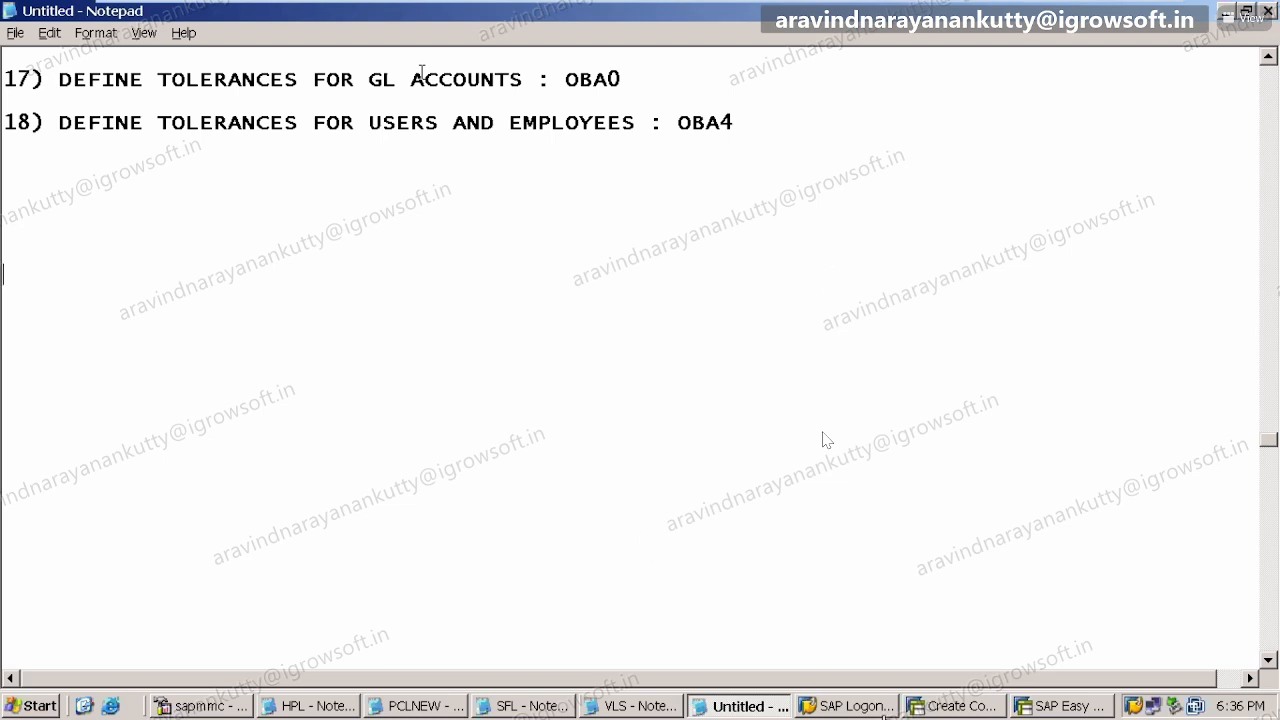
- Switch to the SAP session showing Create Condition Records and open the company code overview with transaction OX02
click(963, 708)
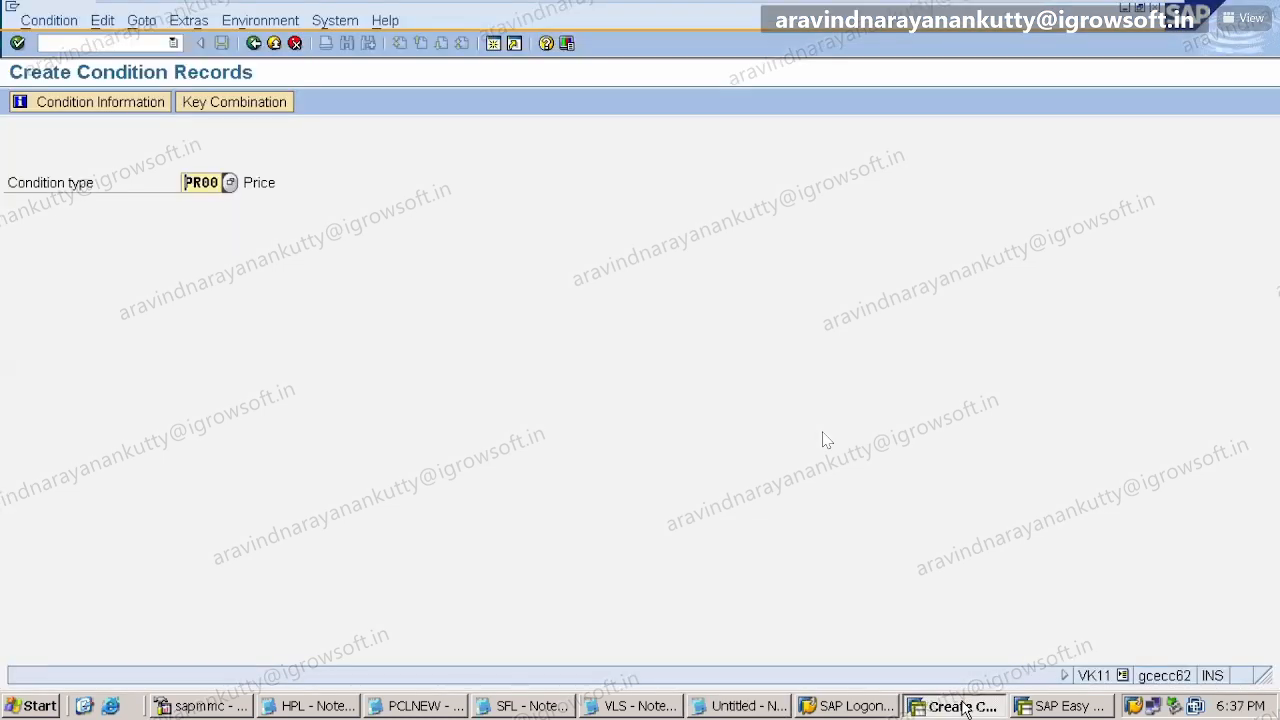
click(107, 42)
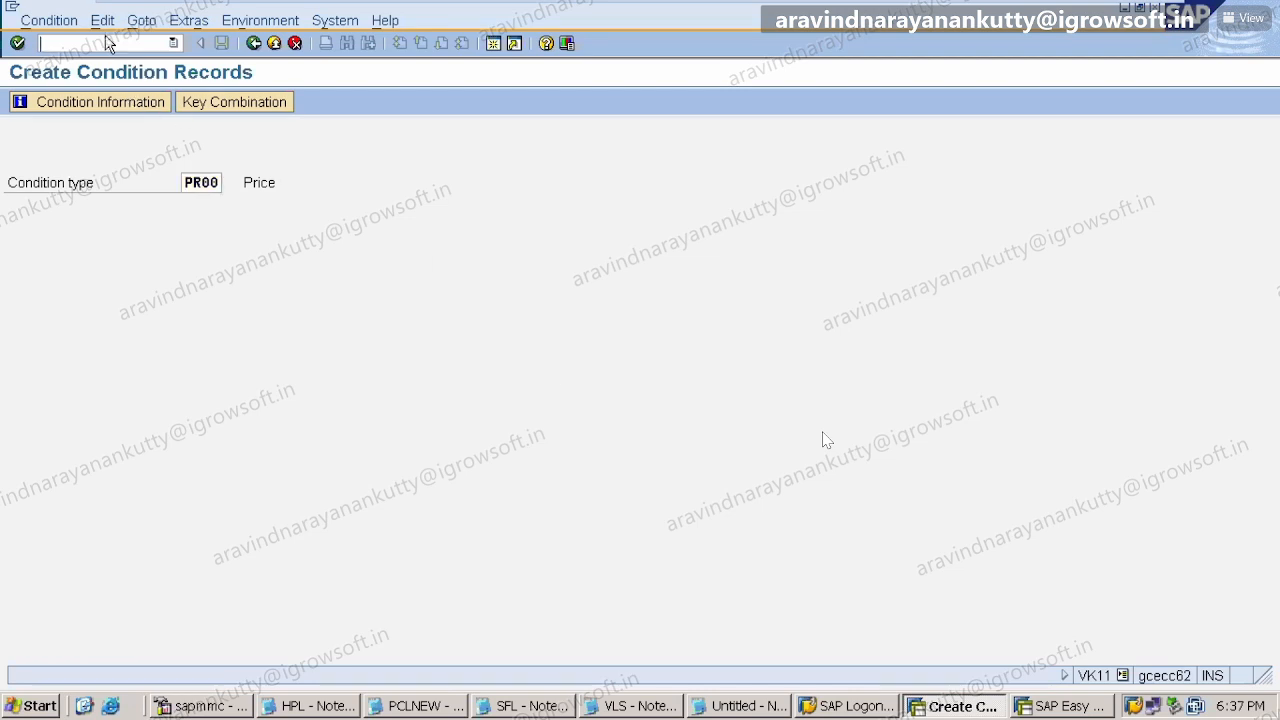
text(/NO)
text(VK1)
key(Return)
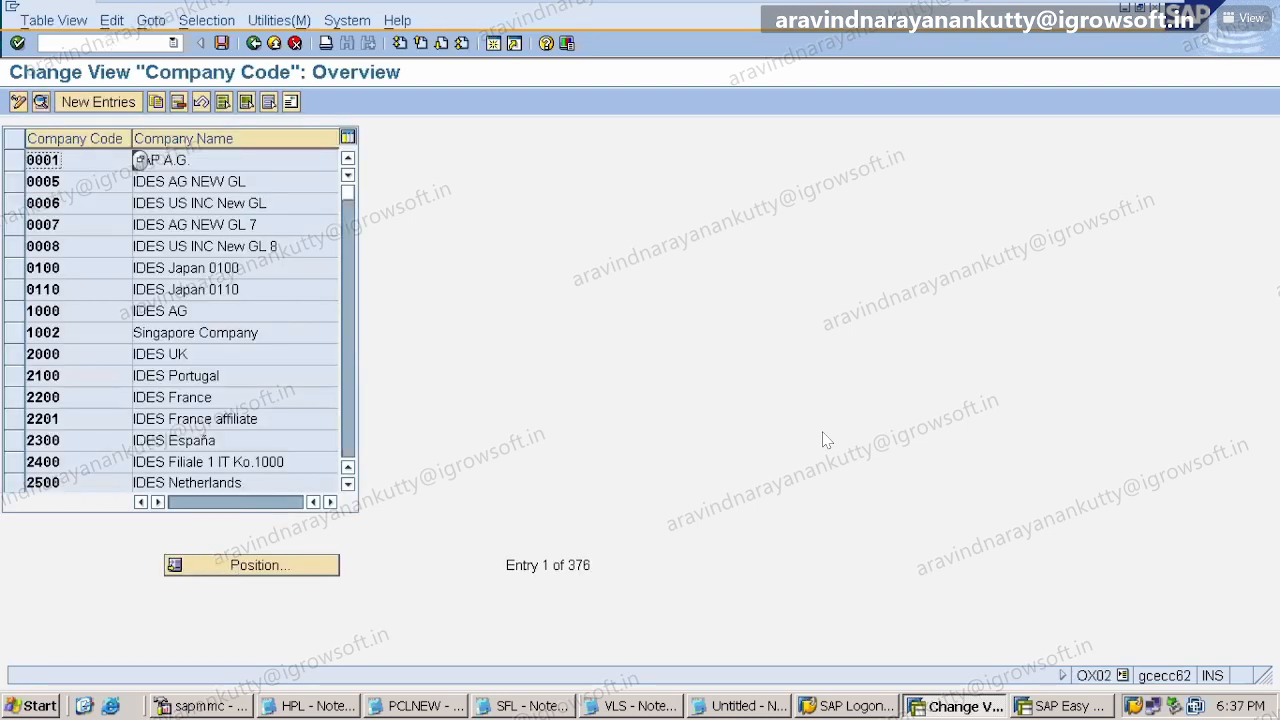
click(12, 463)
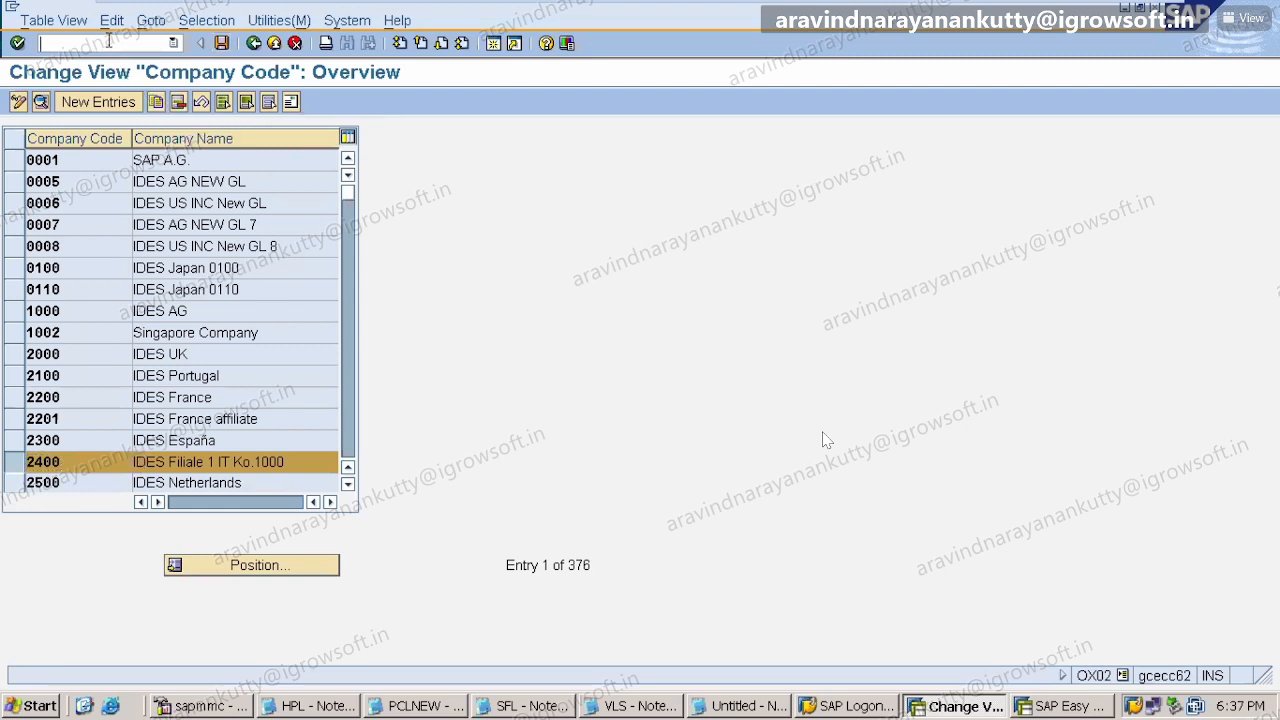
click(16, 462)
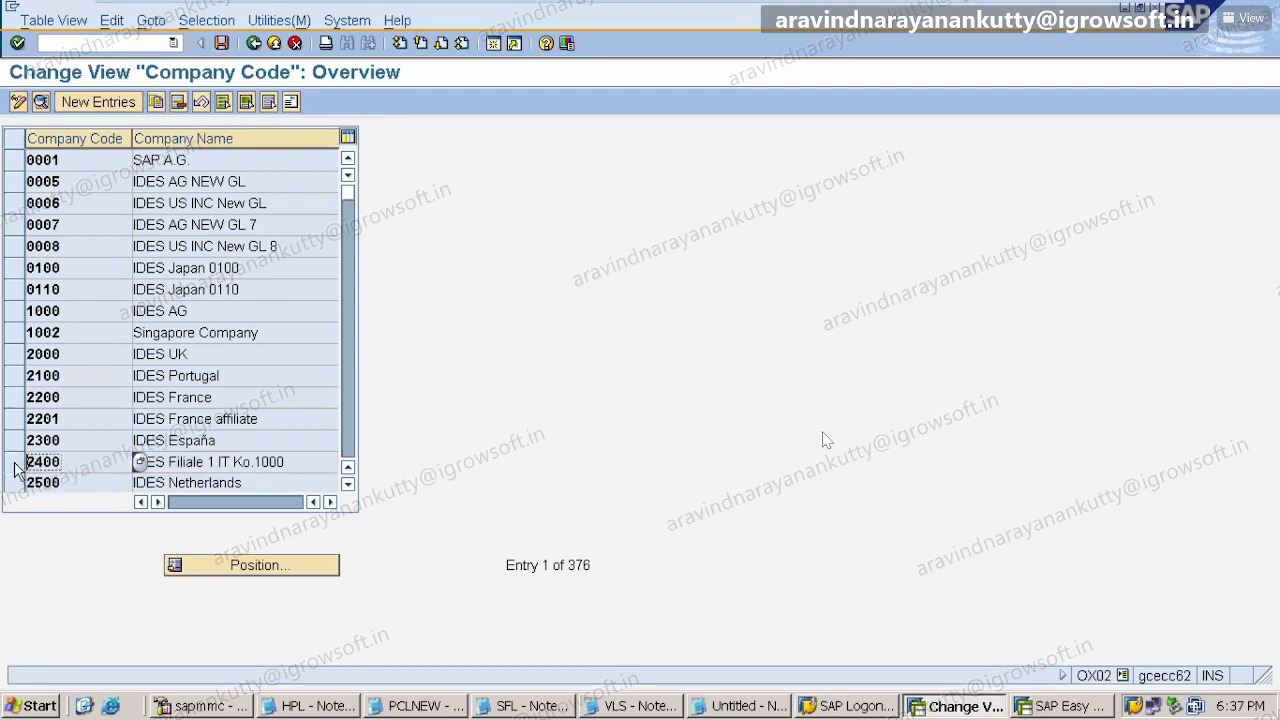
- Run transaction OB53 to open the retained earnings account configuration
click(86, 41)
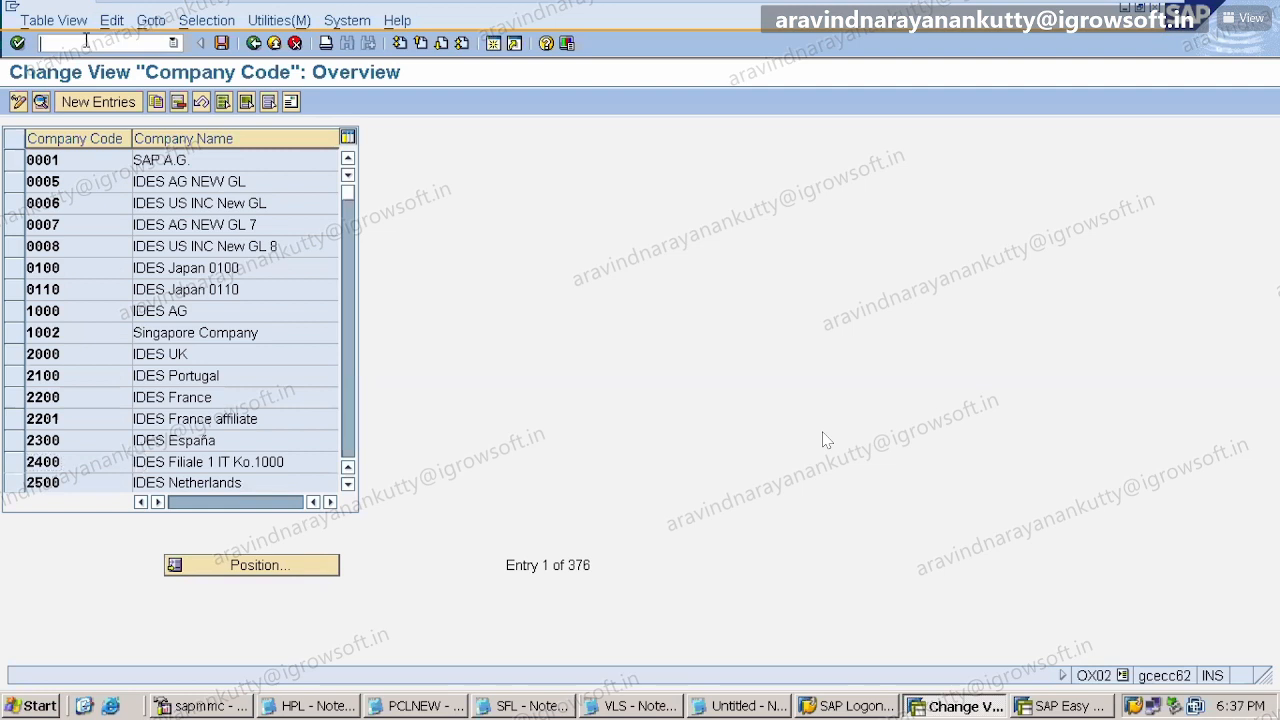
text(/NOB13)
key(BackSpace)
key(BackSpace)
key(BackSpace)
key(BackSpace)
key(BackSpace)
key(BackSpace)
text(/nOB53)
key(Return)
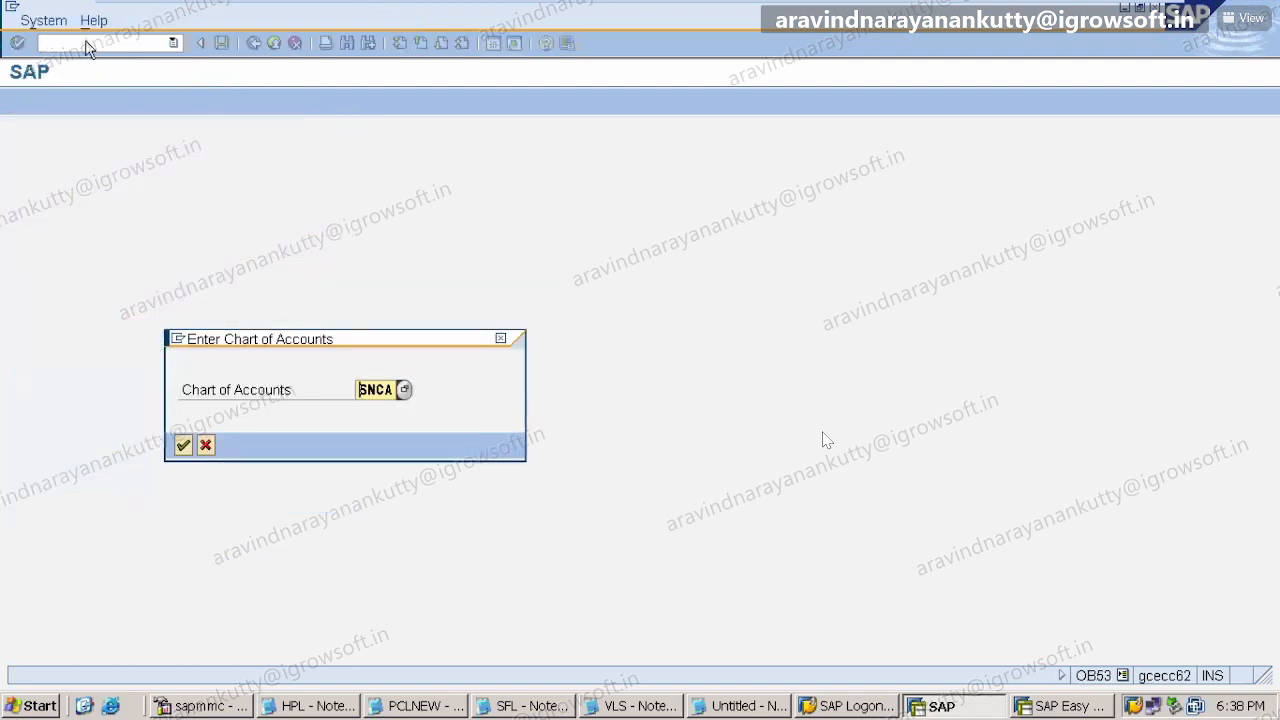
- Set the chart of accounts to SHCA and save its balance carried forward account assignment
key(Delete)
key(Delete)
key(Delete)
key(Delete)
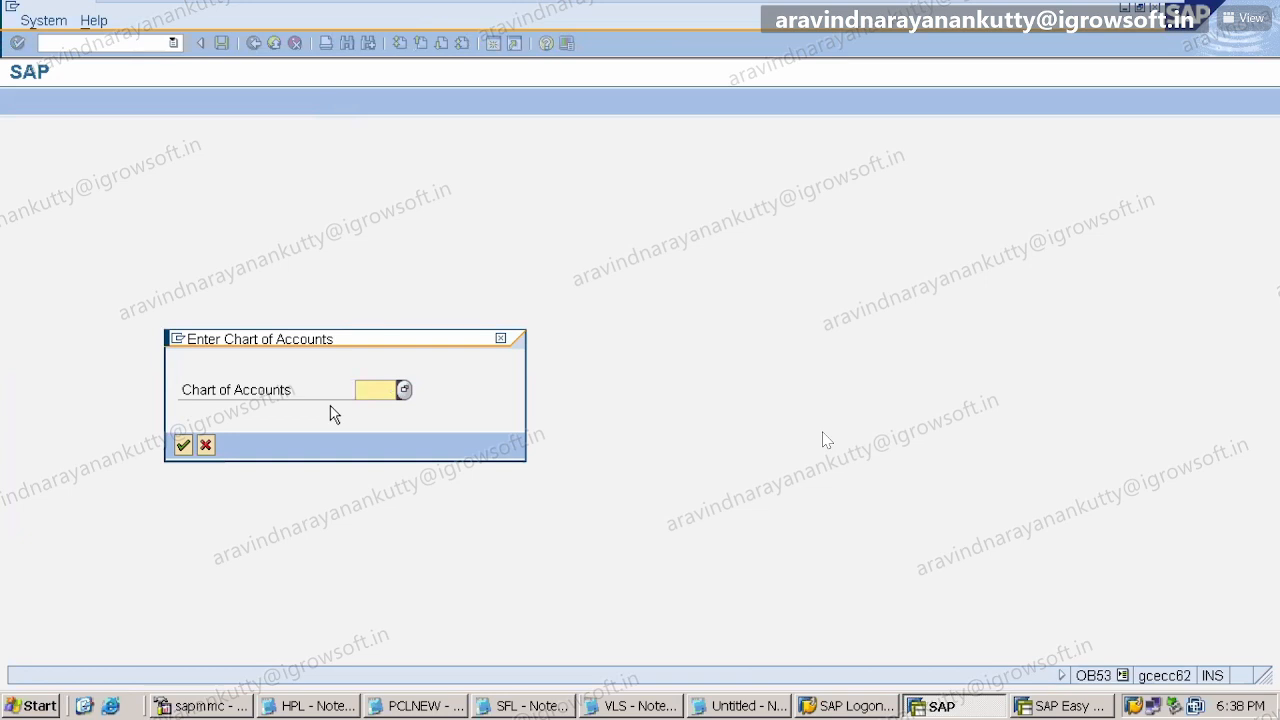
text(SHCA)
key(Return)
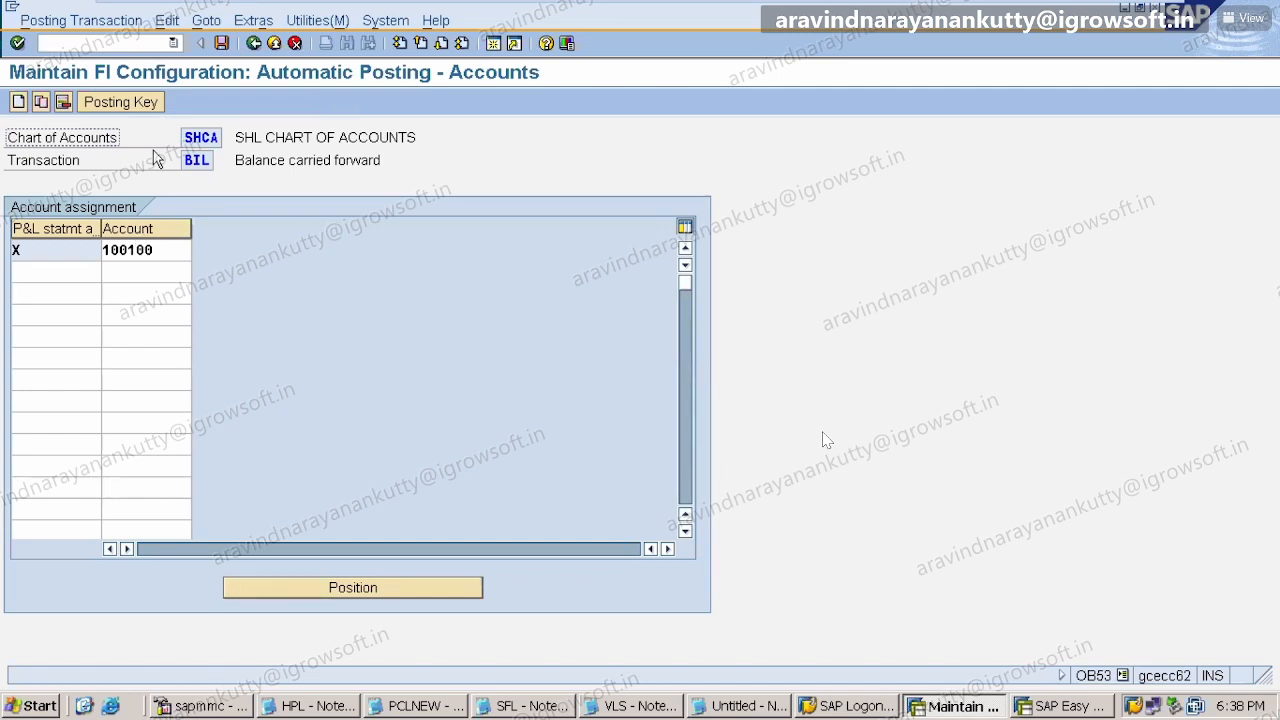
click(222, 44)
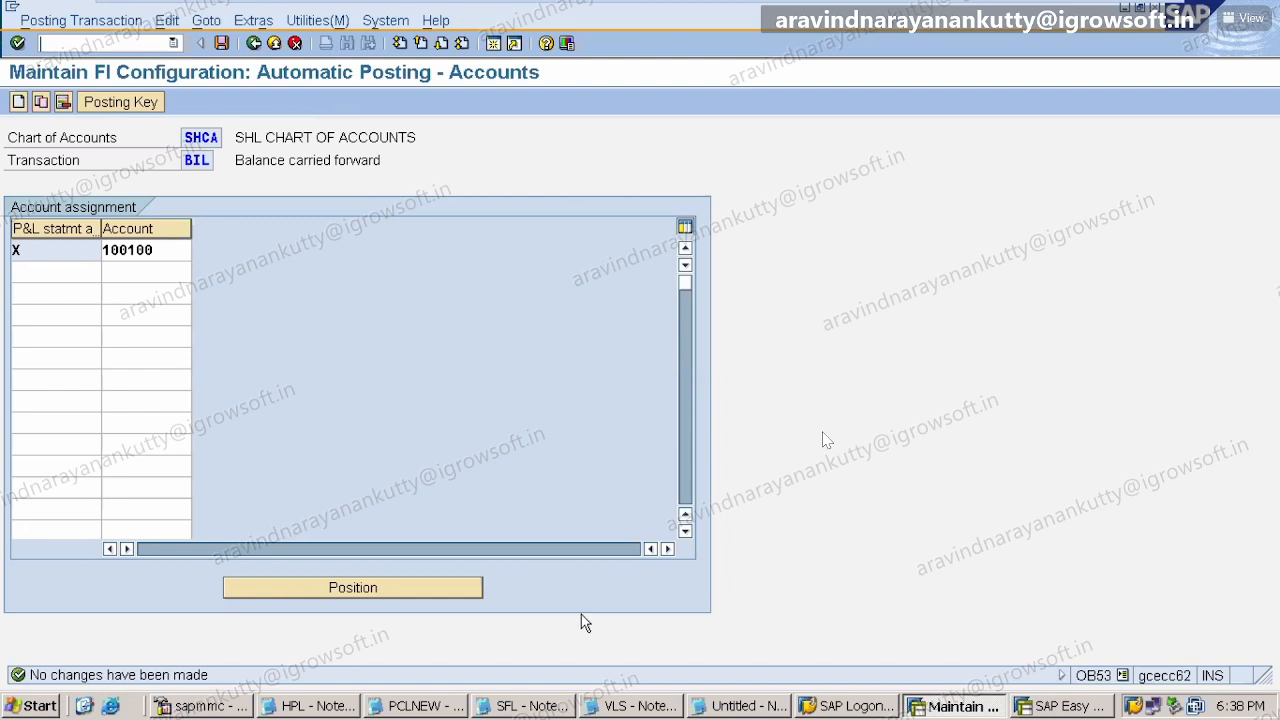
click(104, 48)
text(/NOBA)
key(BackSpace)
key(BackSpace)
key(BackSpace)
key(BackSpace)
key(BackSpace)
- Switch to the untitled Notepad notes and add "JUNIOR ACCOUNTANT : 500 MILLION" below item 18
click(712, 706)
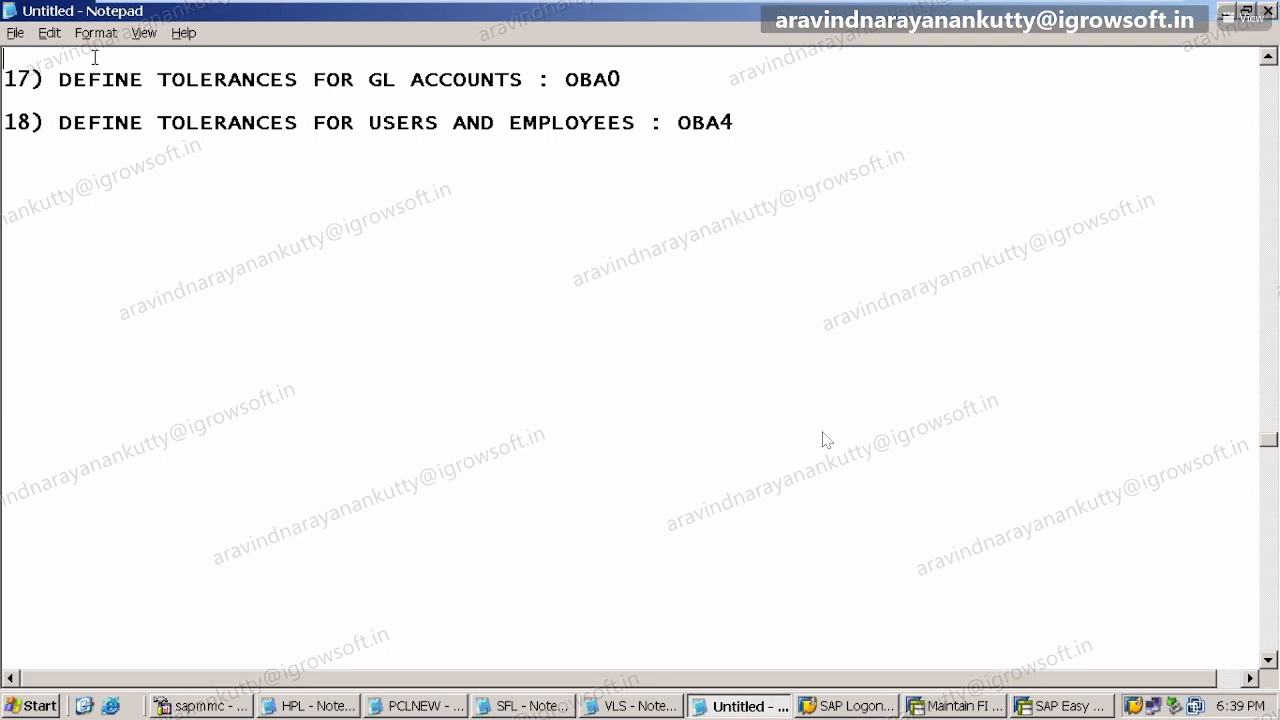
scroll(95, 57, up, 1)
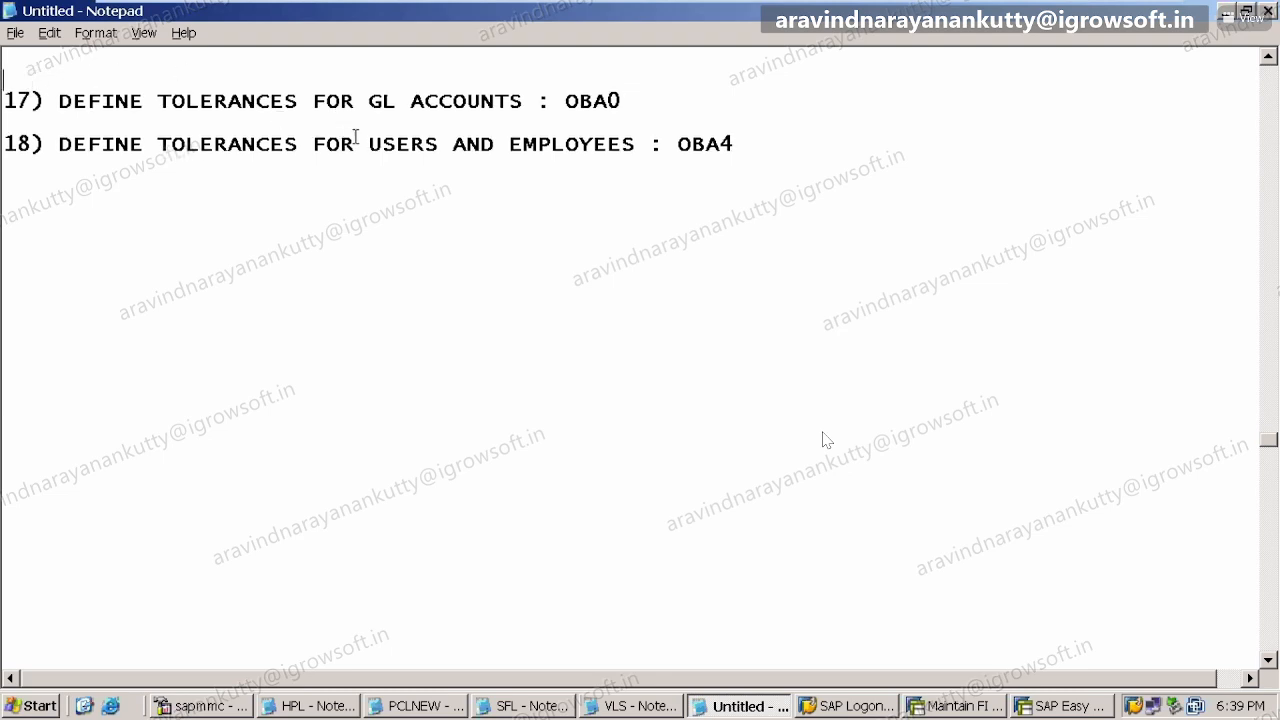
drag(371, 141, 664, 144)
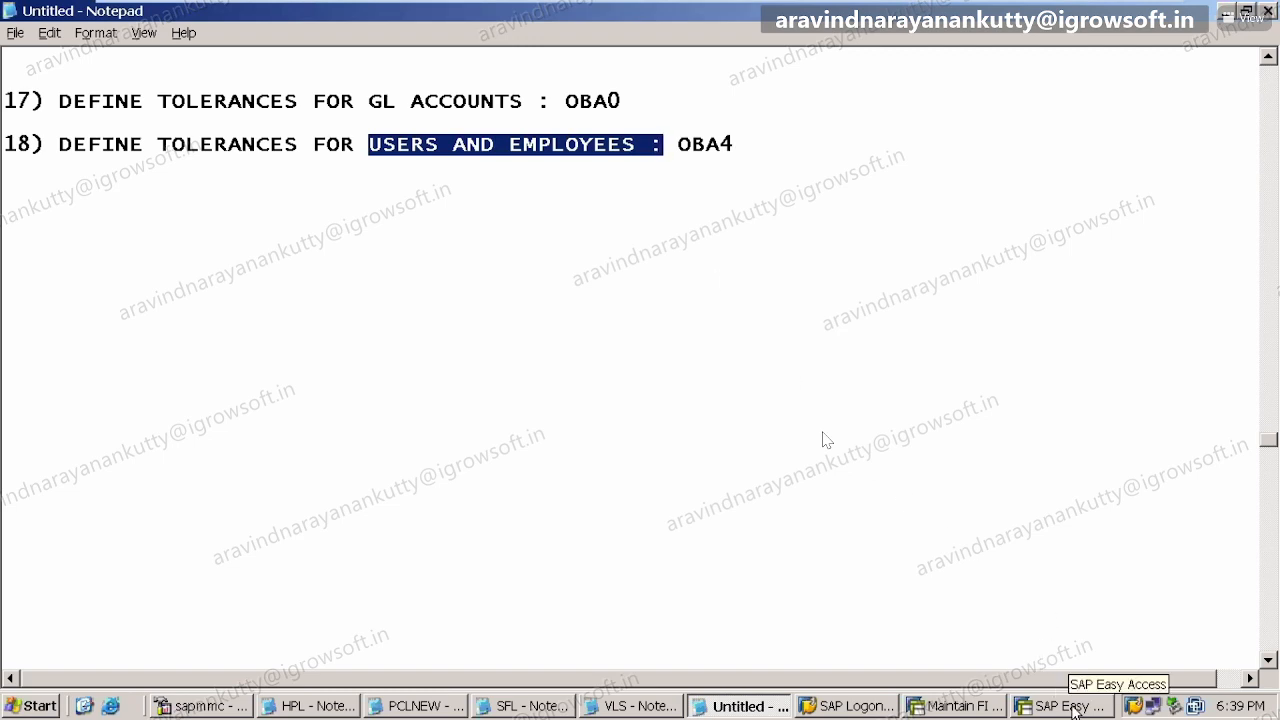
click(35, 254)
text(J)
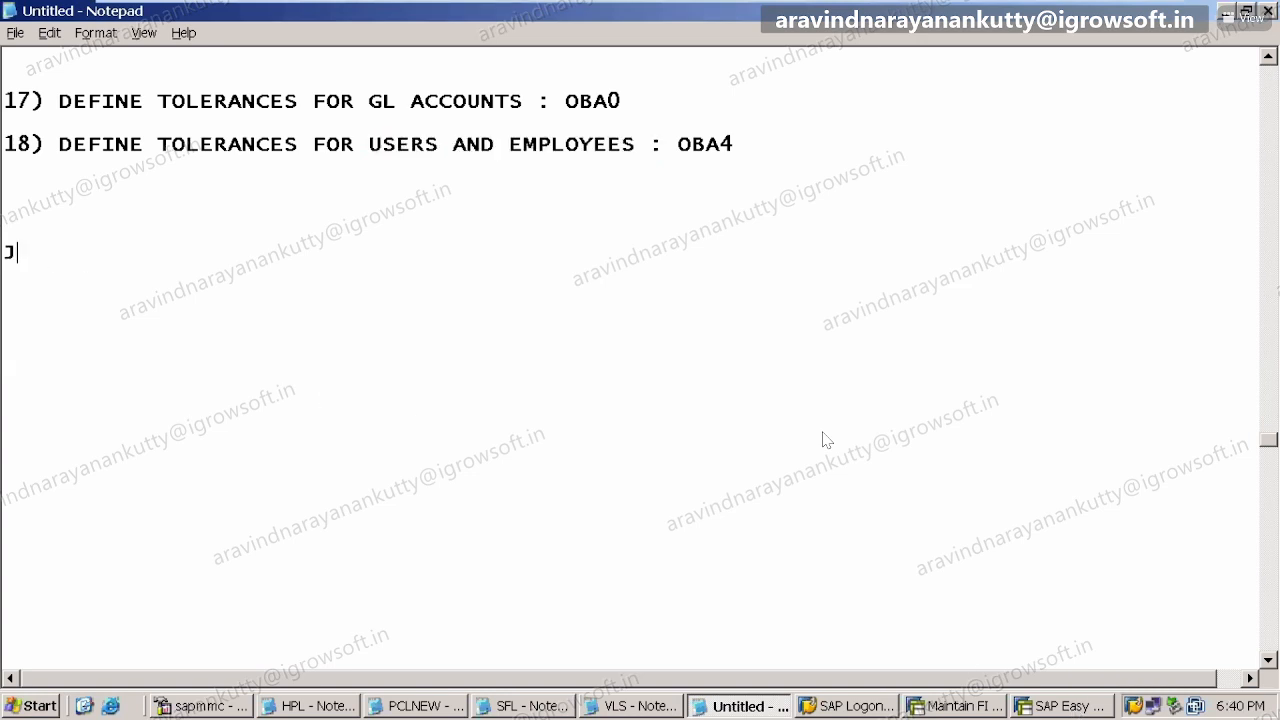
text(UNIOR)
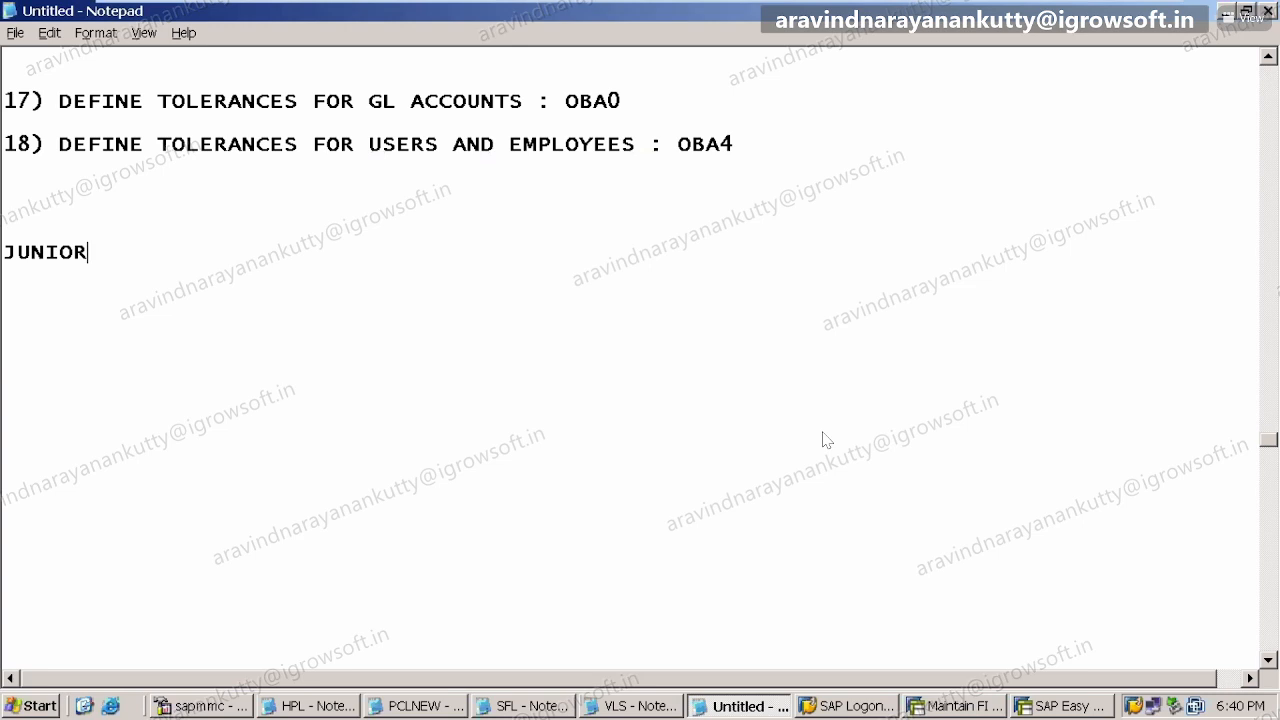
text( ACCOUNTANT : )
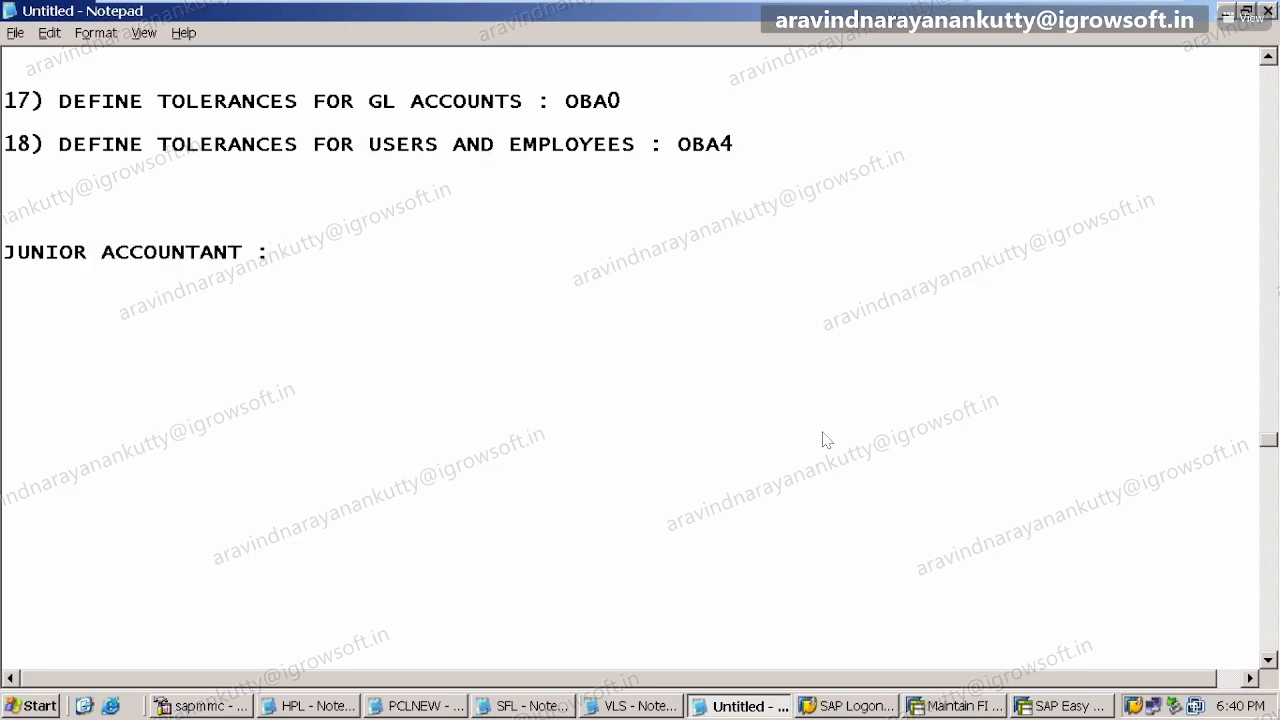
text(500 MILLION)
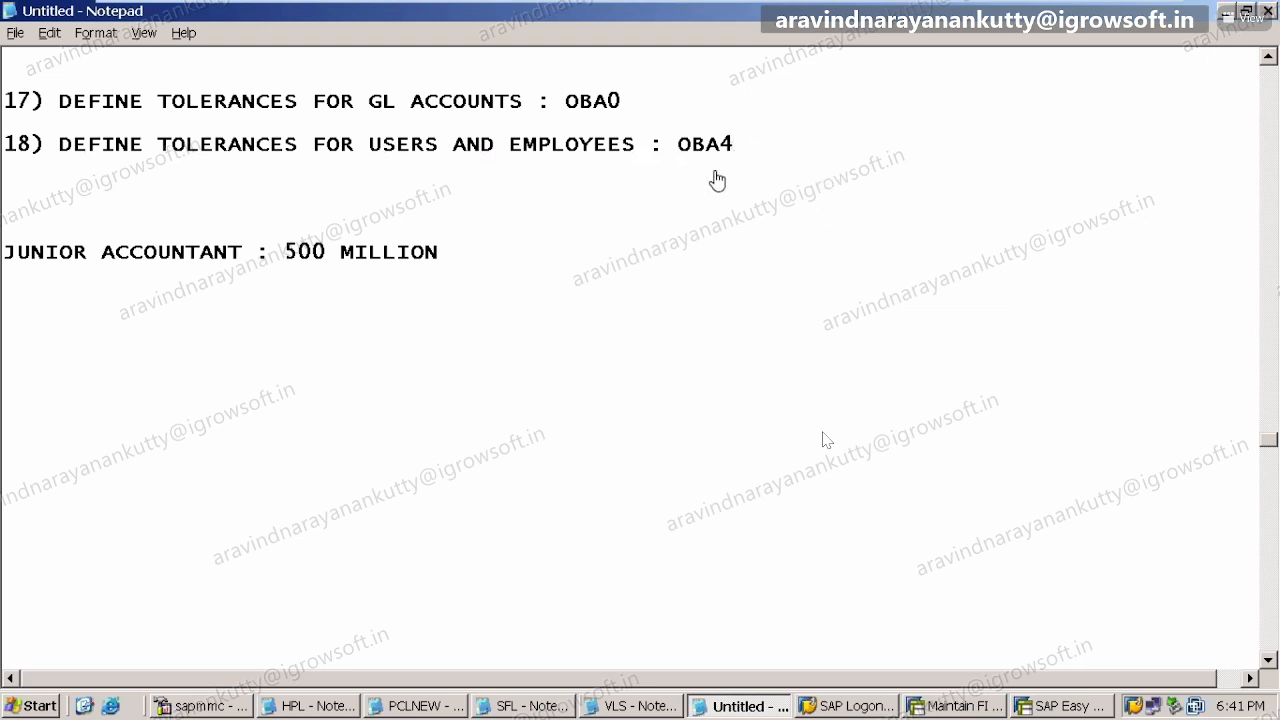
- Change the junior accountant limit in the notes to 5 MILLION
click(336, 252)
key(BackSpace)
key(BackSpace)
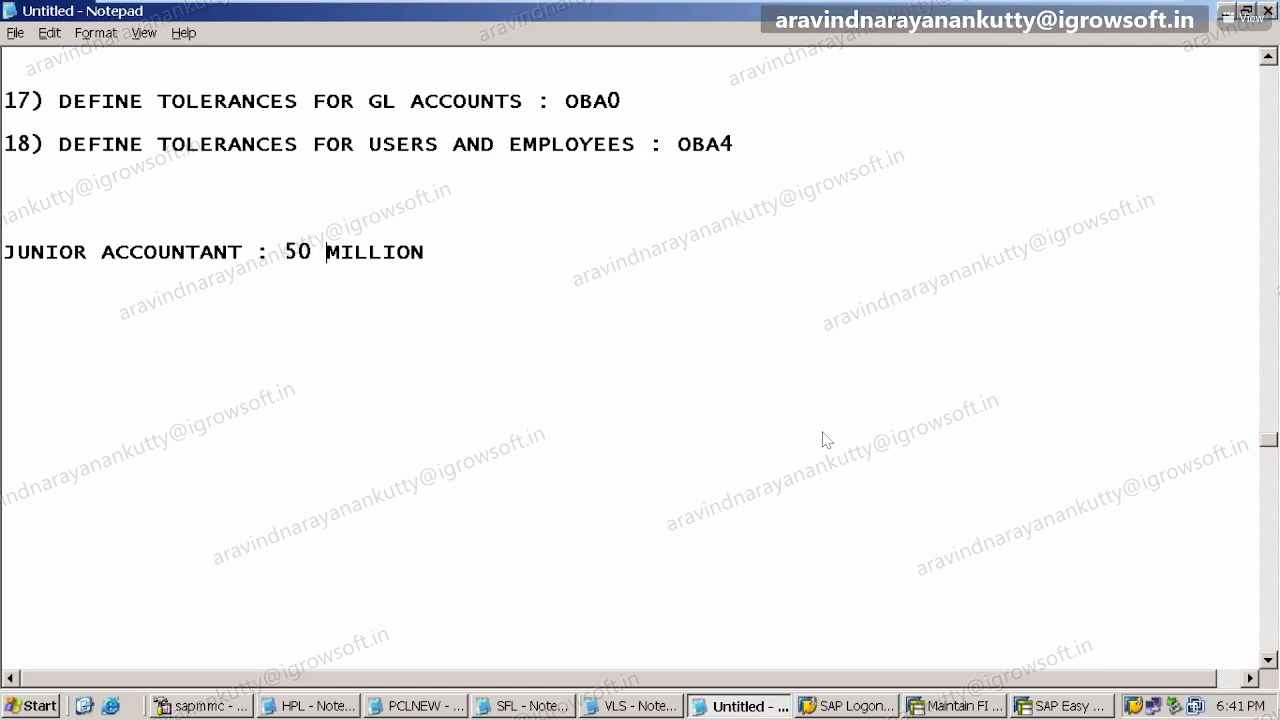
key(BackSpace)
key(BackSpace)
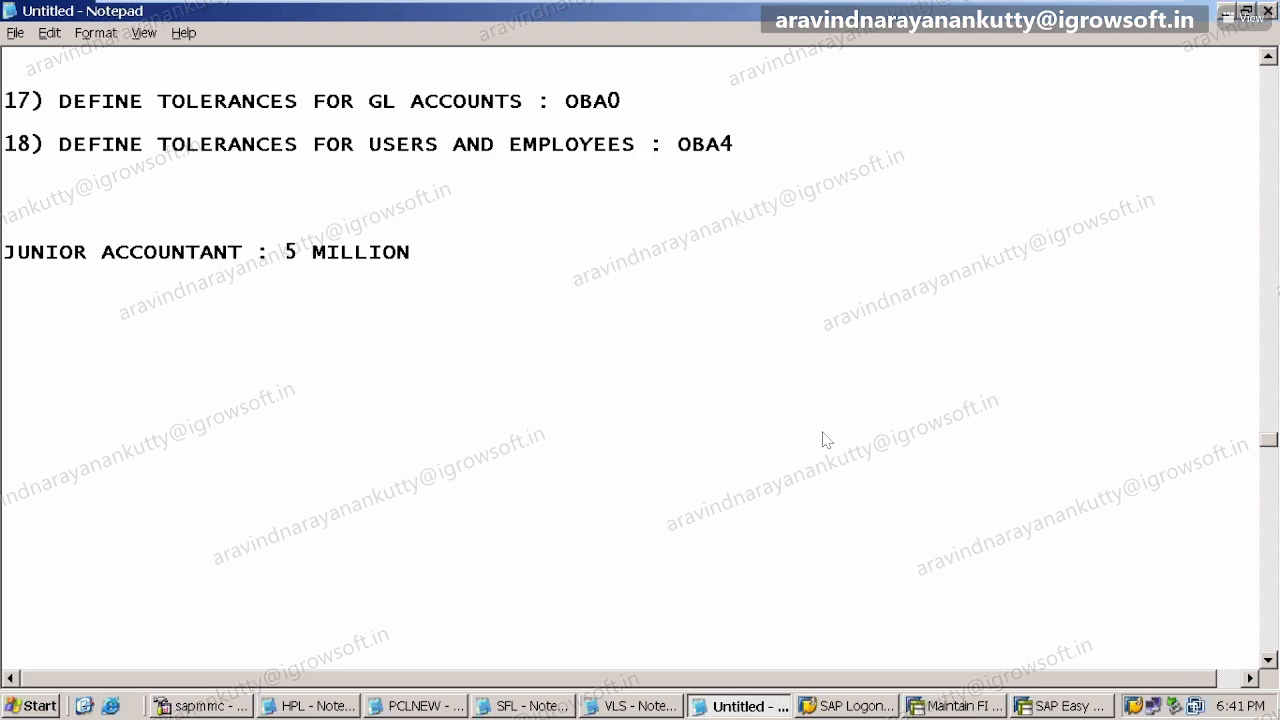
mouse_move(991, 3)
click(86, 324)
- Replace the junior accountant limit in the notes with 100000
click(423, 255)
key(BackSpace)
key(BackSpace)
key(BackSpace)
key(BackSpace)
key(BackSpace)
key(BackSpace)
key(BackSpace)
key(BackSpace)
key(BackSpace)
text(1)
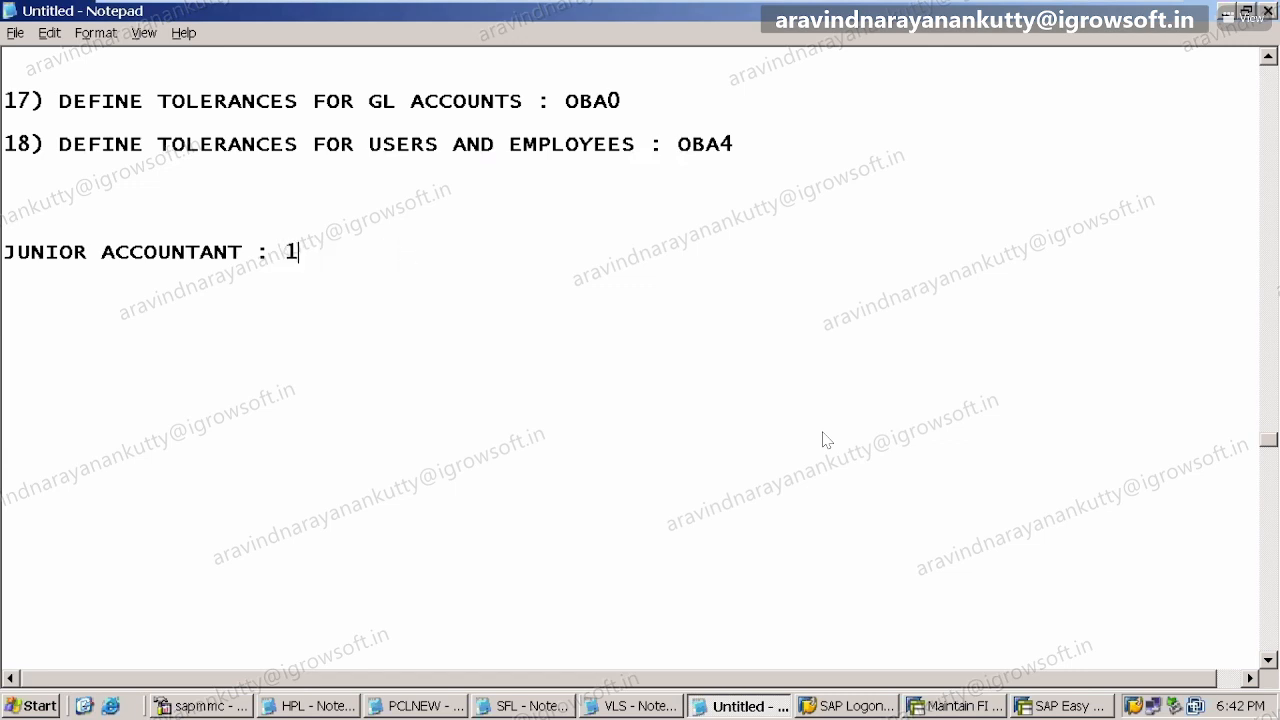
text(00000)
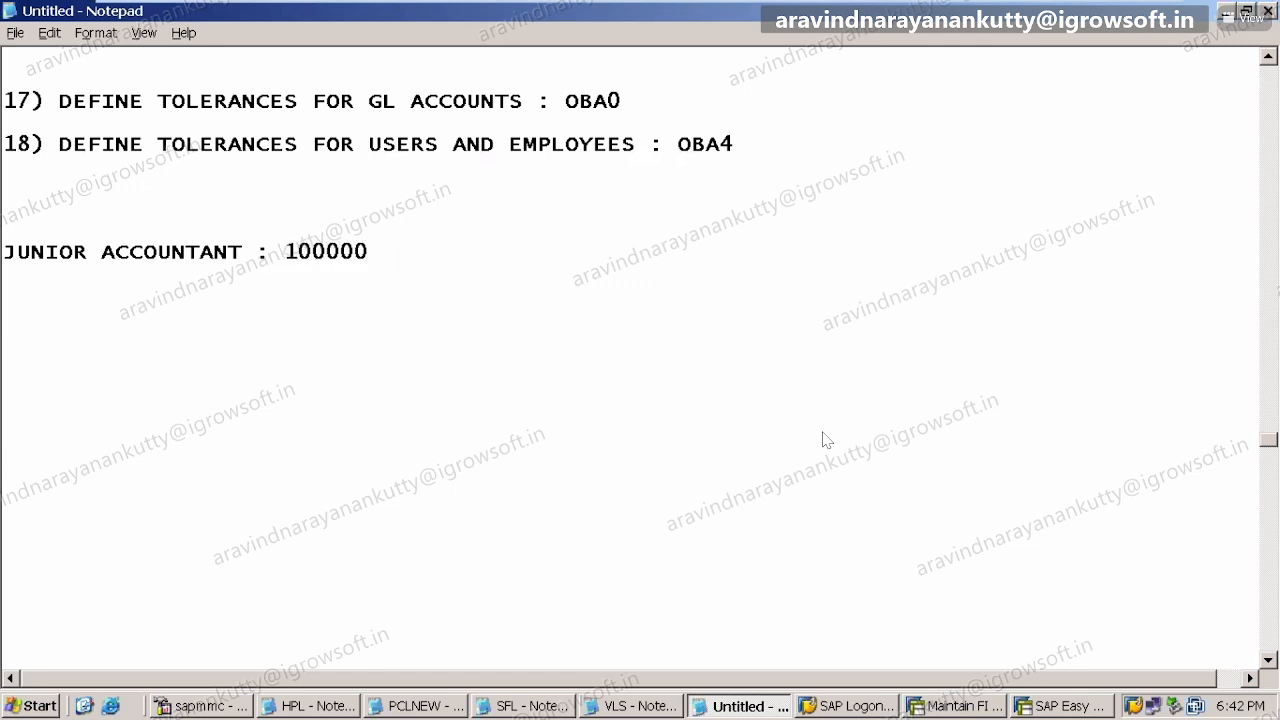
- Add the line "SENIOR ACCOUNTANT : 500000" below the junior accountant line
key(Return)
text(SENIOR )
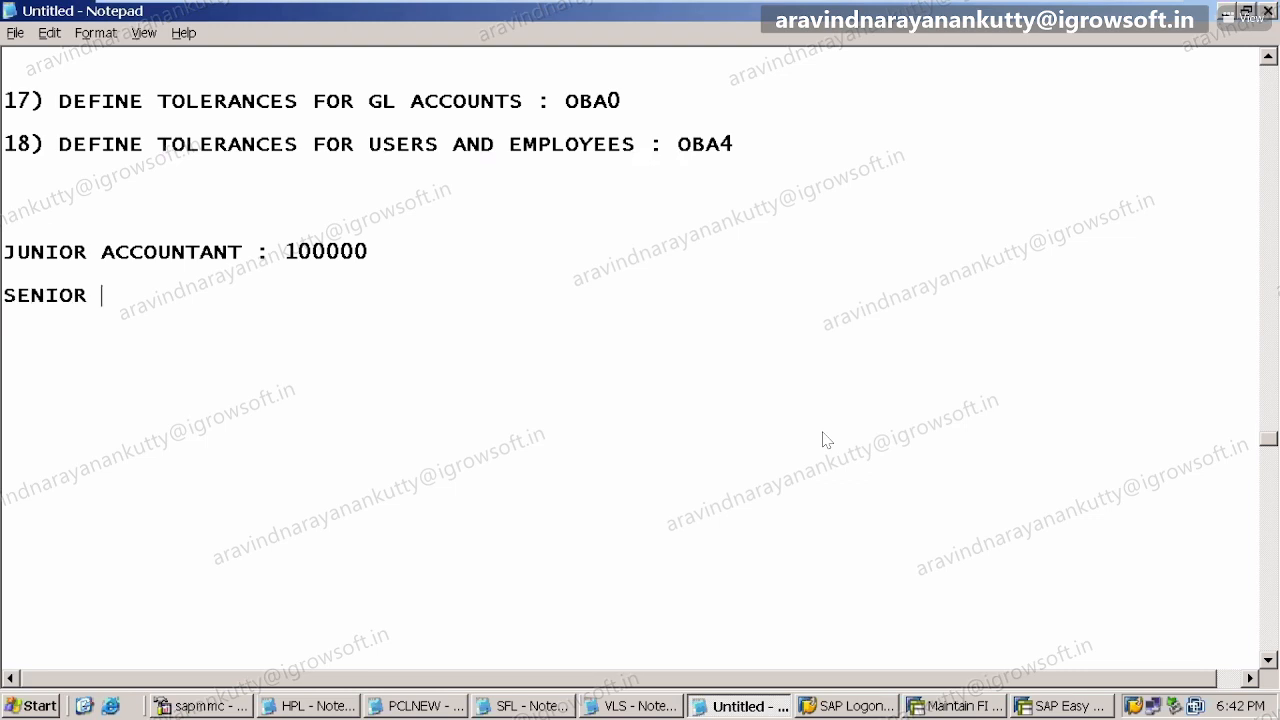
text(ACCOUNTA)
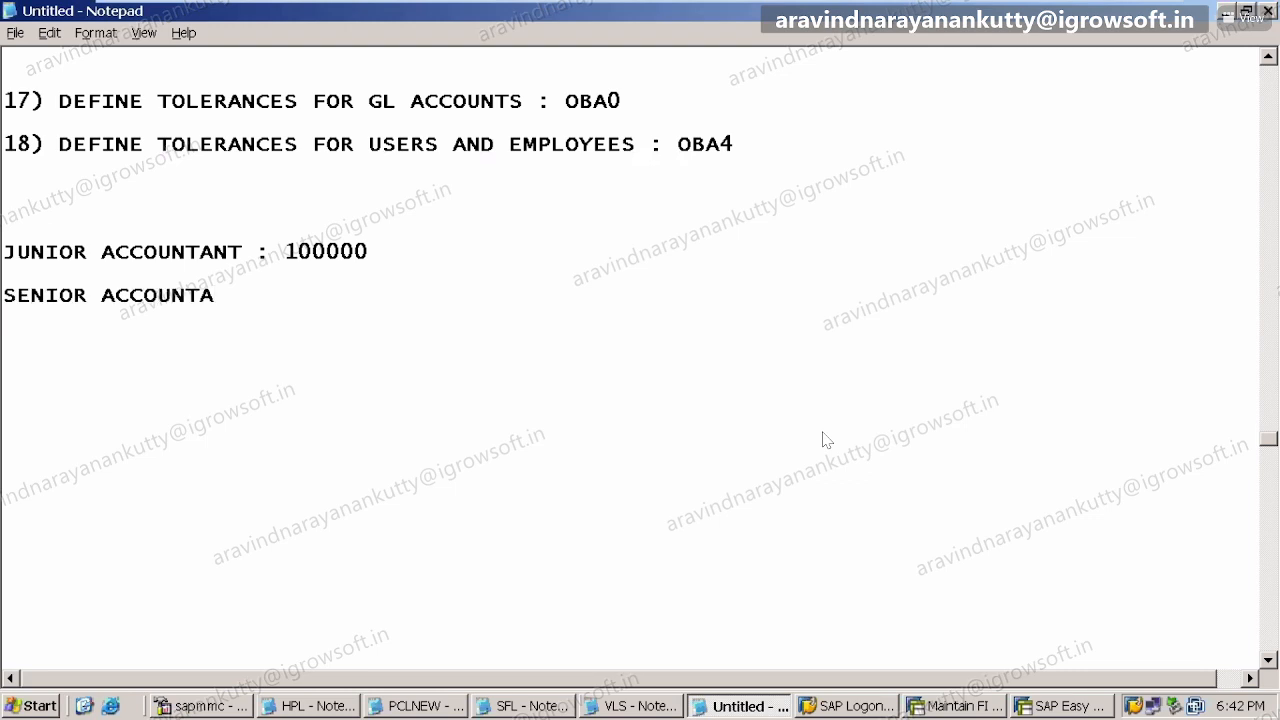
text(NT : 5000000)
key(BackSpace)
key(Return)
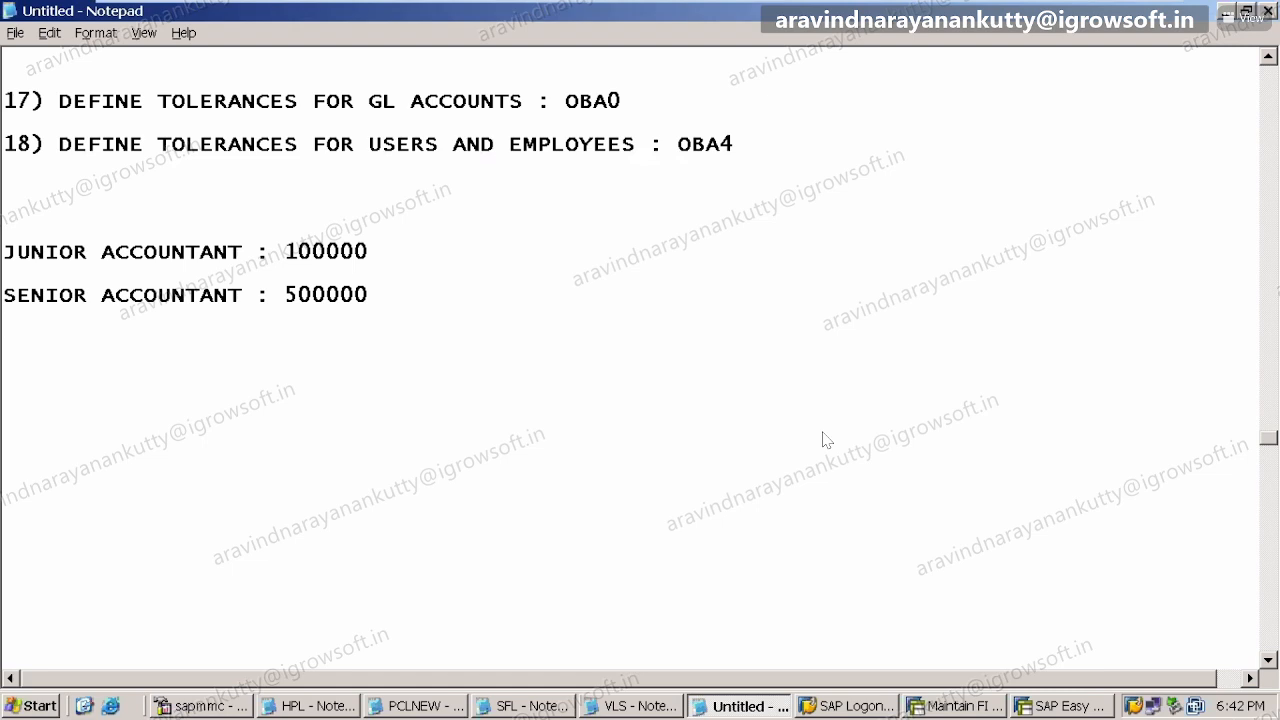
- Switch to the SAP Easy Access session and start a new user tolerance group entry in transaction OBA4
click(1066, 706)
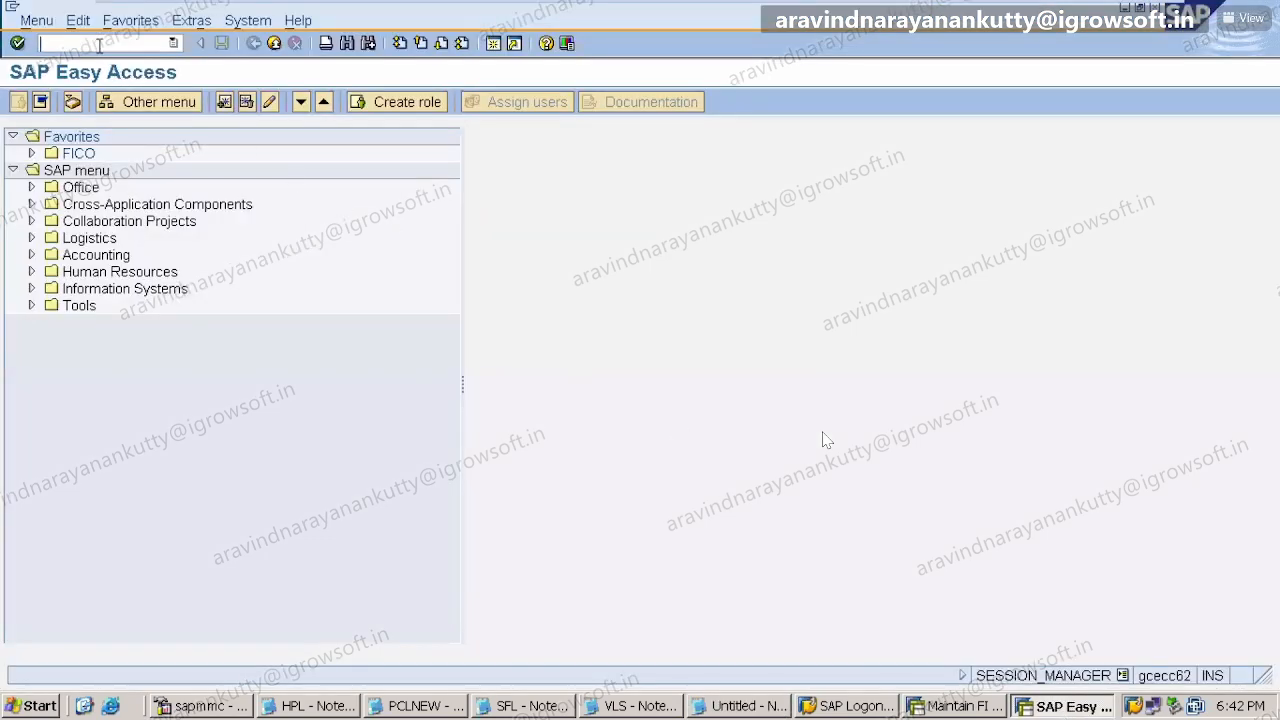
text(/NOBA4)
key(Return)
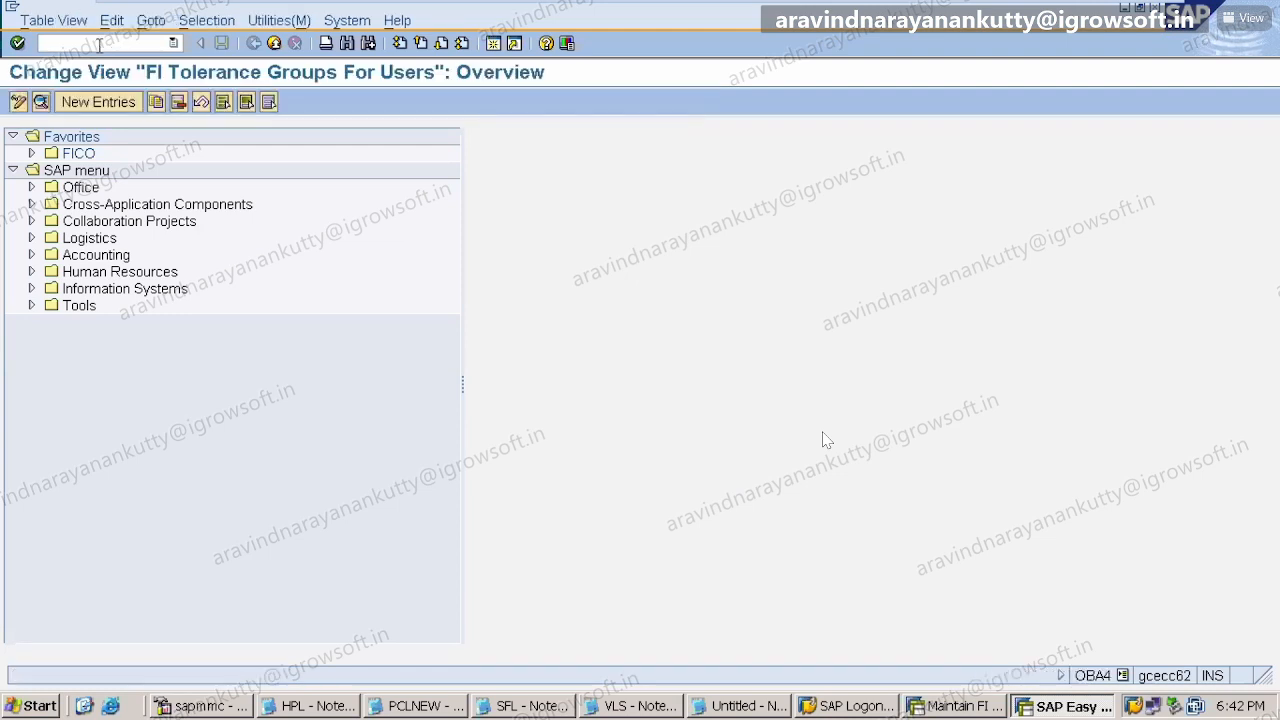
click(92, 106)
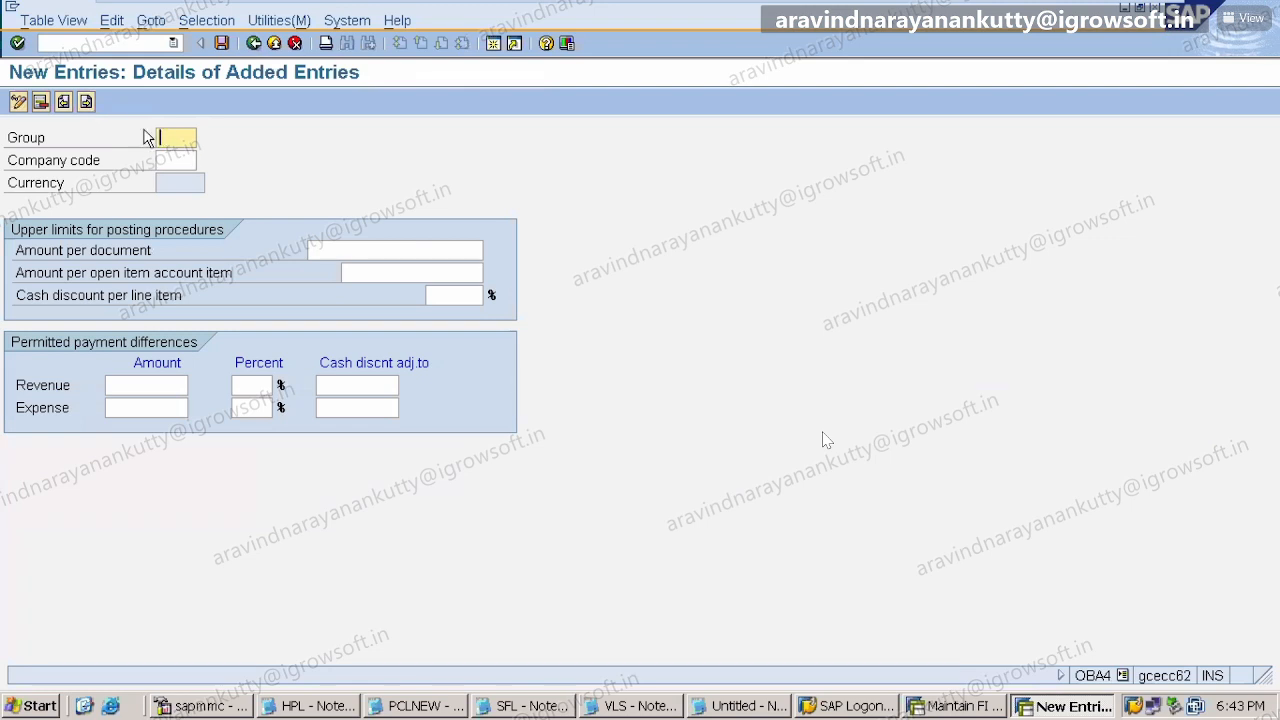
- Assign the new tolerance group entry to company code SHL, leaving the group blank
click(172, 162)
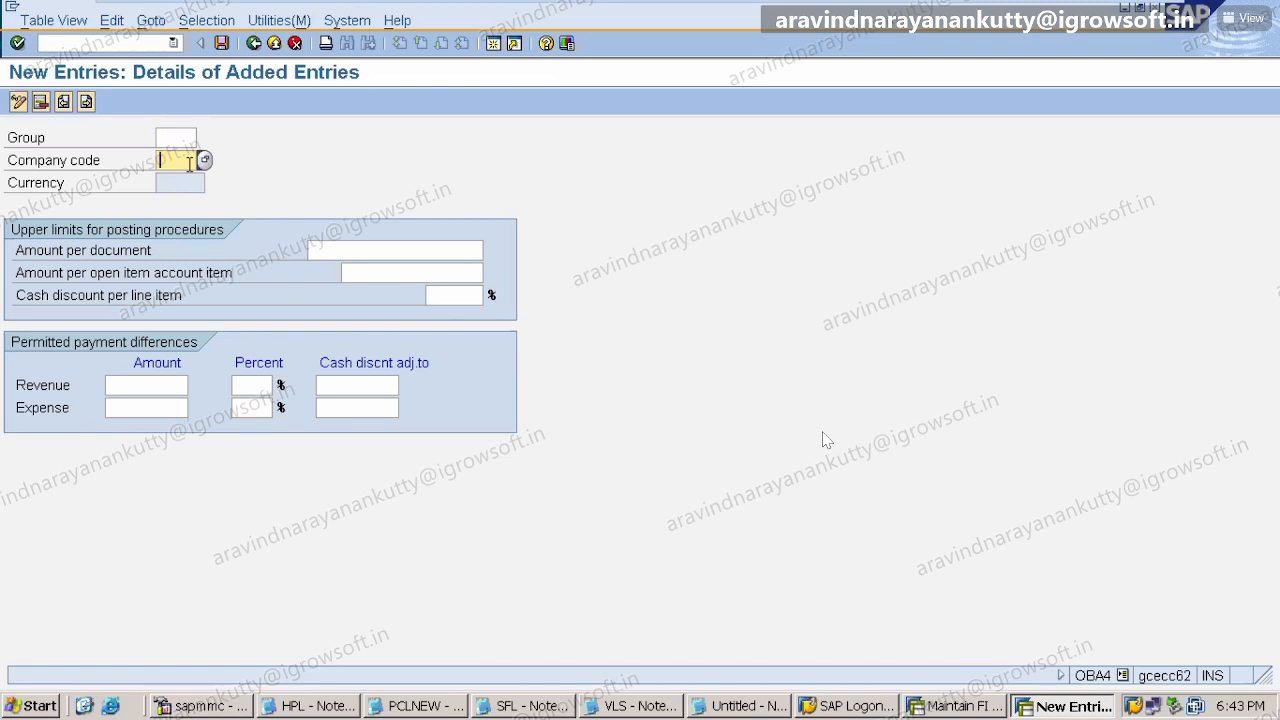
text(SHL)
key(Return)
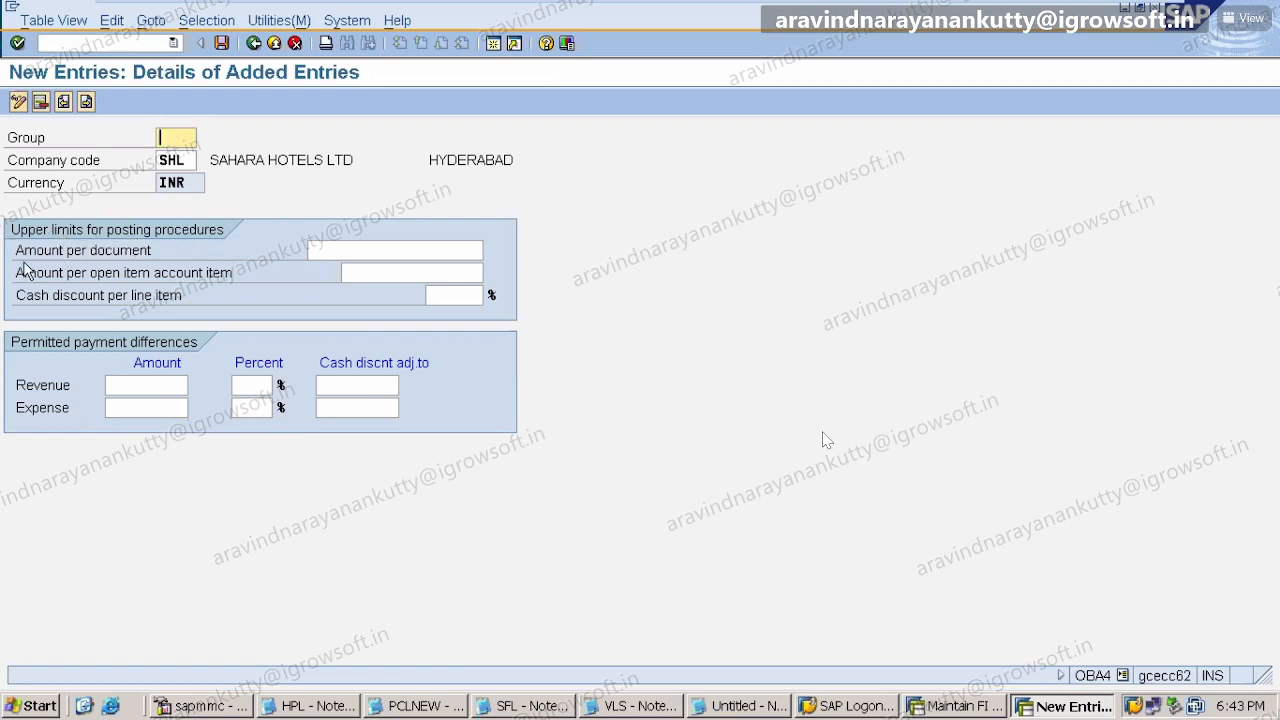
click(390, 246)
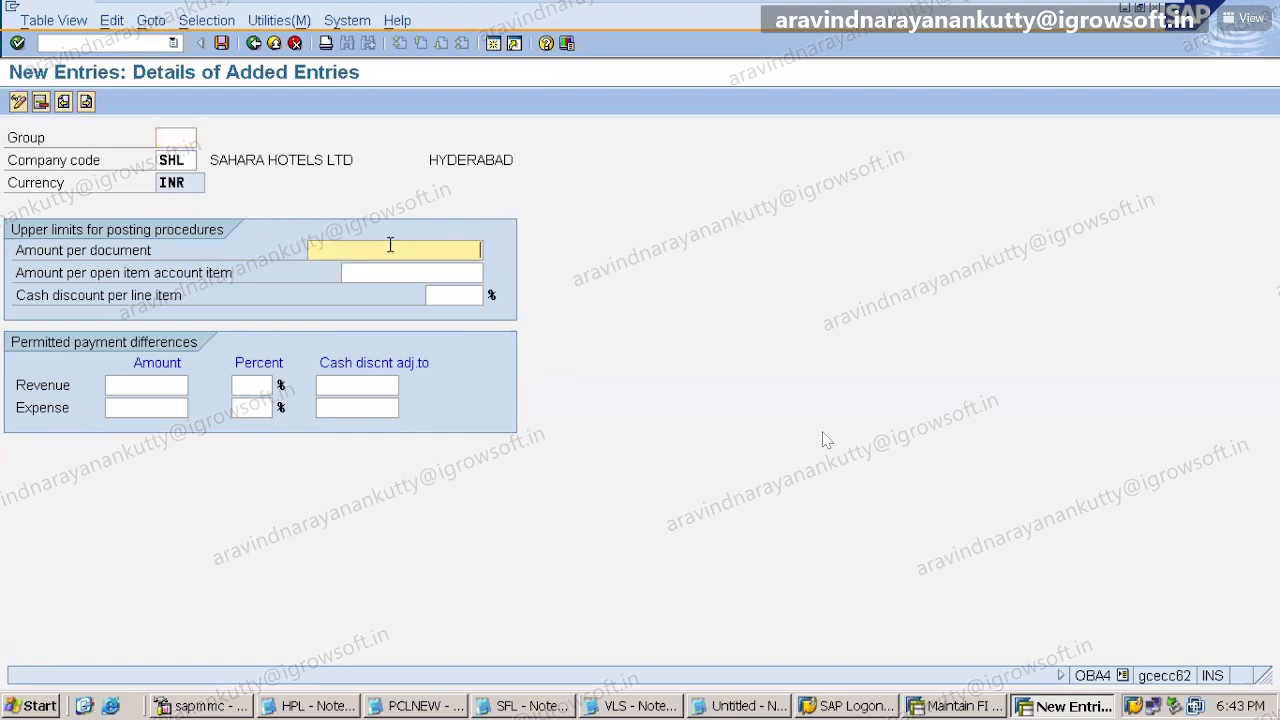
text(100000)
key(BackSpace)
key(BackSpace)
key(BackSpace)
key(BackSpace)
key(BackSpace)
key(BackSpace)
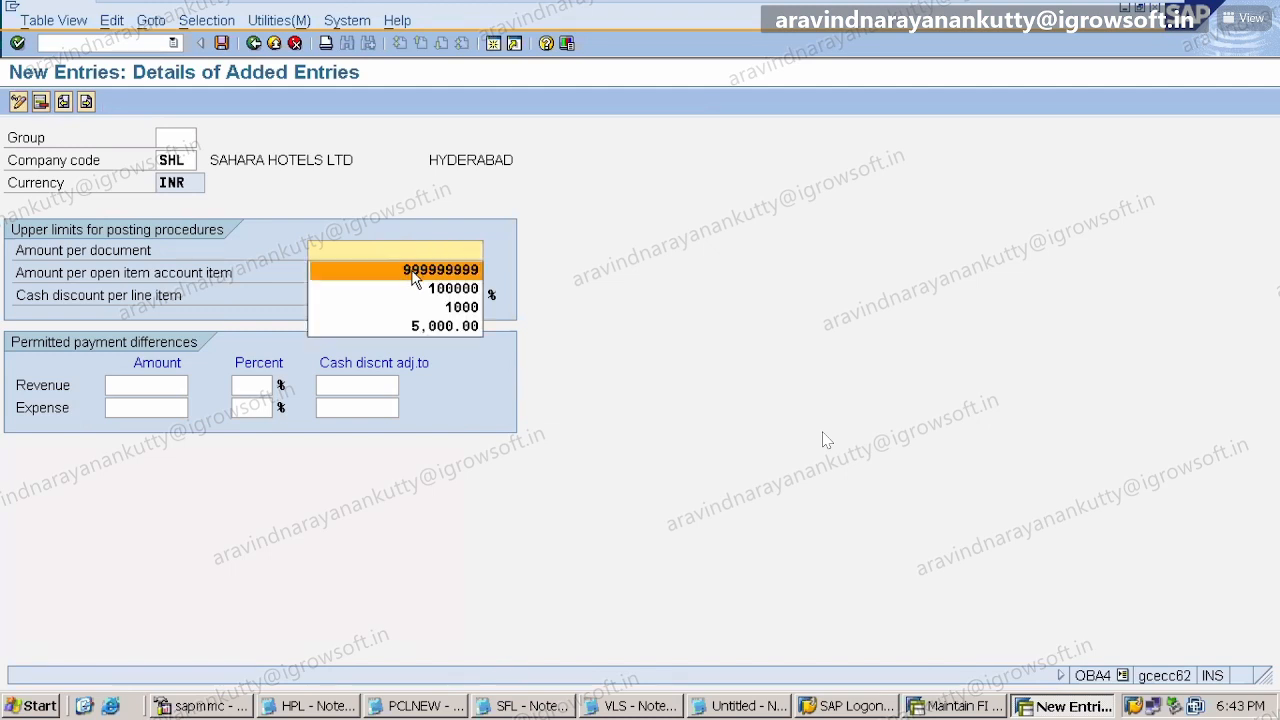
- Set the upper limits to 999999999 per document, 999999999 per open item account item, and 3 % cash discount per line item
click(400, 270)
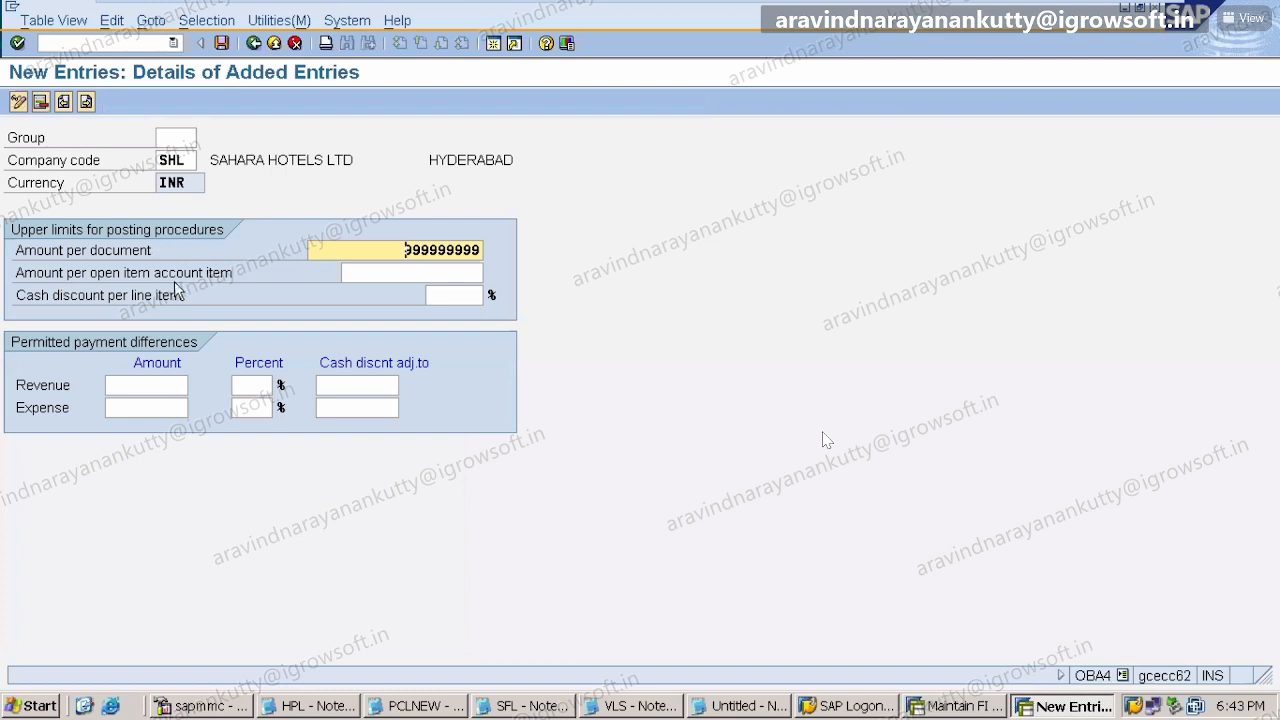
click(400, 276)
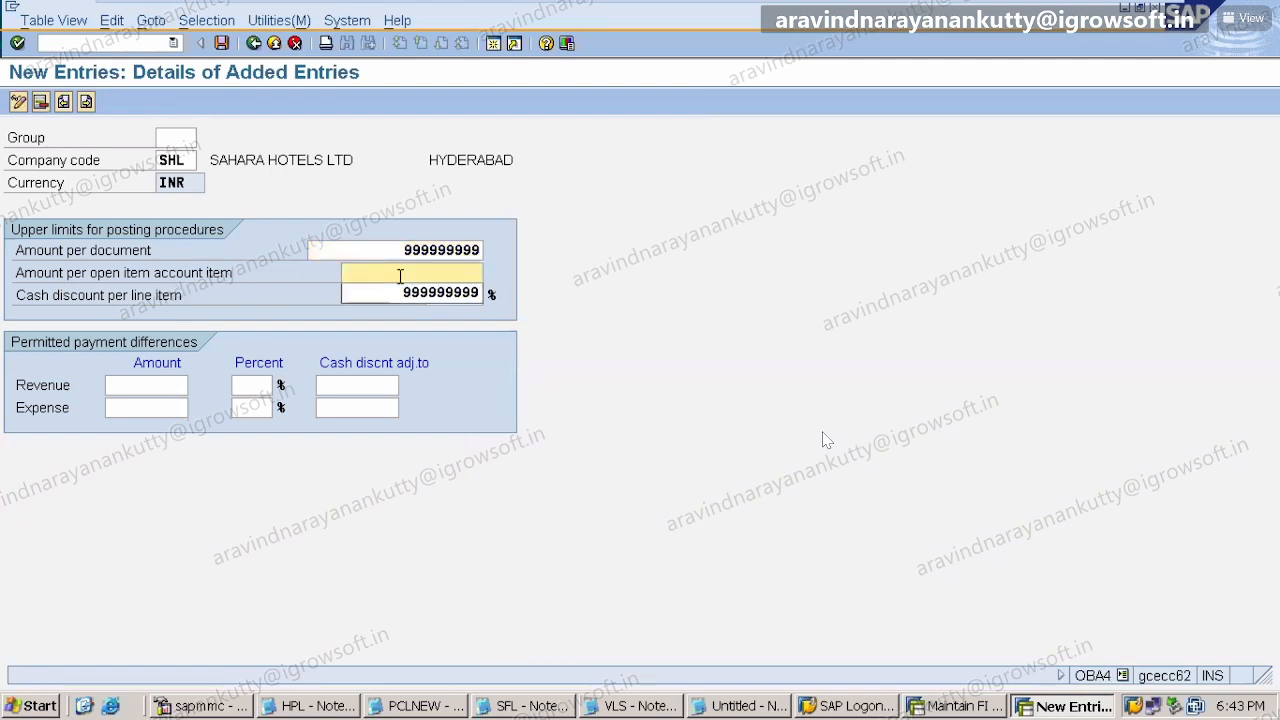
click(406, 294)
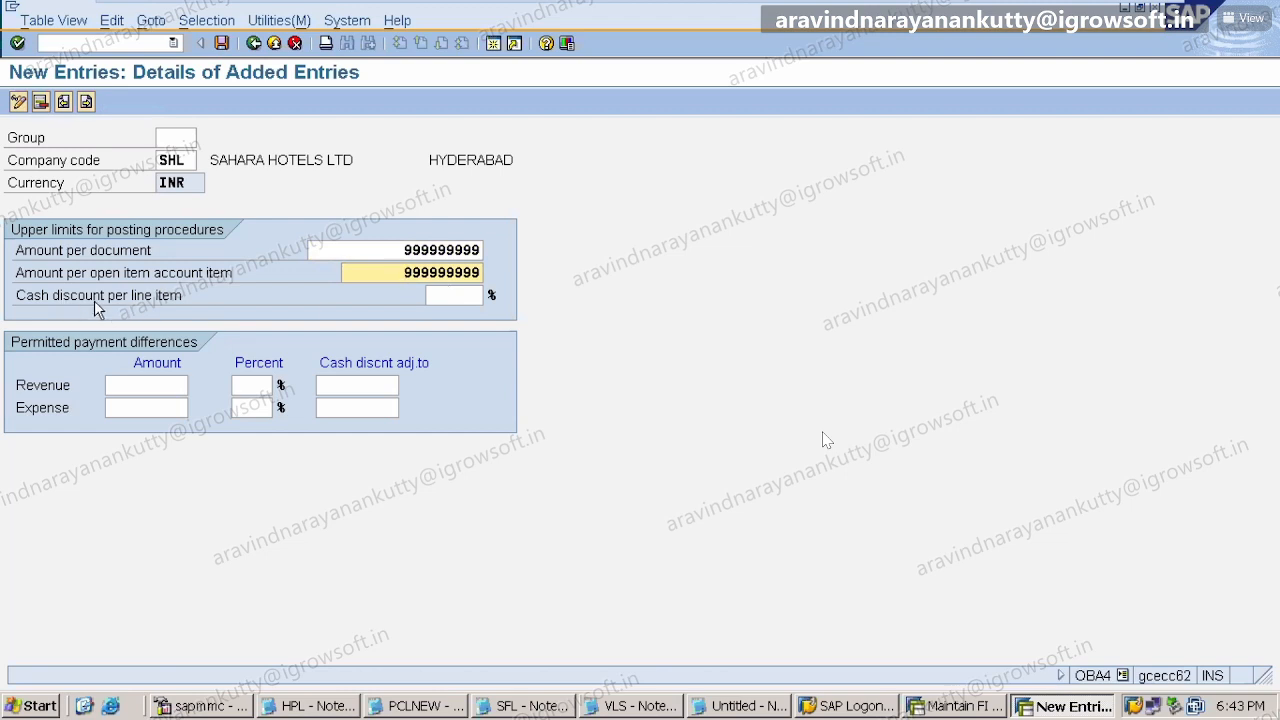
click(464, 296)
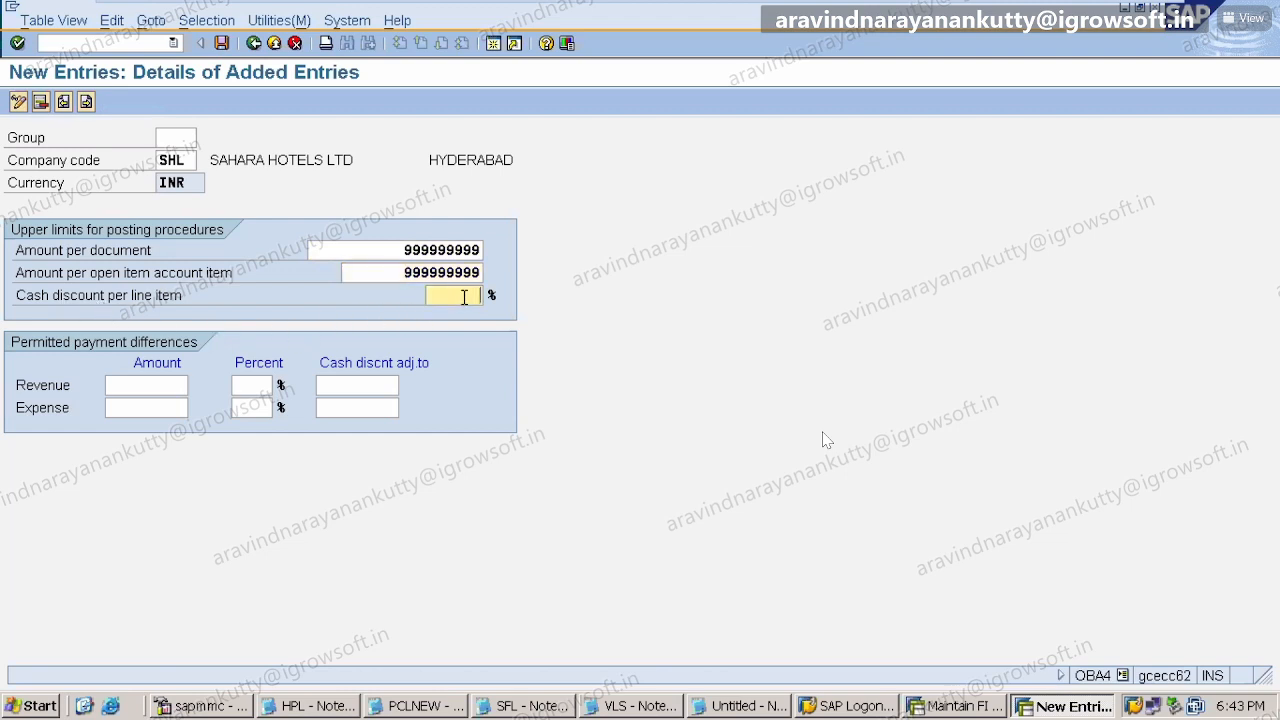
text(3)
drag(392, 244, 485, 258)
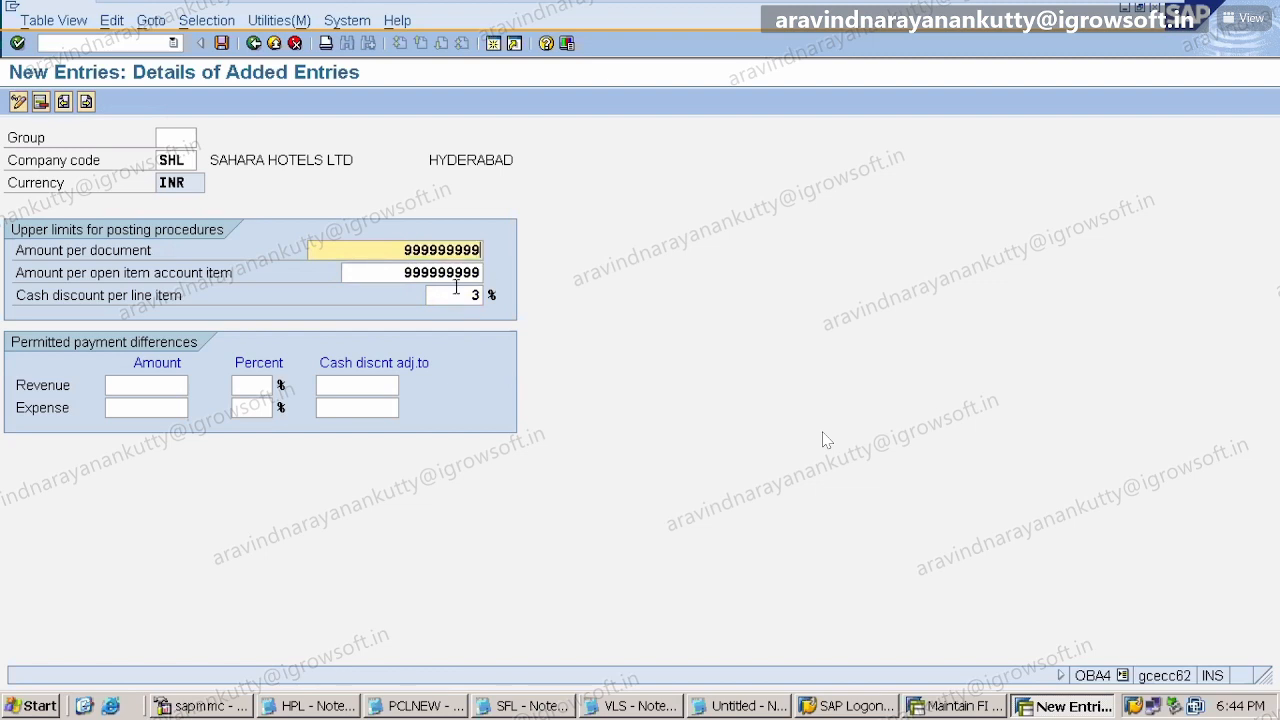
drag(455, 300, 491, 303)
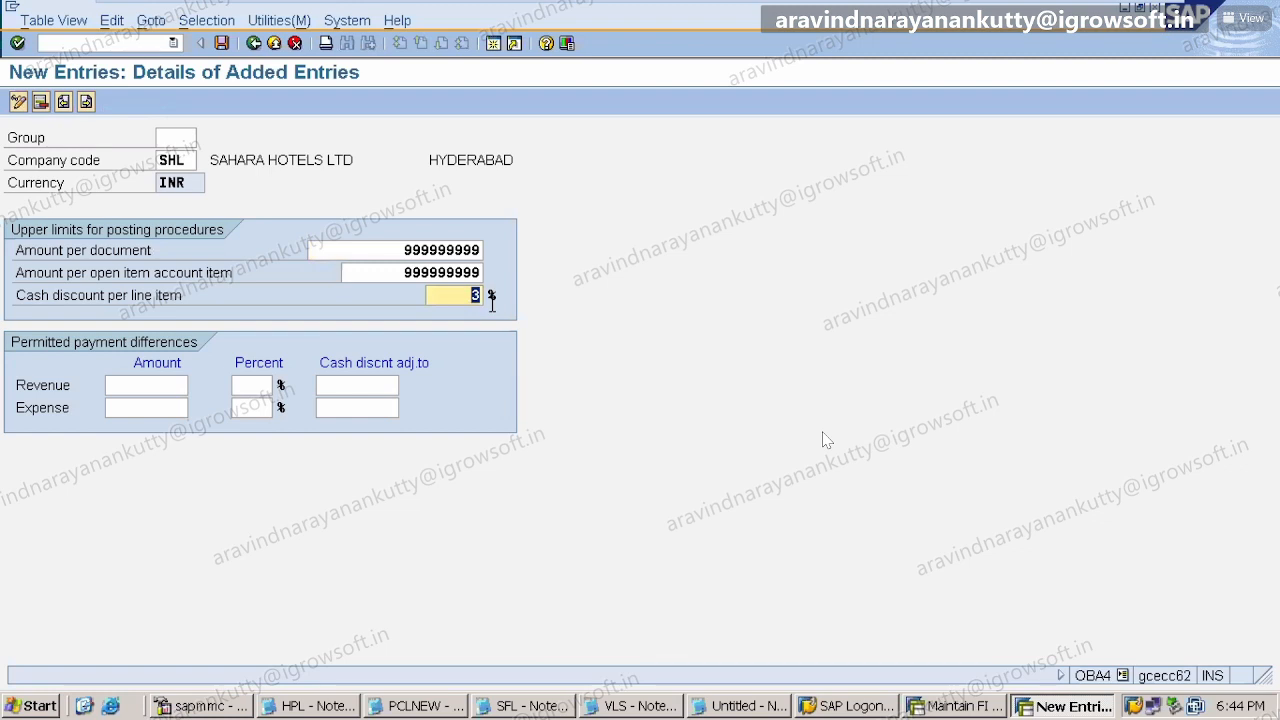
text(3)
drag(401, 250, 500, 251)
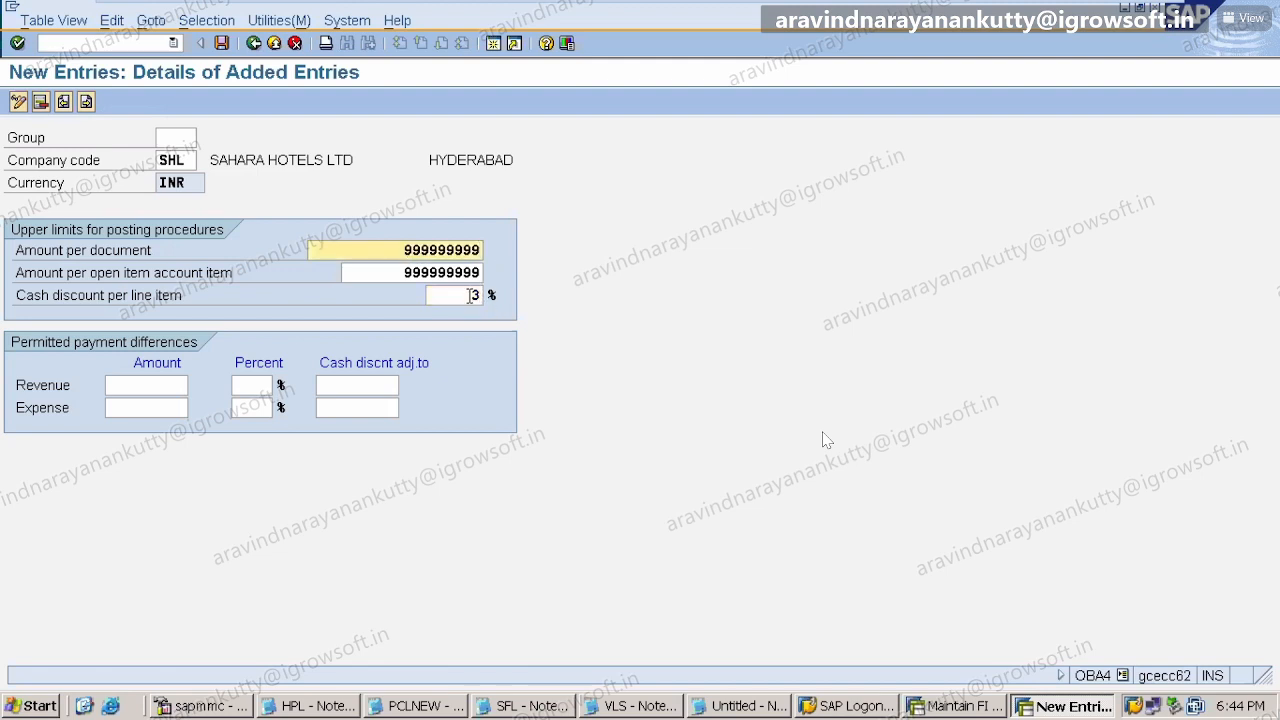
drag(470, 296, 516, 302)
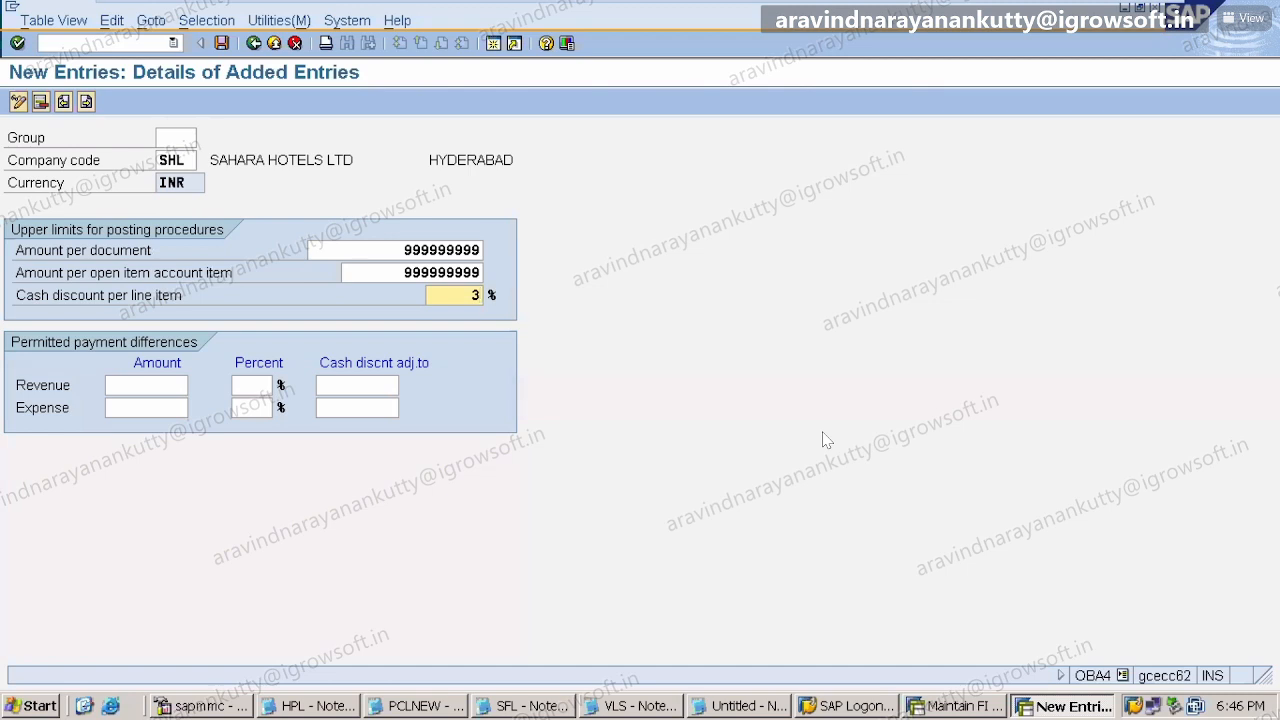
- Save the tolerance group entry under the customizing request SAHARA_ENTERPRISE STRUCTURE, chosen from the own requests
click(224, 45)
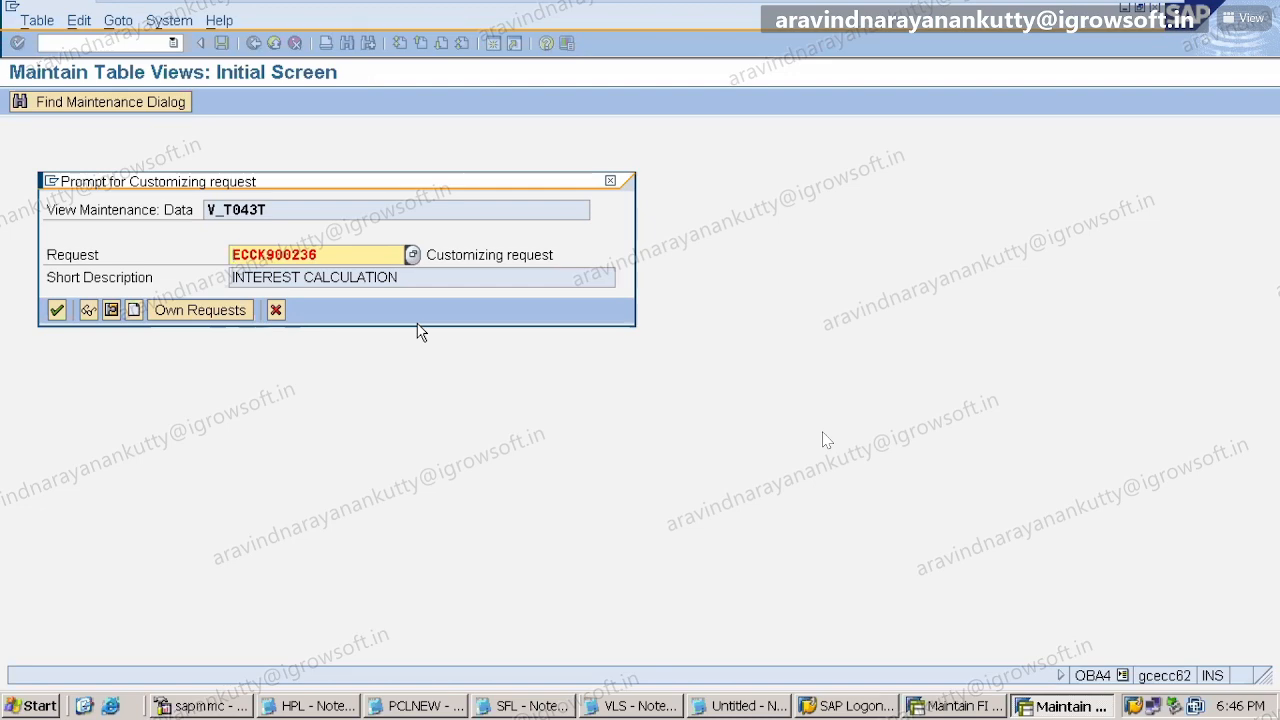
click(220, 312)
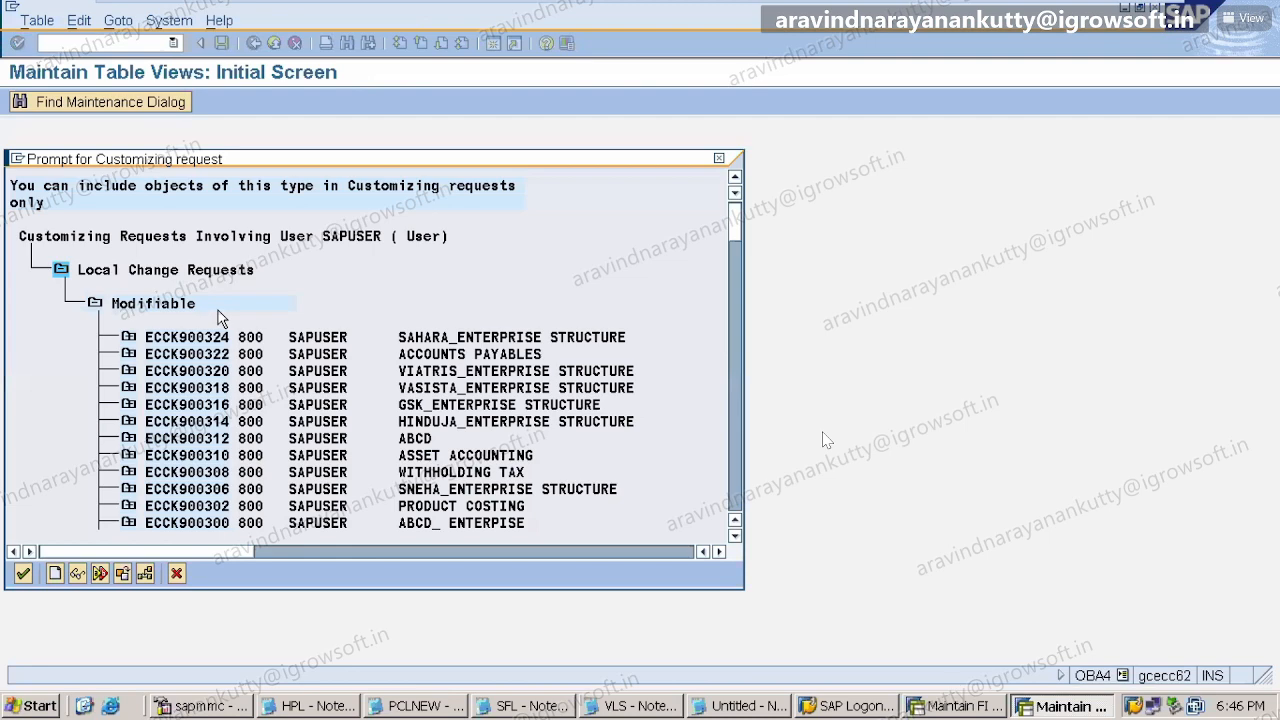
double_click(421, 339)
click(58, 312)
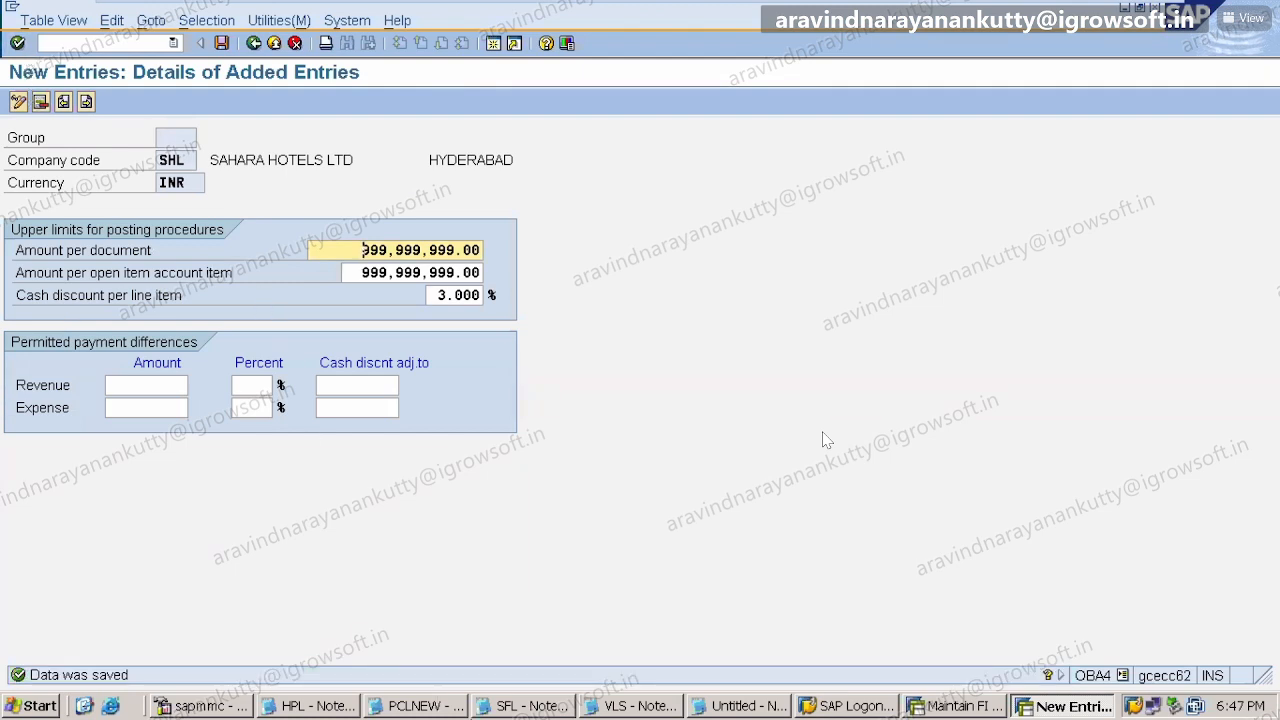
- Switch to the untitled Notepad notes and delete the junior and senior accountant limit lines
click(706, 710)
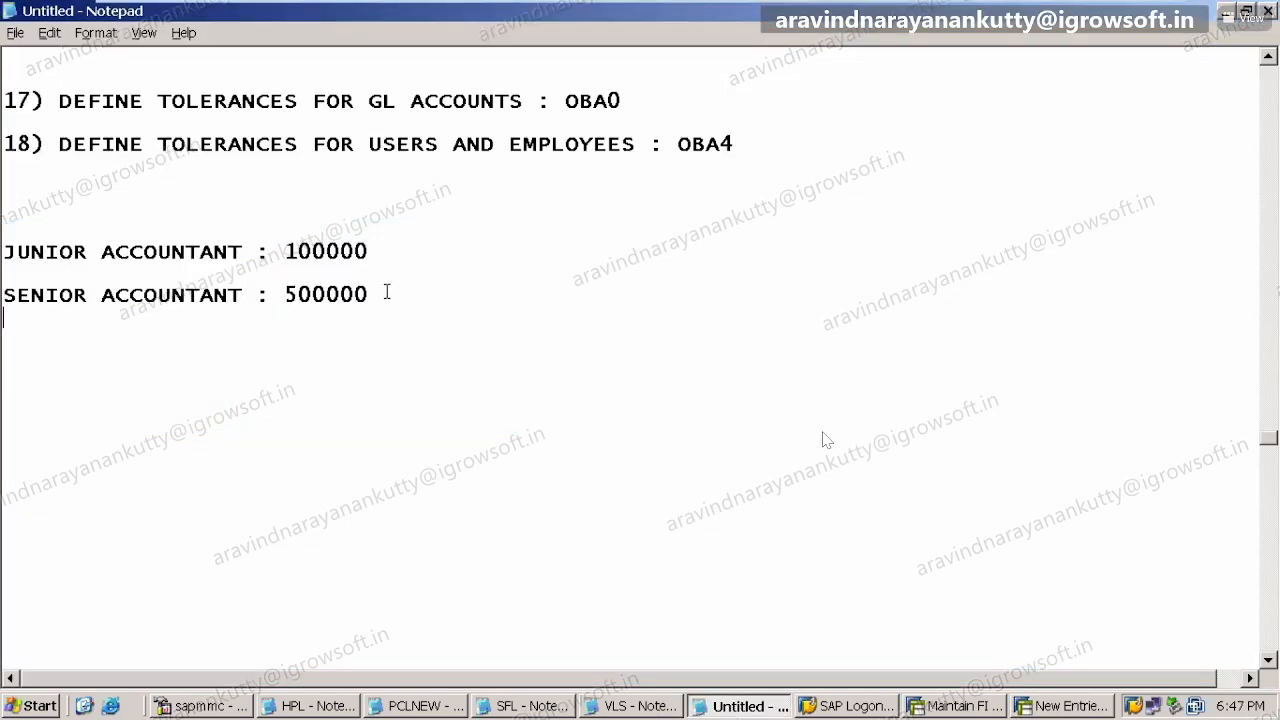
drag(386, 292, 366, 155)
key(Delete)
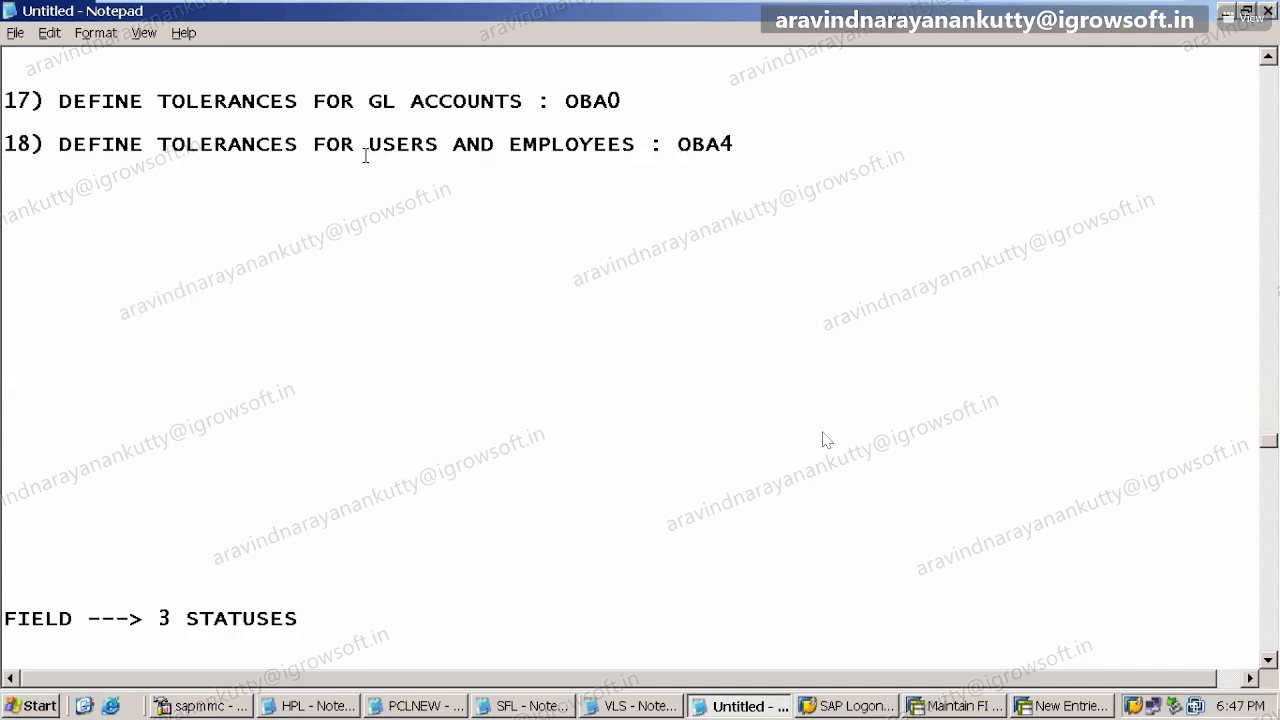
- Add the line "19) ASSIGN TAX PROCEDURE TO COUNTRY INDIA : OBBG" below item 18, followed by blank lines
click(67, 217)
text(19) ASSI)
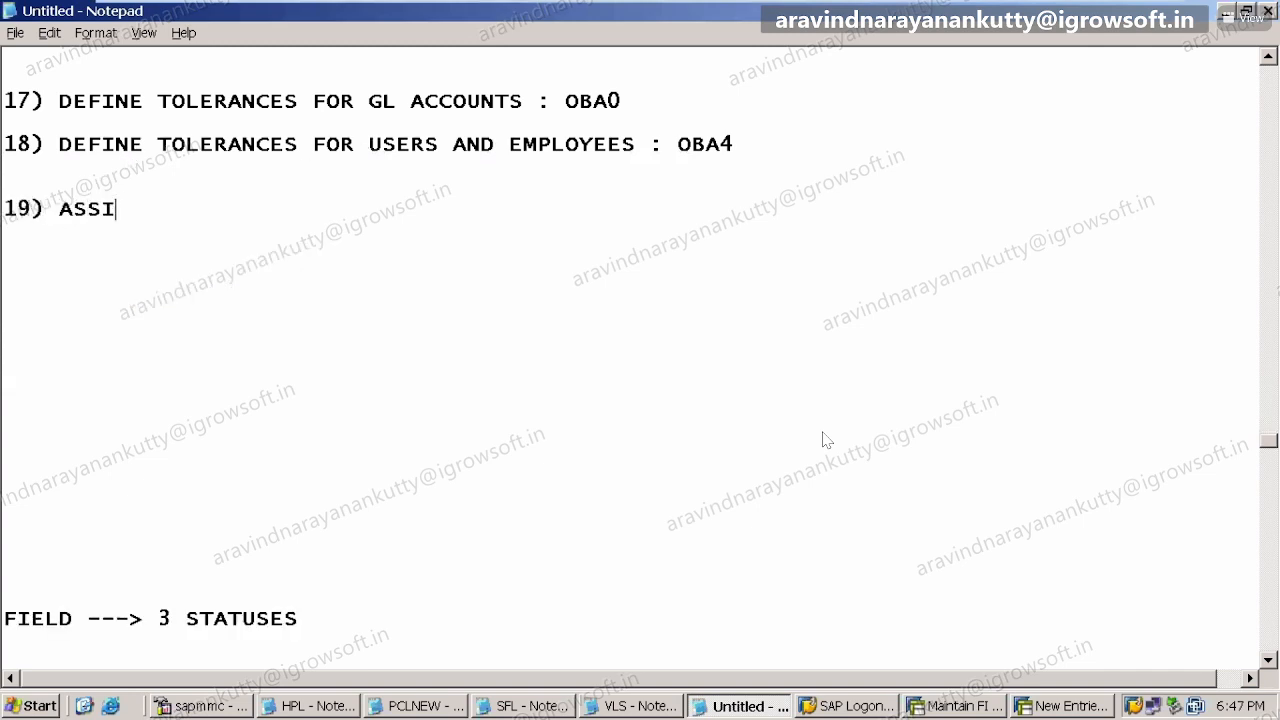
text(GN TAX PROC3D)
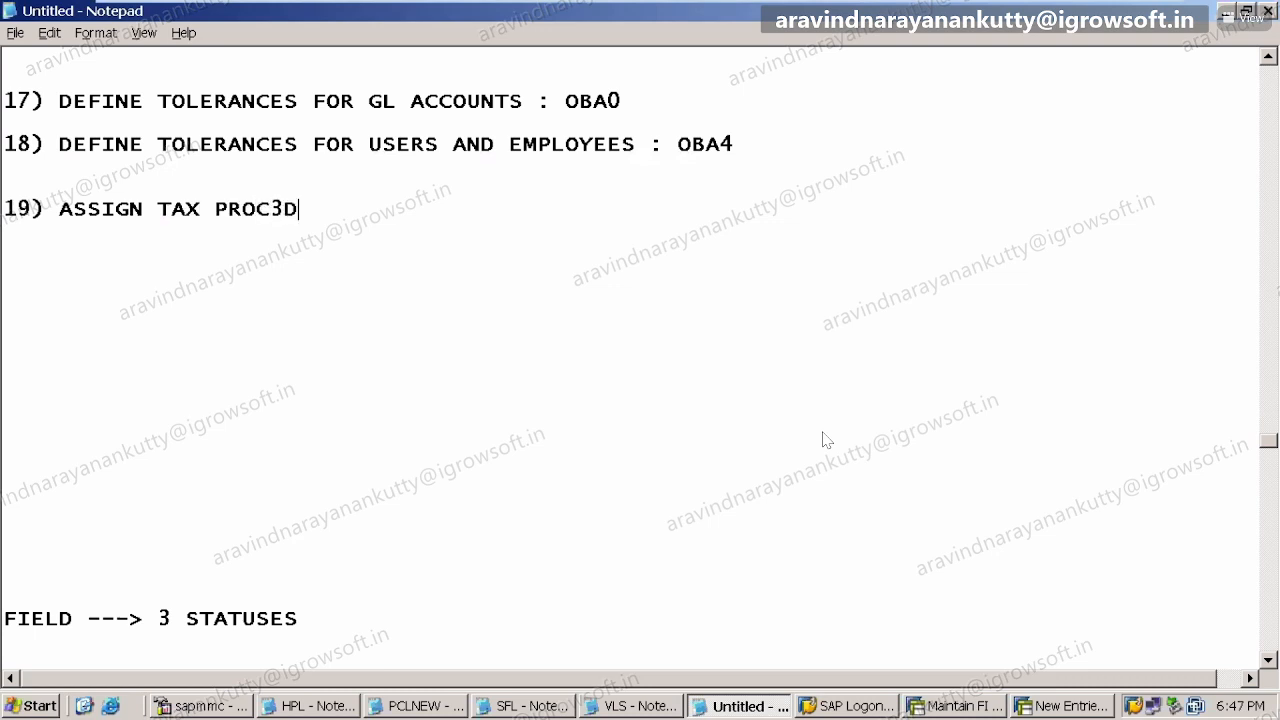
key(BackSpace)
key(BackSpace)
text(EDURE T)
text(O COUTNRY)
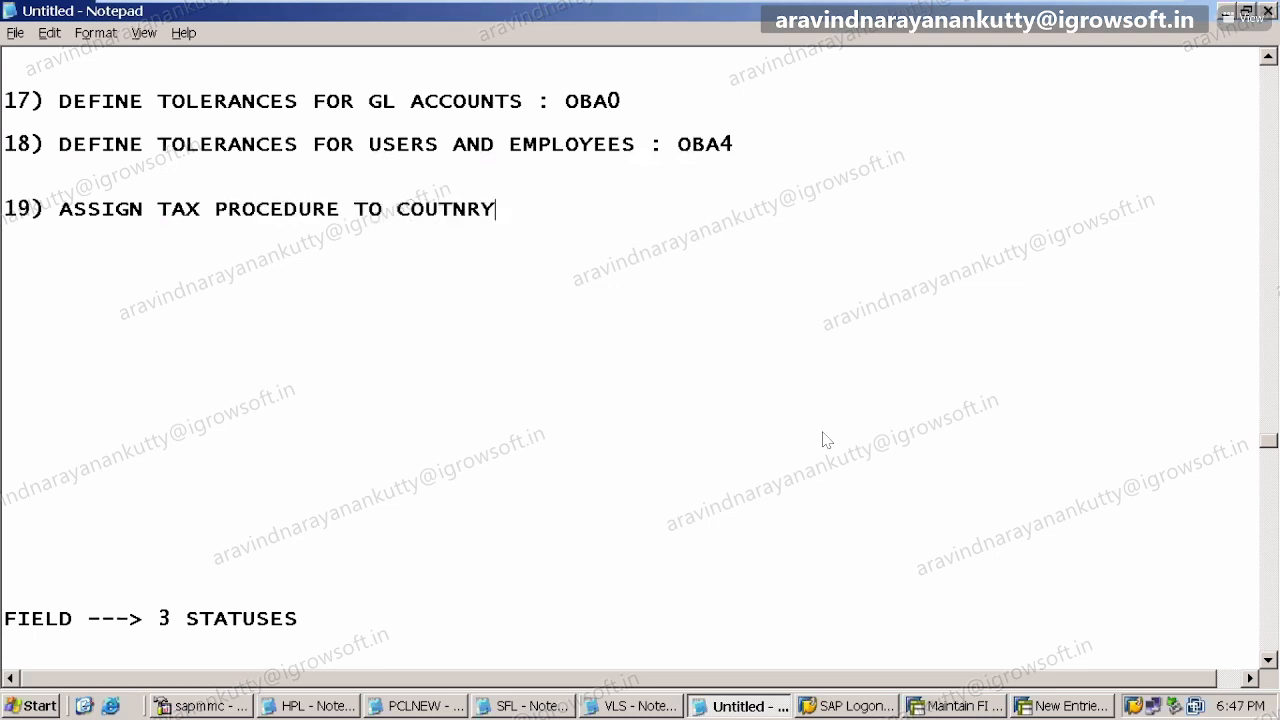
key(BackSpace)
key(BackSpace)
key(BackSpace)
key(BackSpace)
key(BackSpace)
text(NTRY INDIA : OBBG)
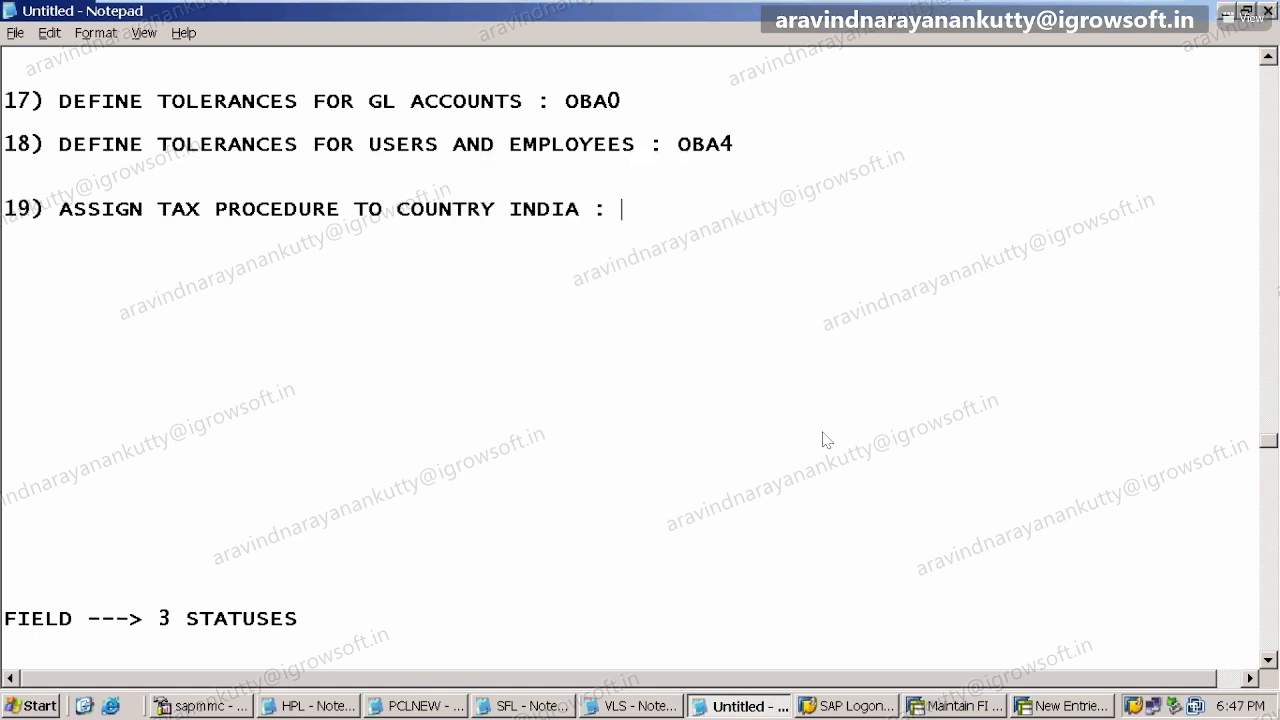
key(Return)
key(Return)
key(Return)
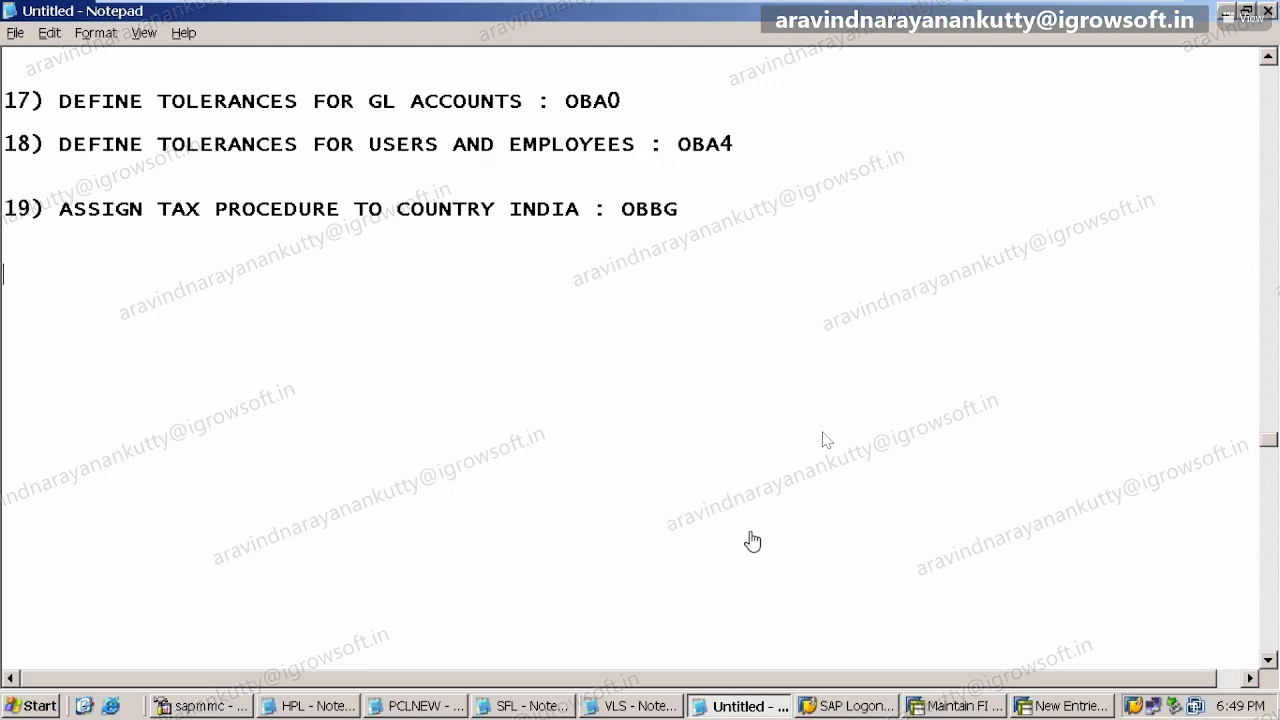
- Switch back to the SAP session, start transaction OBBG and position the country list at IN
click(1100, 706)
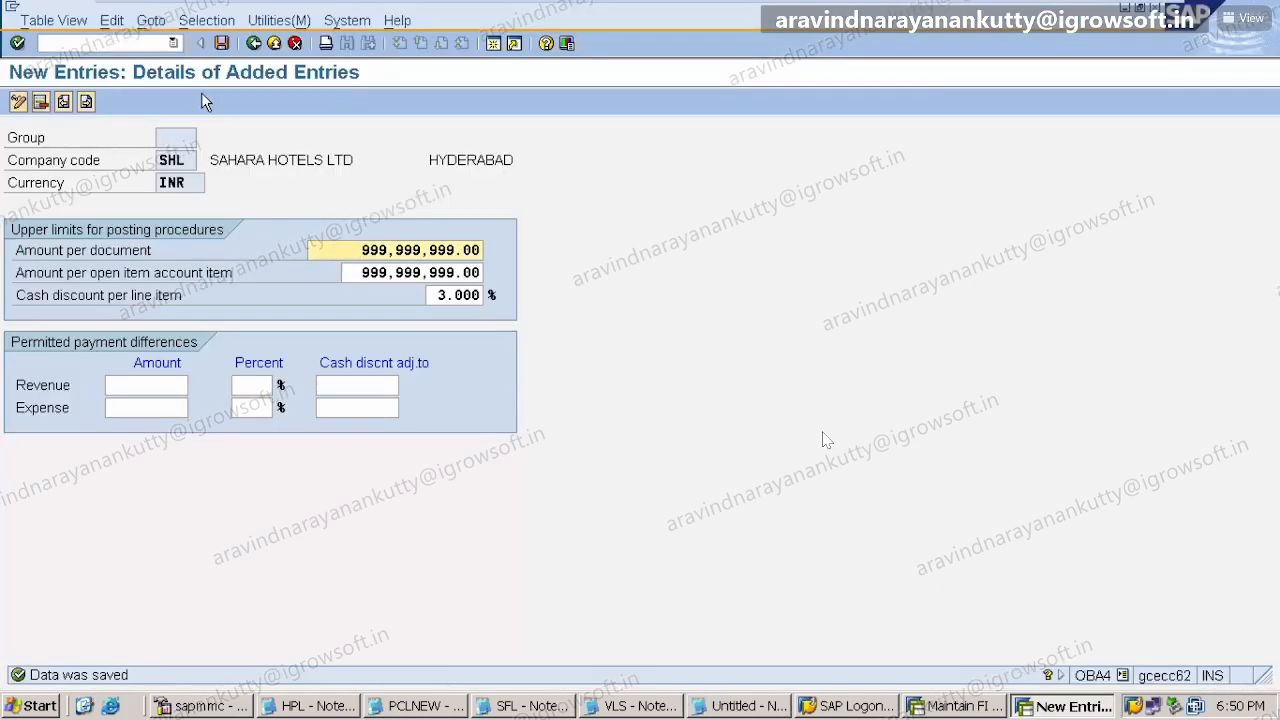
click(140, 43)
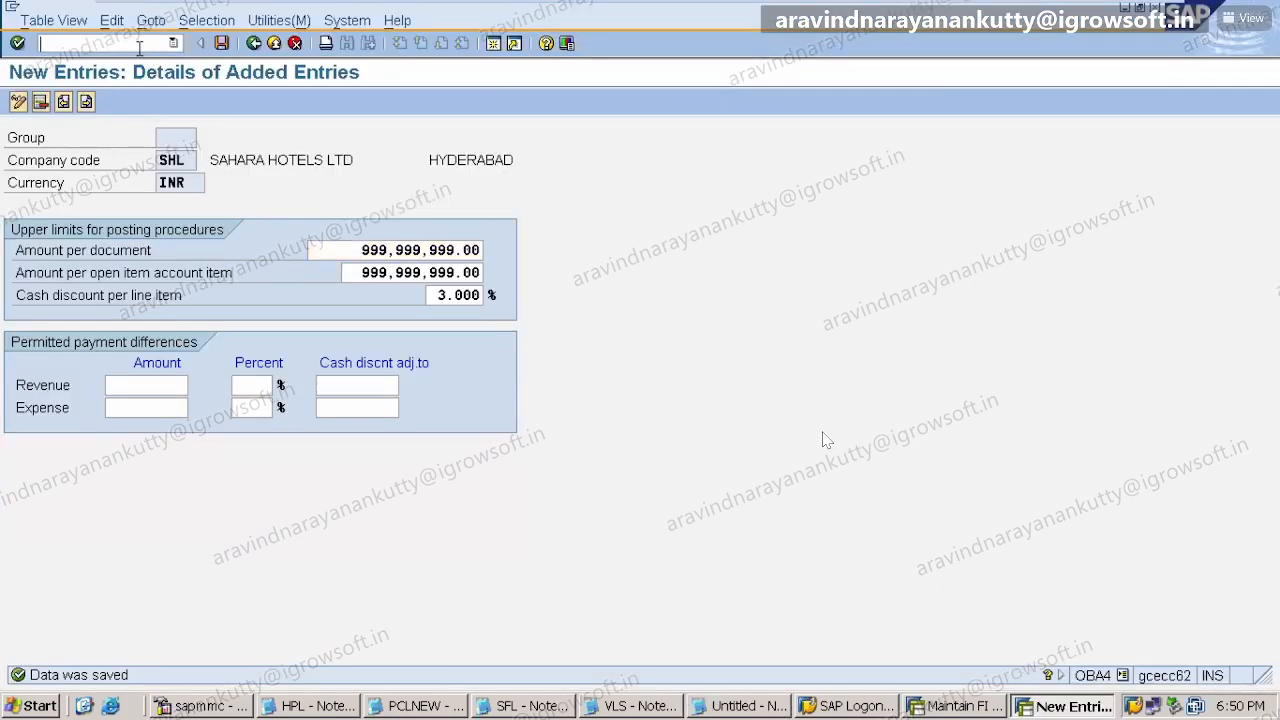
text(/noba4)
key(Return)
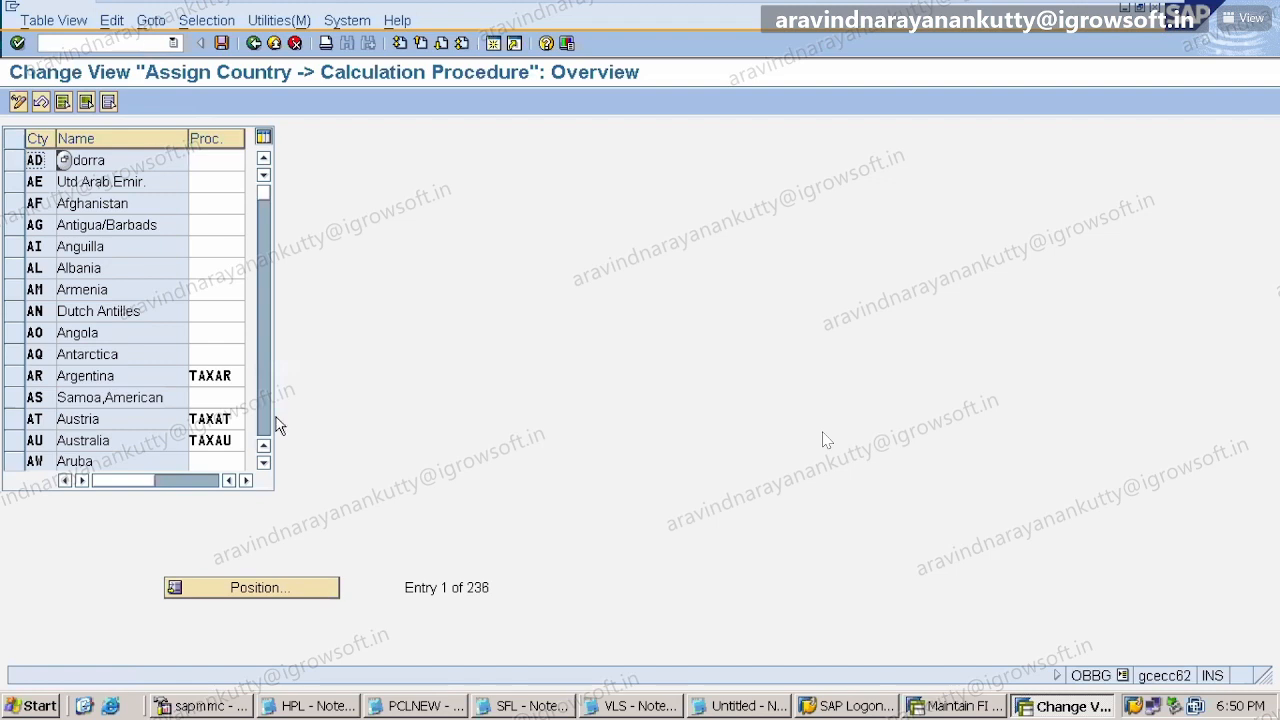
click(305, 603)
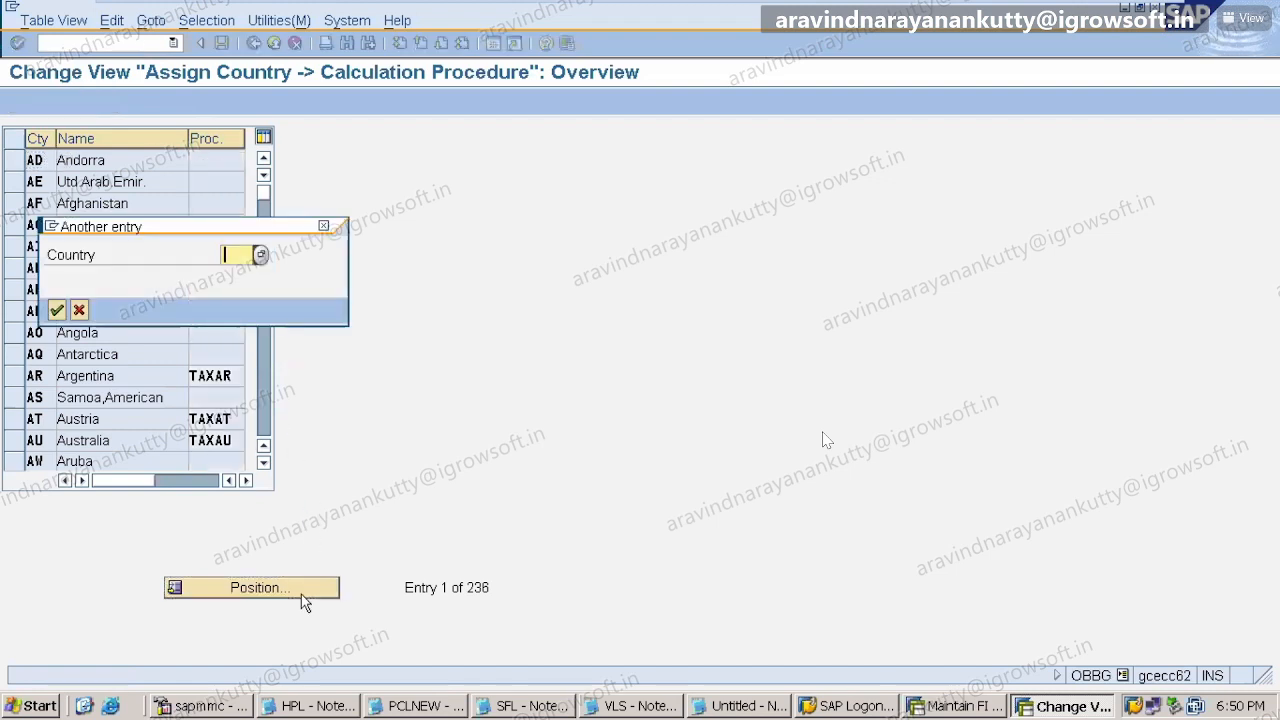
text(IN)
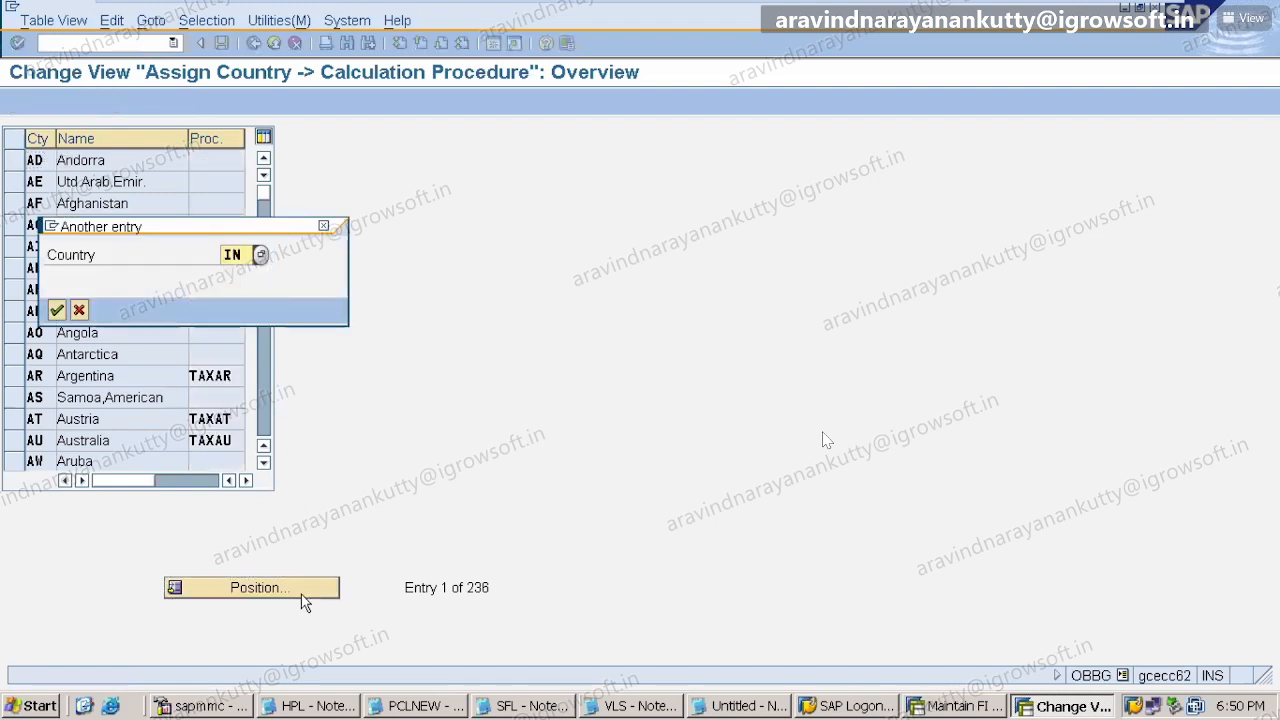
key(Return)
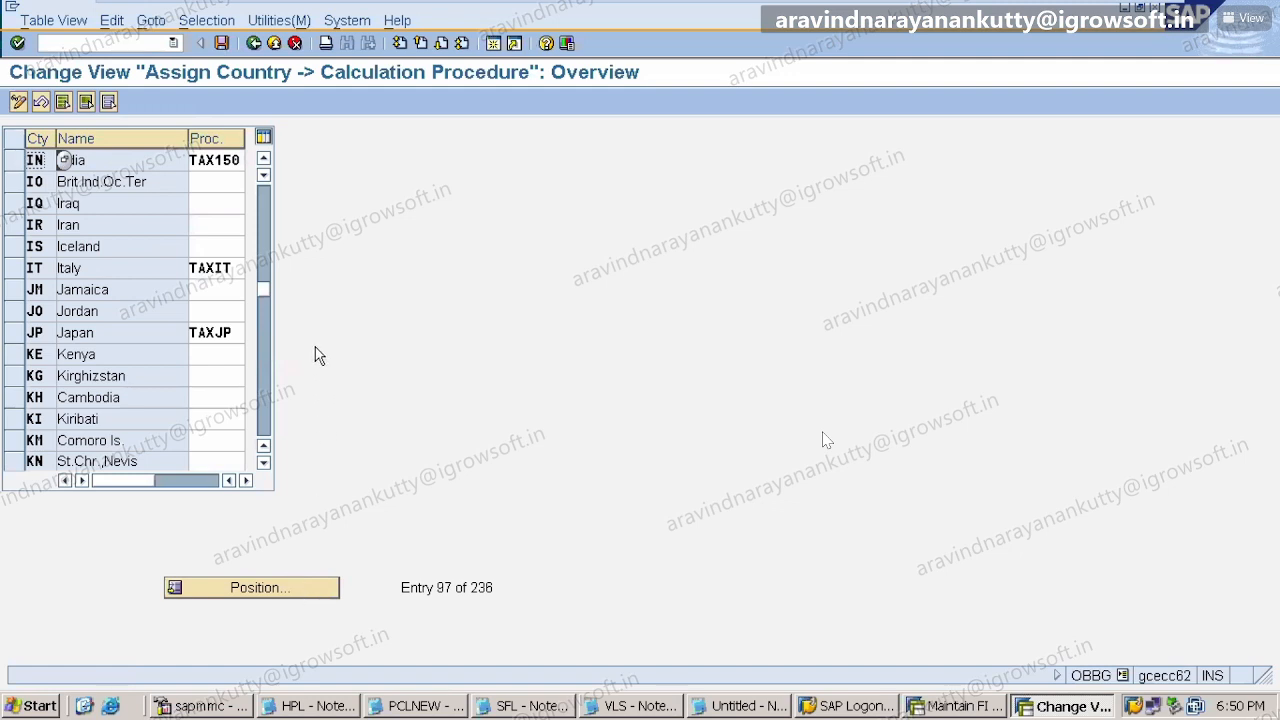
- Replace India's tax calculation procedure with TAXTST, chosen from the list of available procedures
click(236, 164)
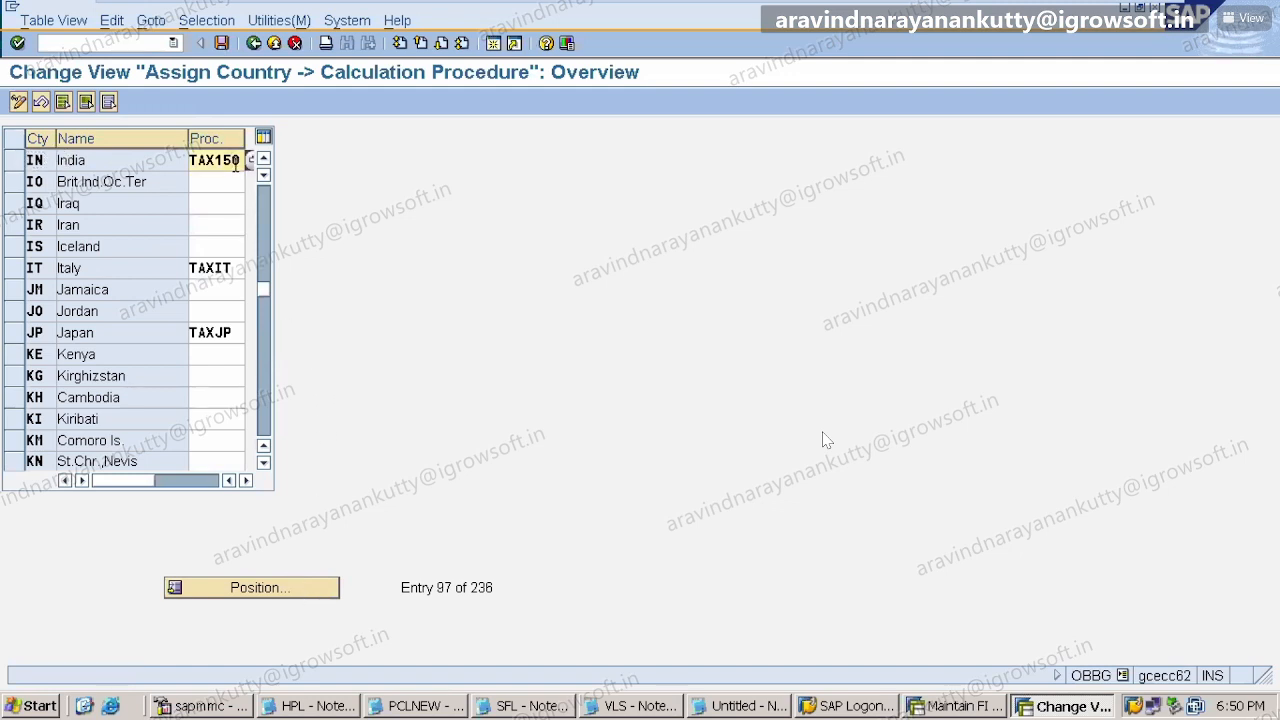
key(BackSpace)
key(BackSpace)
key(BackSpace)
key(BackSpace)
key(BackSpace)
key(BackSpace)
drag(188, 138, 146, 138)
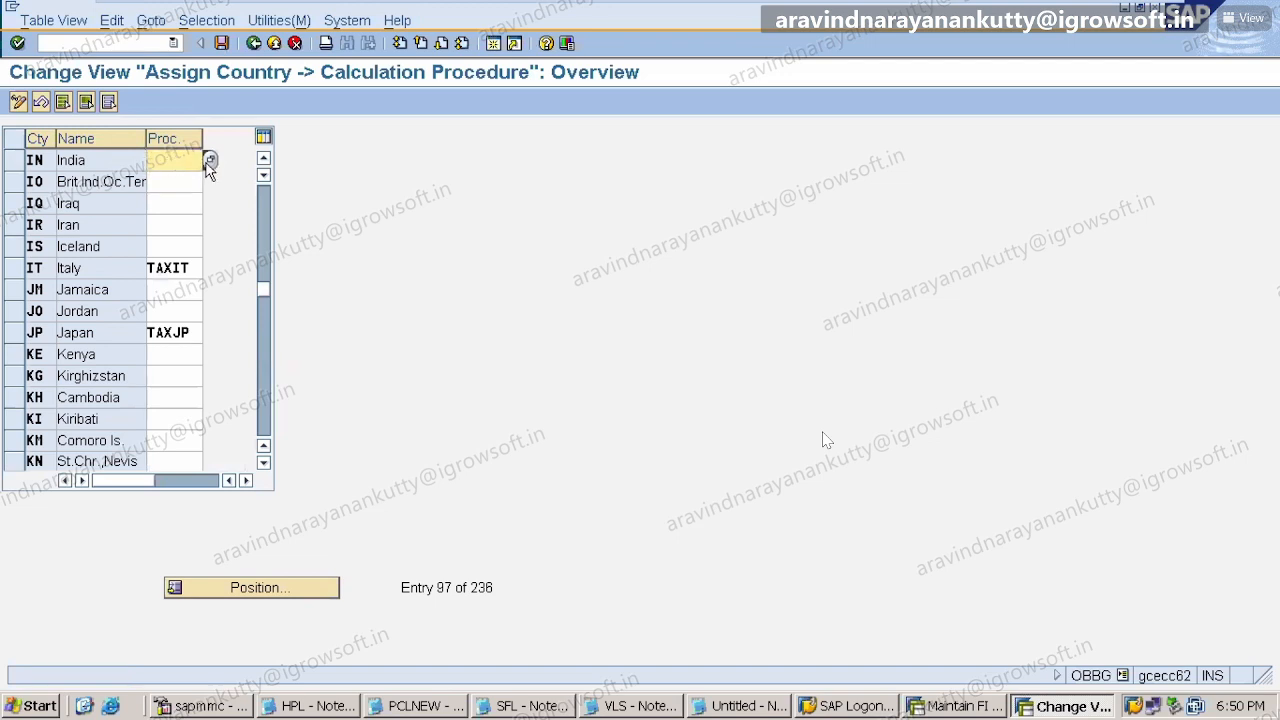
click(209, 162)
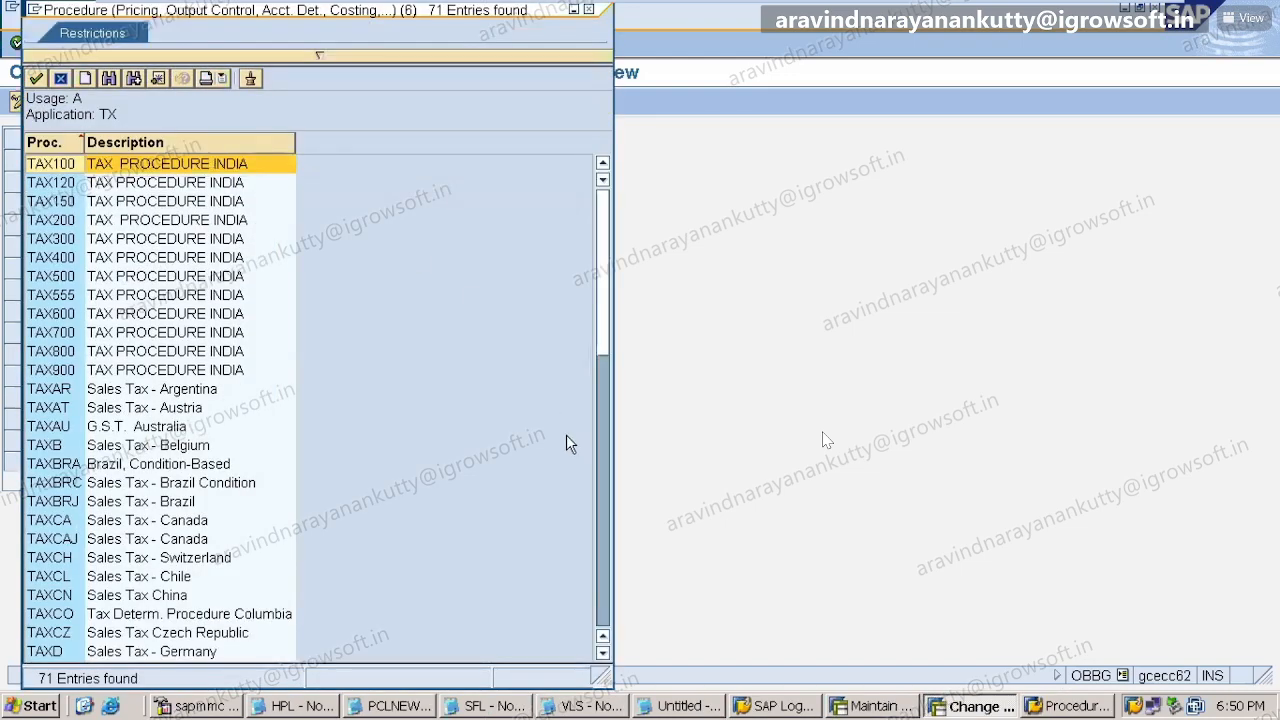
click(609, 512)
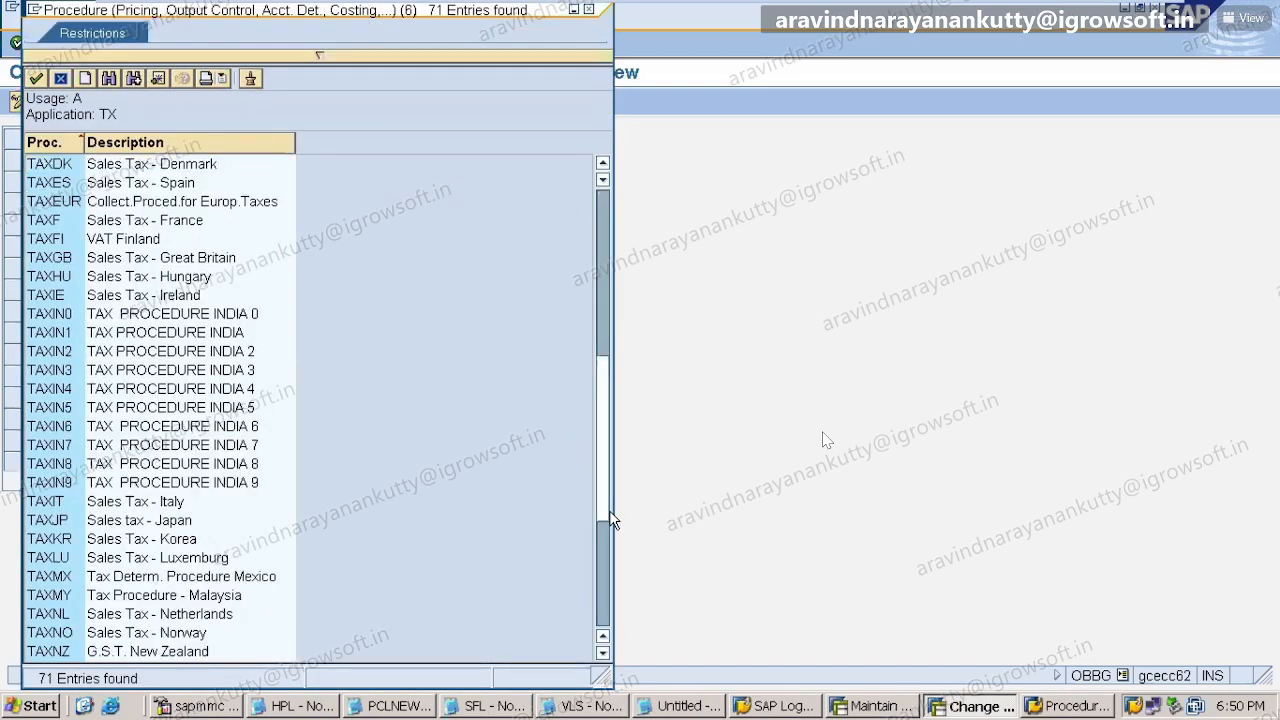
click(602, 570)
click(137, 505)
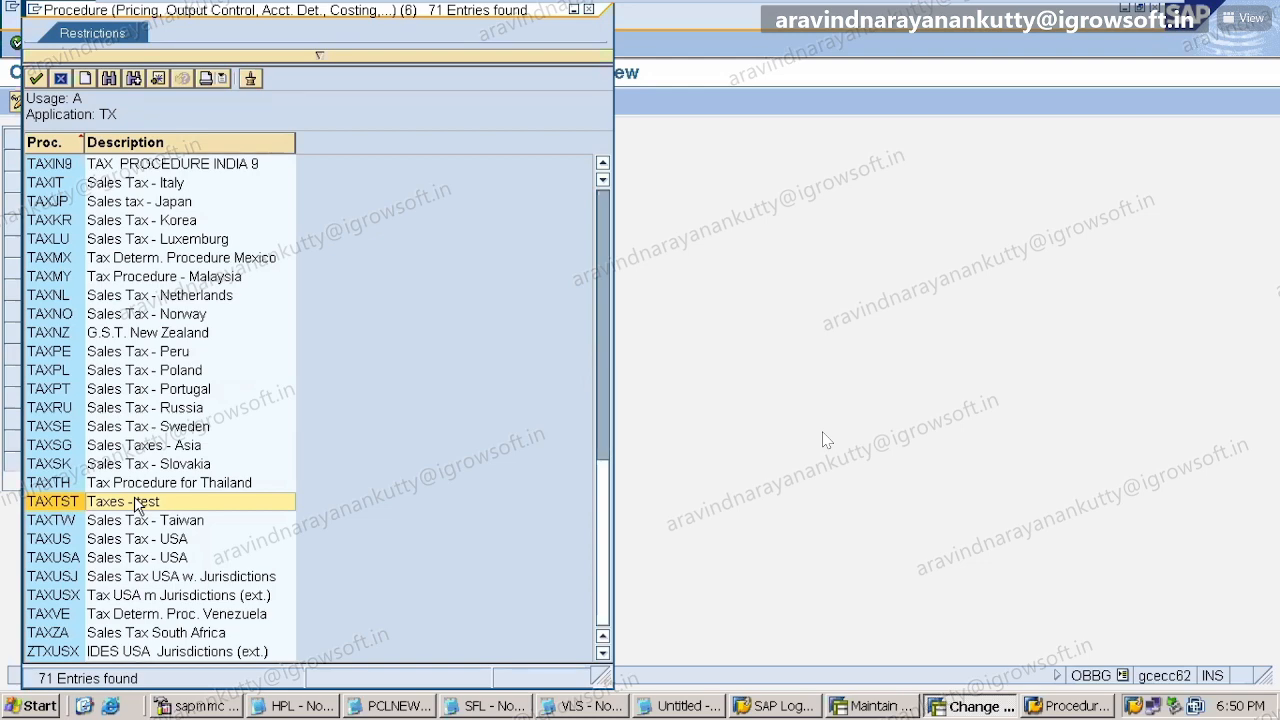
double_click(70, 510)
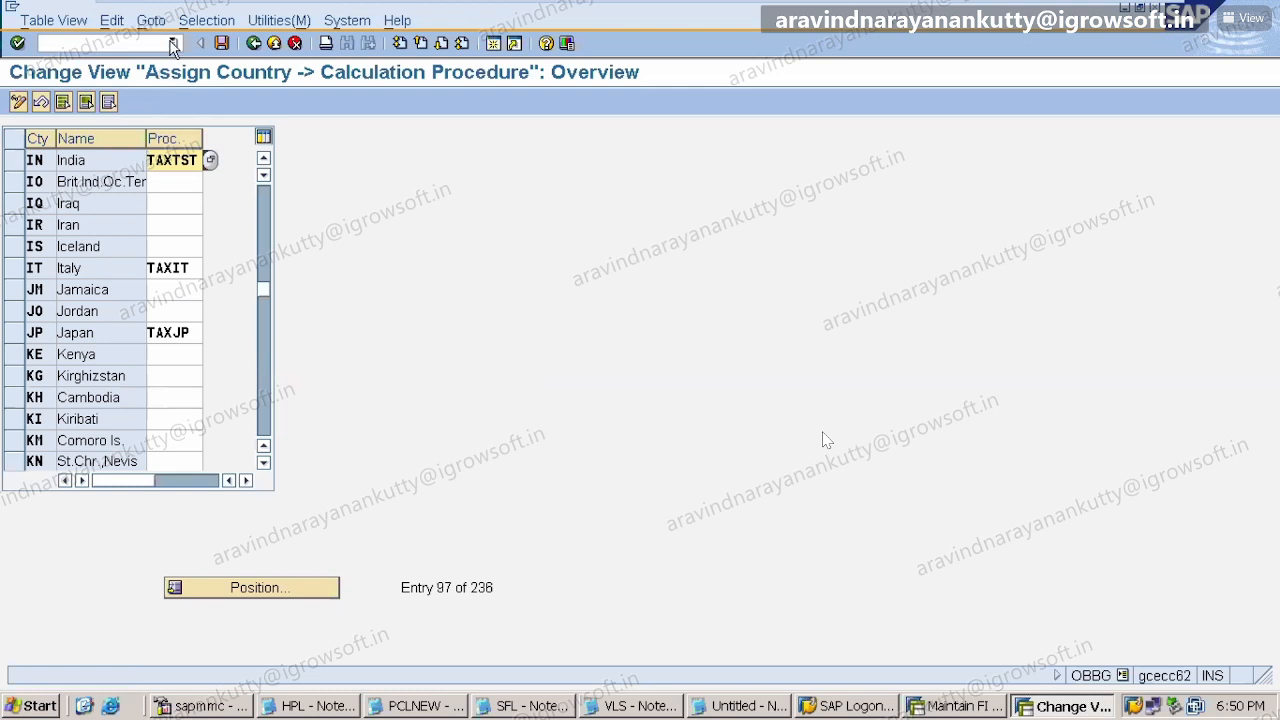
- Discard the unsaved procedure change by restarting transaction OBBG, and position the country list at IN again
click(173, 43)
click(150, 57)
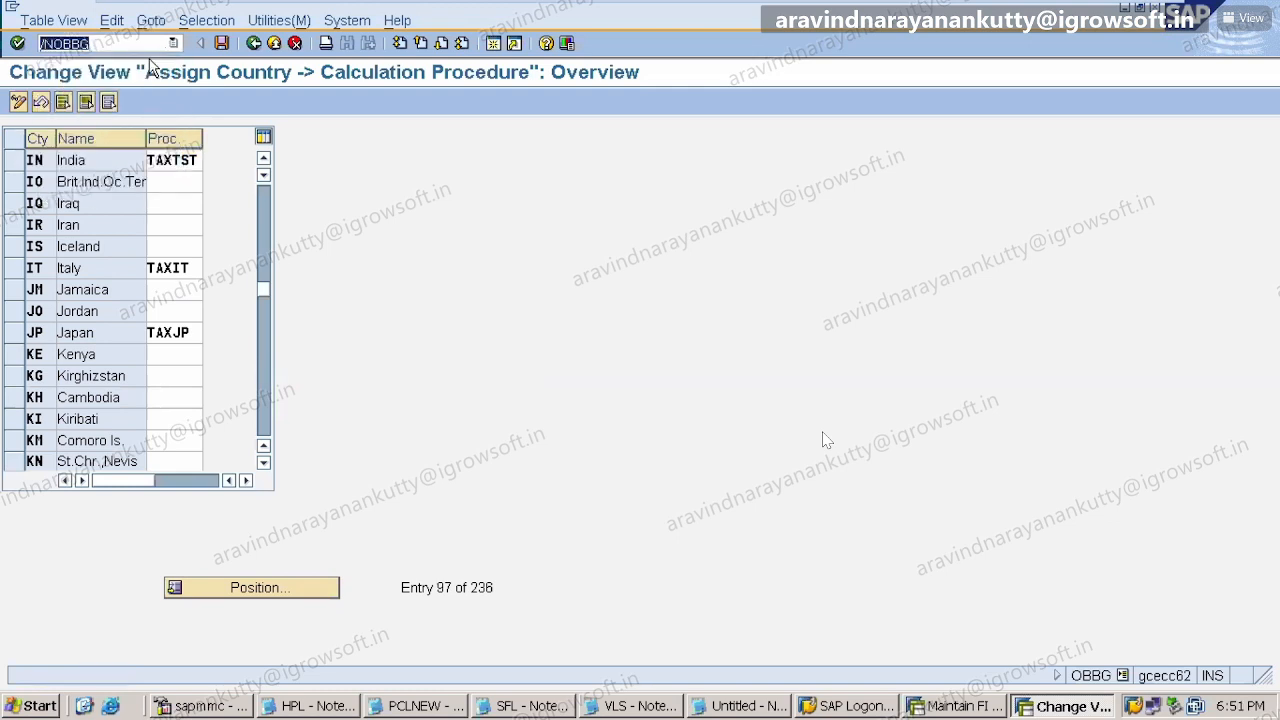
key(Return)
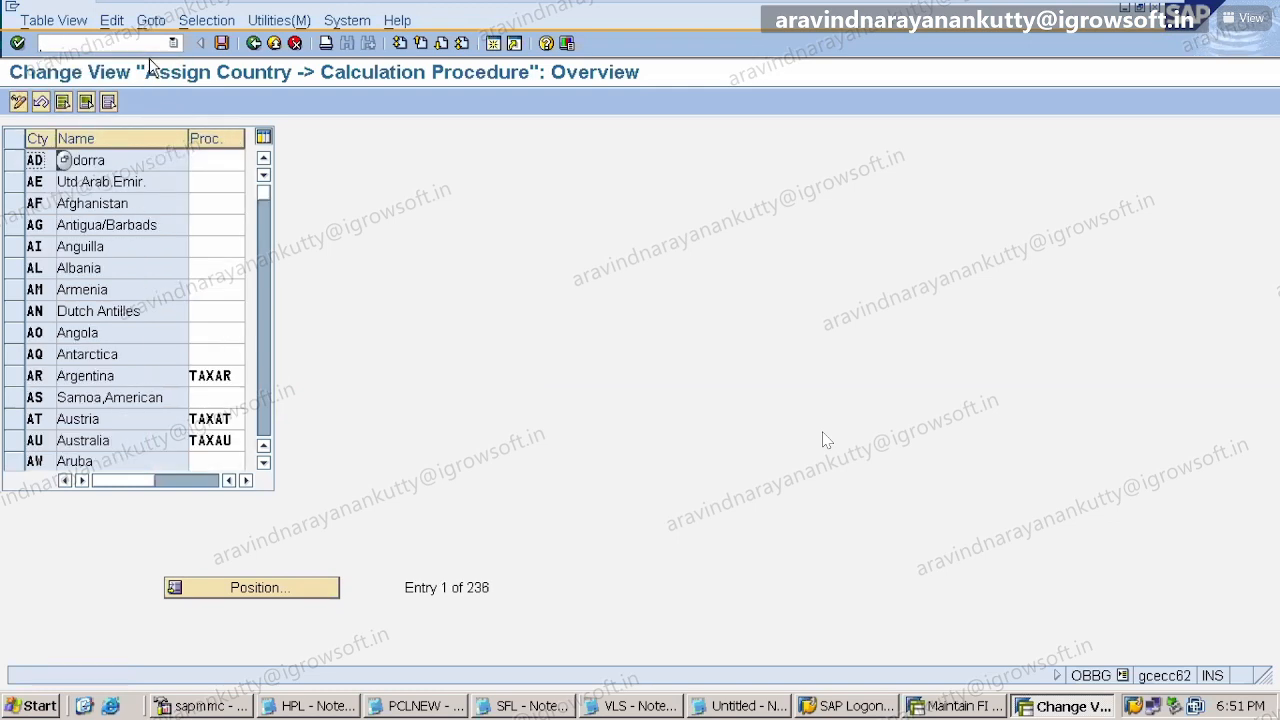
click(312, 590)
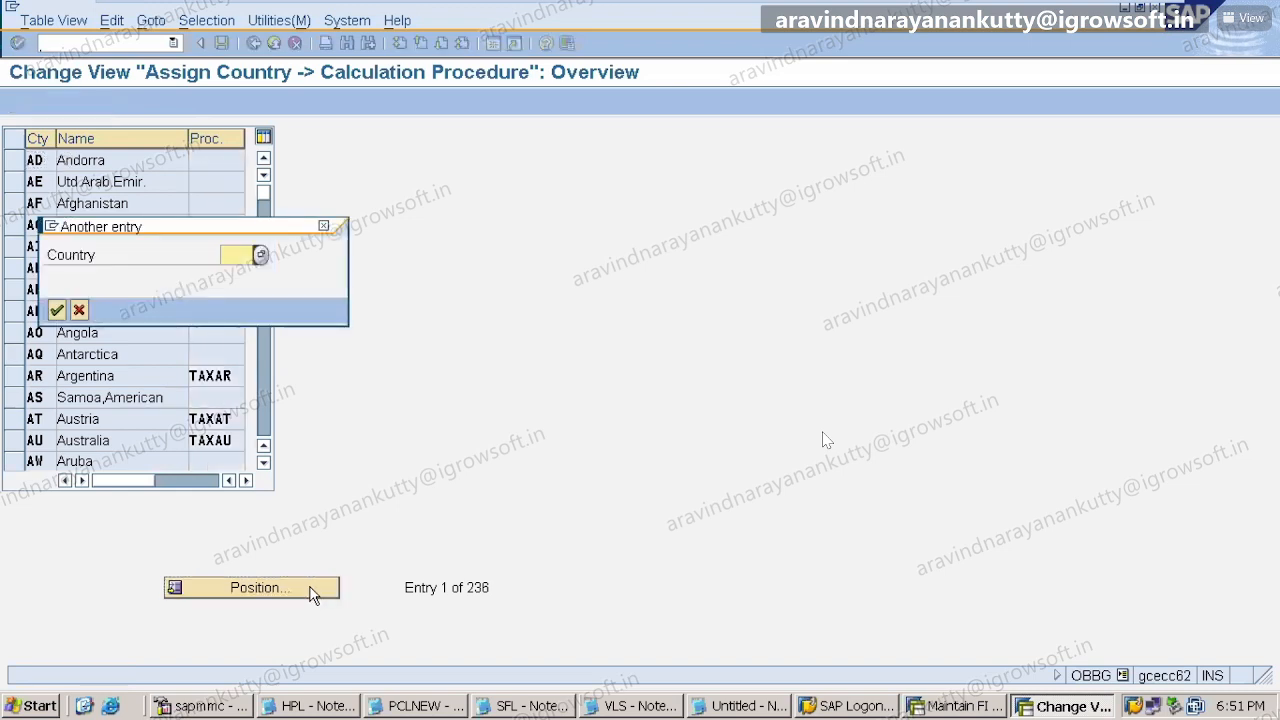
text(IN)
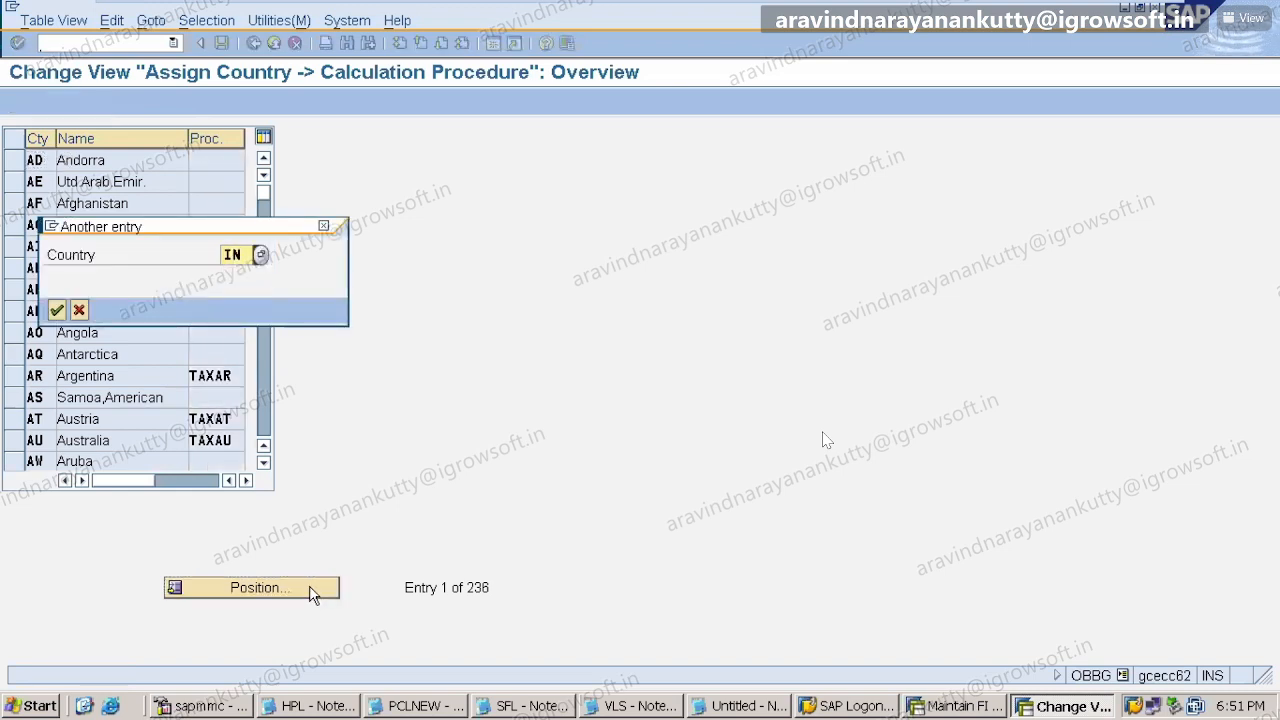
key(Return)
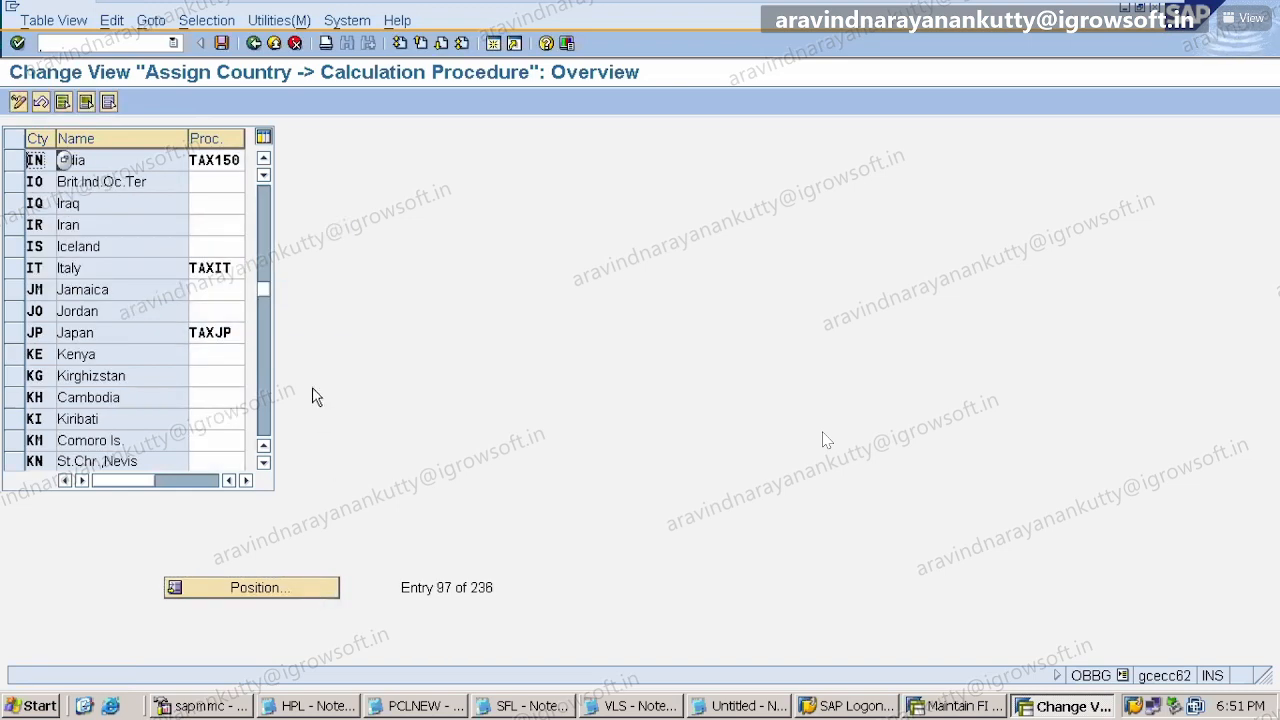
- Replace India's tax calculation procedure with TAXTST from the procedure list and save it under the SAHARA_ENTERPRISE STRUCTURE customizing request
click(213, 162)
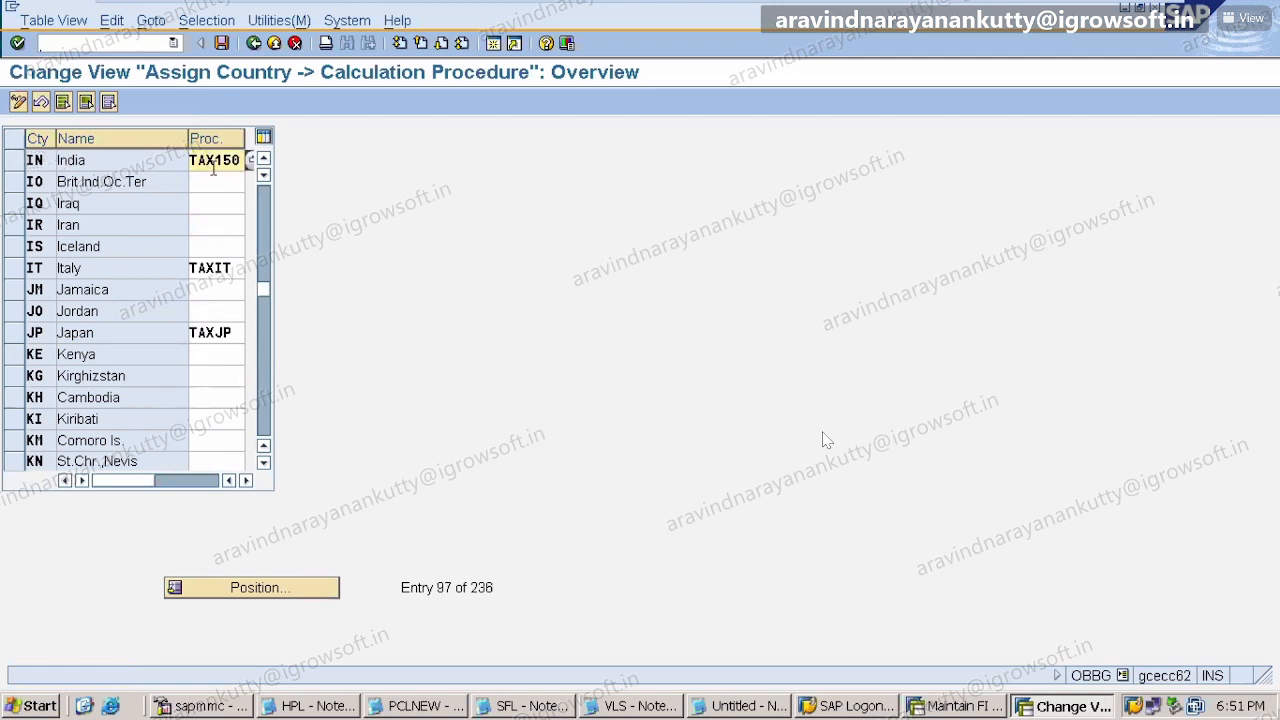
key(Delete)
key(Delete)
key(Delete)
key(Delete)
key(Delete)
key(Delete)
drag(189, 138, 157, 140)
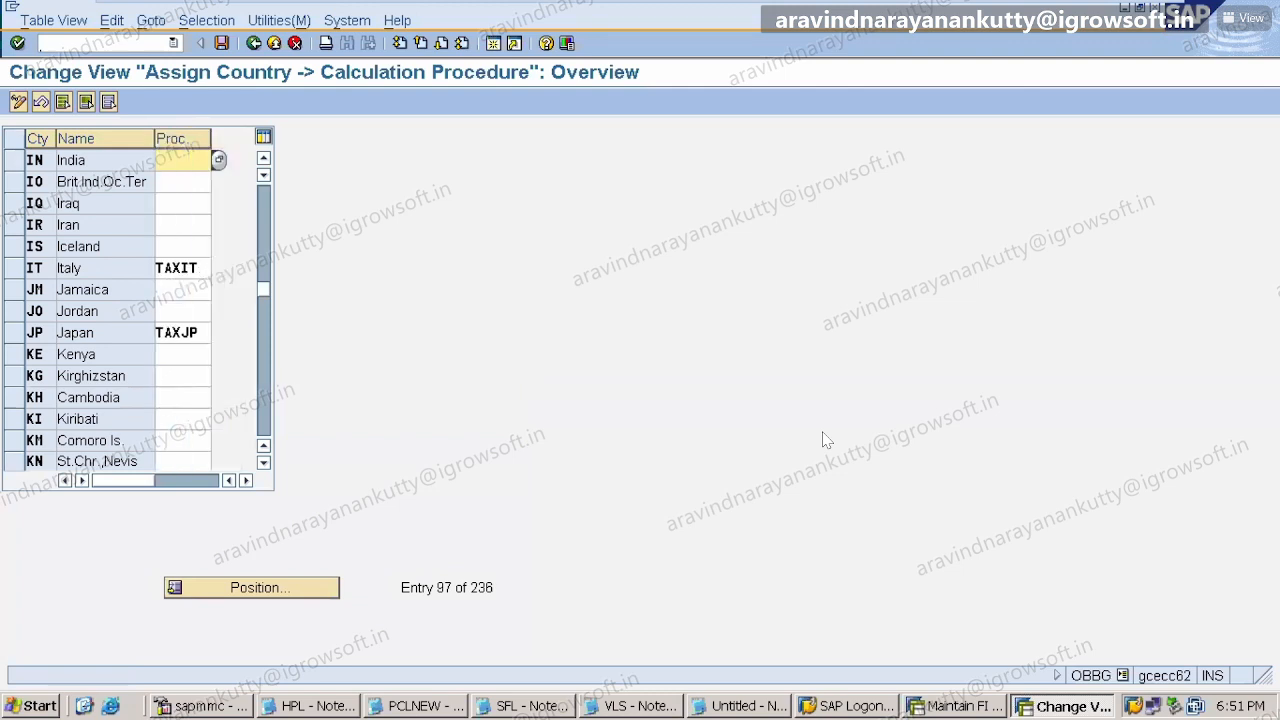
click(220, 160)
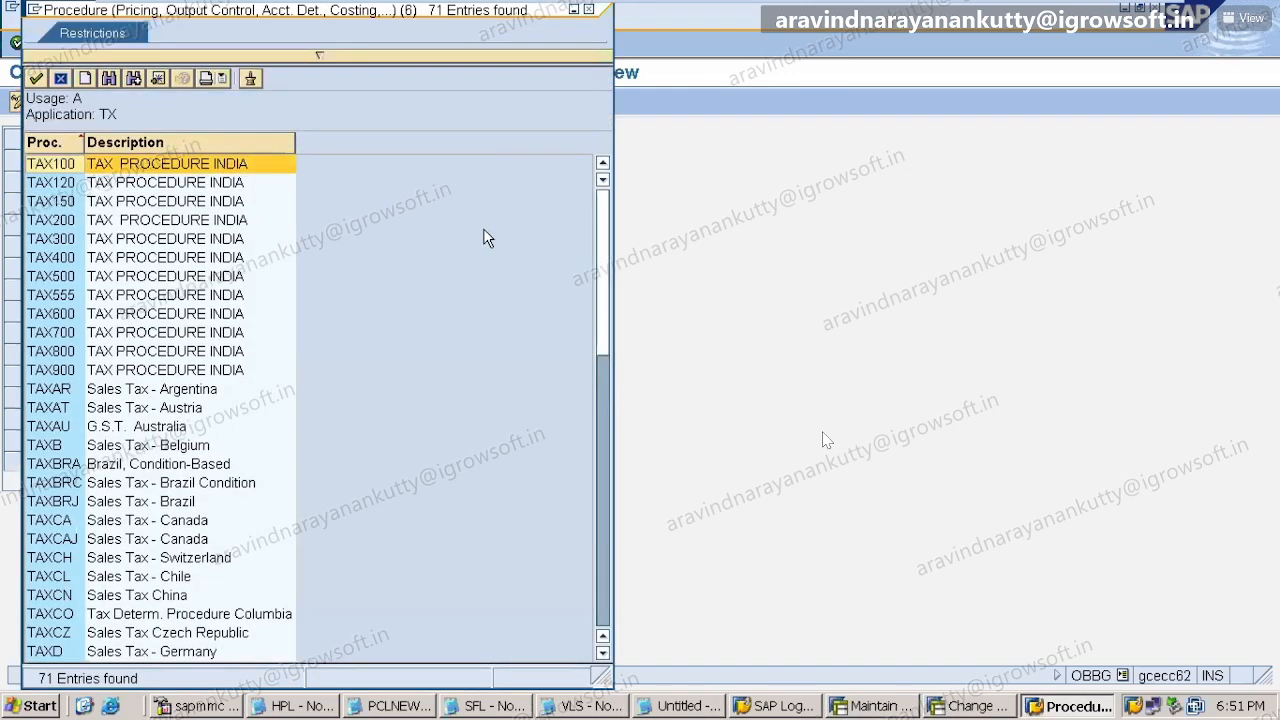
drag(603, 235, 586, 512)
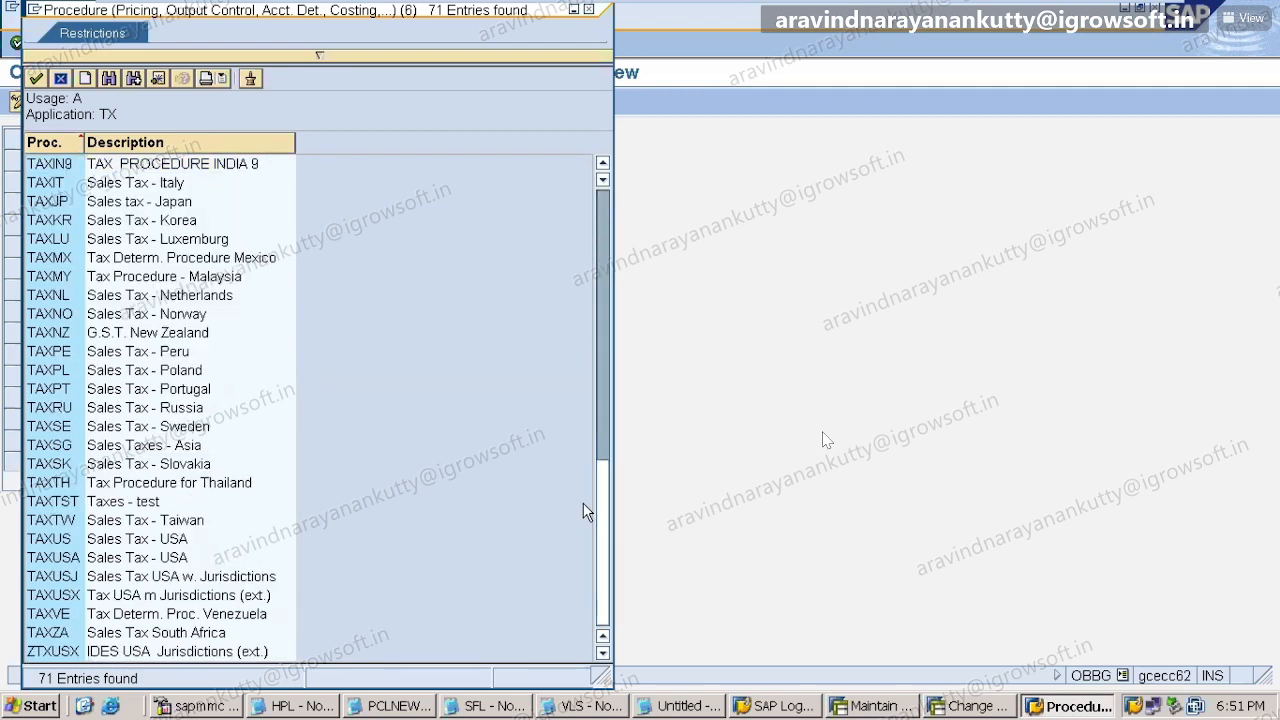
click(90, 505)
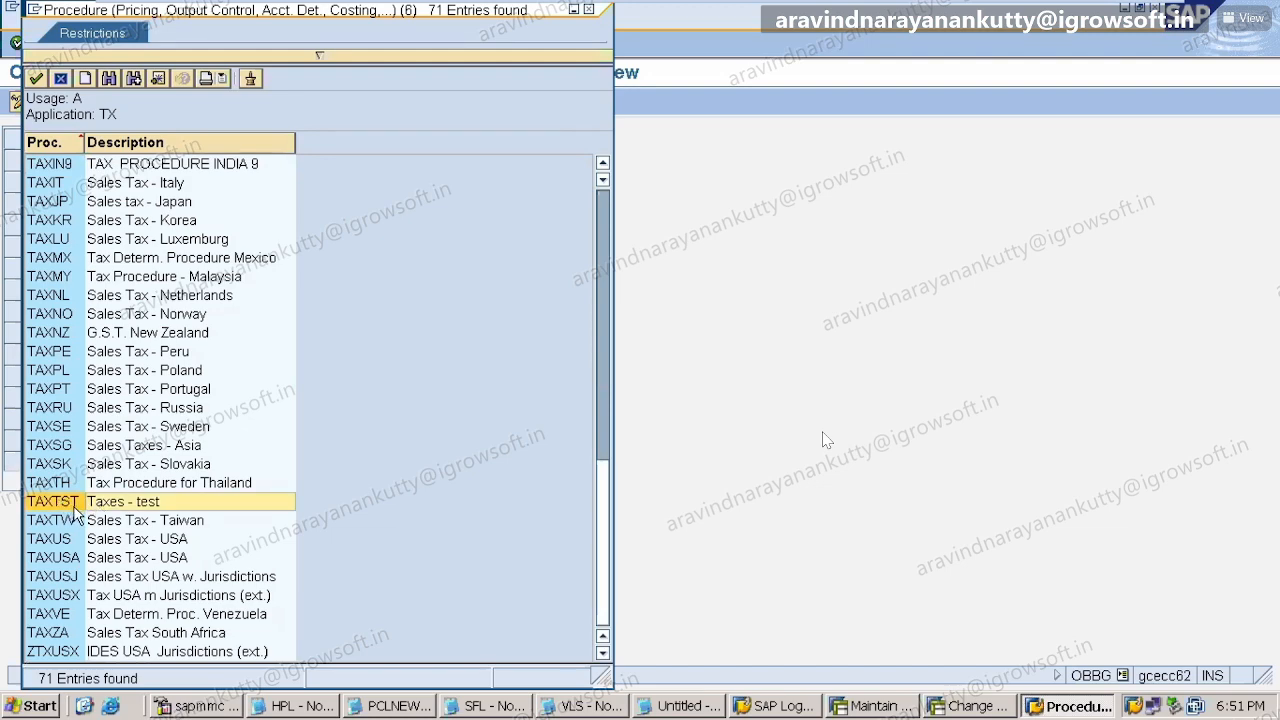
double_click(74, 507)
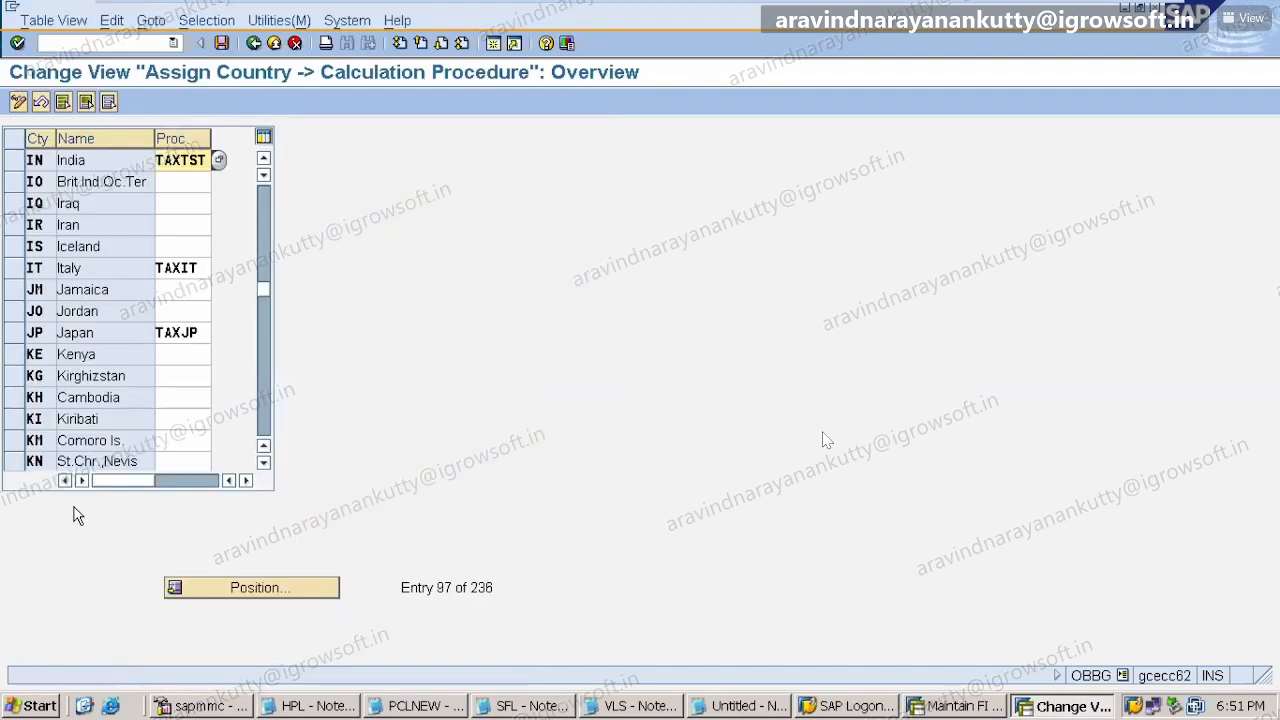
click(222, 43)
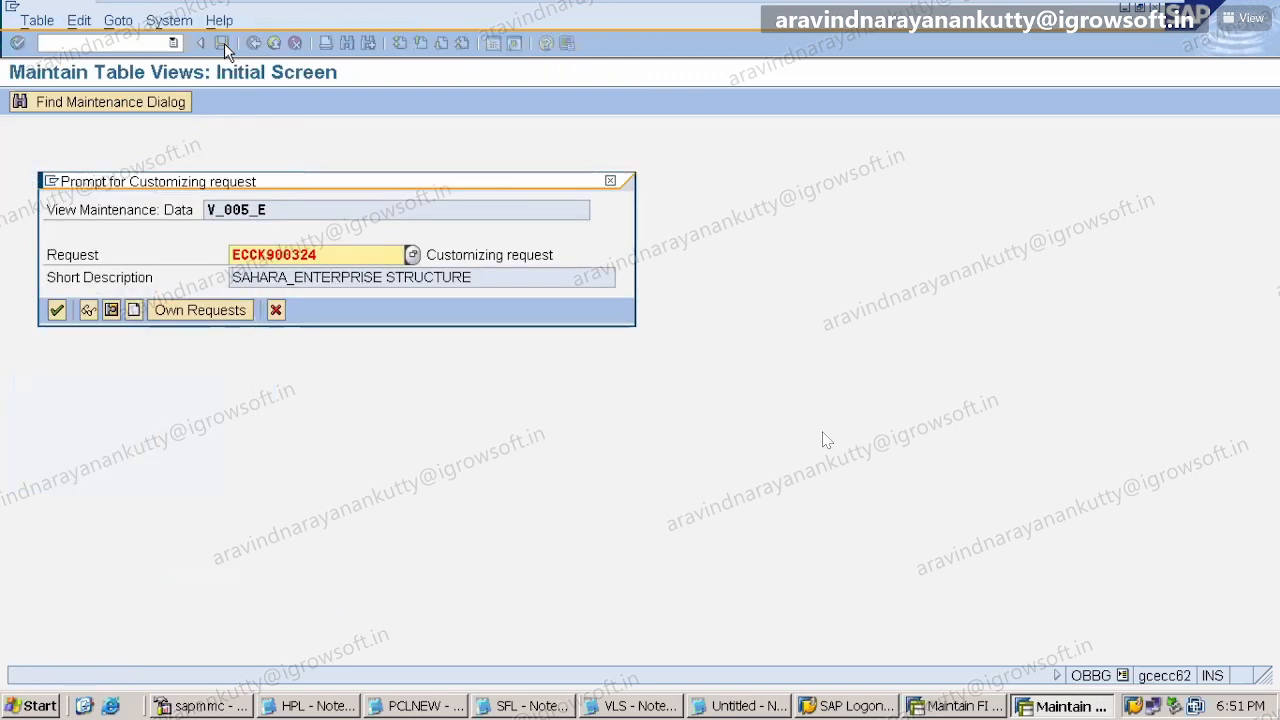
click(57, 310)
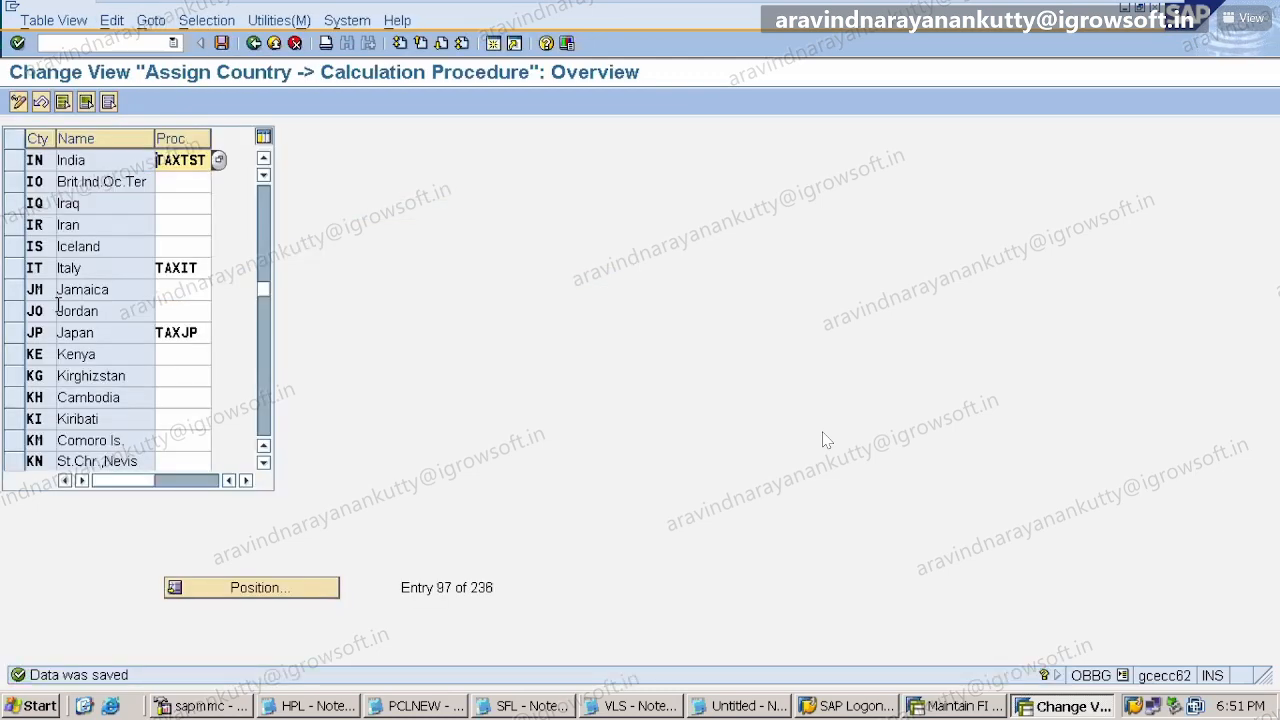
- Switch to the Notepad notes and begin a new item numbered "20)" below item 19
click(740, 706)
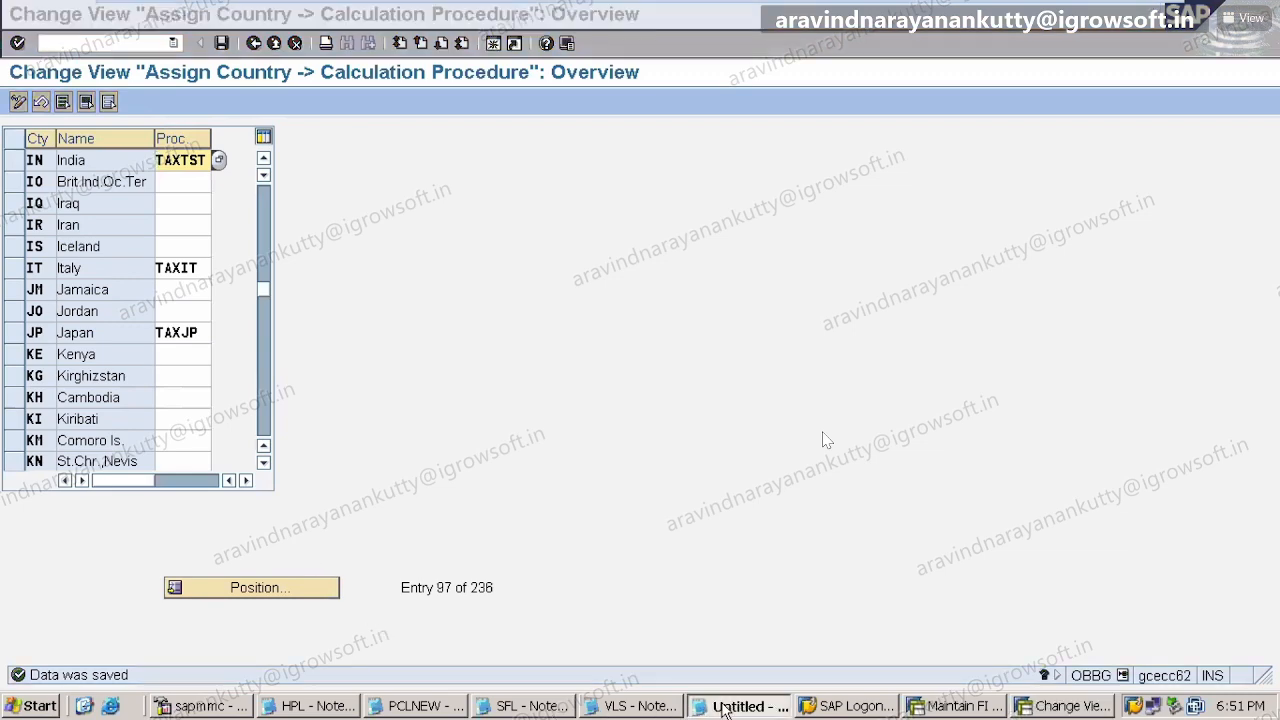
click(30, 256)
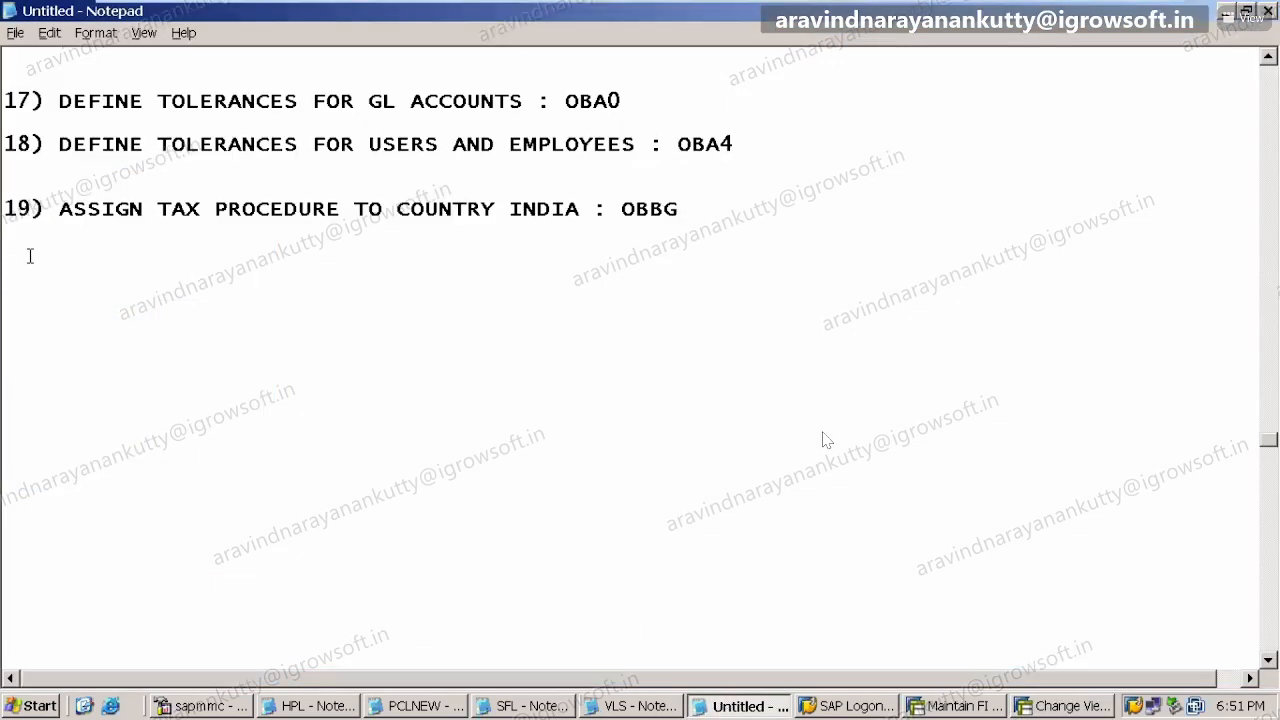
key(Return)
text(20))
- Switch back to the SAP session and open the list of tax procedures in transaction OBYZ
click(1068, 706)
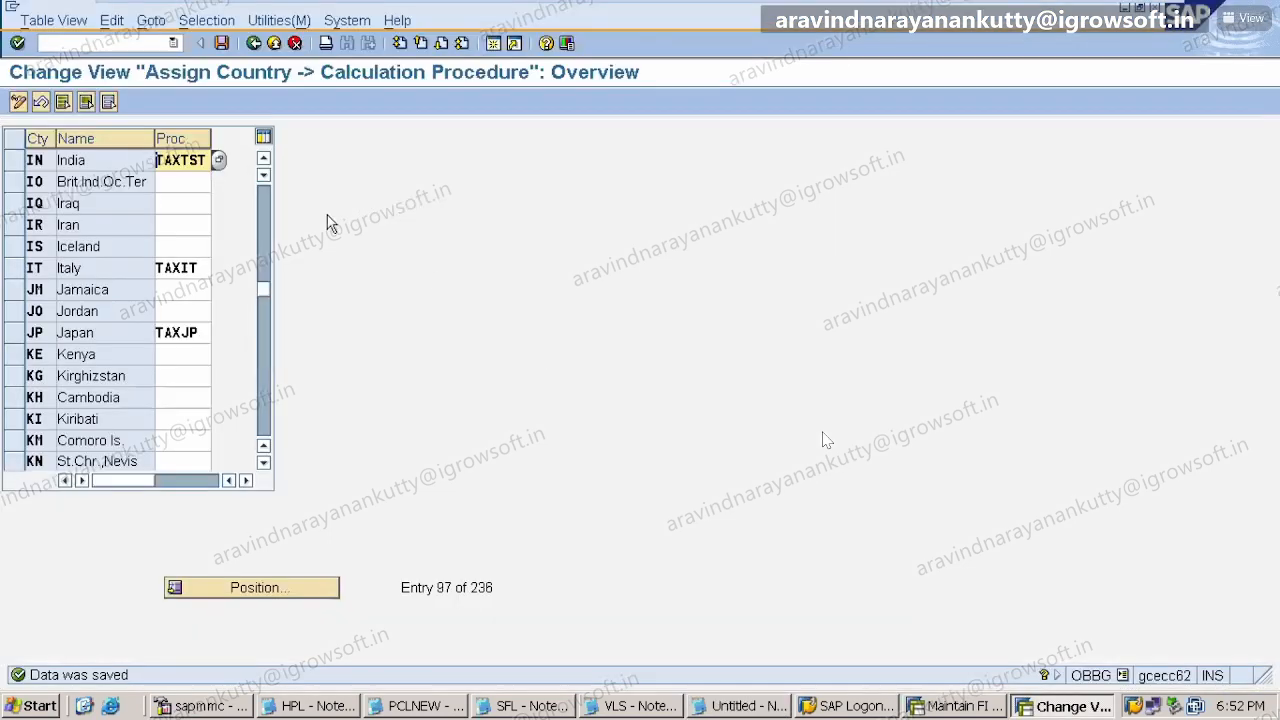
click(104, 47)
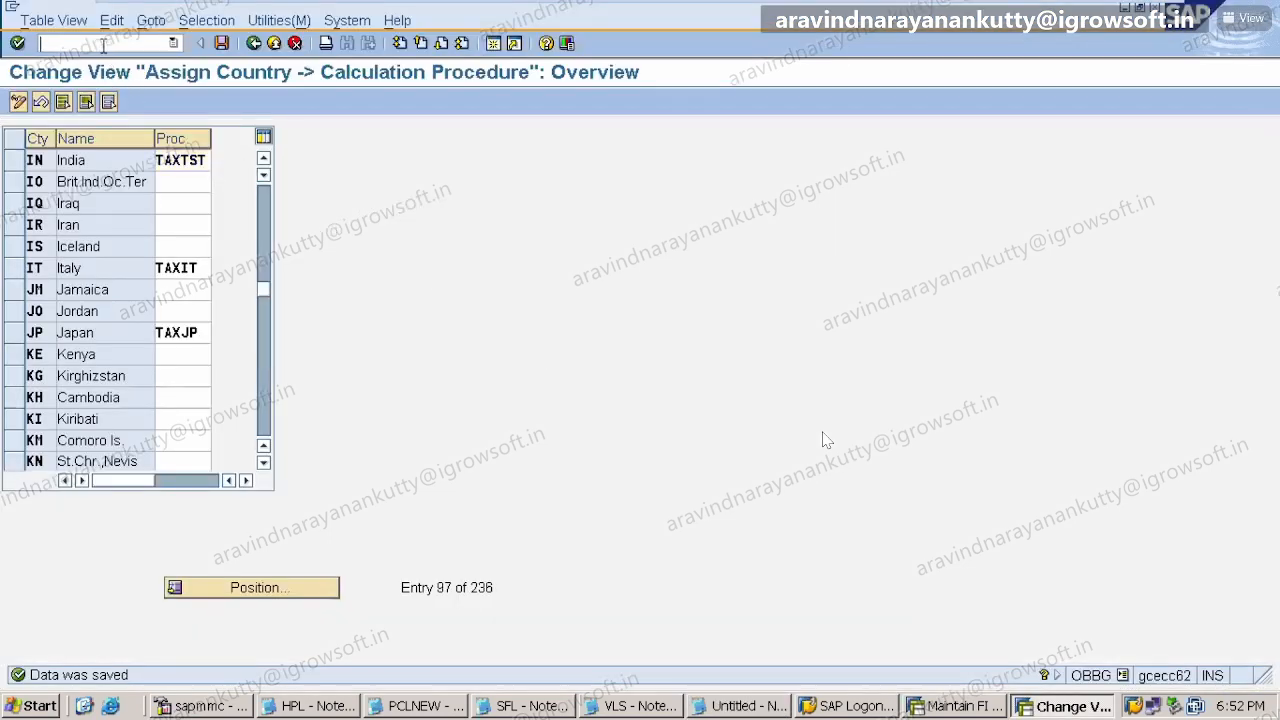
text(/NOBYZ)
key(Return)
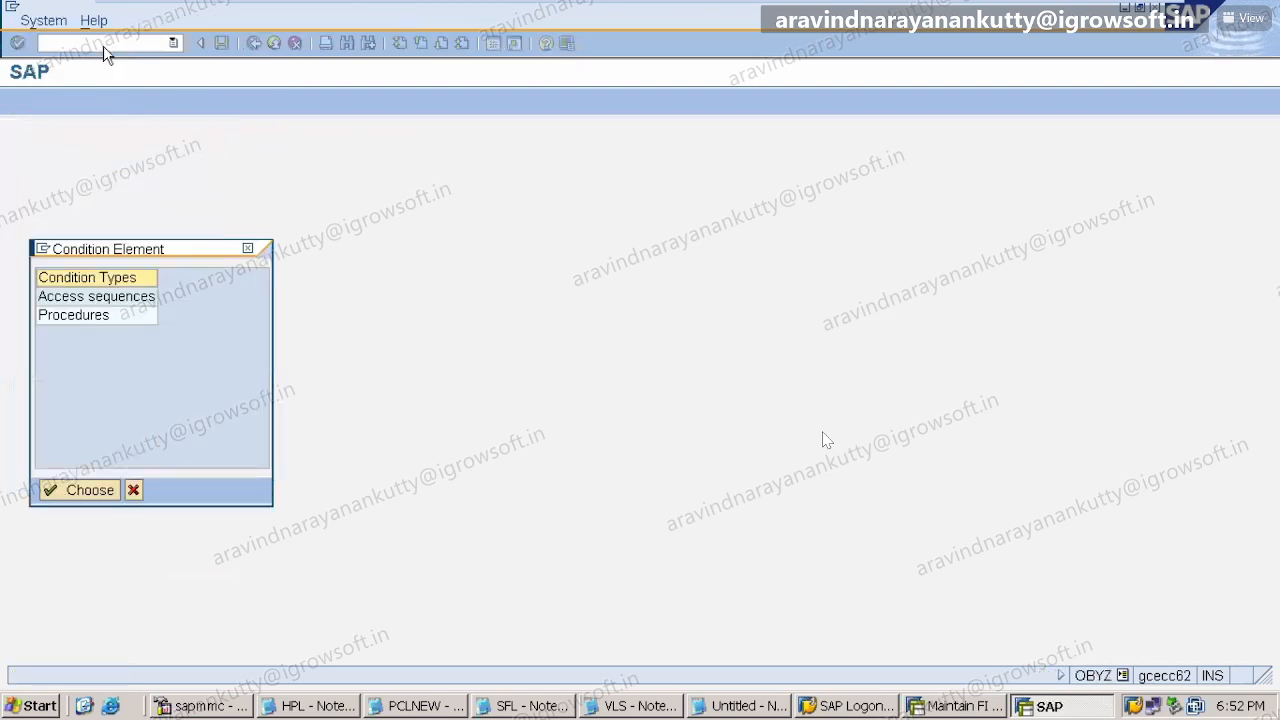
double_click(102, 318)
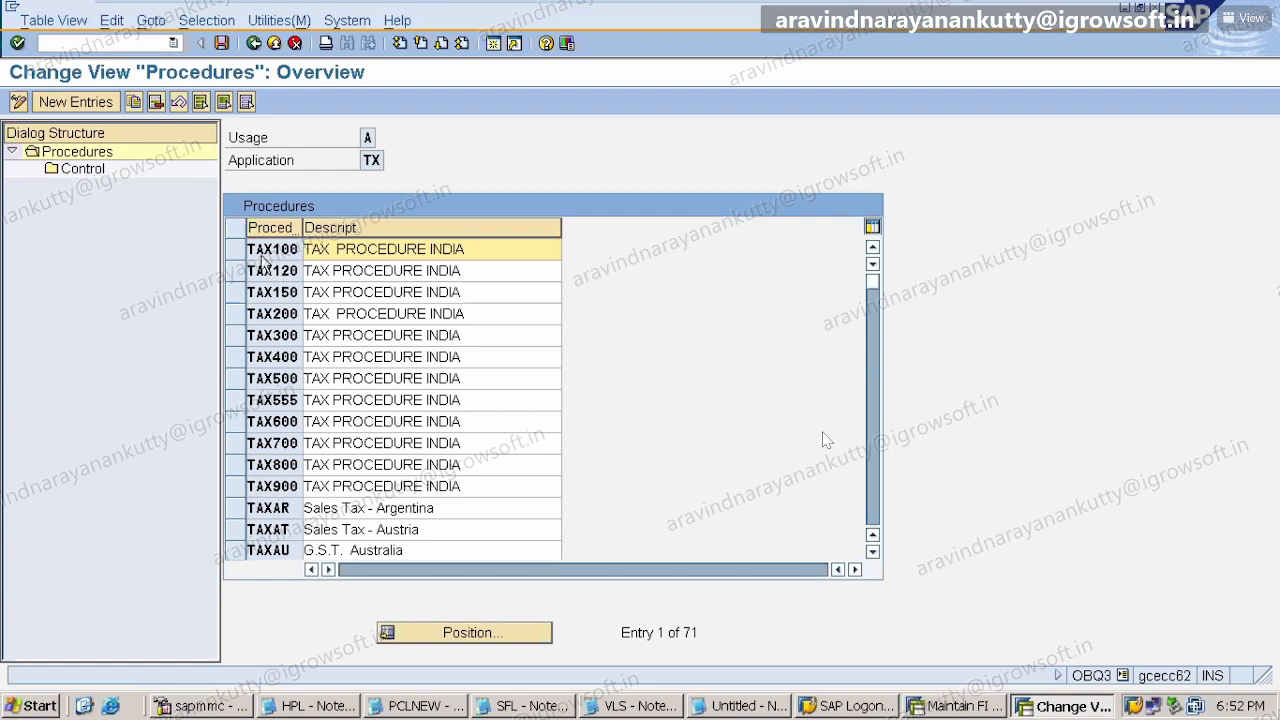
- Return to the country-to-calculation-procedure assignment by starting transaction OBBG from the command history
click(174, 43)
click(122, 77)
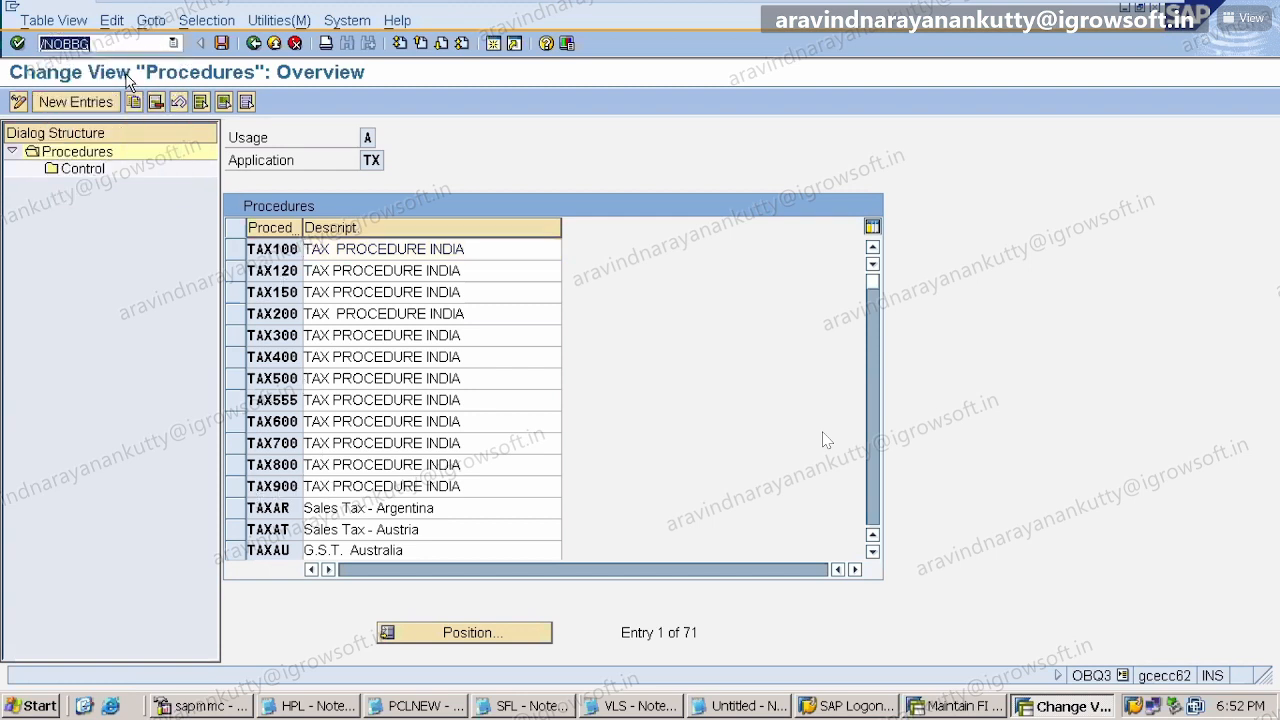
key(Return)
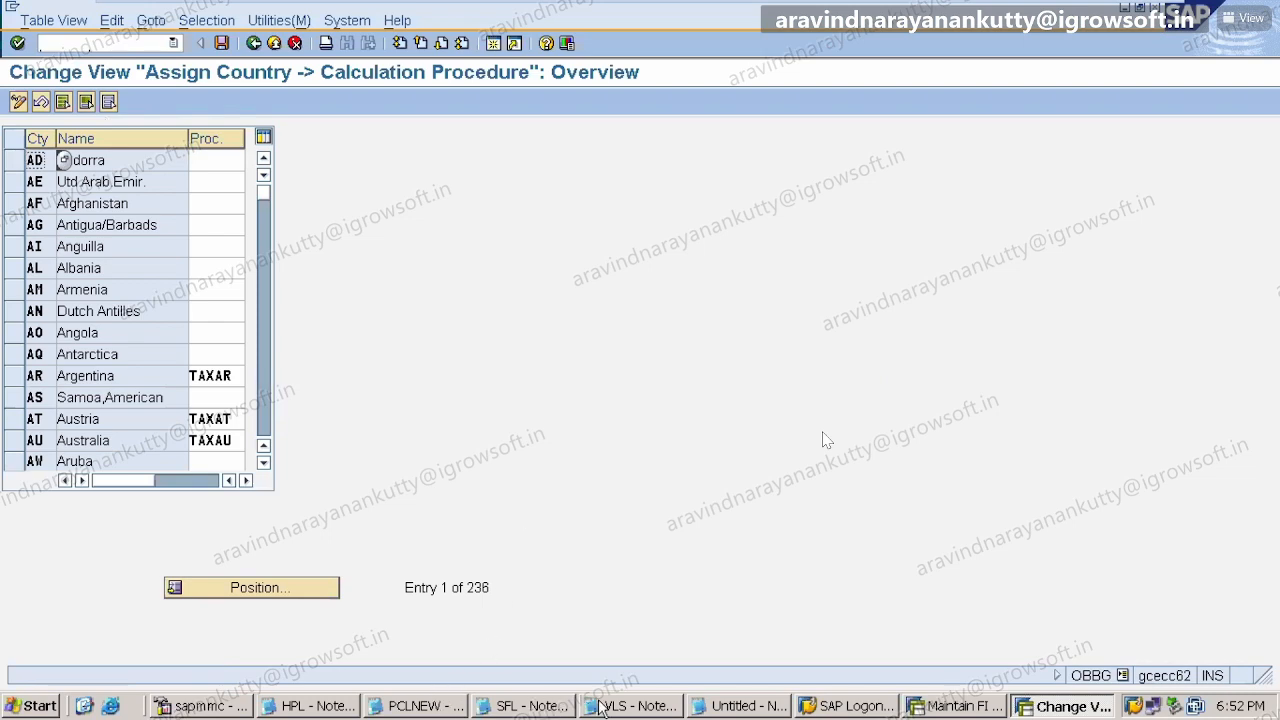
- Switch to the Notepad notes and complete item 20 with the text "DEACTIVATE DOCUMENT SPLITTING : SPRO"
click(742, 706)
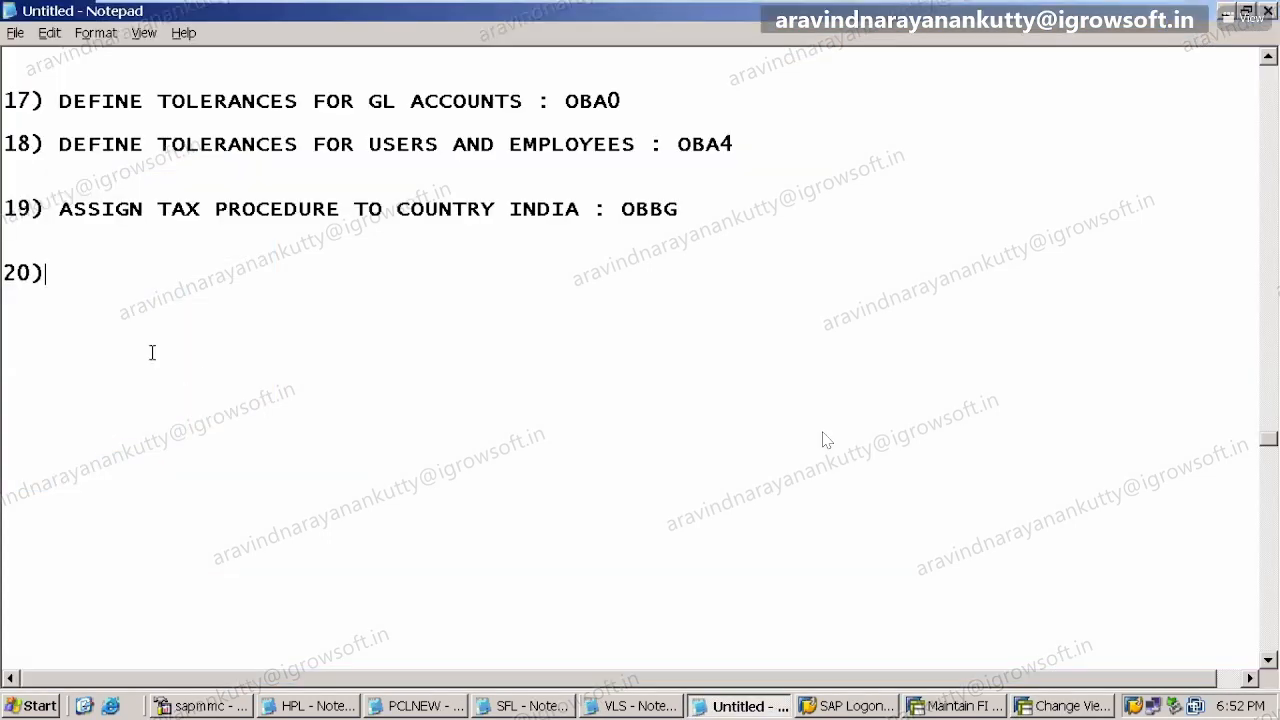
text(DEAA)
text(TI)
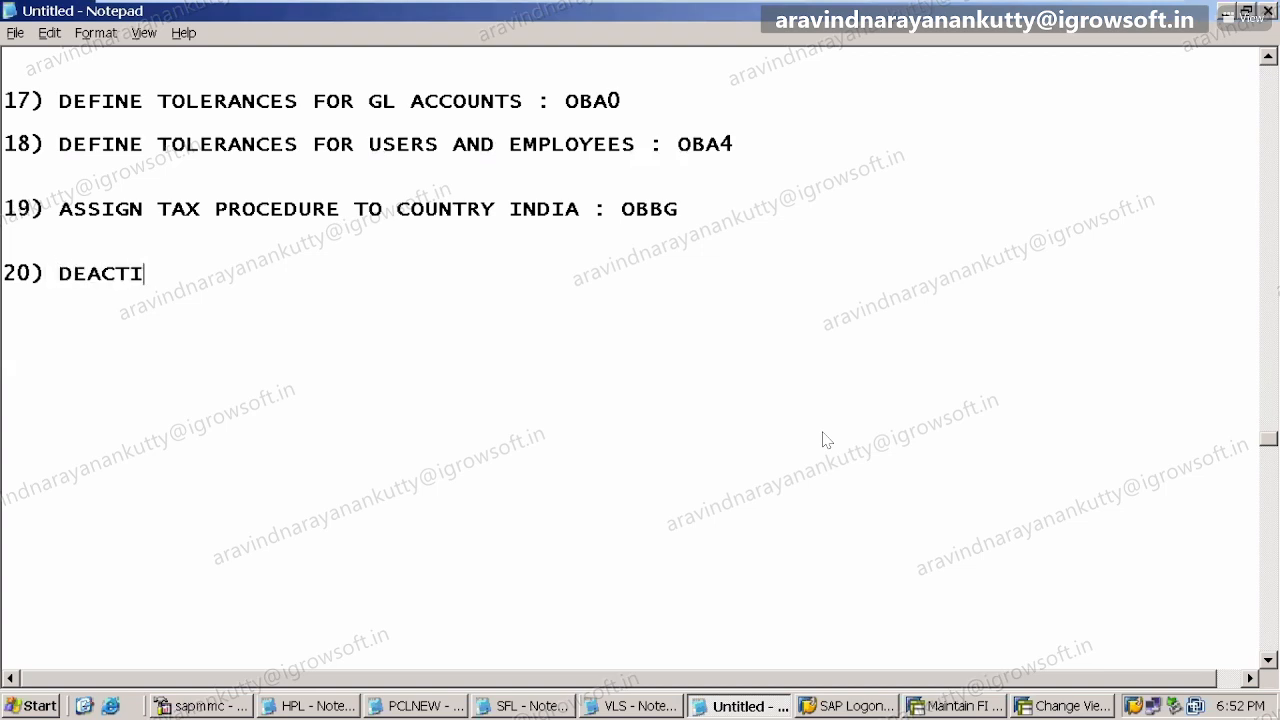
text(VATE DOCUMENT SP)
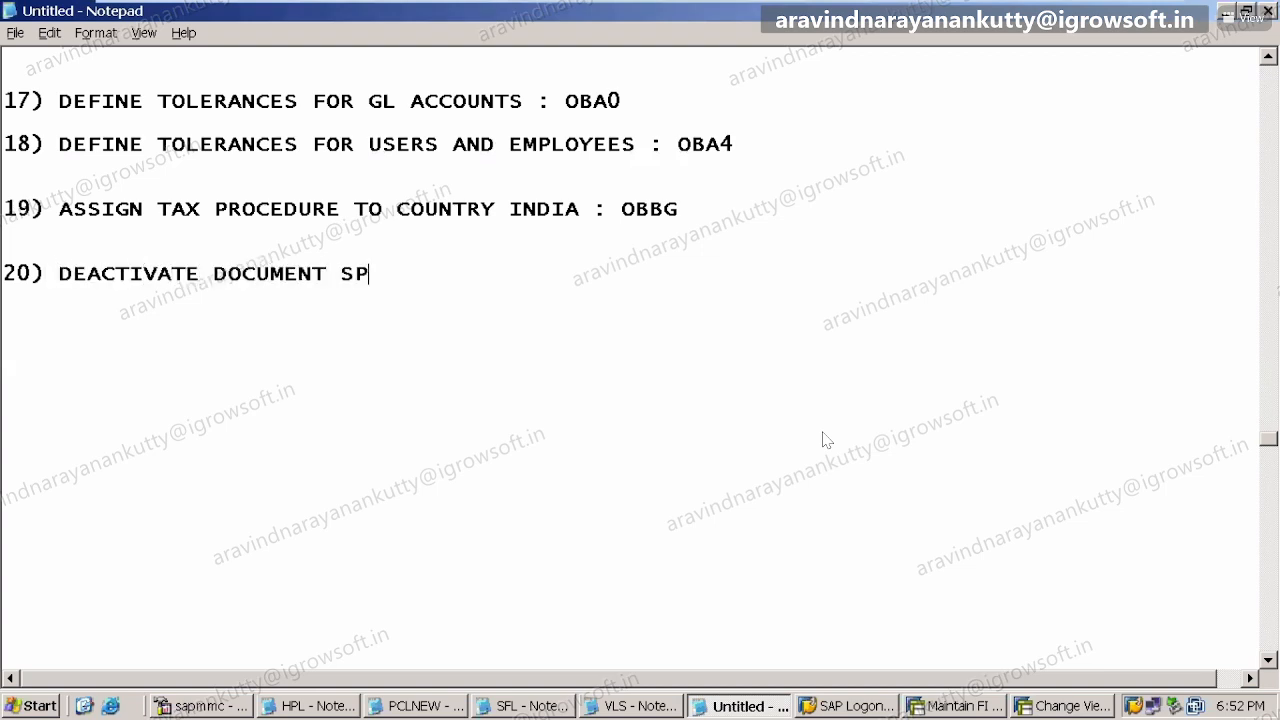
text(LITTING : SPRO)
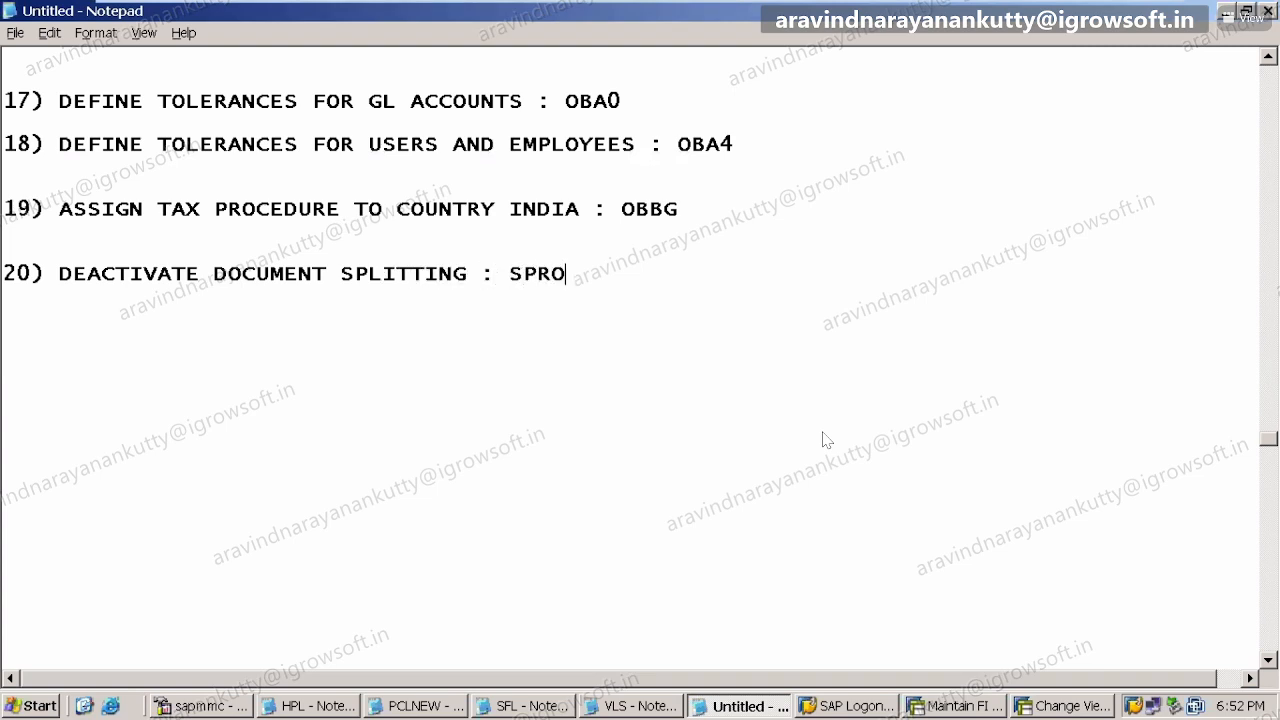
key(Return)
- Remove the extra blank line above item 19 and one blank line above item 17
click(12, 179)
key(Delete)
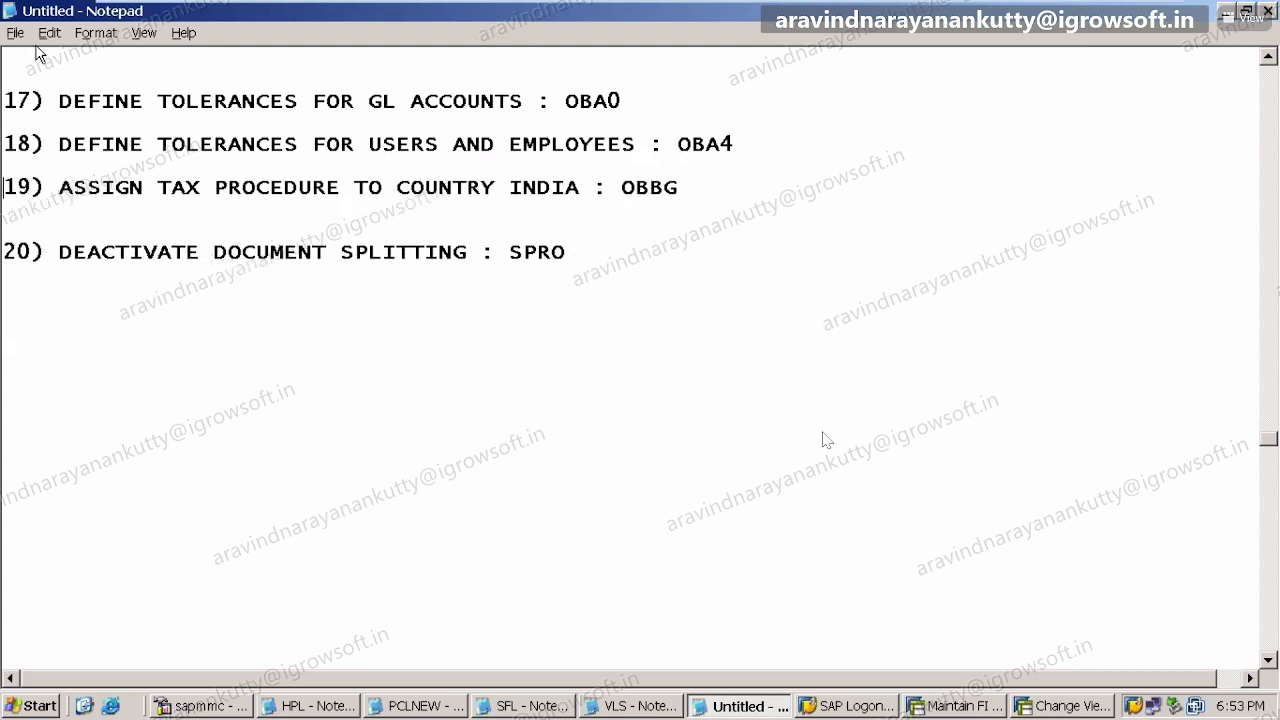
key(Delete)
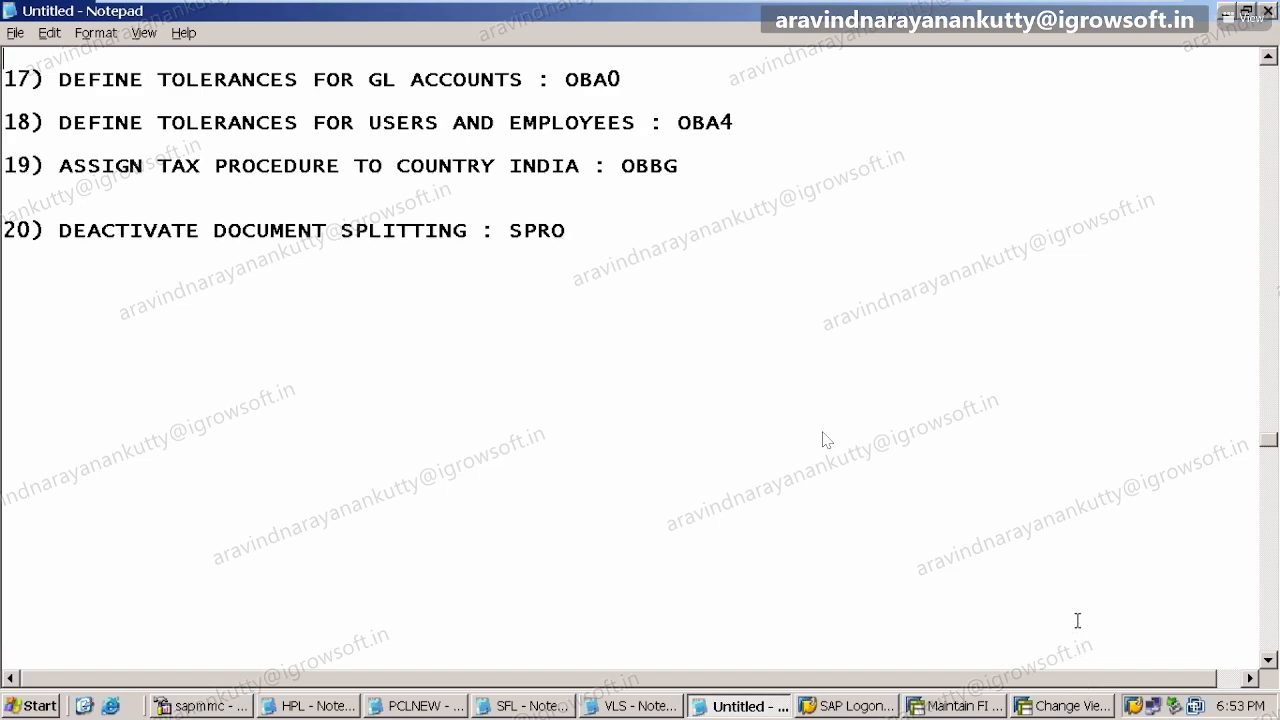
- Switch to the SAP session, start transaction OBA4 and create a new user tolerance entry for company code SAL with a blank group
click(1065, 705)
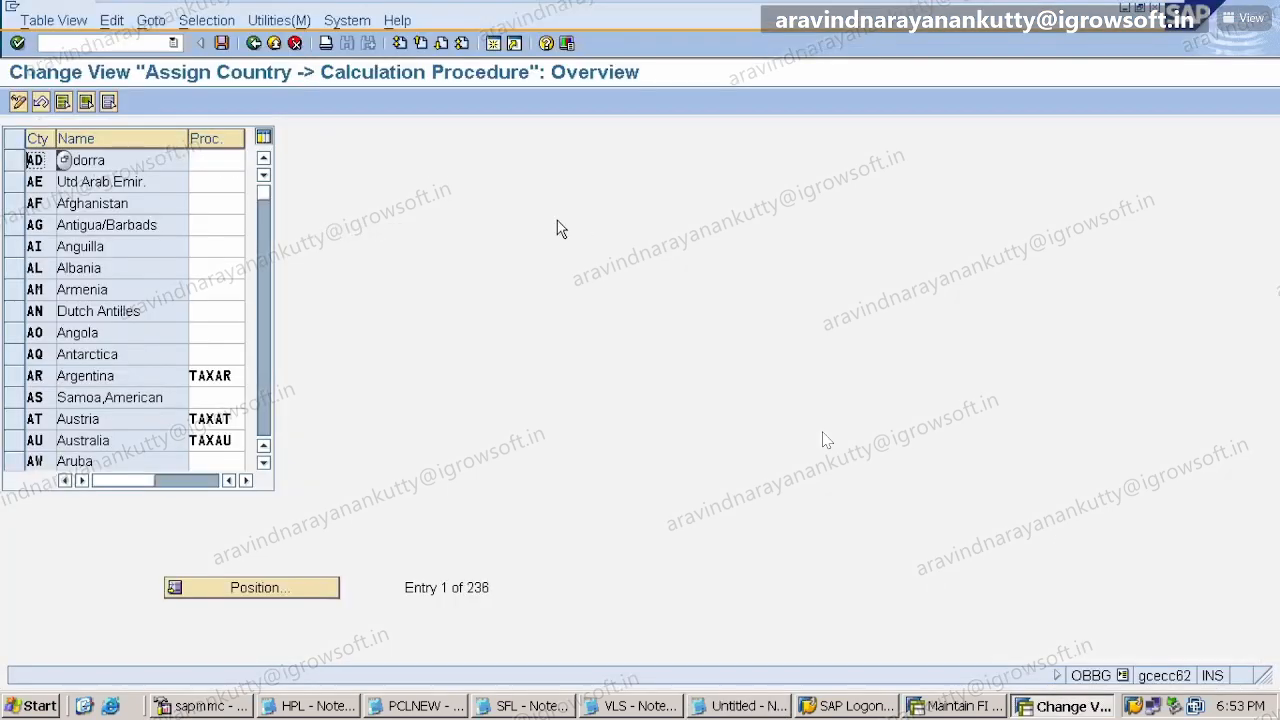
text(/NOBA4)
key(Return)
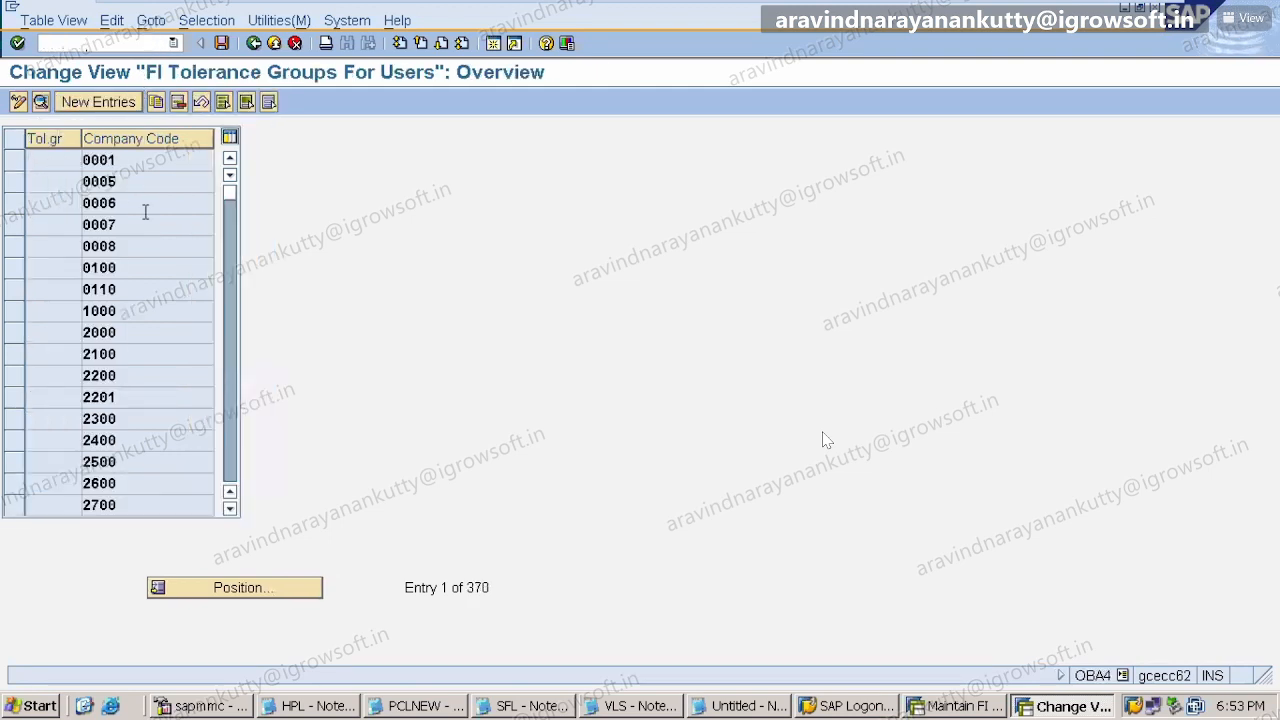
click(100, 102)
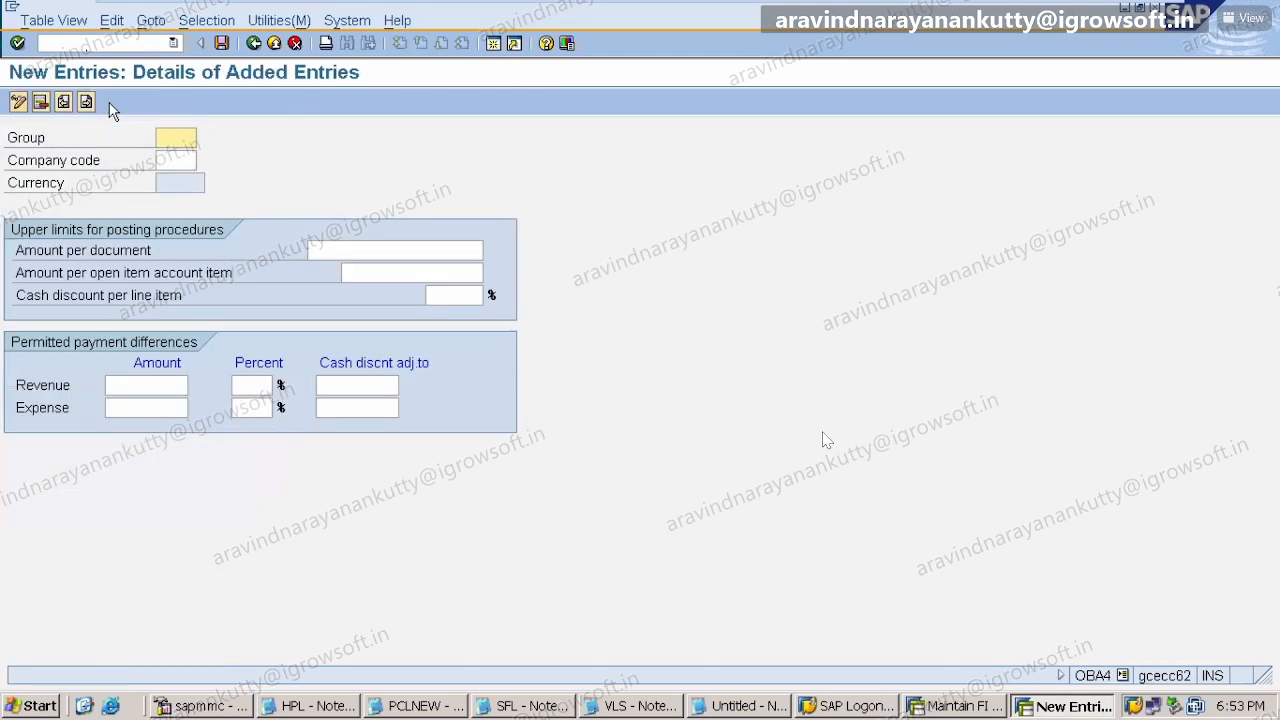
click(167, 161)
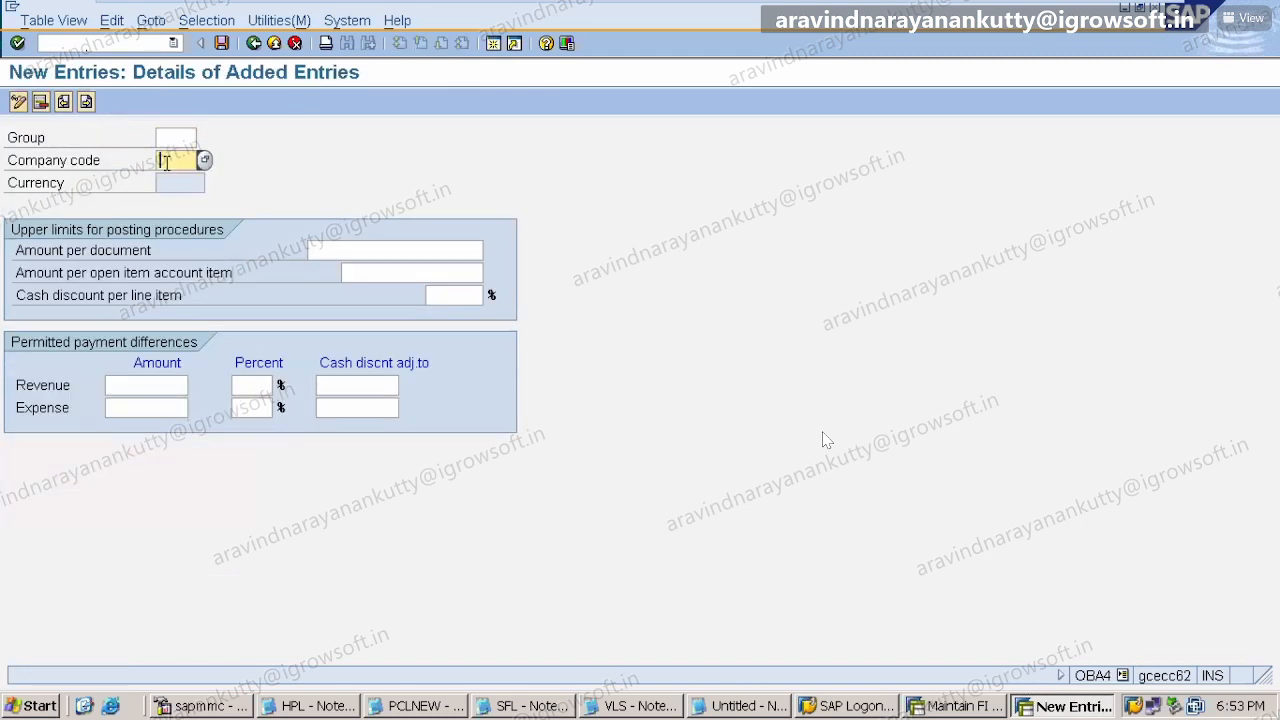
click(172, 180)
key(BackSpace)
key(BackSpace)
text(AL)
key(Return)
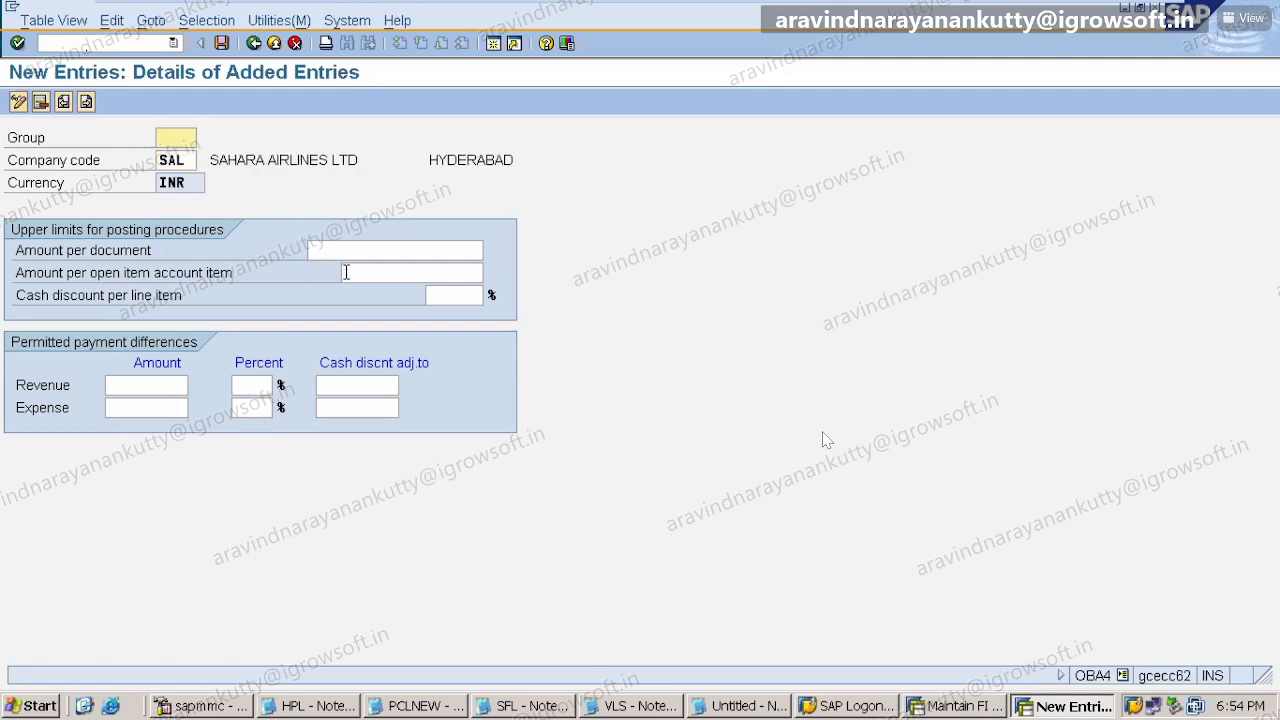
- Set the upper limits to 999999999 per document, 999999999 per open item account item and 3% cash discount per line item
click(372, 252)
click(392, 272)
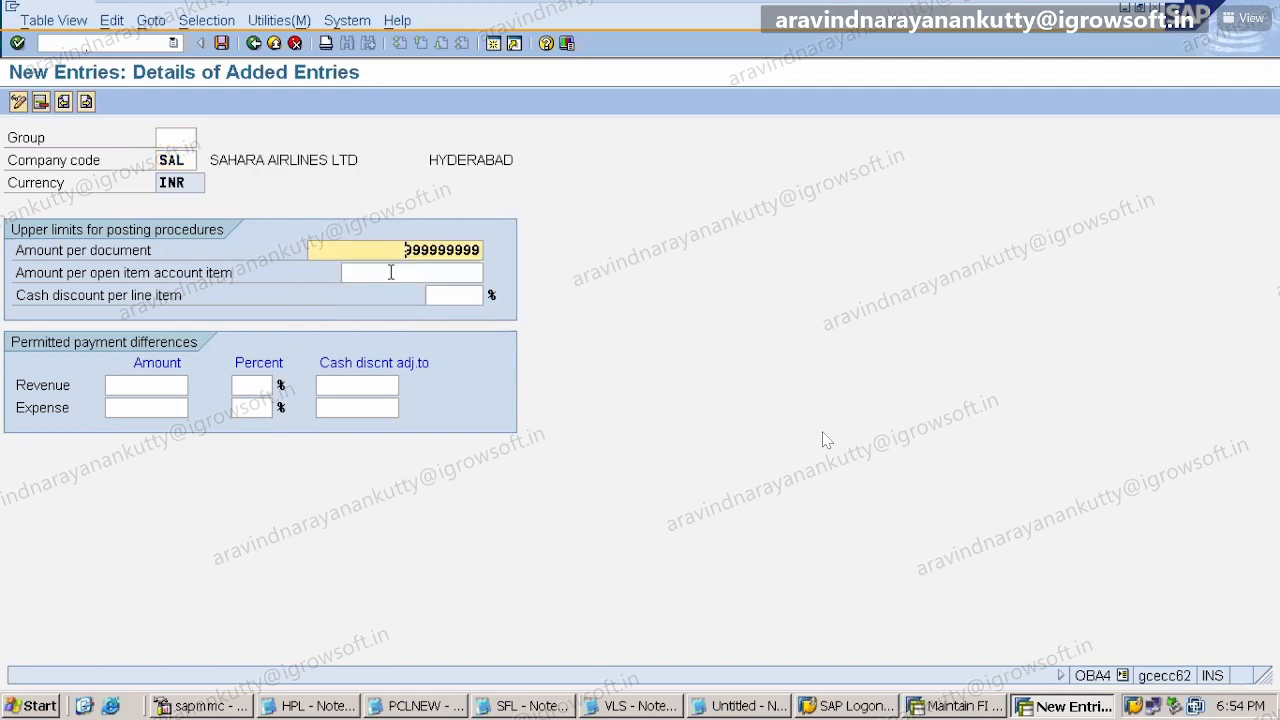
click(411, 280)
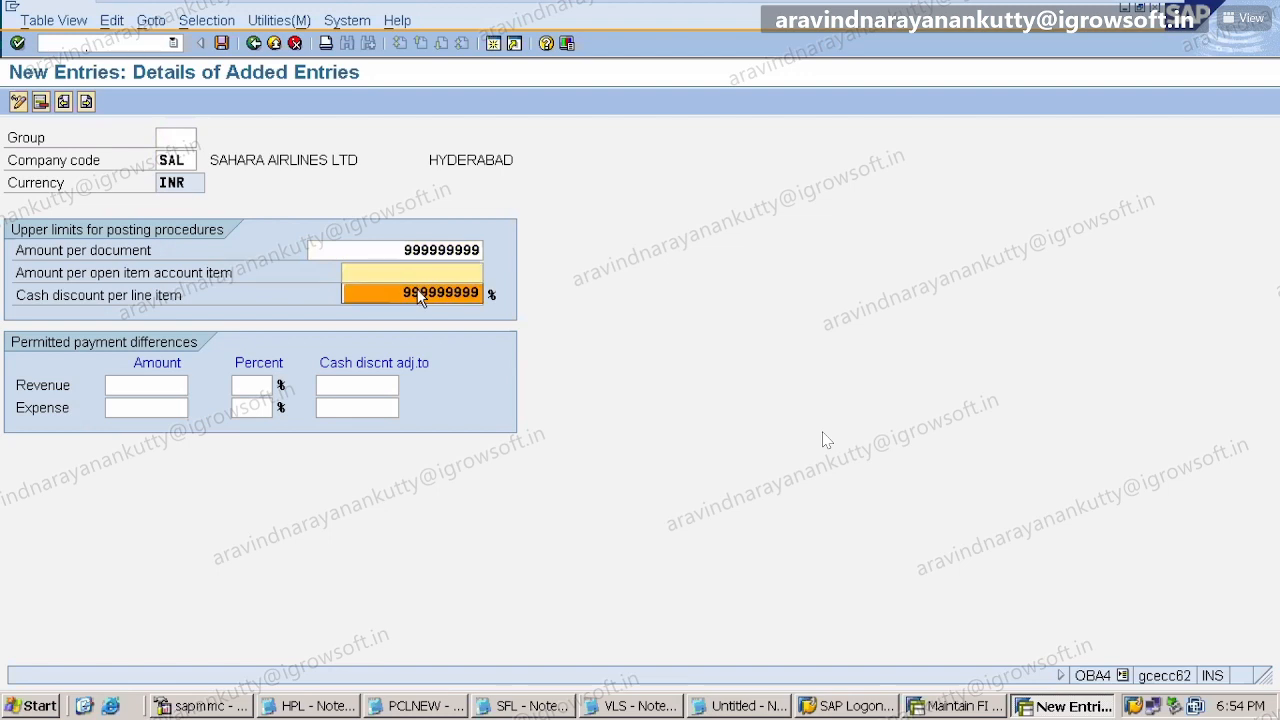
click(425, 295)
click(439, 295)
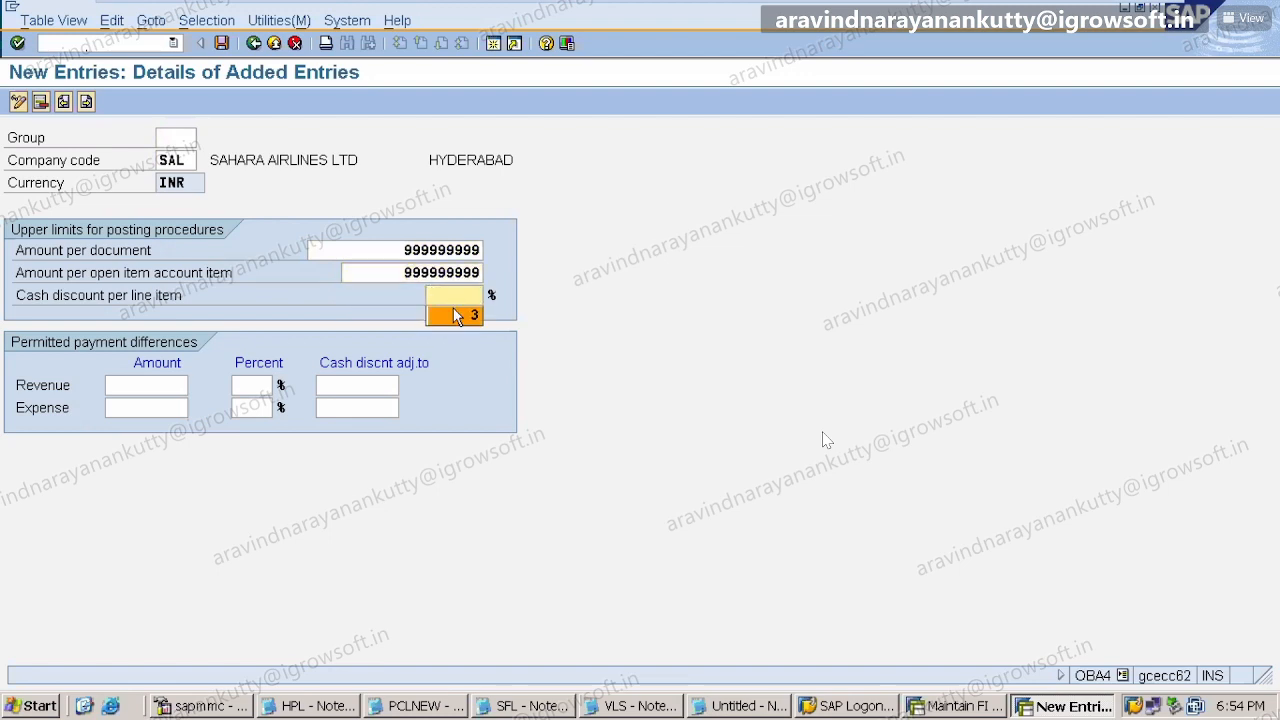
click(455, 316)
- Switch to the Notepad notes and add "DOCUMENT SPLITTING ---> NEW FEATURE ---> NEW SETTINGS" below item 20
click(738, 706)
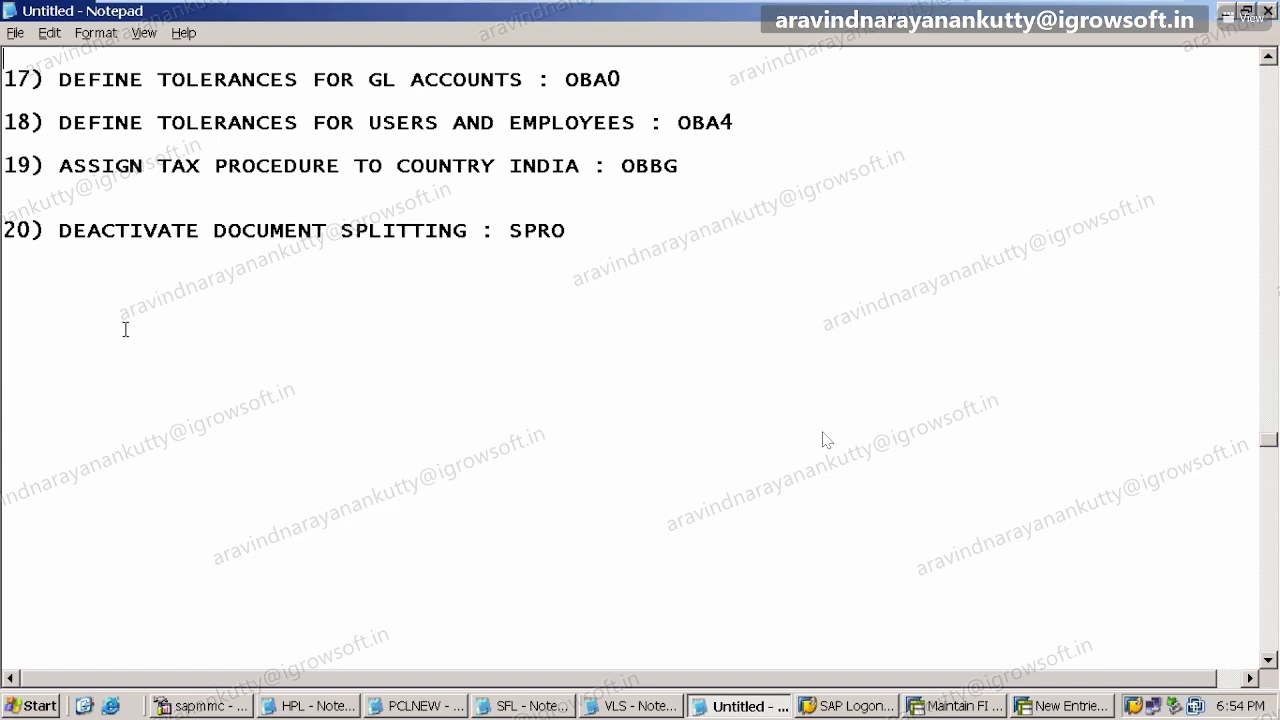
text(DOCUMENT SPLITTING ---)
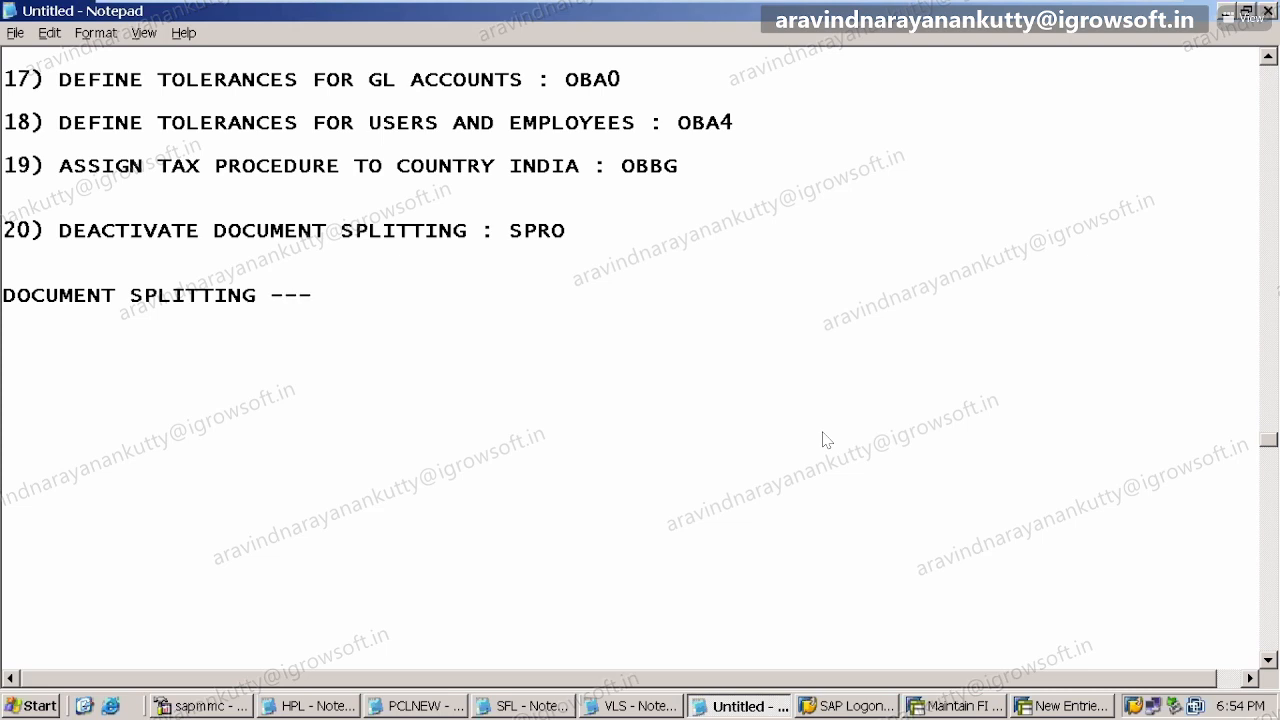
text(> NRE)
key(BackSpace)
key(BackSpace)
key(BackSpace)
text(EW FEATURE  ----)
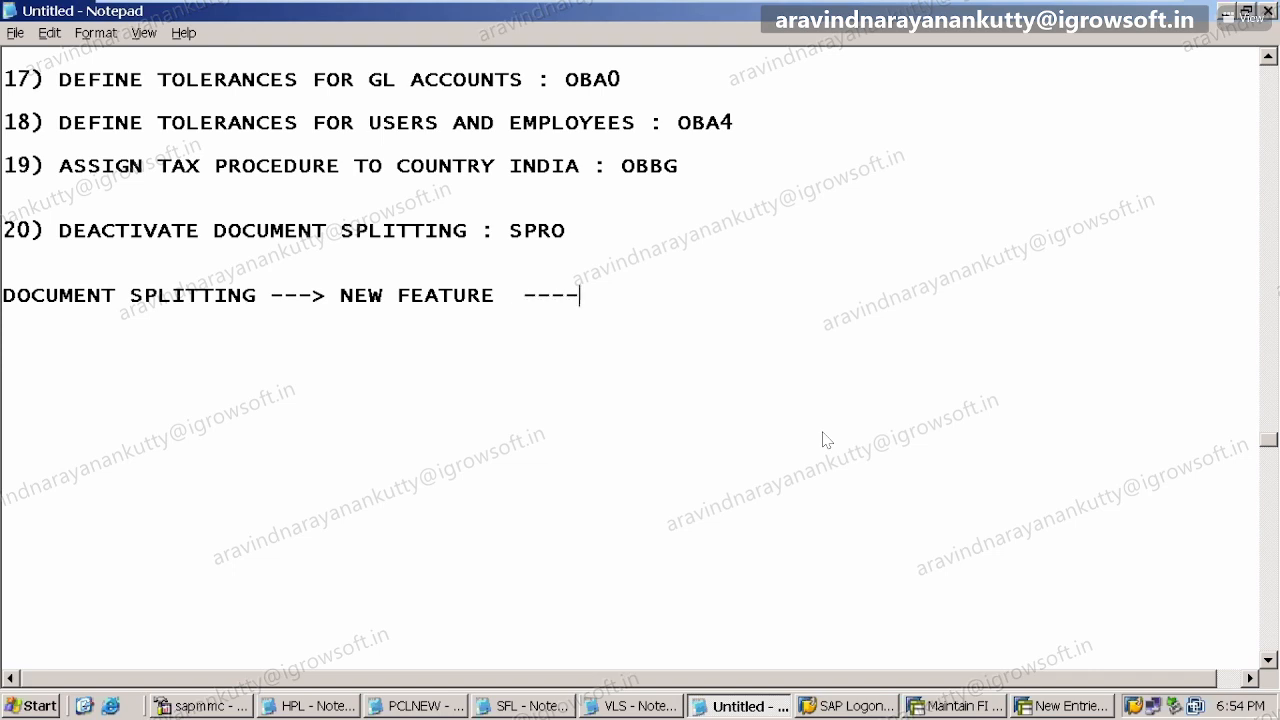
key(BackSpace)
text(> NEW SETTINGS )
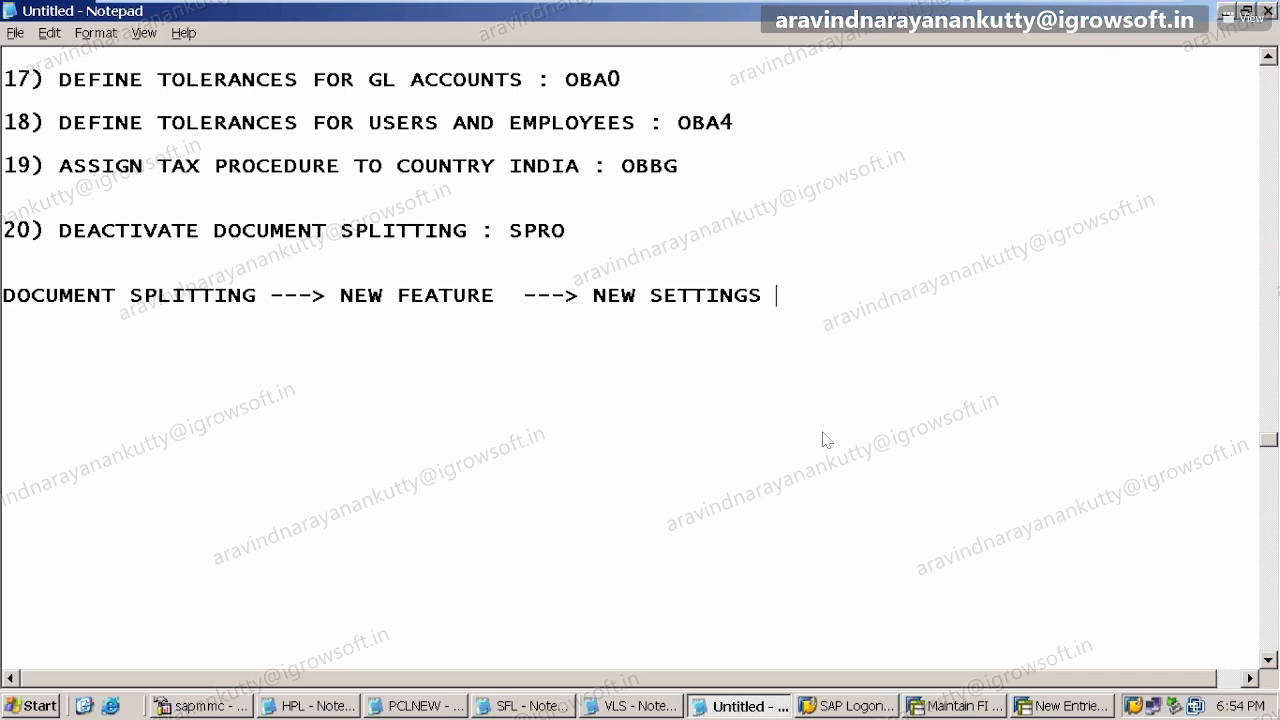
text(----)
key(BackSpace)
key(BackSpace)
key(BackSpace)
key(BackSpace)
- Start a note line reading "DEACTIVATING" below the document splitting line
click(89, 351)
text(DEACTIVAT)
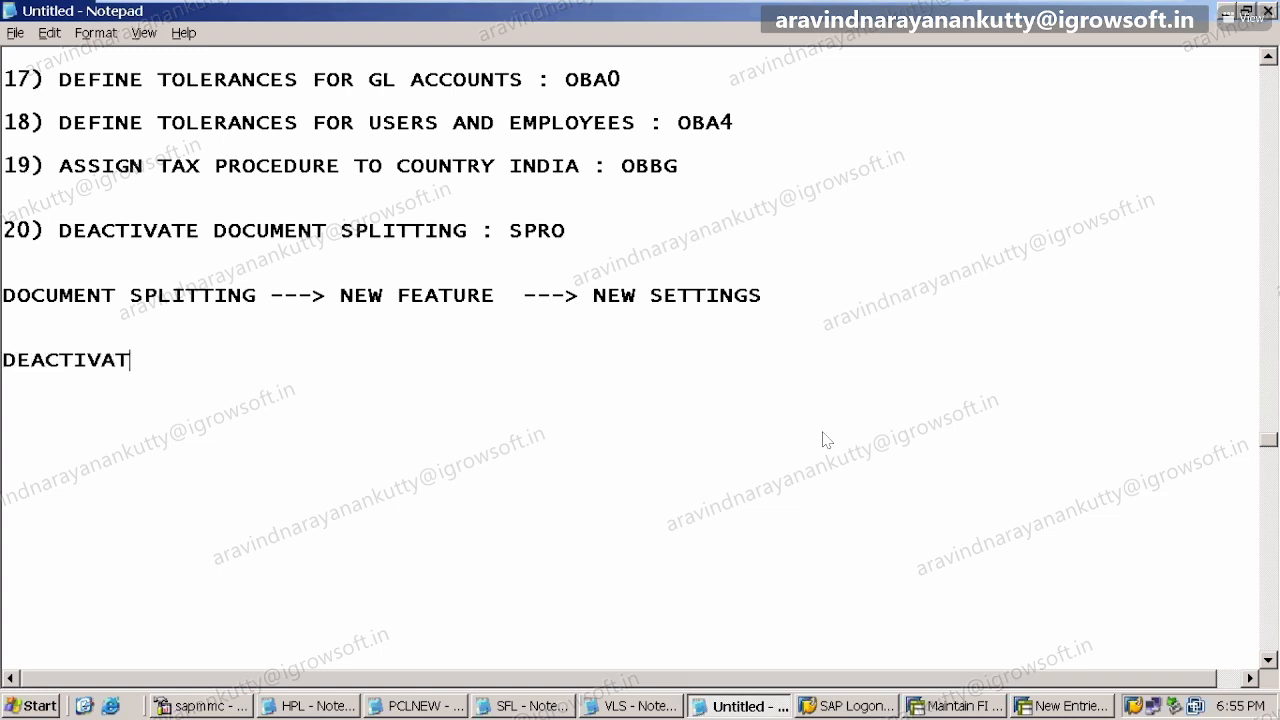
text(ING)
- Switch to the SAP session, start transaction SPRO and open the SAP Reference IMG
click(1062, 706)
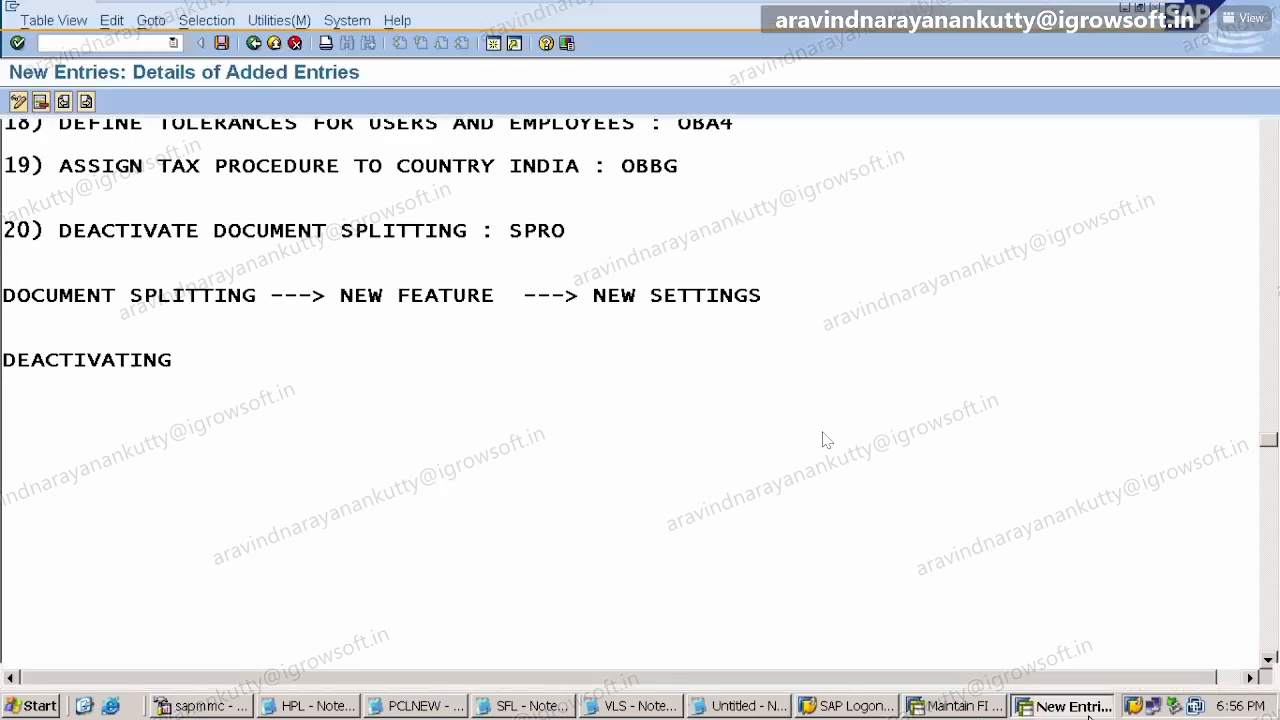
click(81, 43)
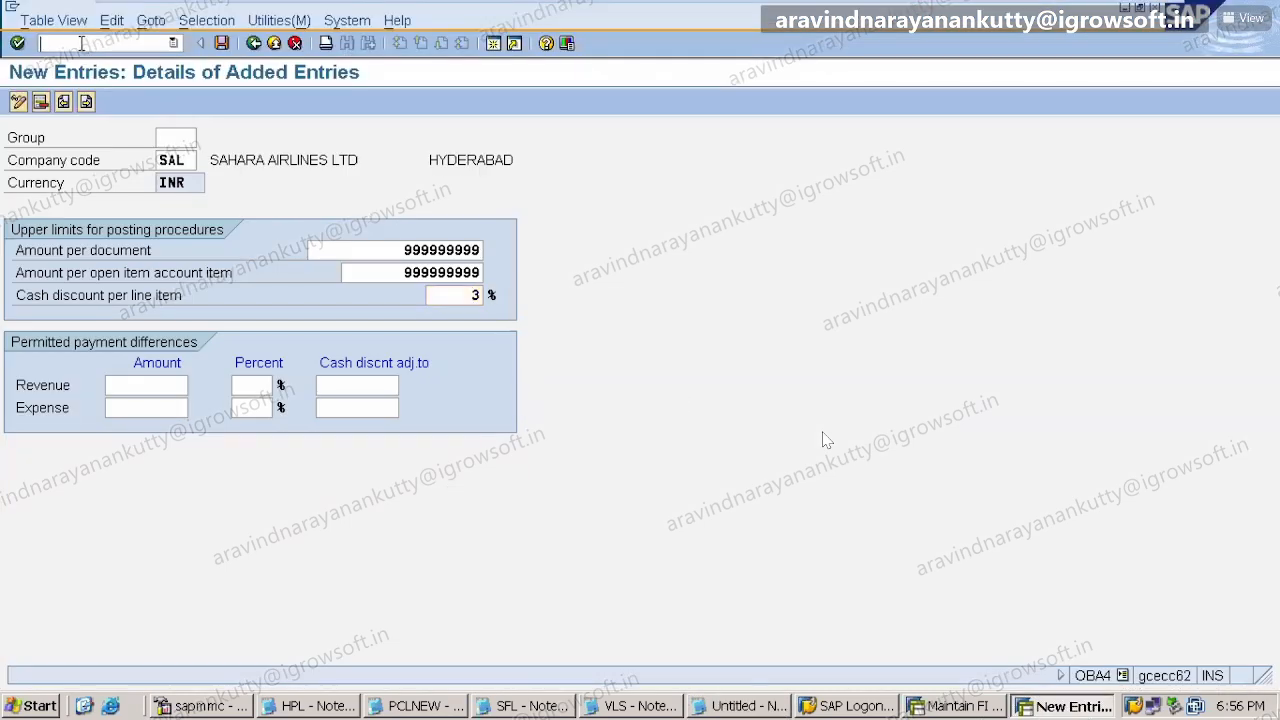
text(/NSPRO)
key(Return)
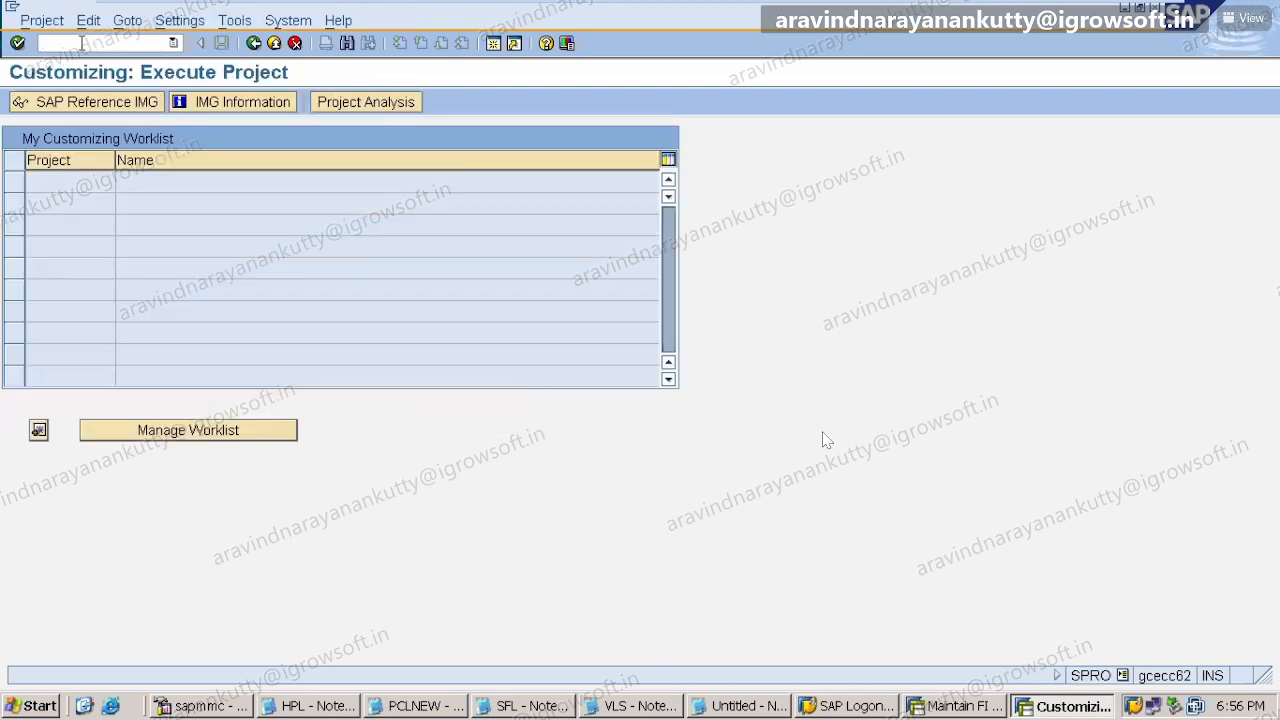
click(122, 103)
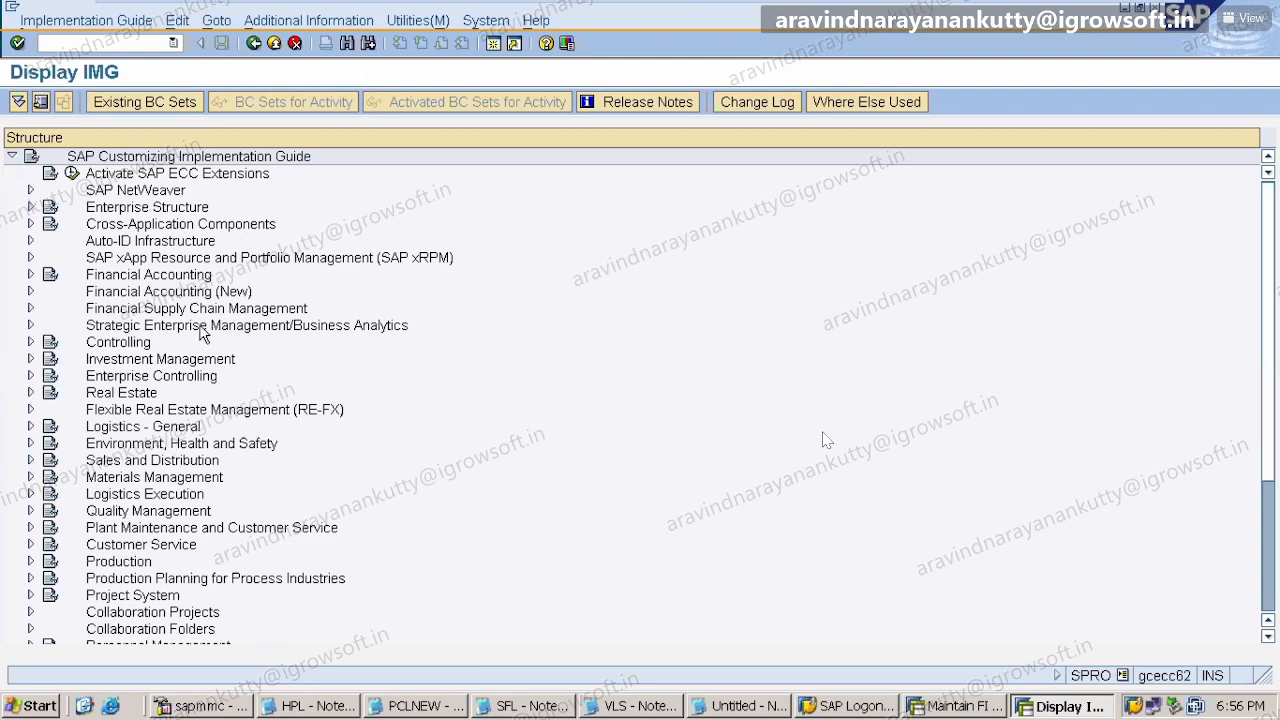
- Expand Financial Accounting (New), General Ledger Accounting (New), Business Transactions and Document Splitting in the implementation guide
click(143, 292)
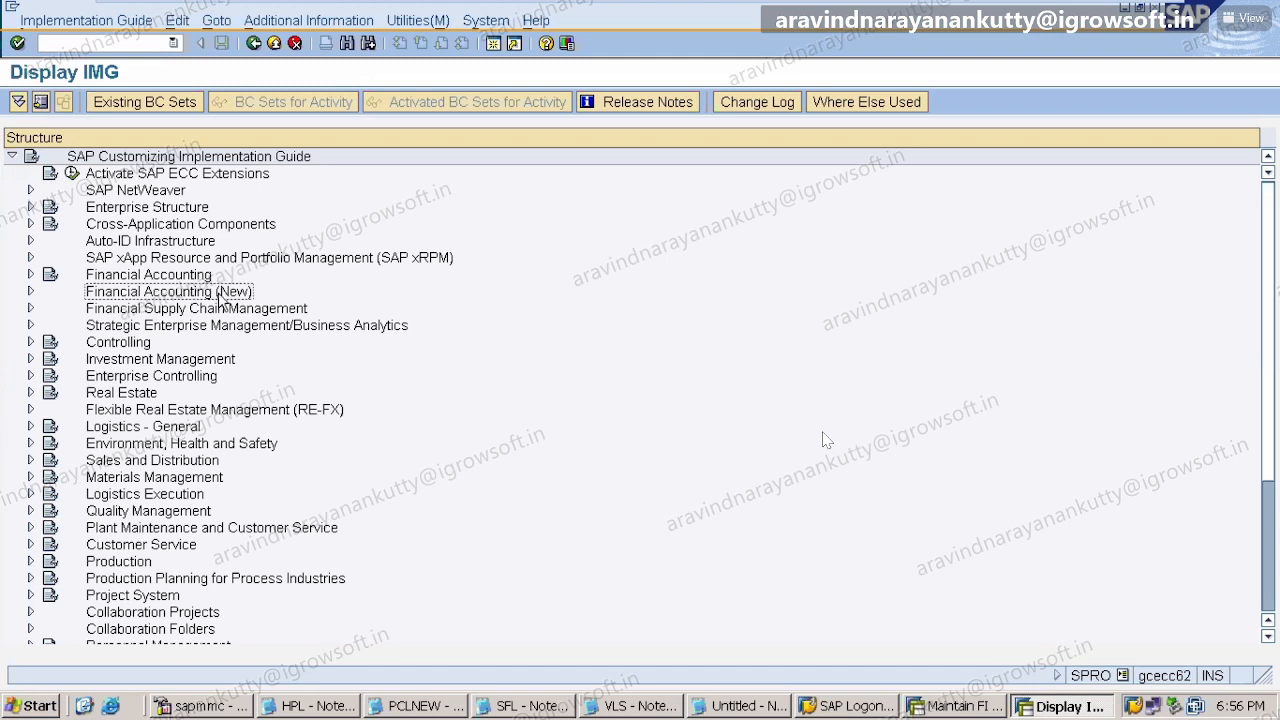
click(160, 276)
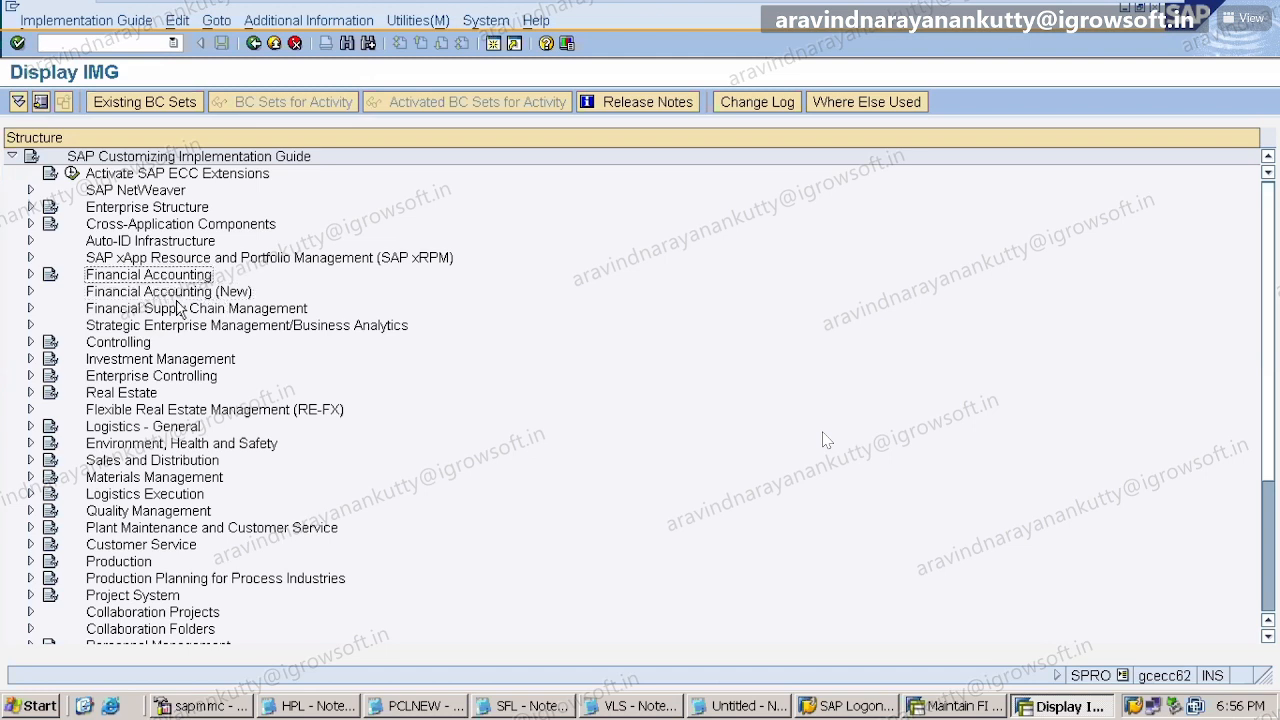
click(176, 293)
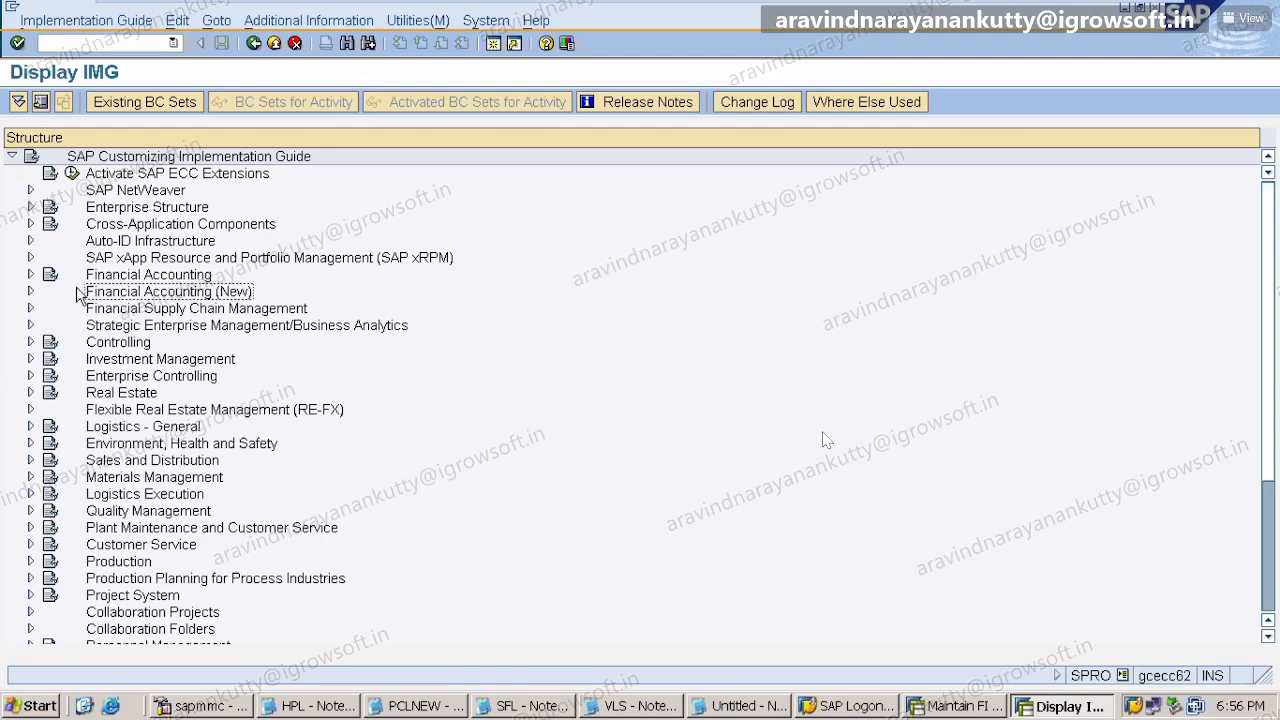
click(31, 292)
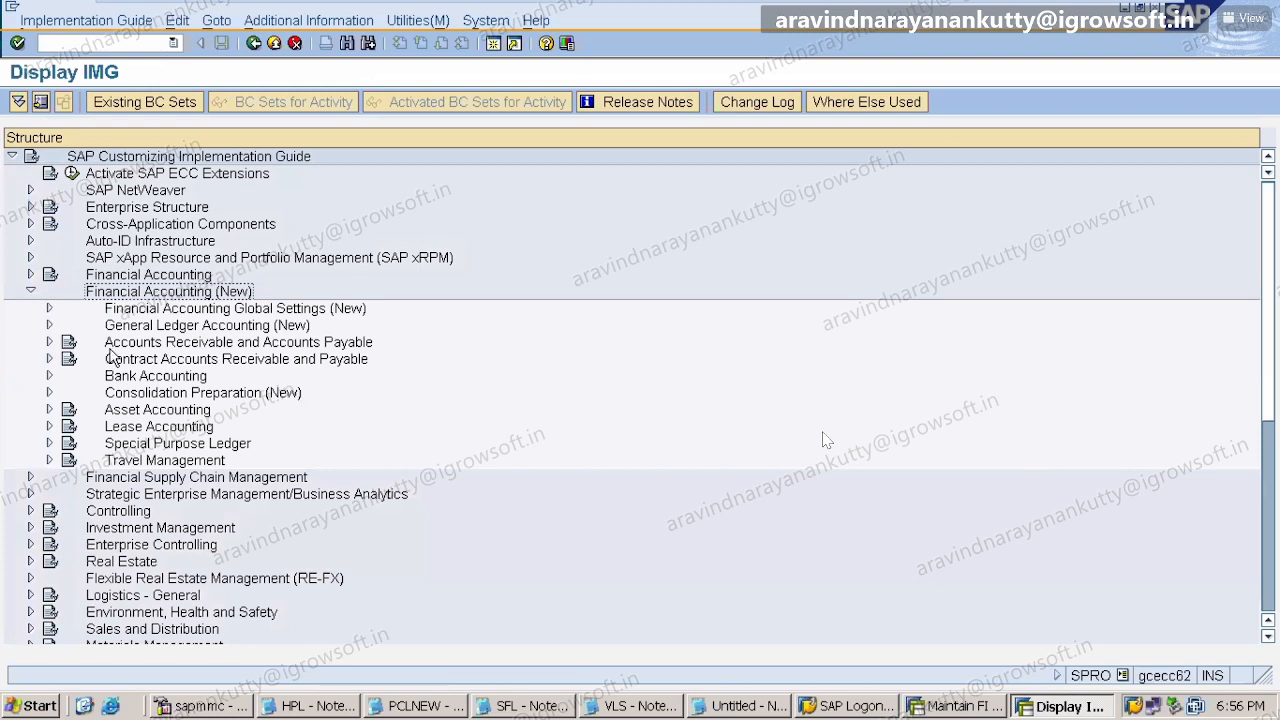
click(49, 326)
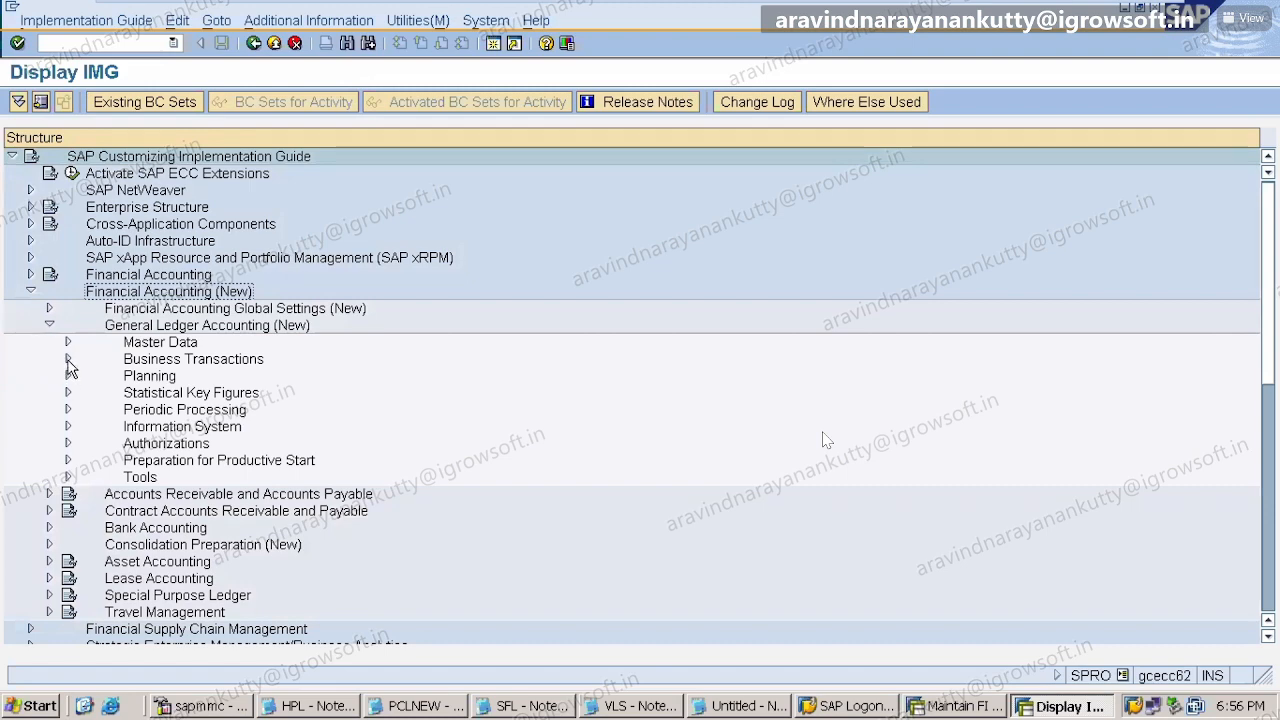
click(68, 360)
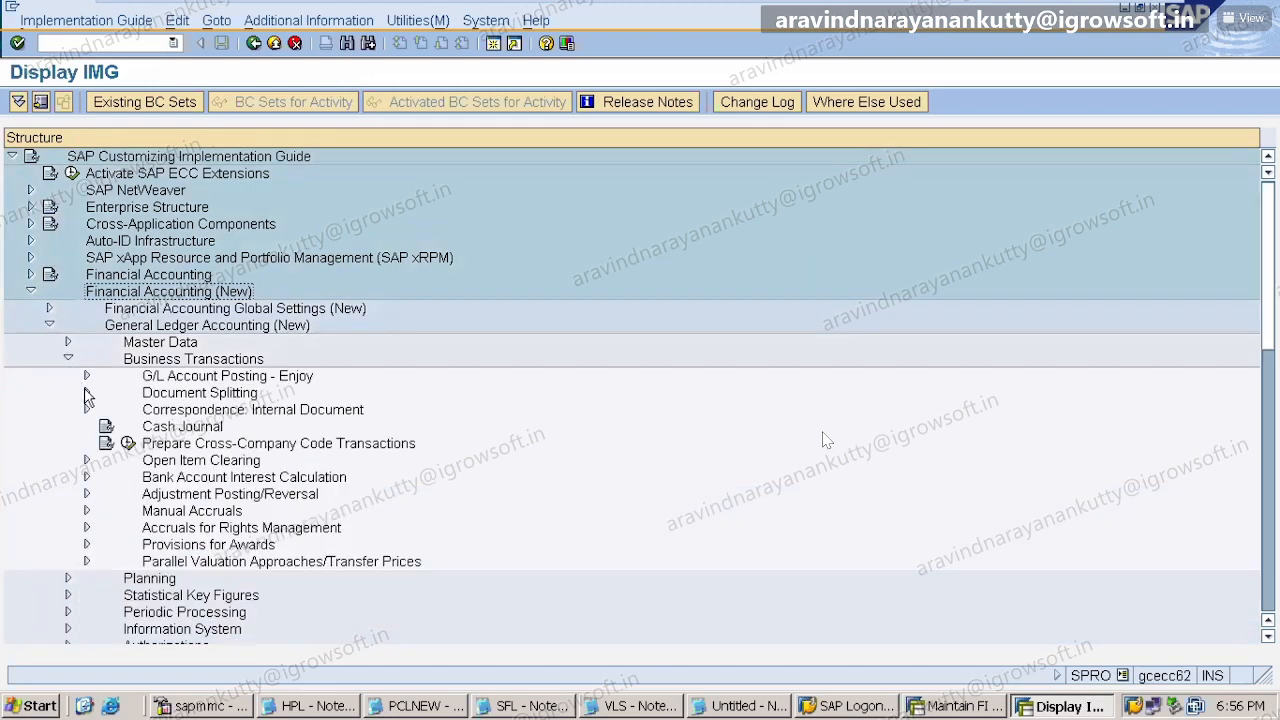
click(87, 393)
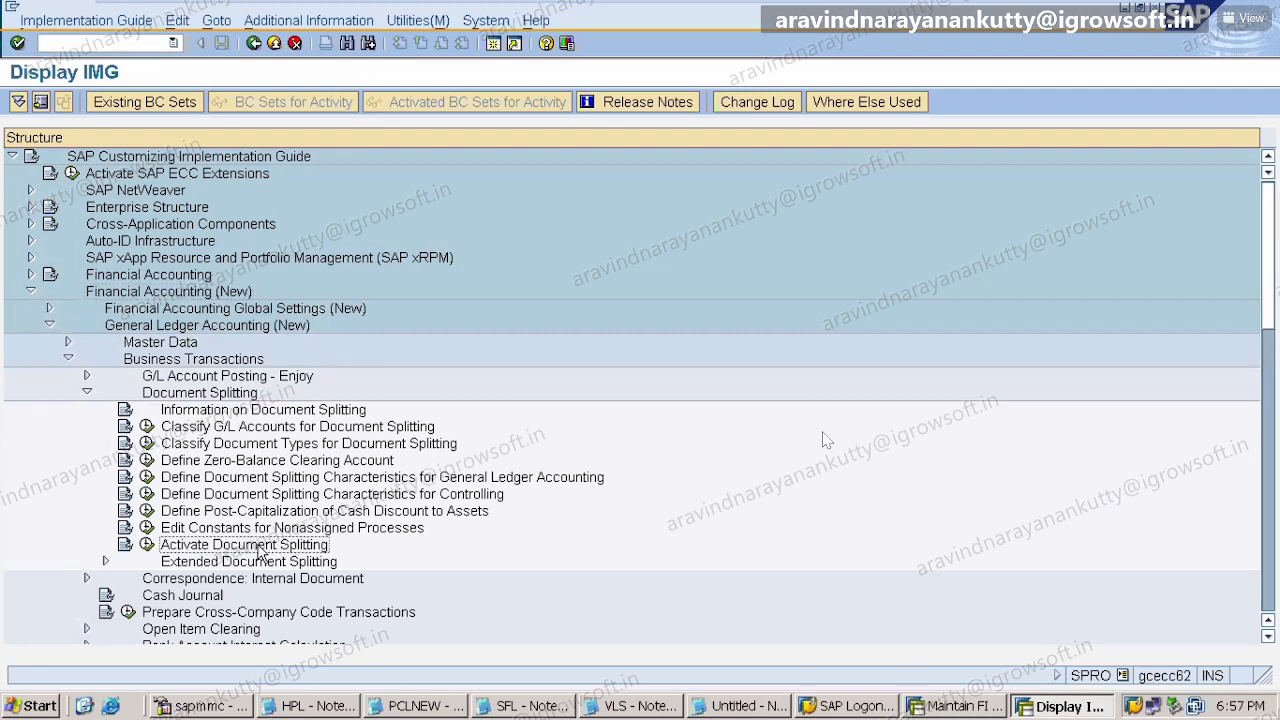
- Examine the configuration activities listed under Document Splitting, from G/L account classification to cash discount post-capitalization
click(262, 433)
click(263, 446)
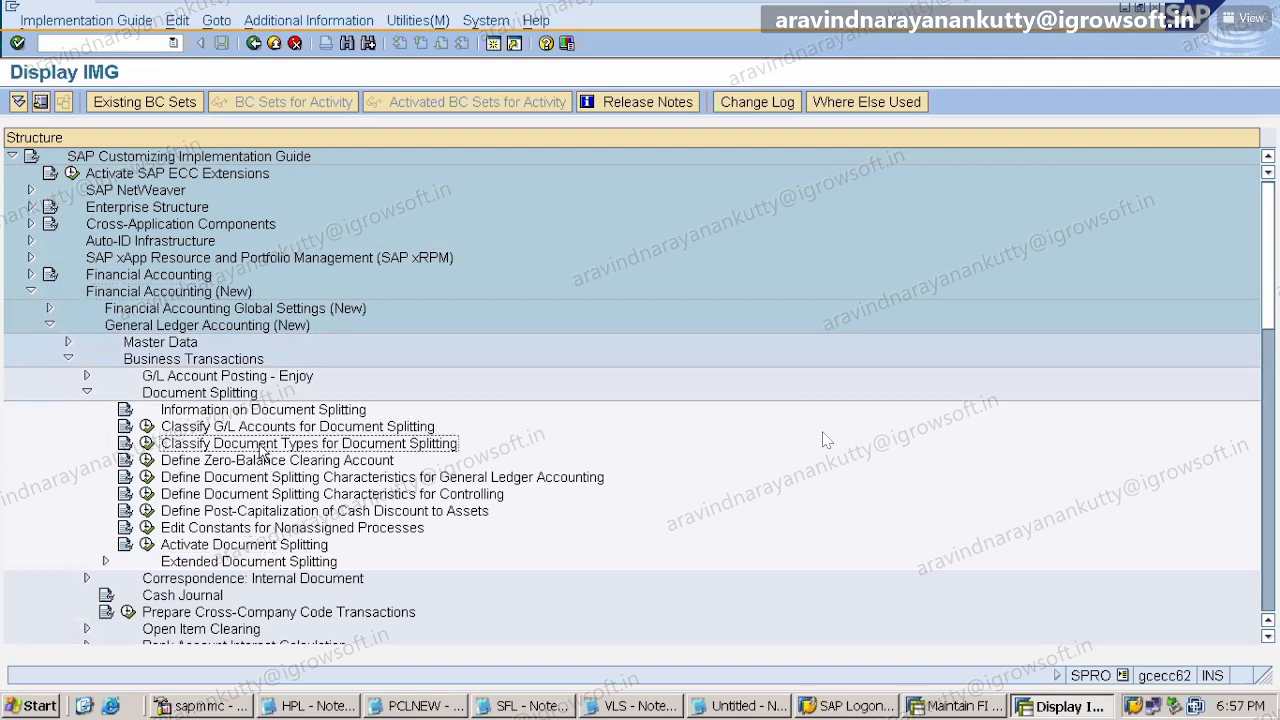
click(264, 461)
click(263, 478)
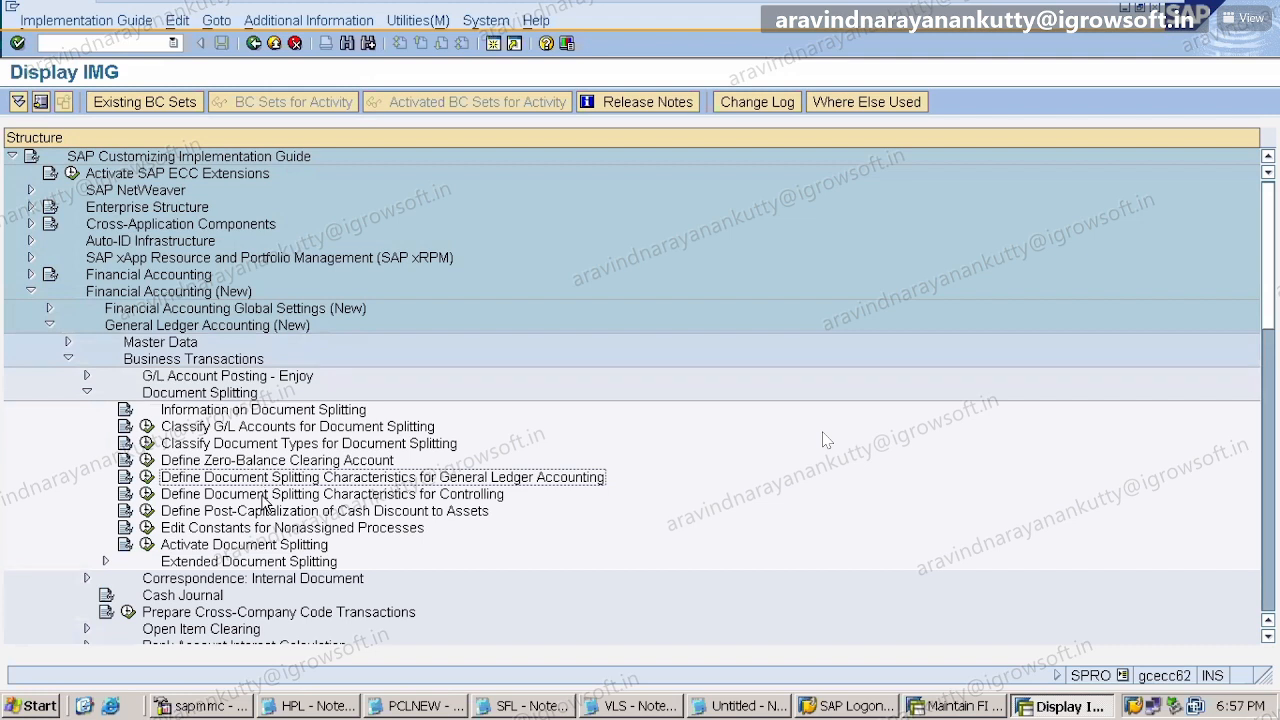
click(265, 496)
click(266, 512)
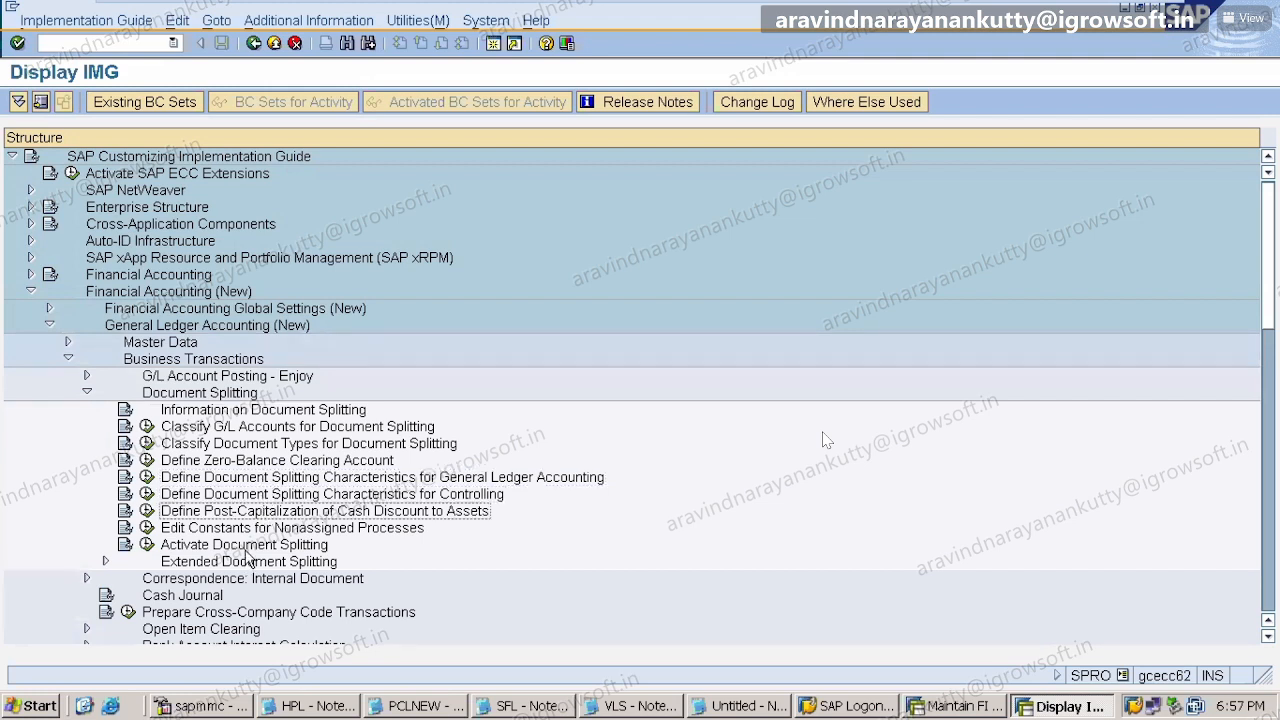
- Open the Activate Document Splitting activity and save it with the Document Splitting option cleared
click(246, 551)
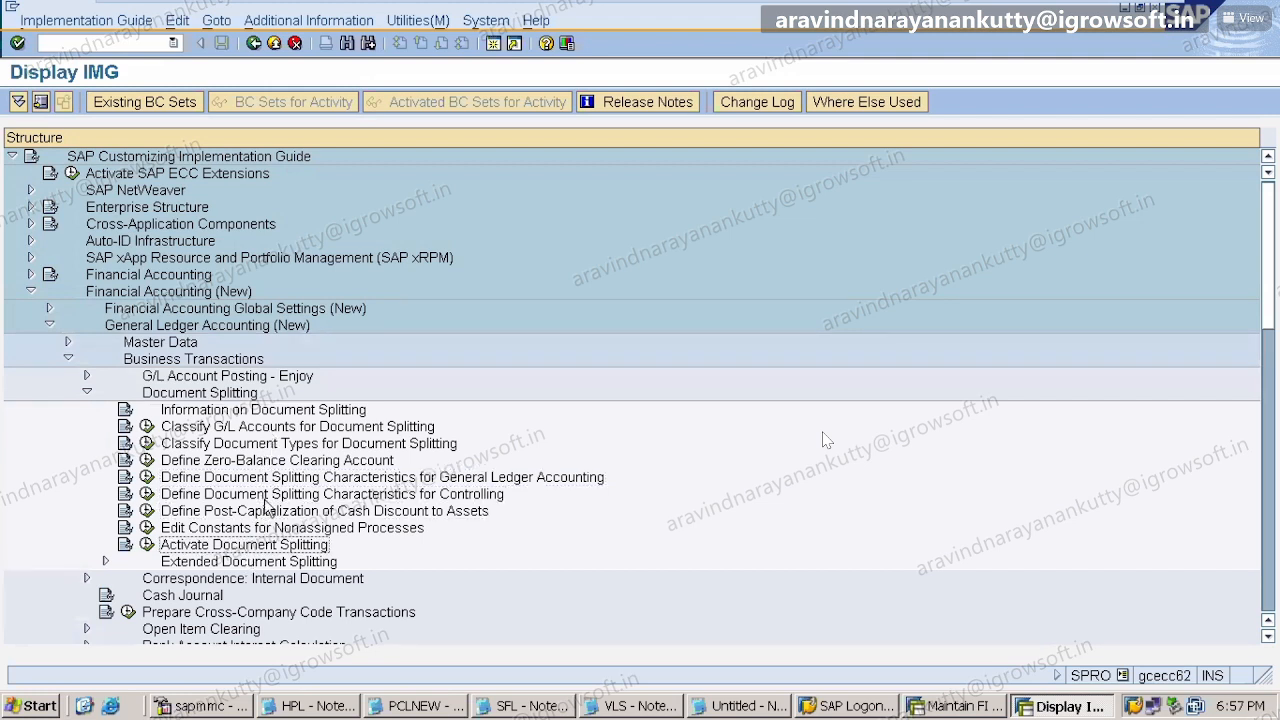
click(147, 546)
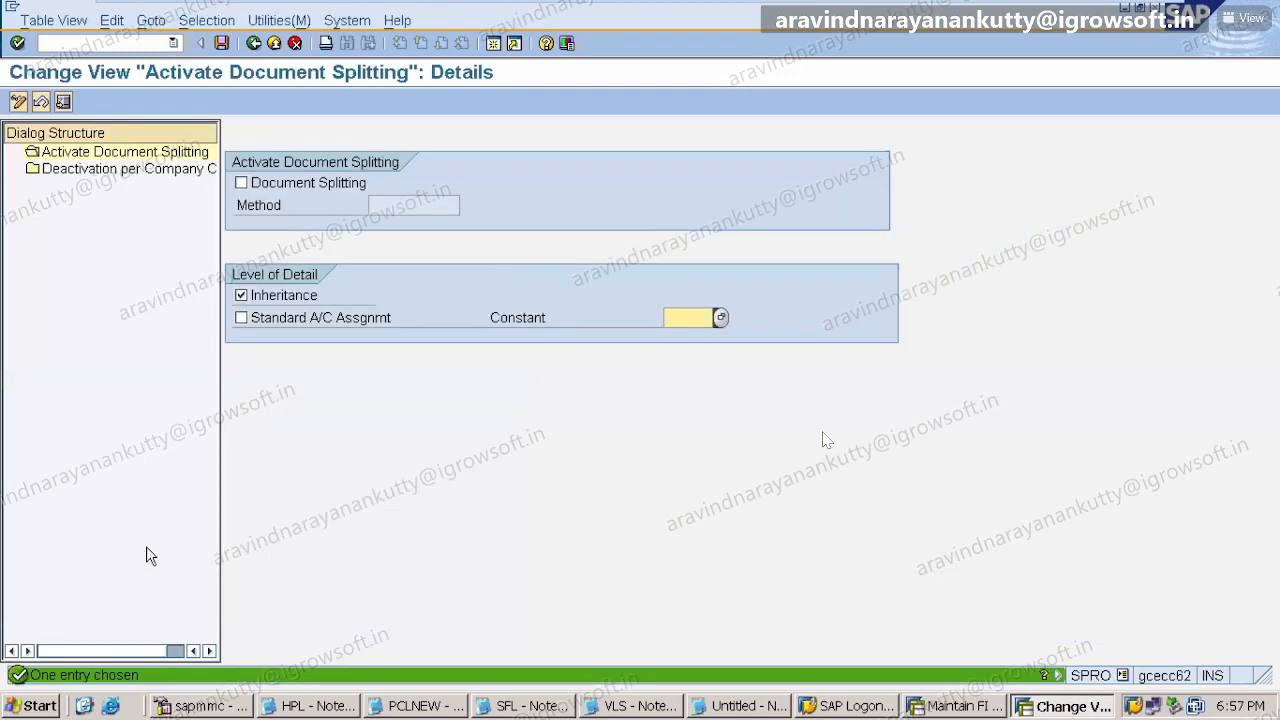
click(244, 186)
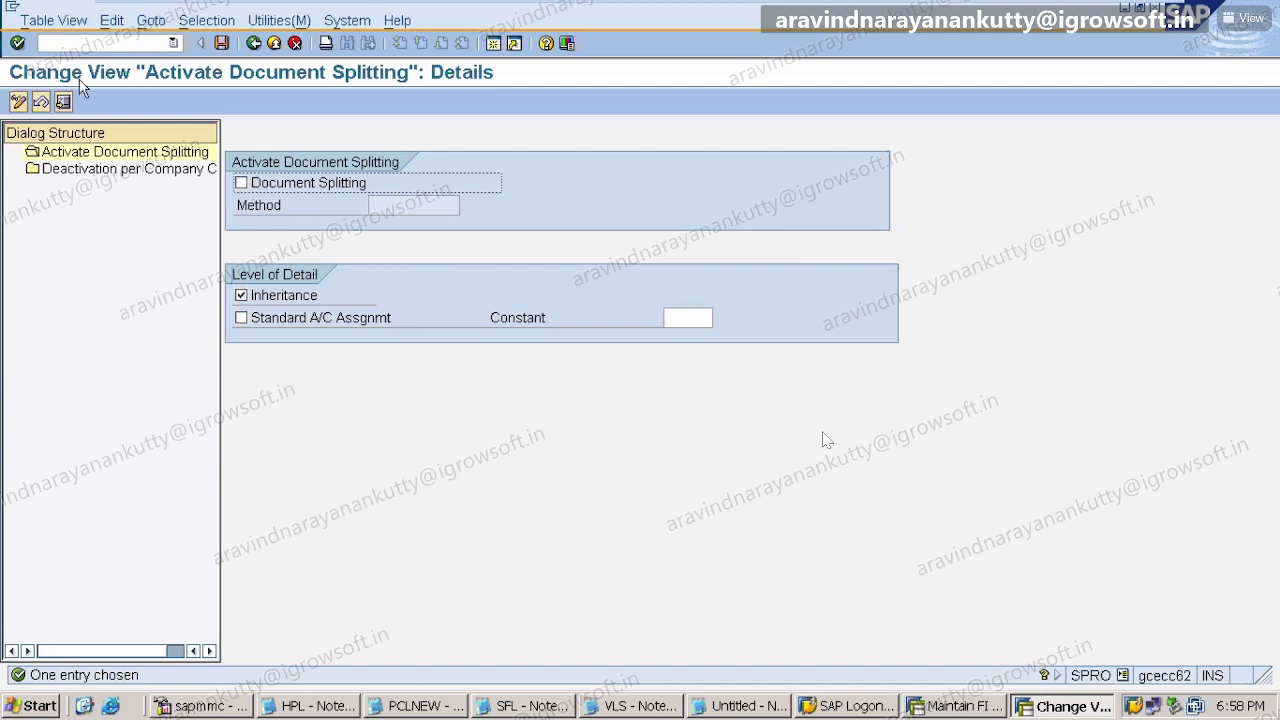
click(221, 48)
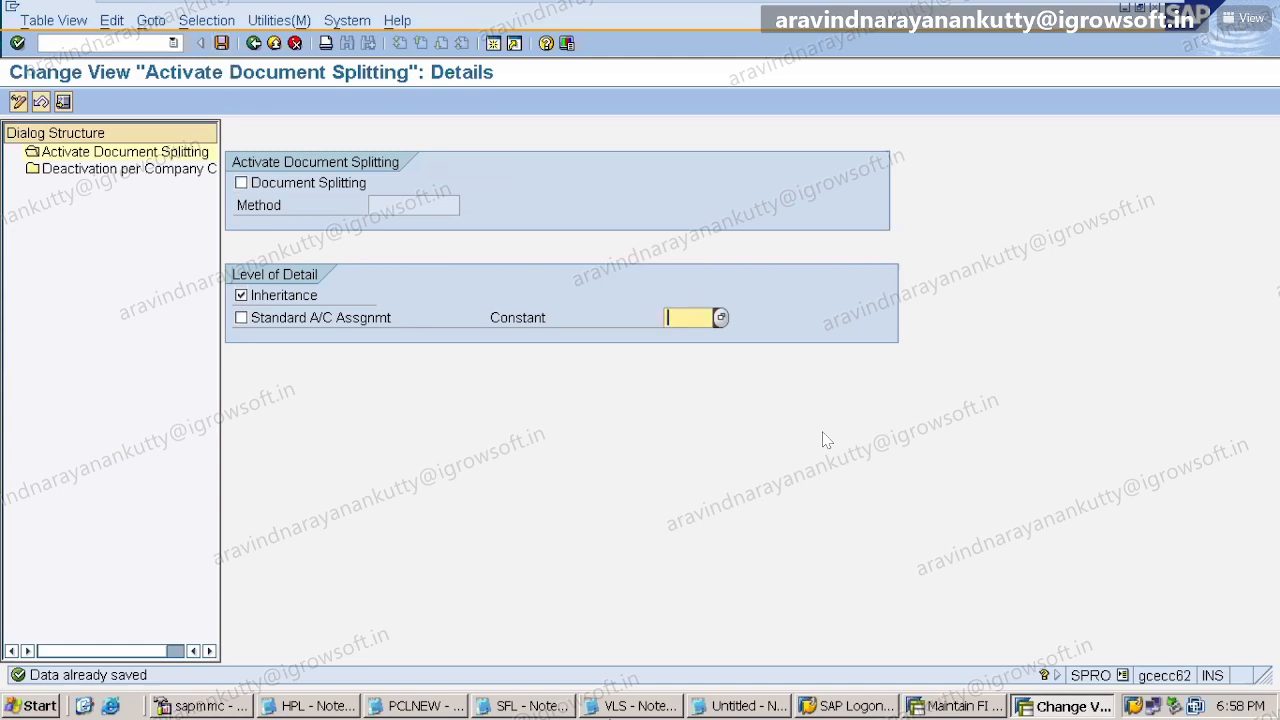
- Switch to the Notepad notes and delete the "DEACTIVATING" line
click(752, 706)
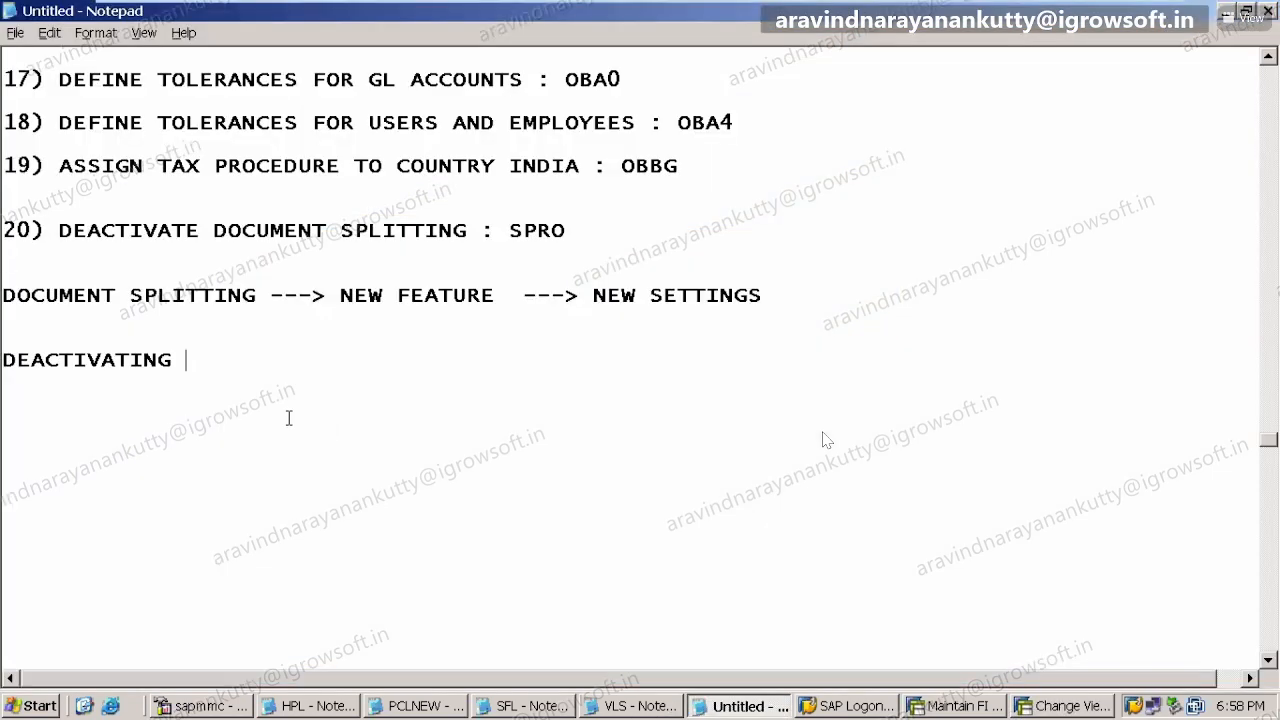
drag(186, 360, 131, 345)
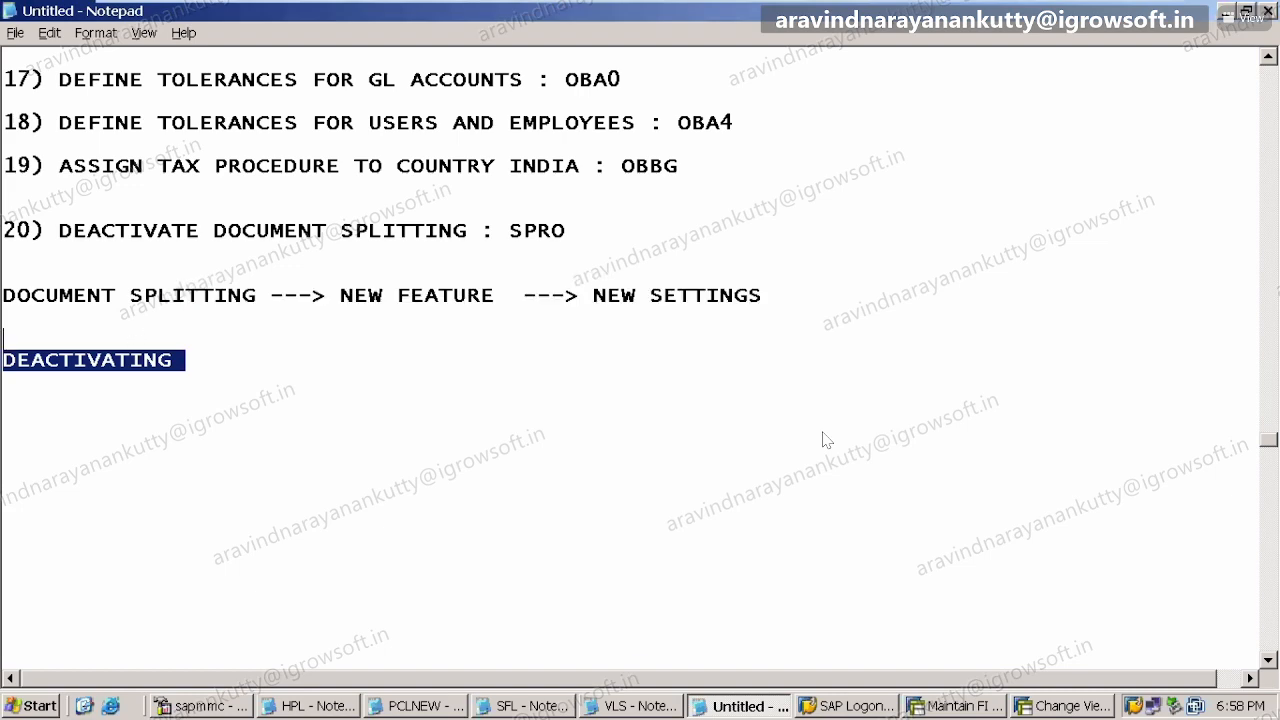
key(Delete)
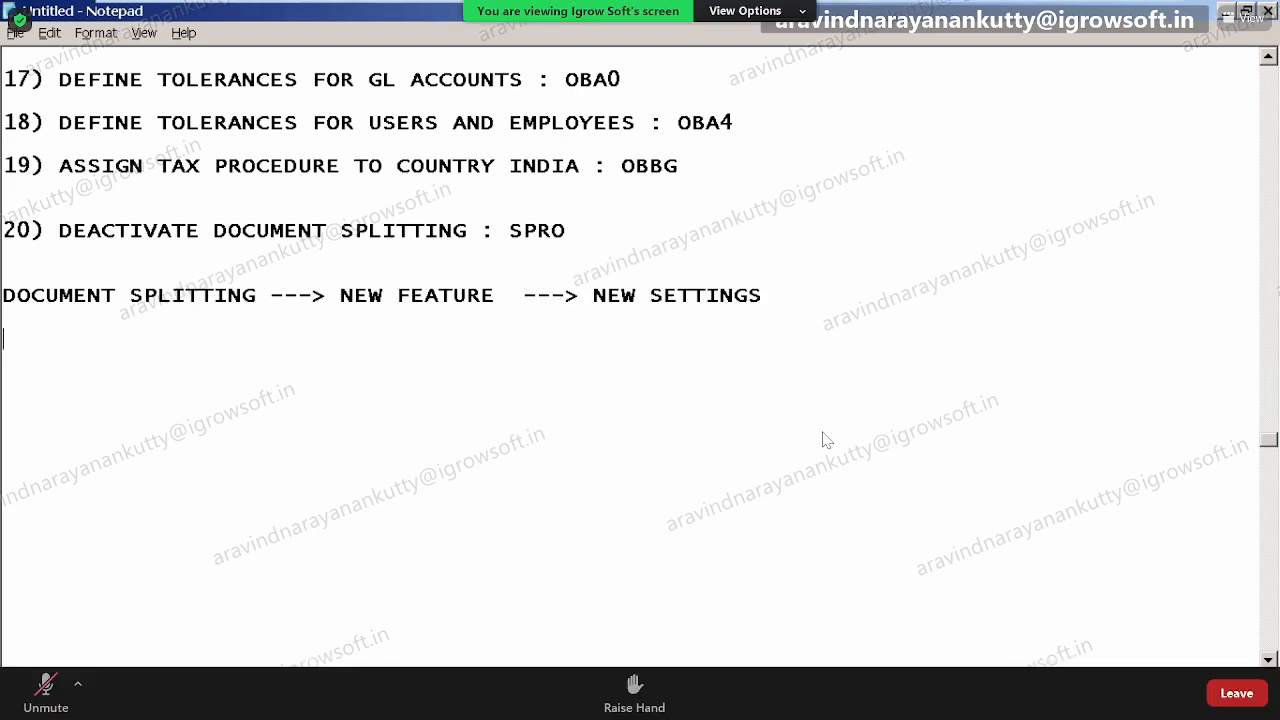
- Switch back to the SAP session, leave and reopen the Activate Document Splitting activity, and save it again
key(alt+Tab)
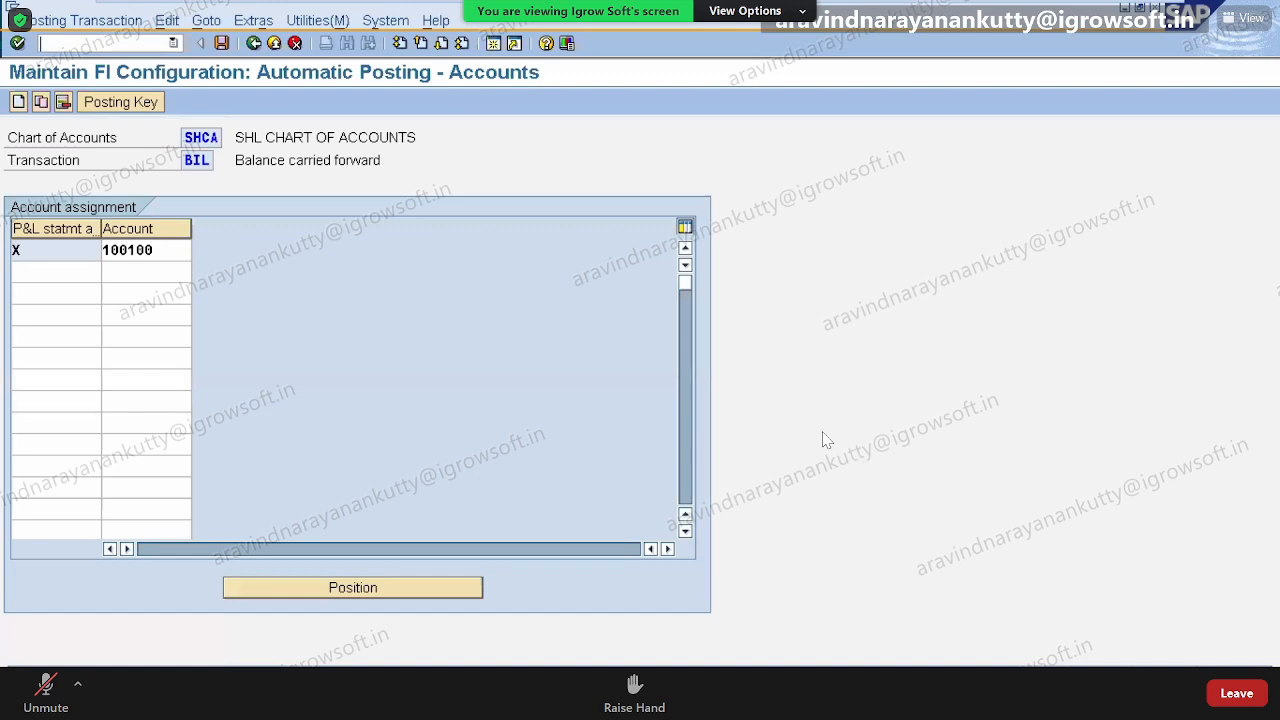
key(alt+Tab)
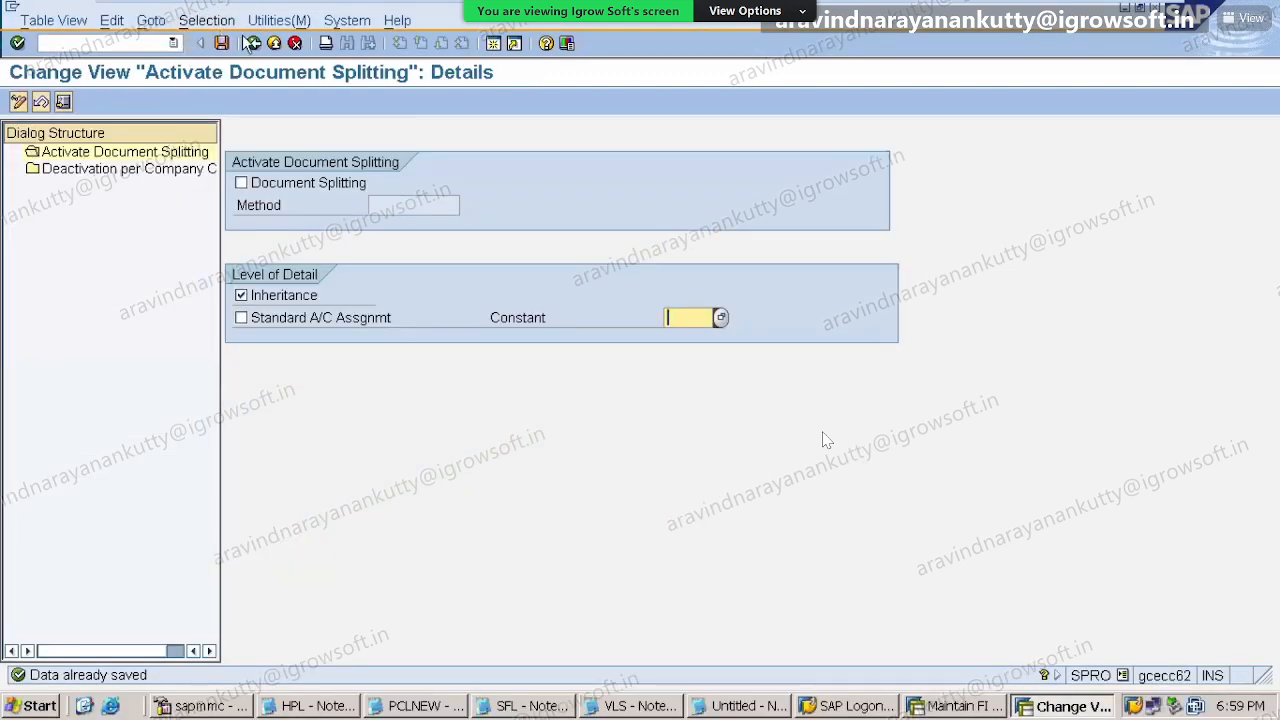
click(252, 43)
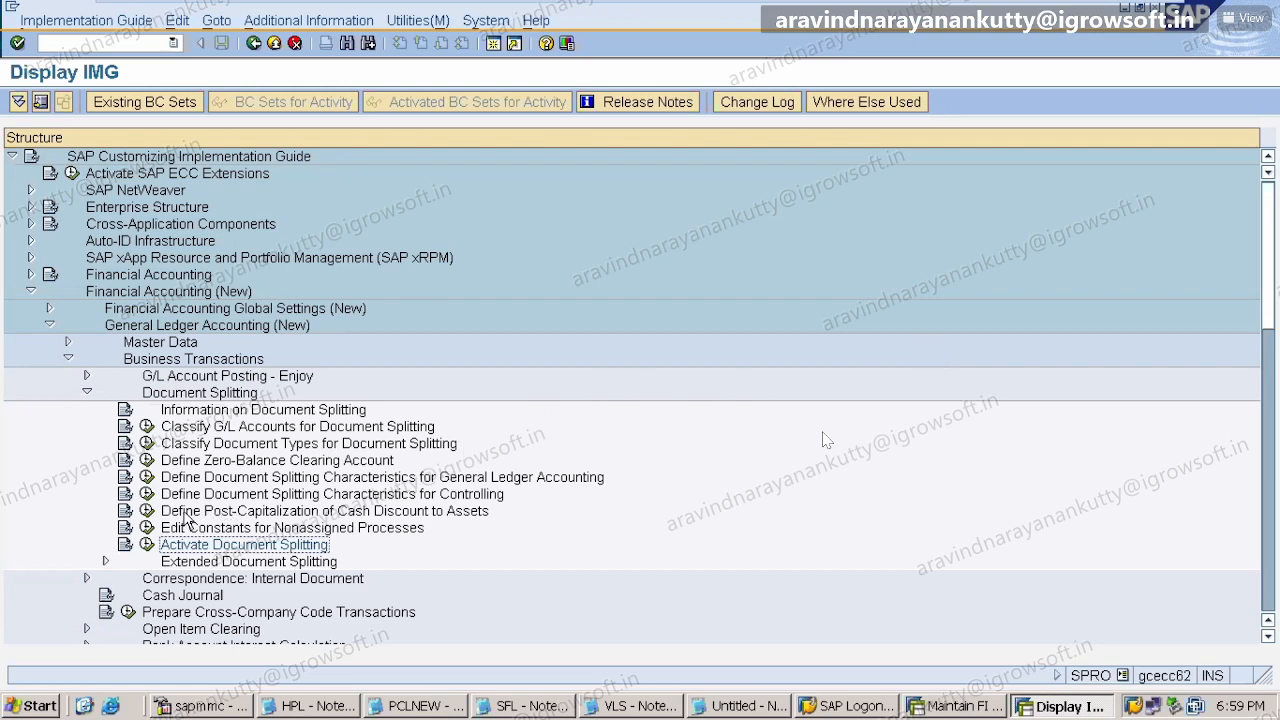
click(146, 544)
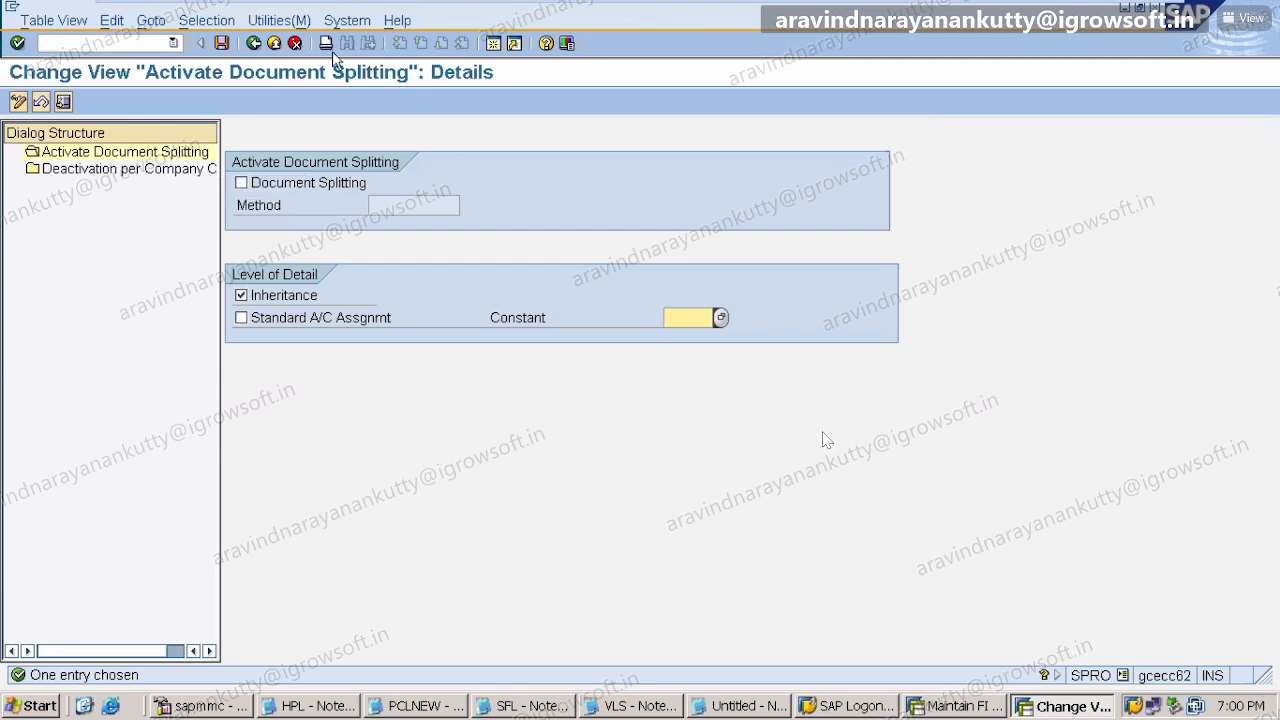
click(223, 43)
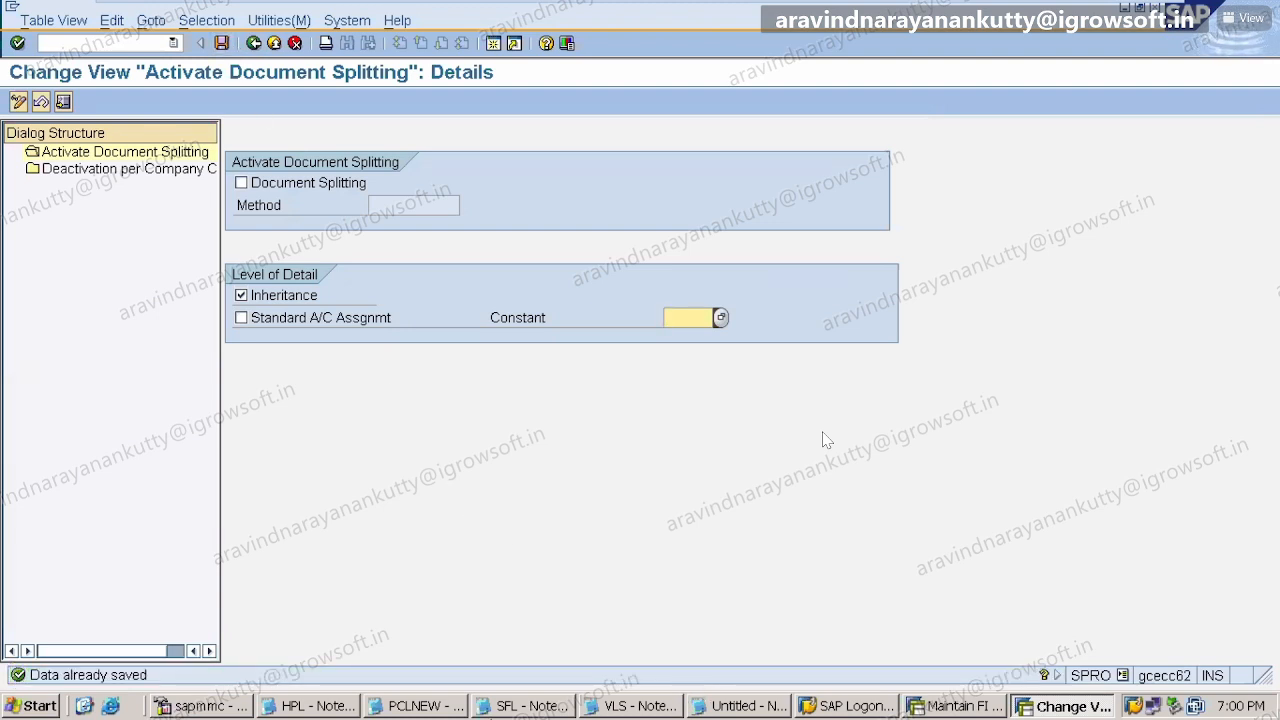
- Switch to the Notepad notes and add item "21) DEFINE COMPANY CODE GLOBAL DATA : OBY6" below the document splitting line
click(745, 706)
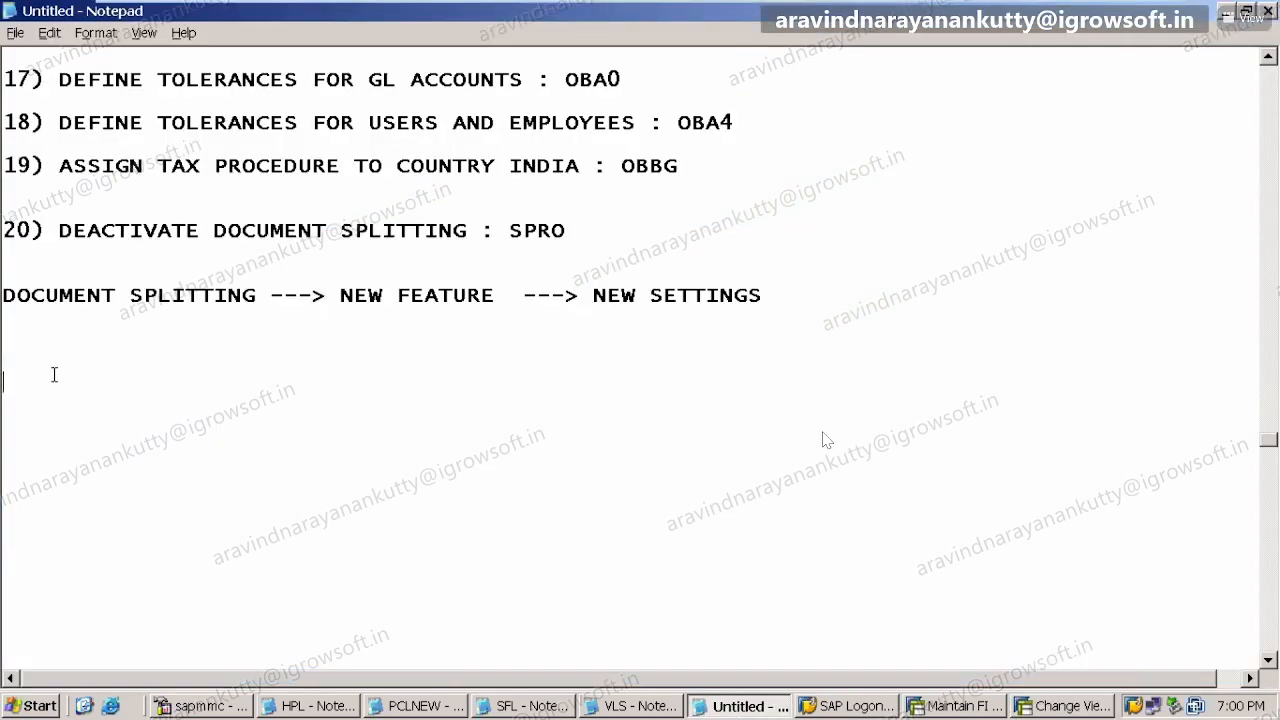
text(21) DEFINE COMPANY CDOE)
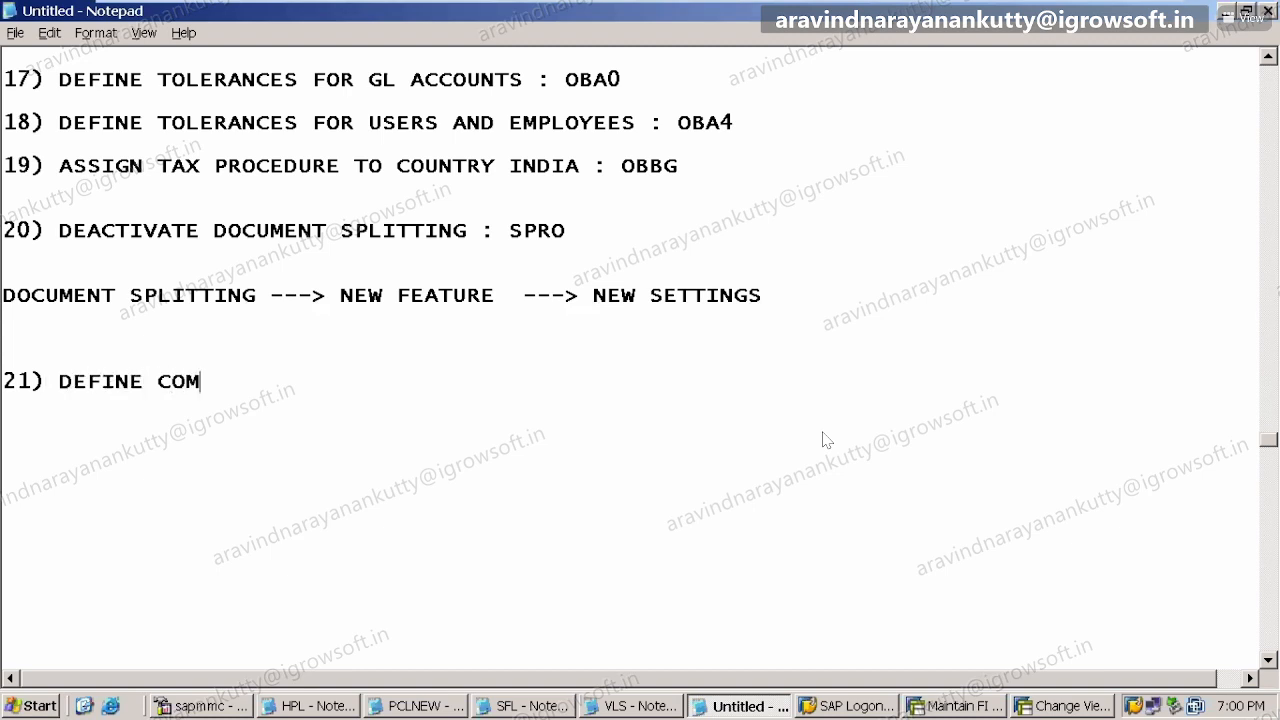
key(BackSpace)
key(BackSpace)
key(BackSpace)
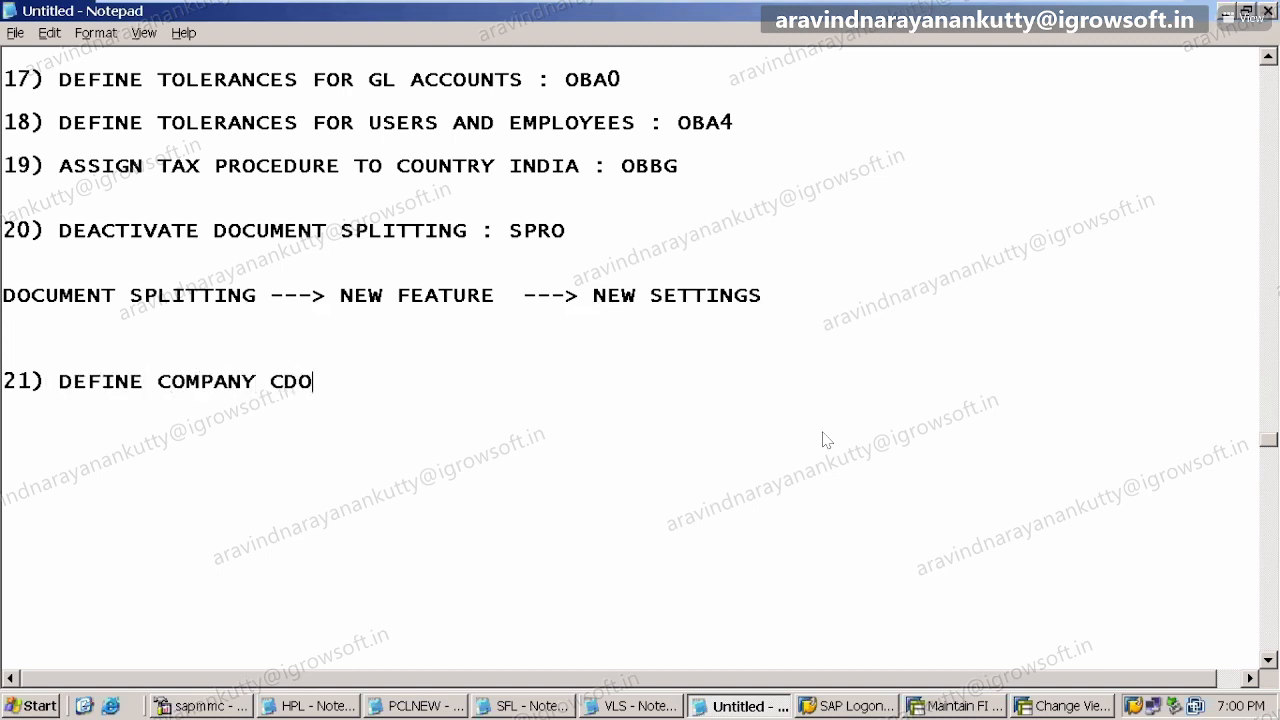
text(CDE)
key(BackSpace)
key(BackSpace)
key(BackSpace)
text(DE GLOBALE D)
key(BackSpace)
key(BackSpace)
key(BackSpace)
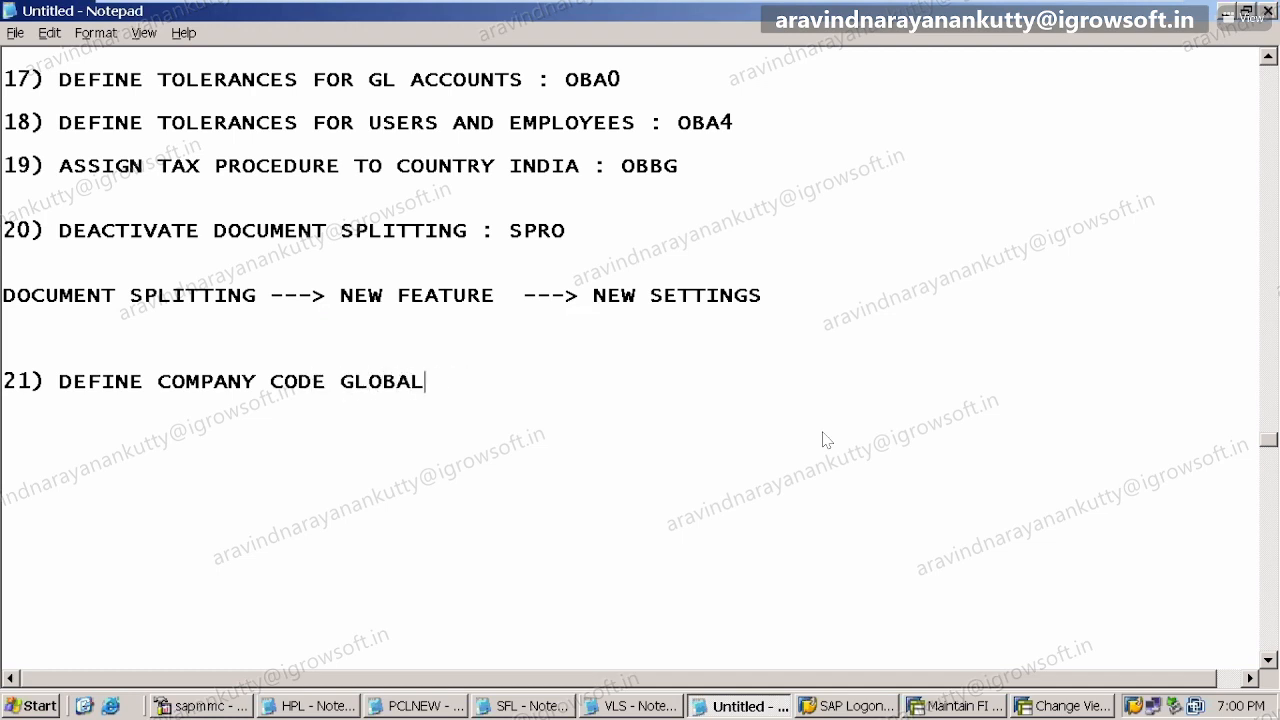
text(D)
key(BackSpace)
text(DATA : OB65)
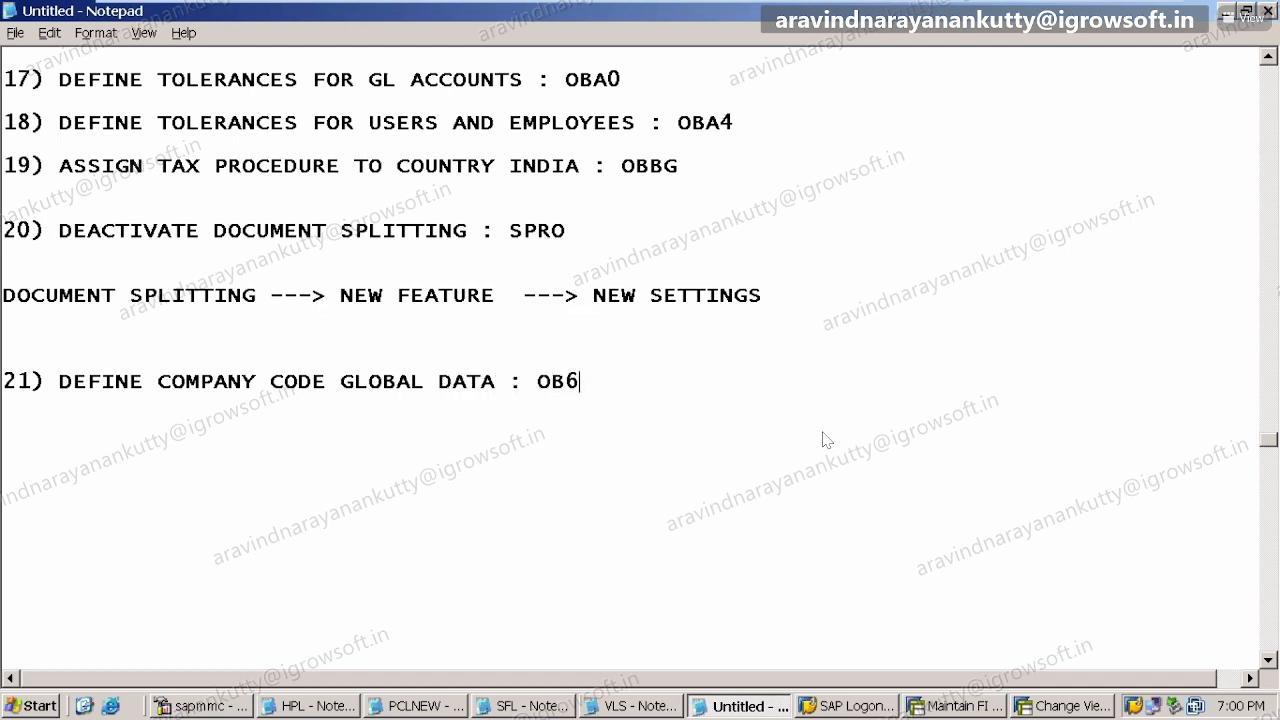
key(BackSpace)
text(6)
key(BackSpace)
key(BackSpace)
text(Y6)
- Switch to the SAP session and start transaction OBY6 to open the company code global data overview
mouse_move(455, 8)
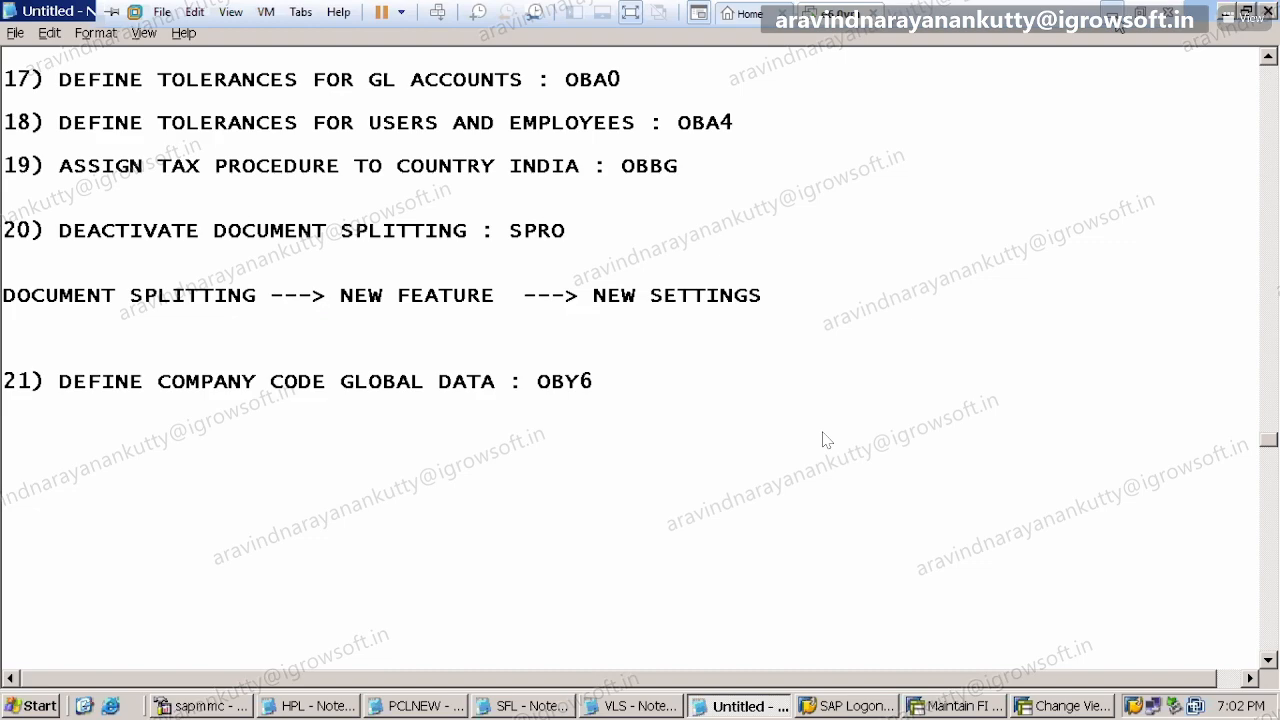
click(1066, 707)
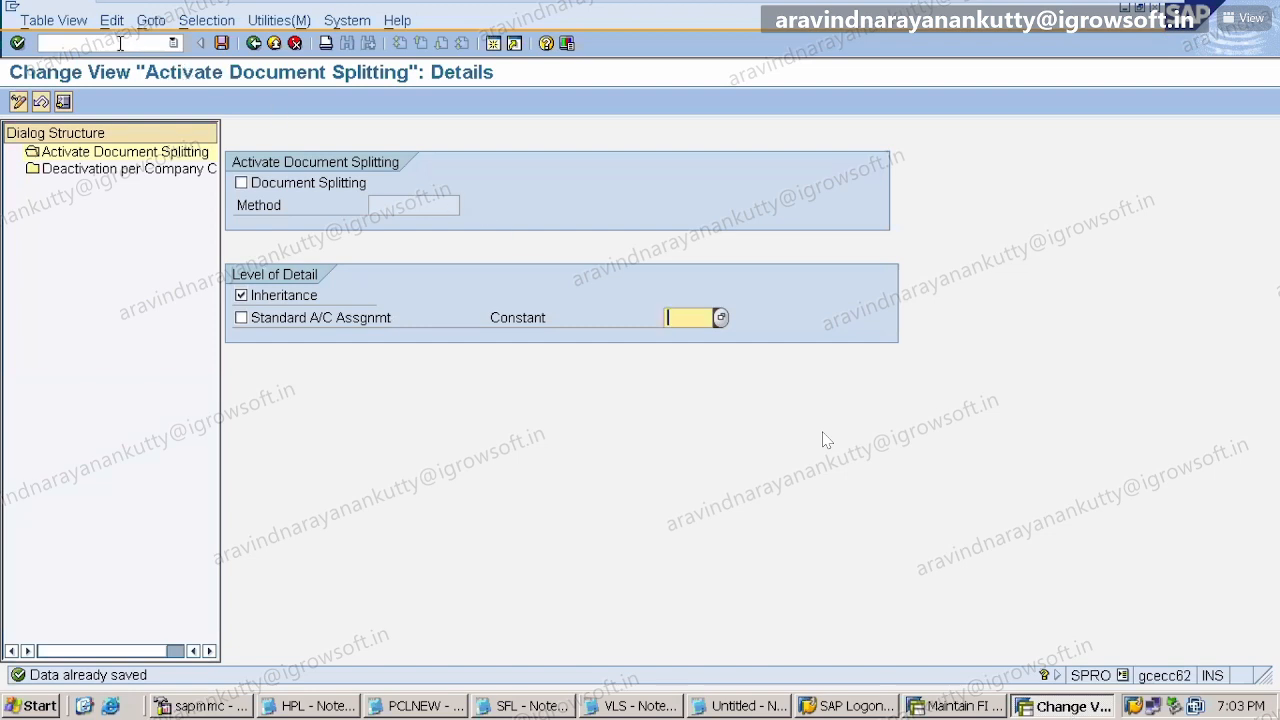
click(120, 43)
text(/noby6)
key(Return)
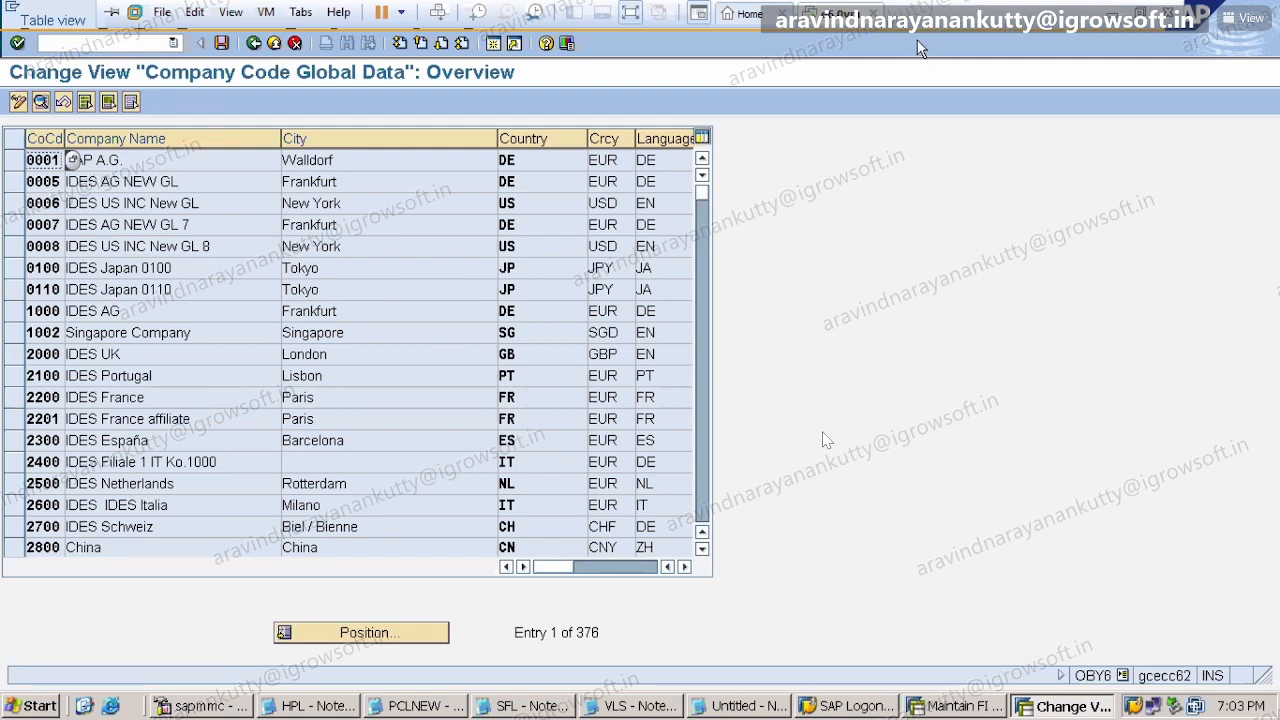
- Position the company code overview on SHL and open its global data details
click(381, 638)
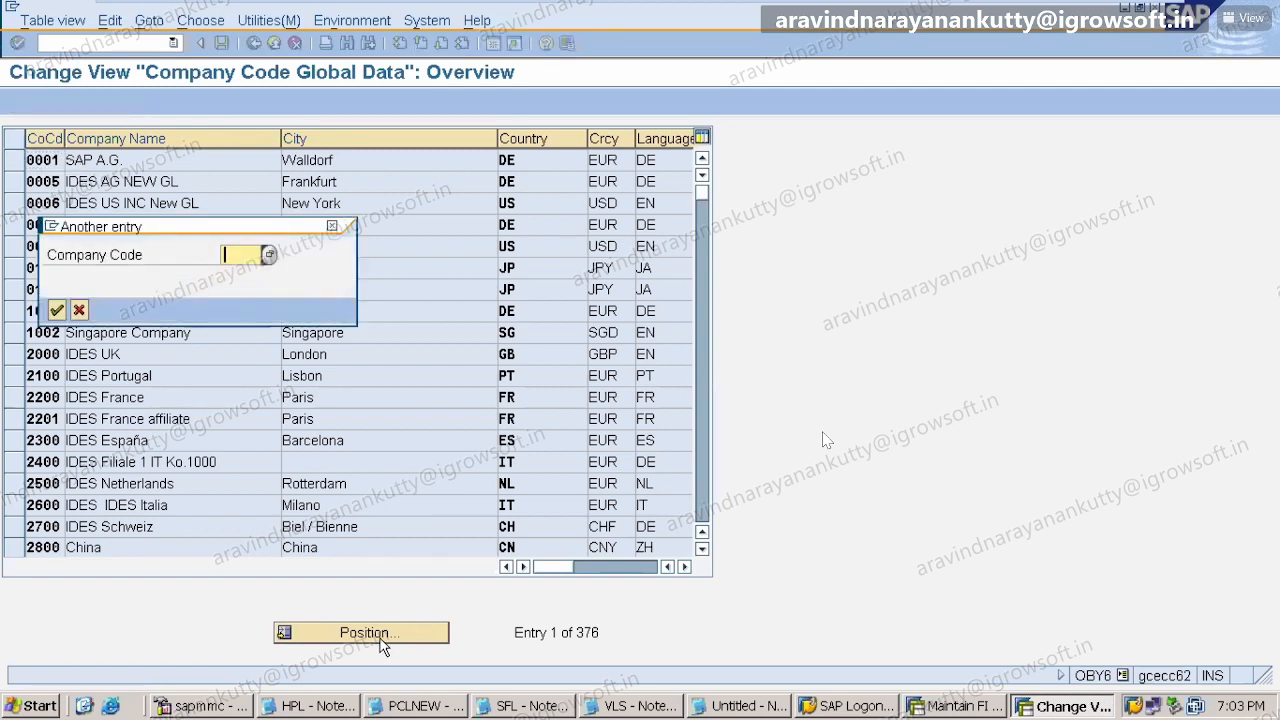
text(SHL)
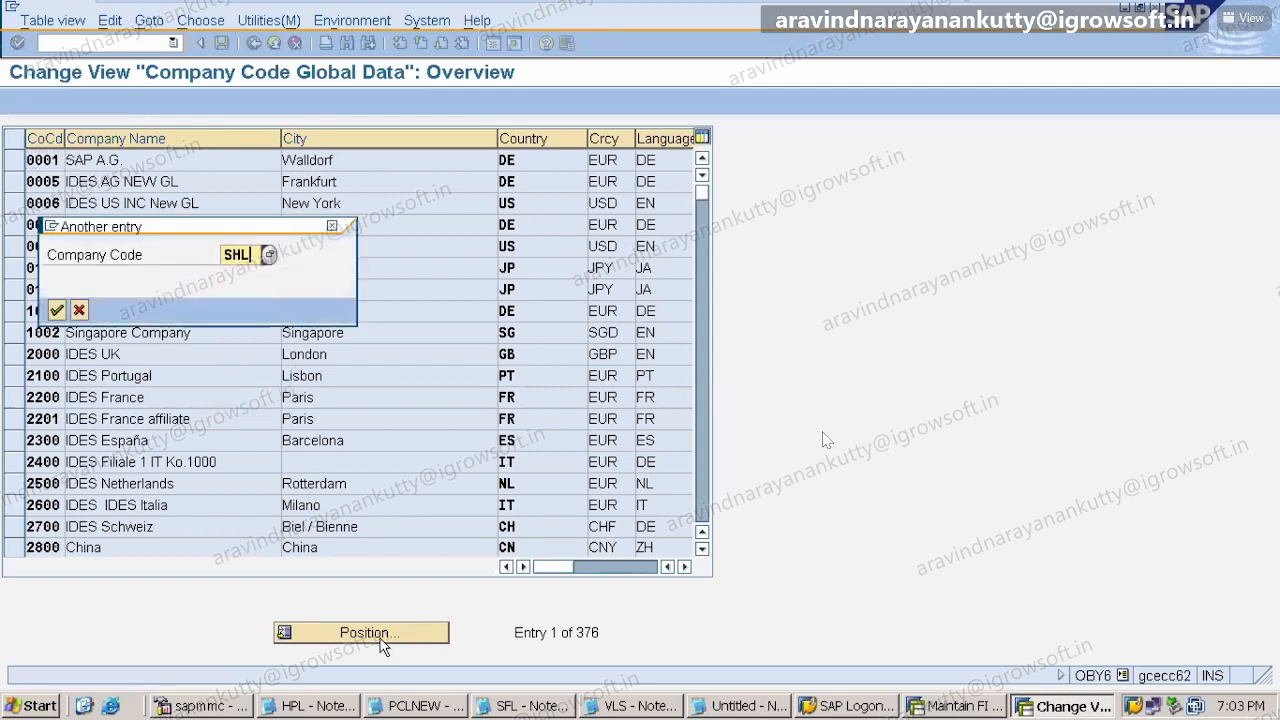
key(Return)
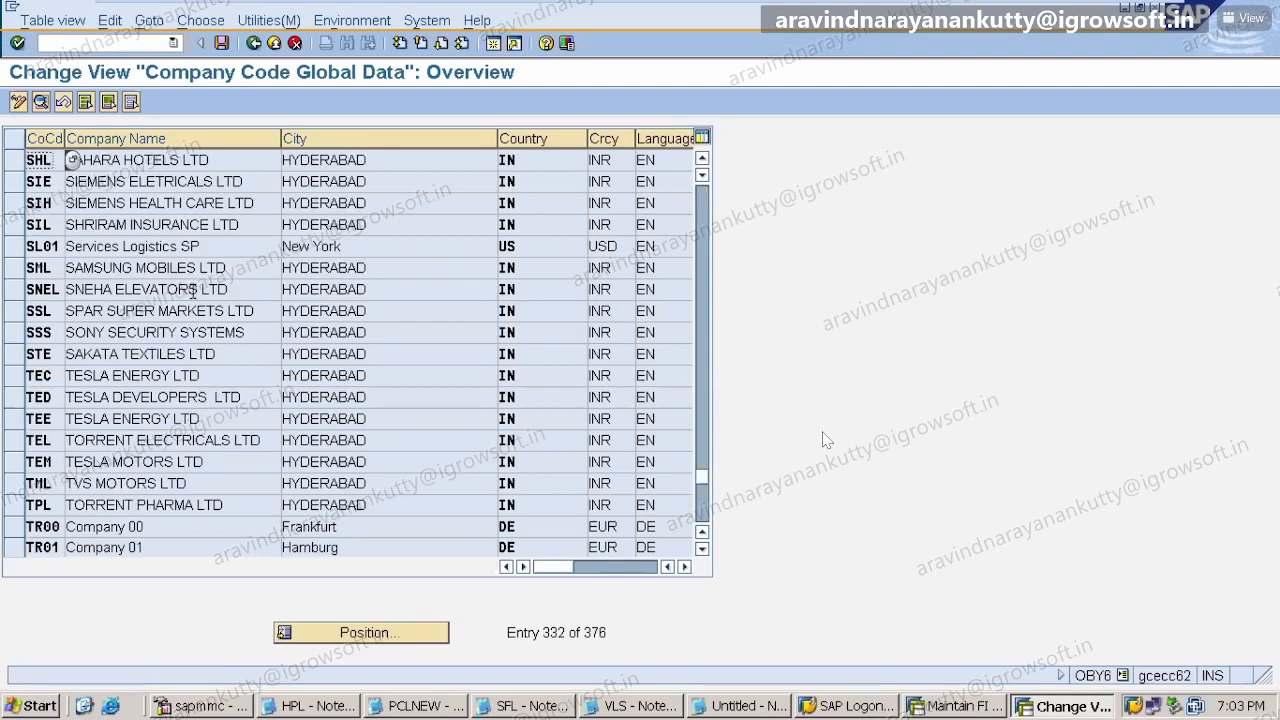
key(F2)
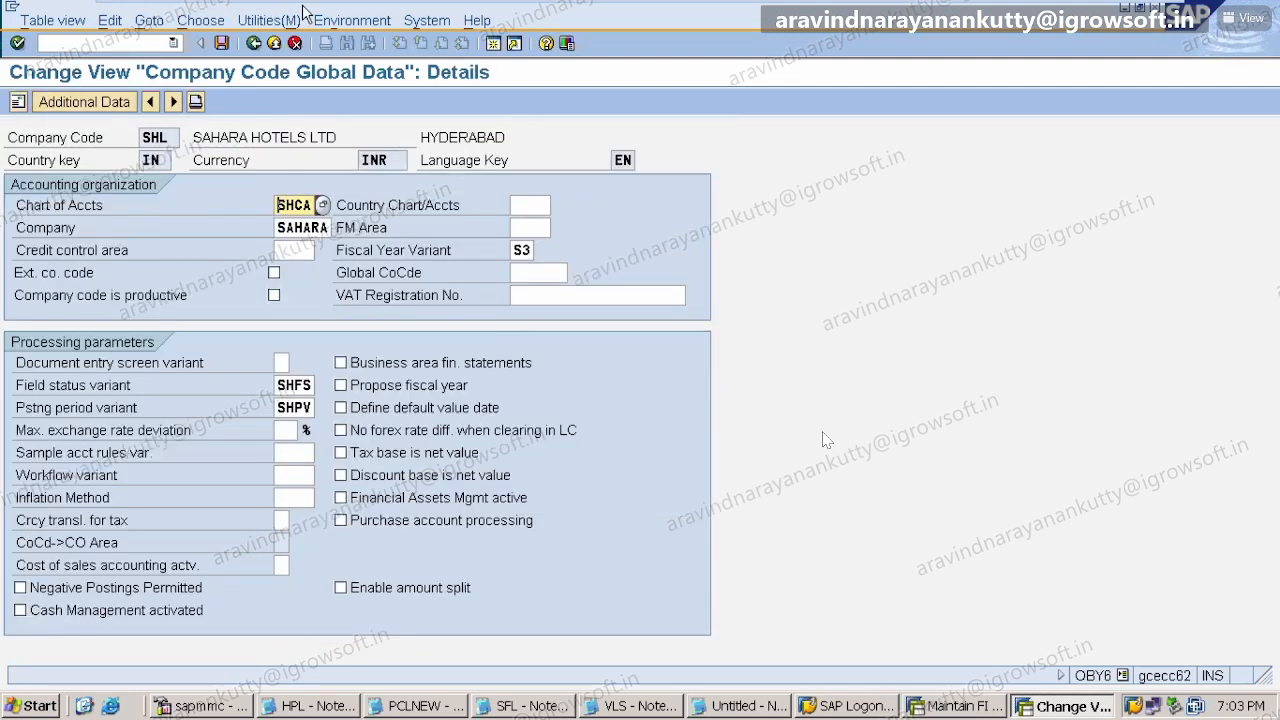
- For company code SHL, enable Company code is productive, Propose fiscal year, Define default value date and Negative Postings Permitted
mouse_move(637, 12)
click(273, 296)
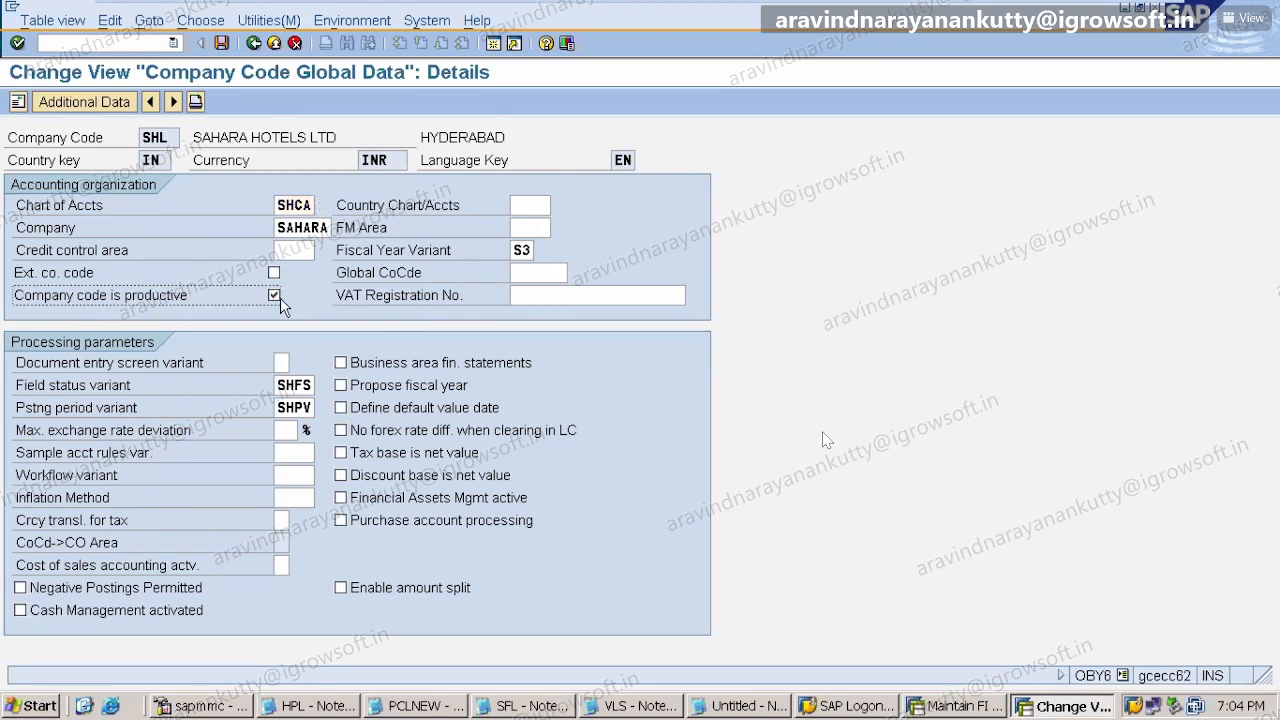
click(341, 387)
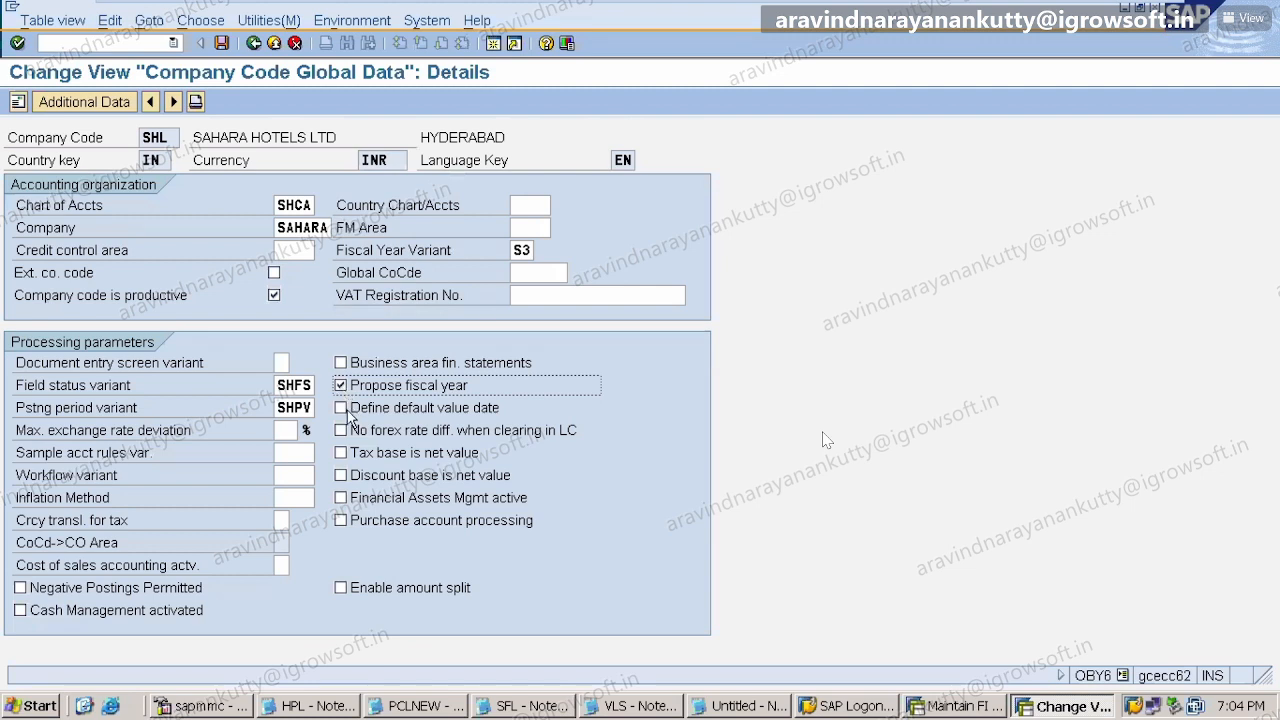
click(342, 409)
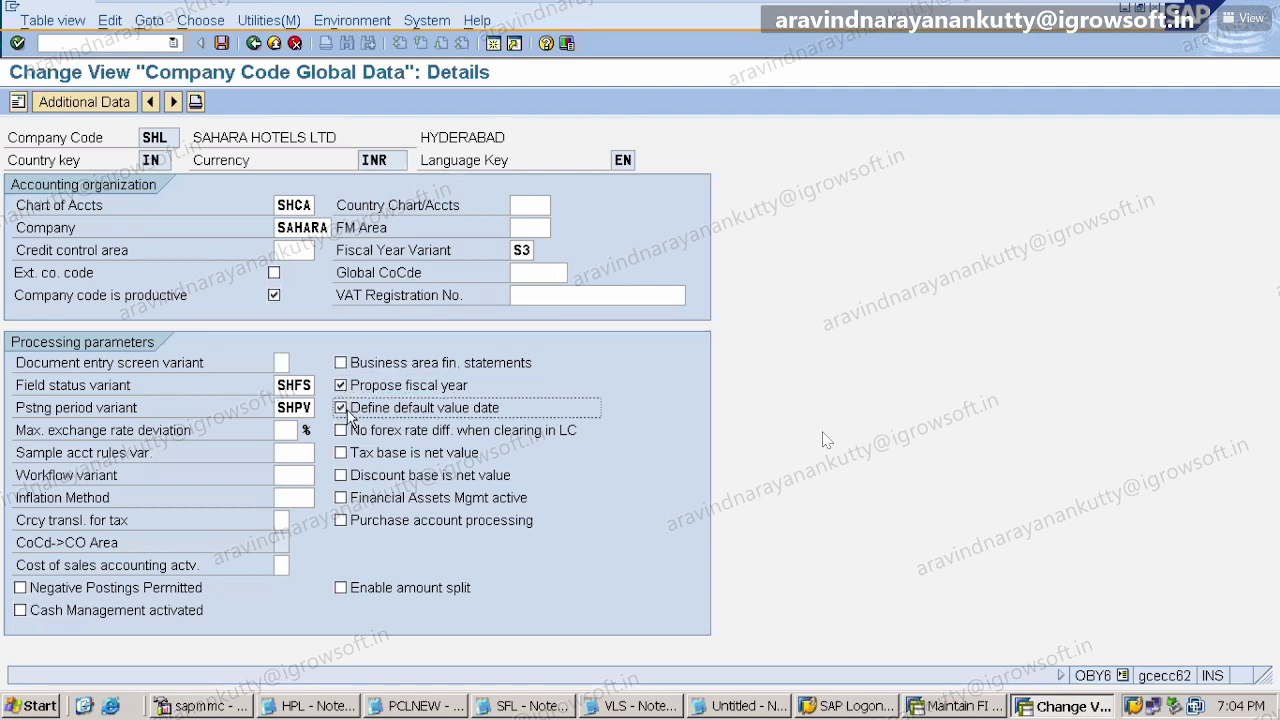
click(20, 588)
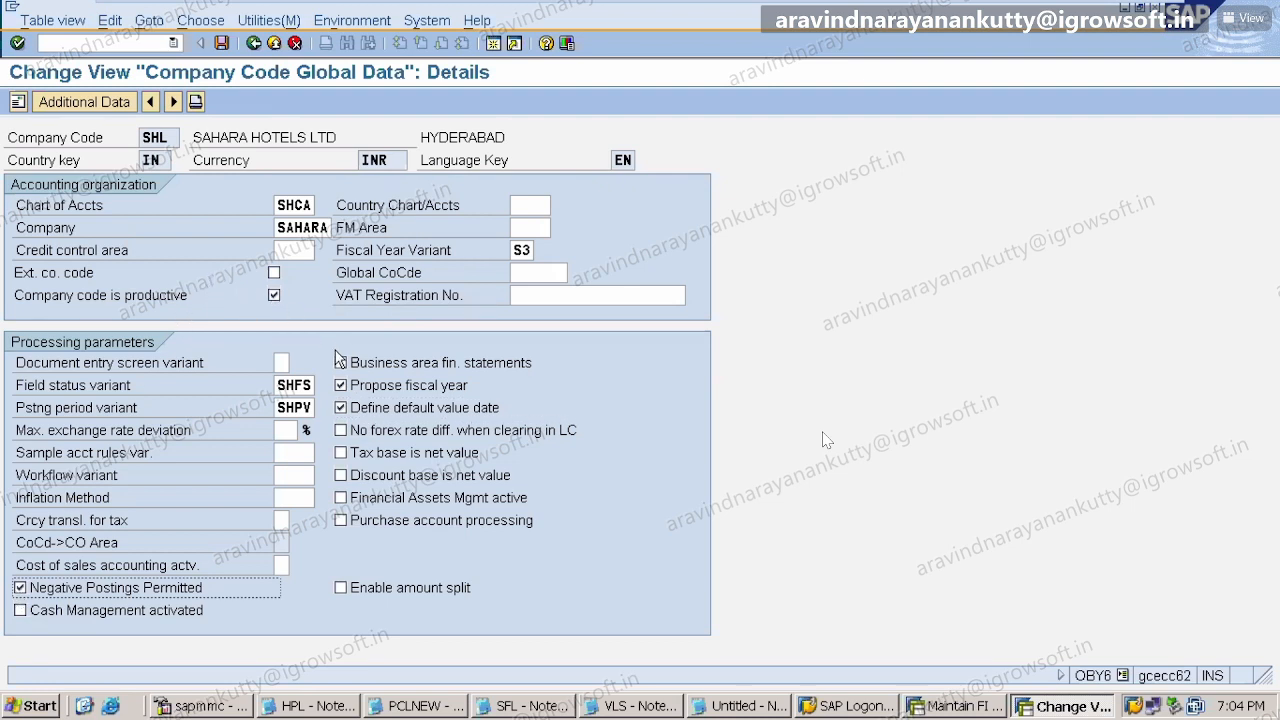
click(341, 386)
mouse_move(1099, 2)
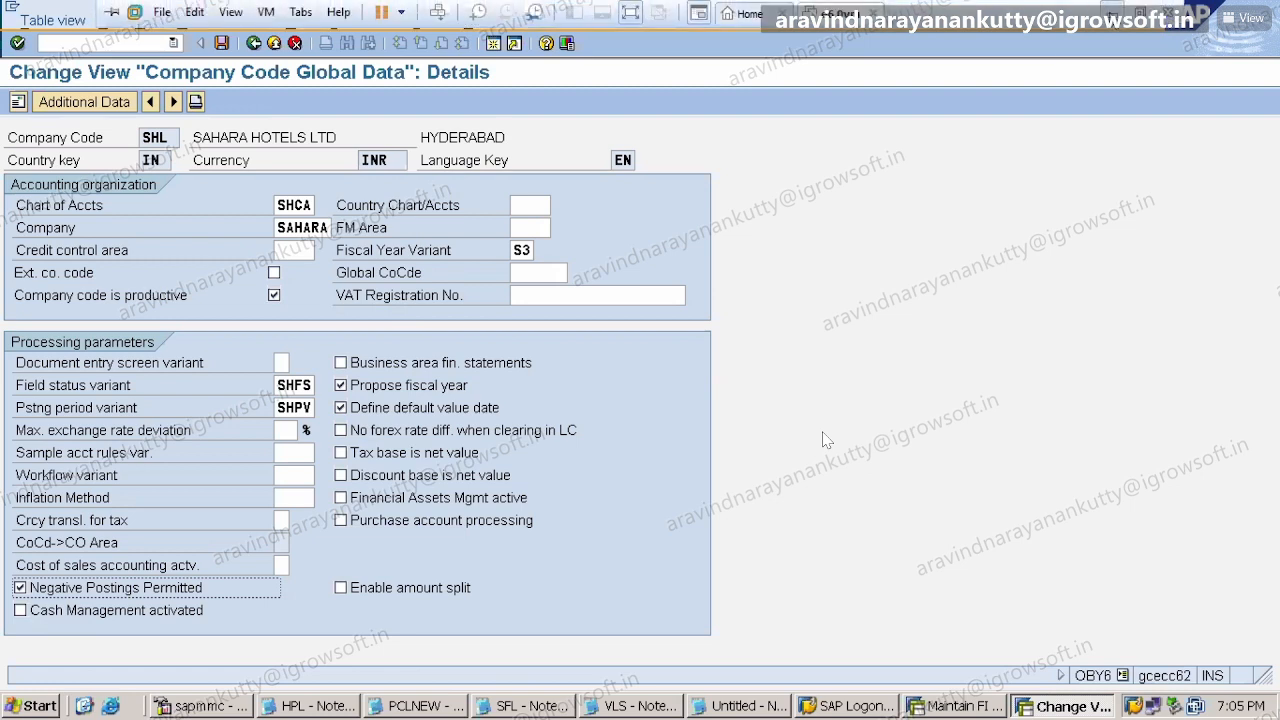
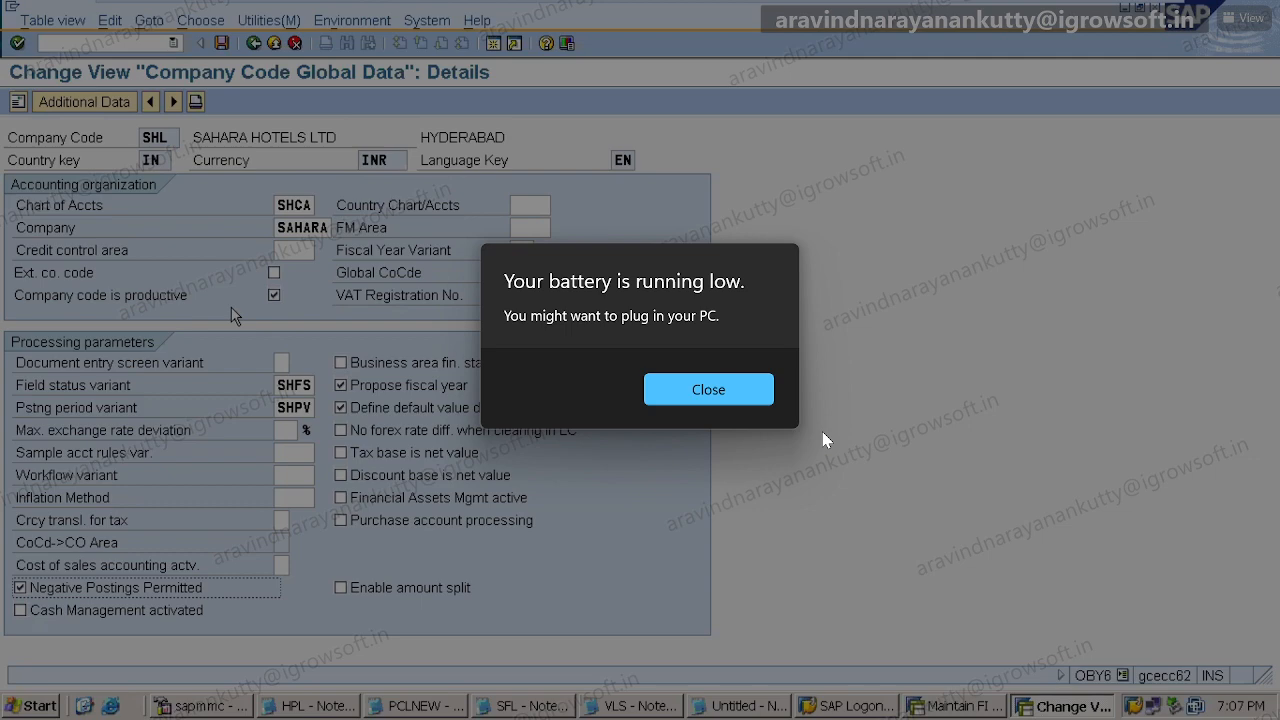
- Dismiss the battery notice and save the global data in the SAHARA_ENTERPRISE STRUCTURE customizing request
click(663, 396)
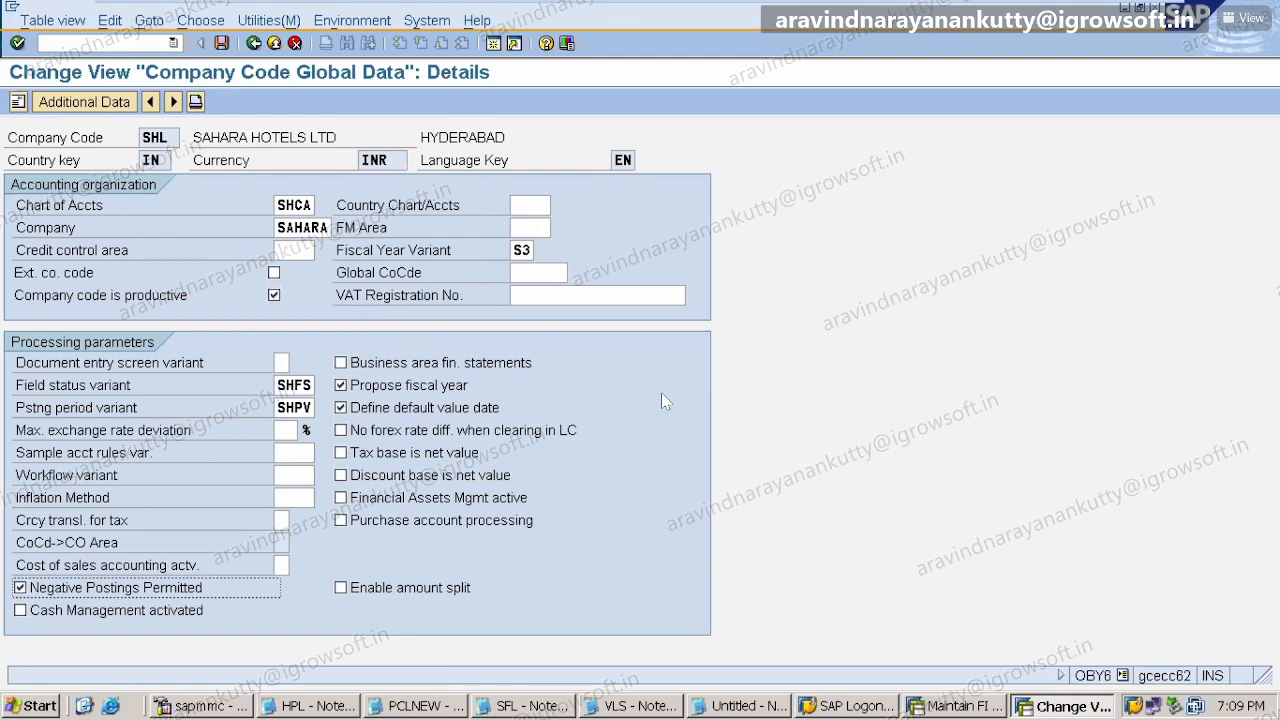
click(222, 43)
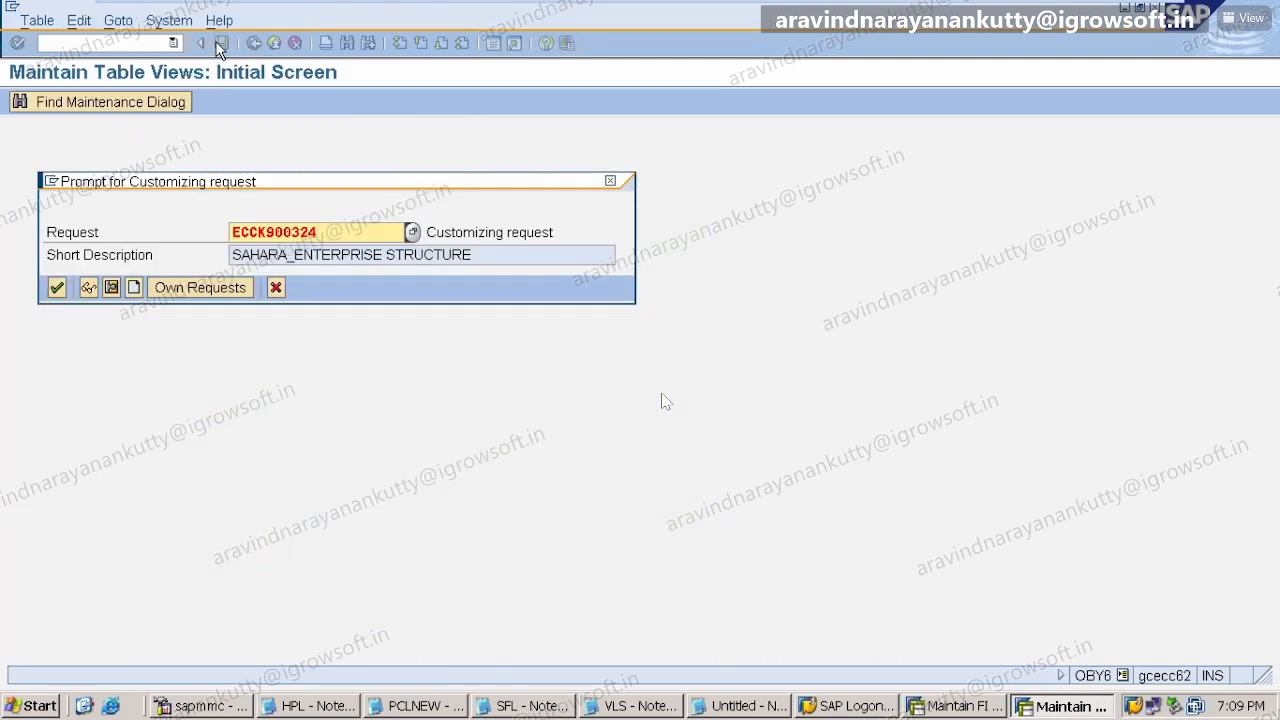
click(55, 288)
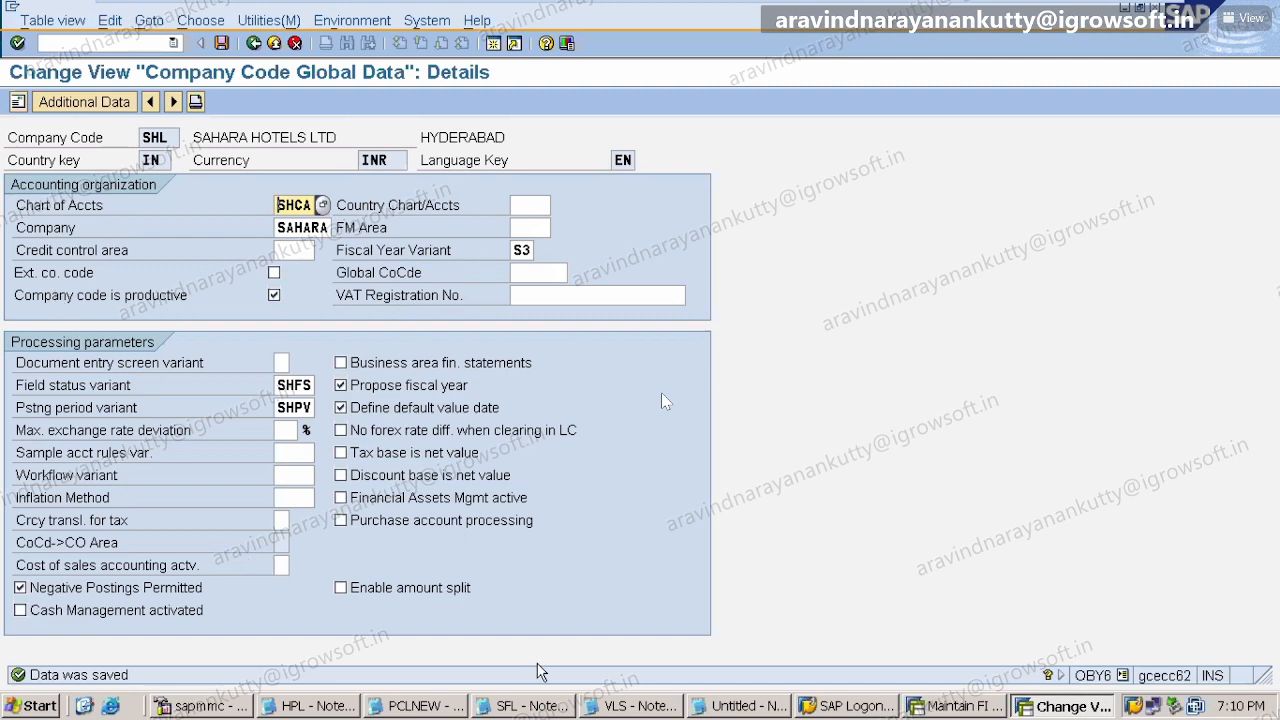
- Switch to the Notepad notes and add the heading "CREATE A GL ACCOUNT AND POST TO IT" well below item 21
click(778, 710)
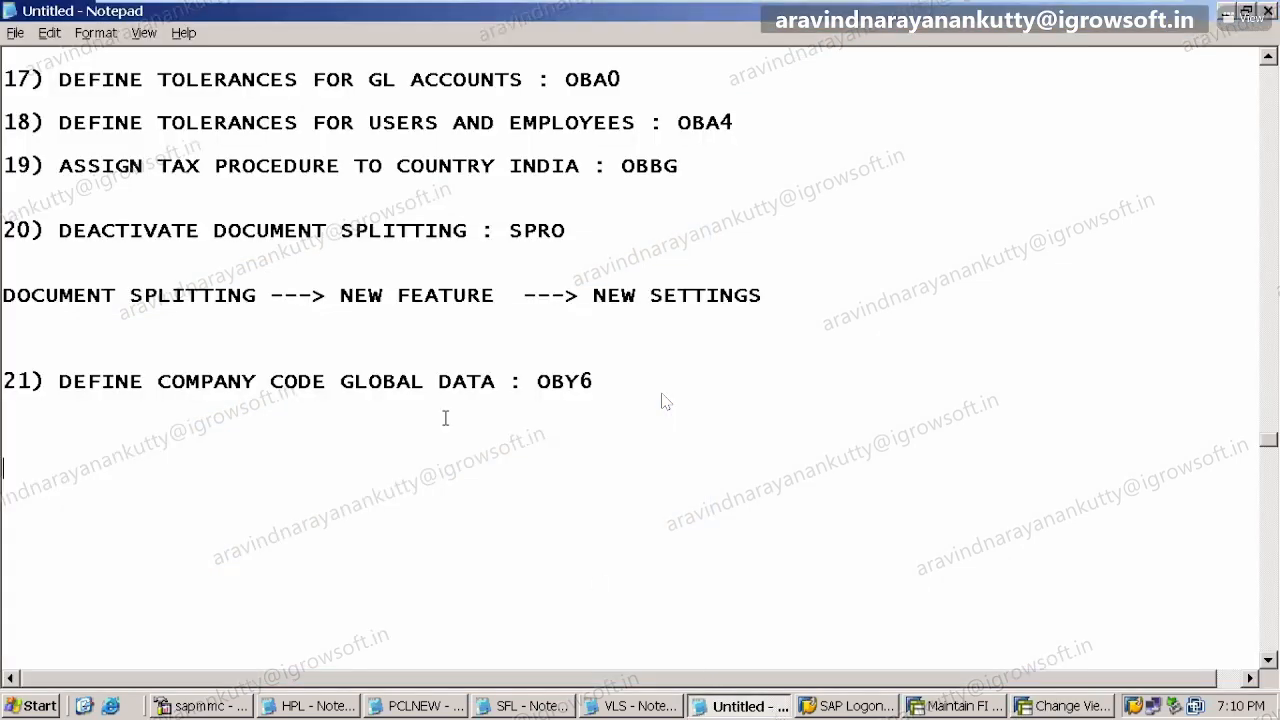
key(Return)
key(Return)
key(Return)
key(Return)
key(Return)
key(Return)
key(Return)
key(Return)
key(Return)
key(Return)
key(Return)
key(Return)
key(Return)
key(Return)
key(Return)
key(Return)
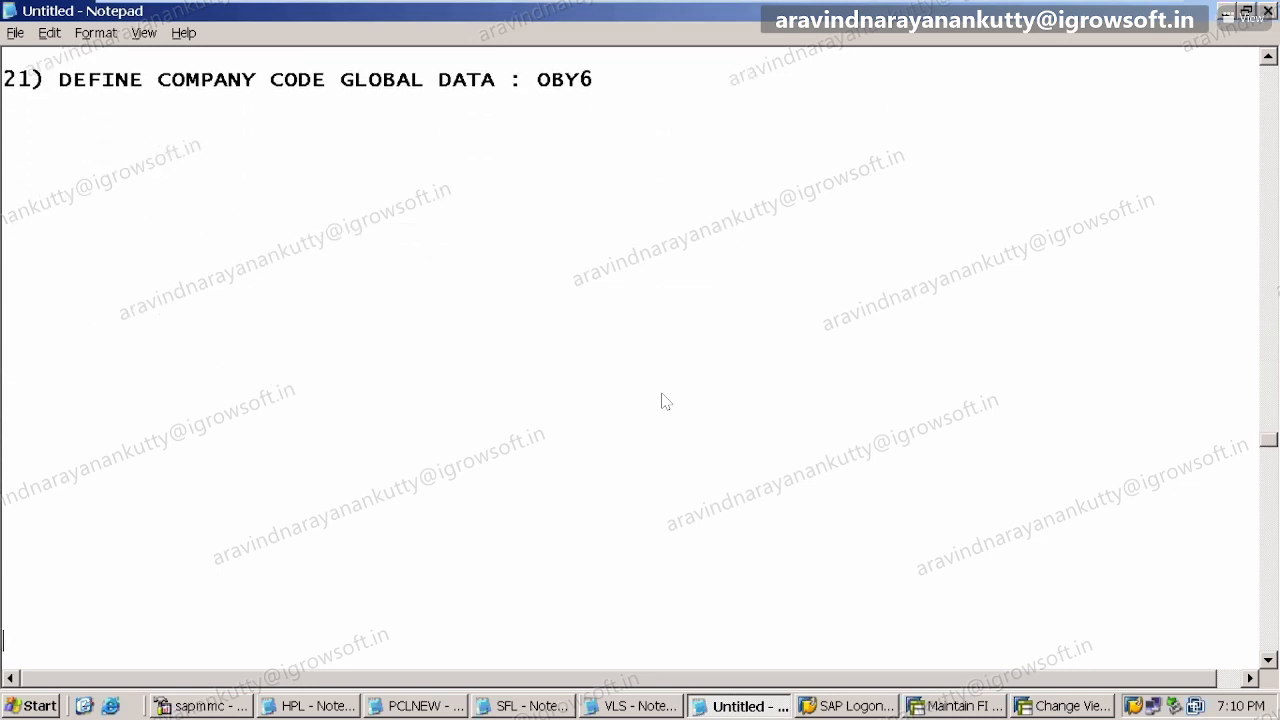
click(56, 119)
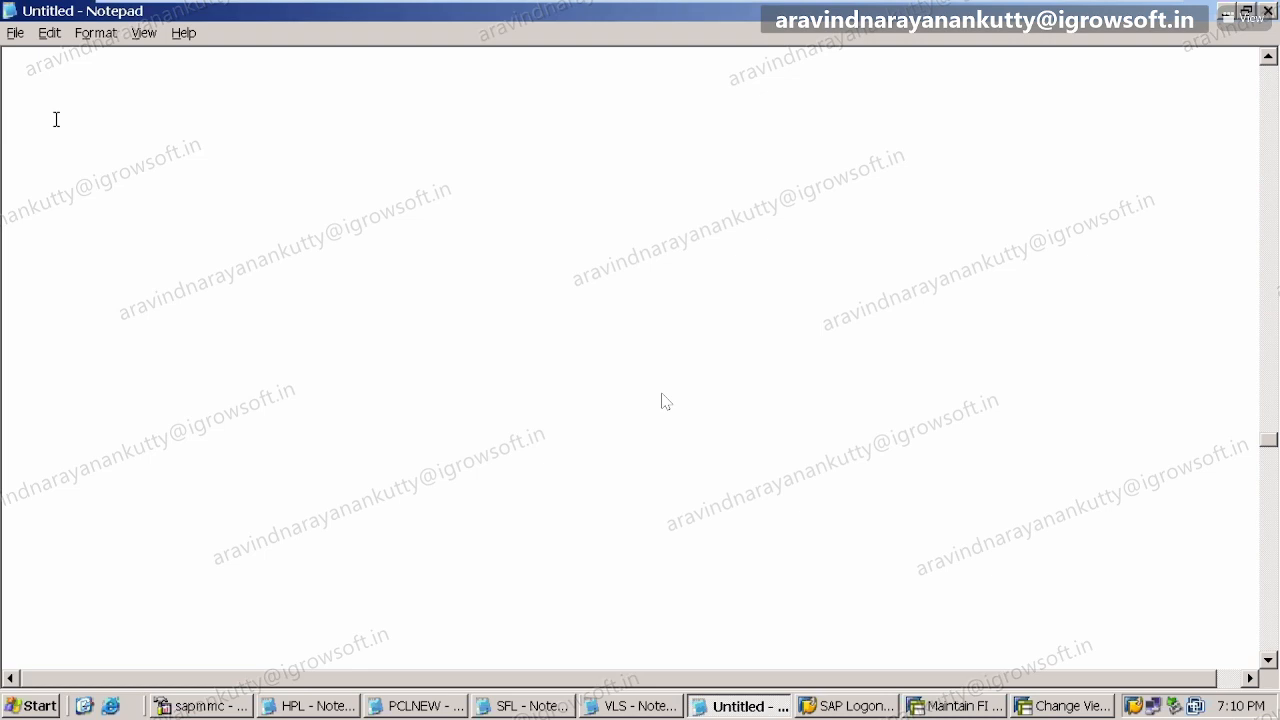
text(CREATE A GL ACCOUNTS)
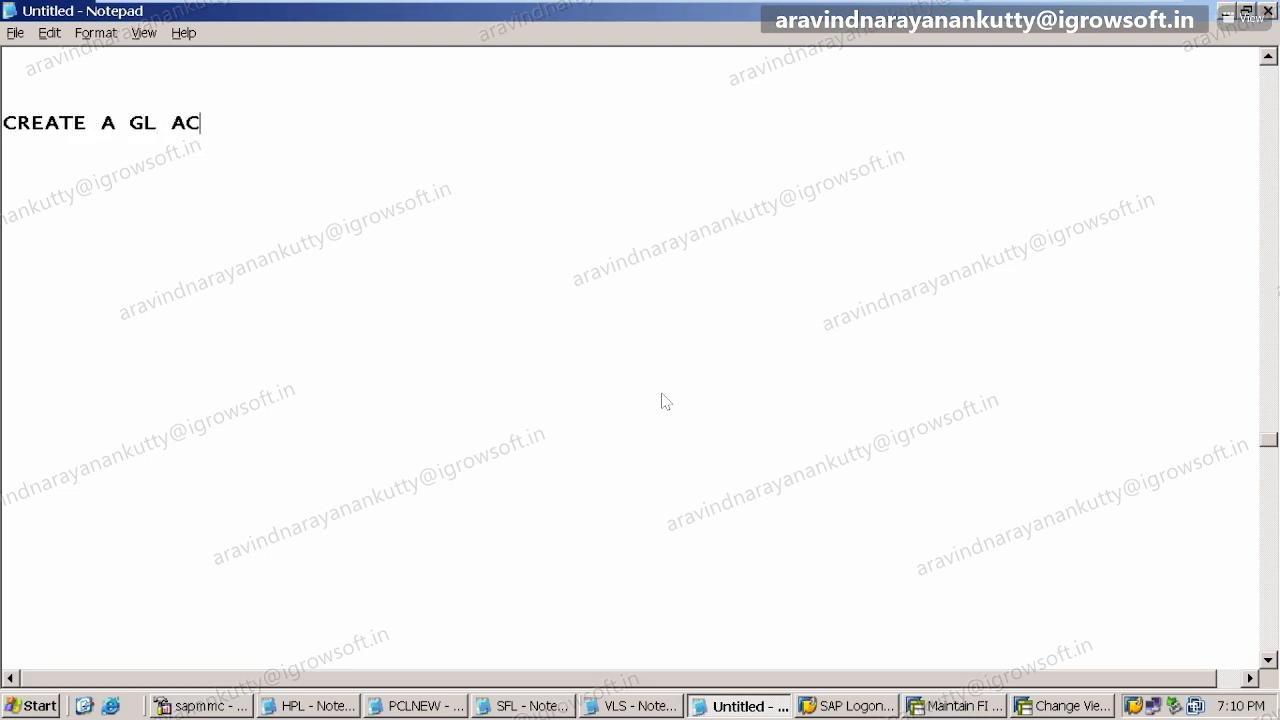
key(BackSpace)
key(BackSpace)
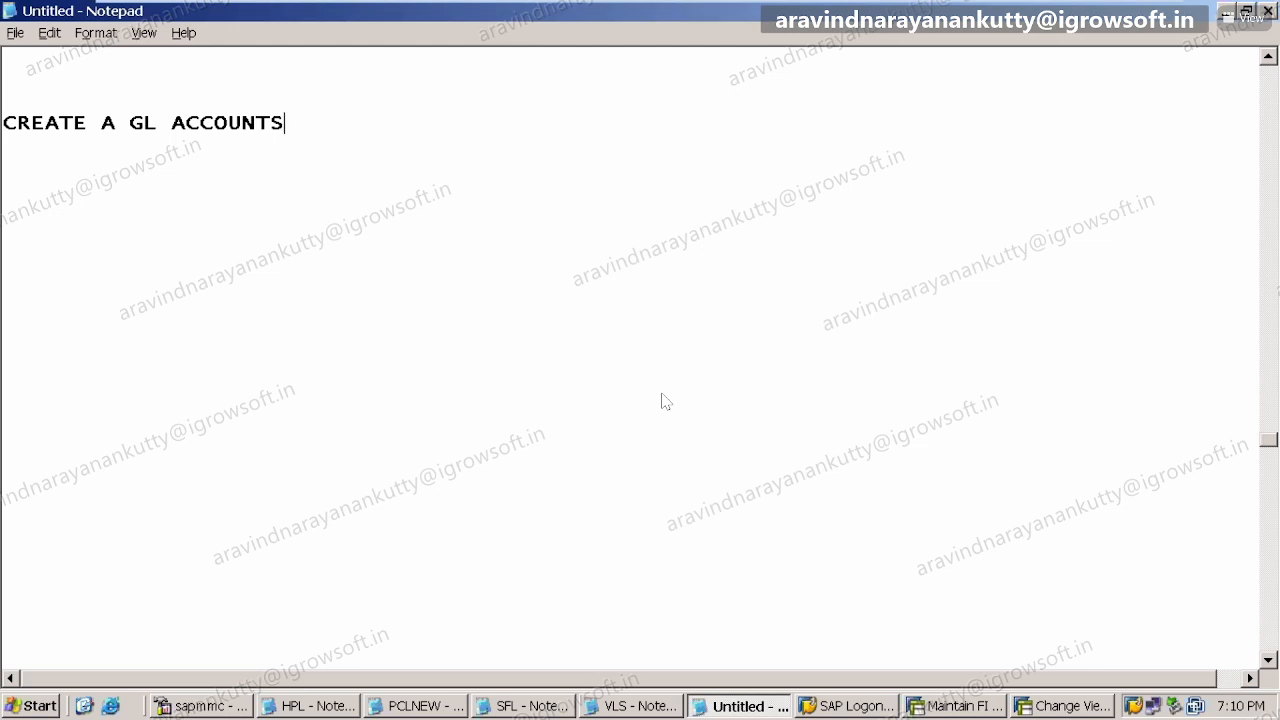
text(AND POST TO I)
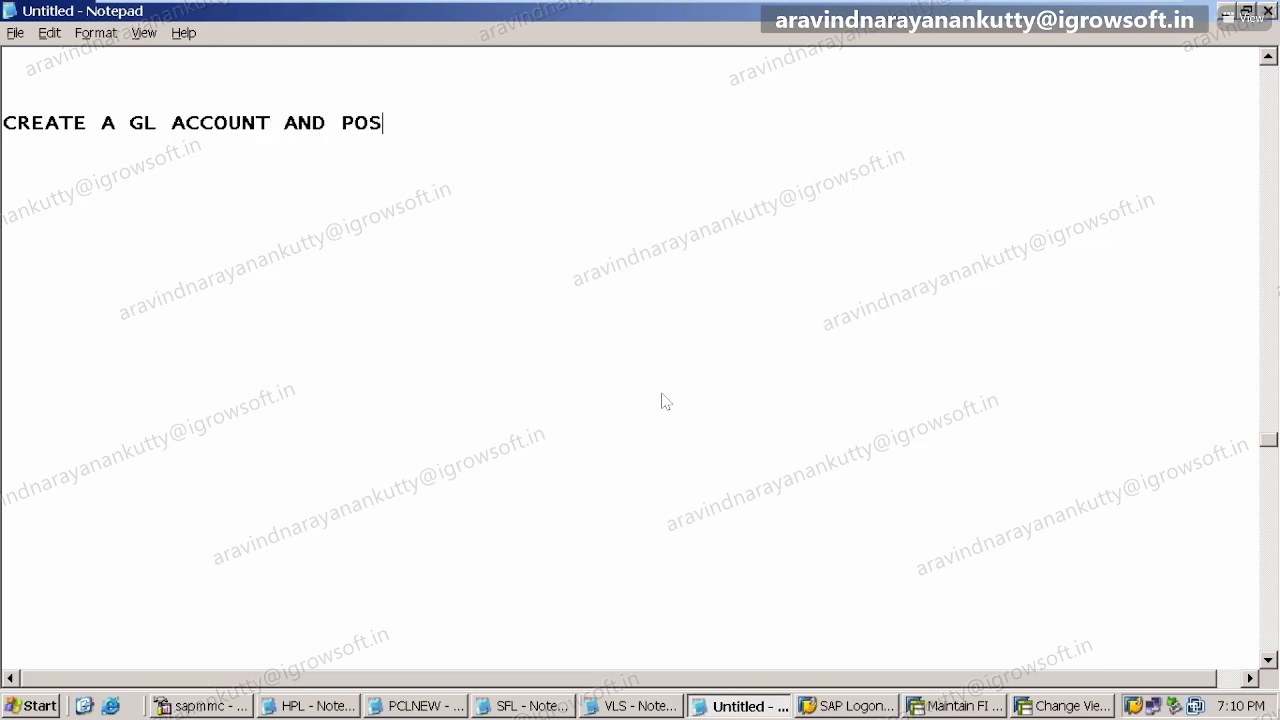
text(T)
- Add the line "CREATE SHARE CAPITAL AC : FS00" below the GL account heading
text(CREAT)
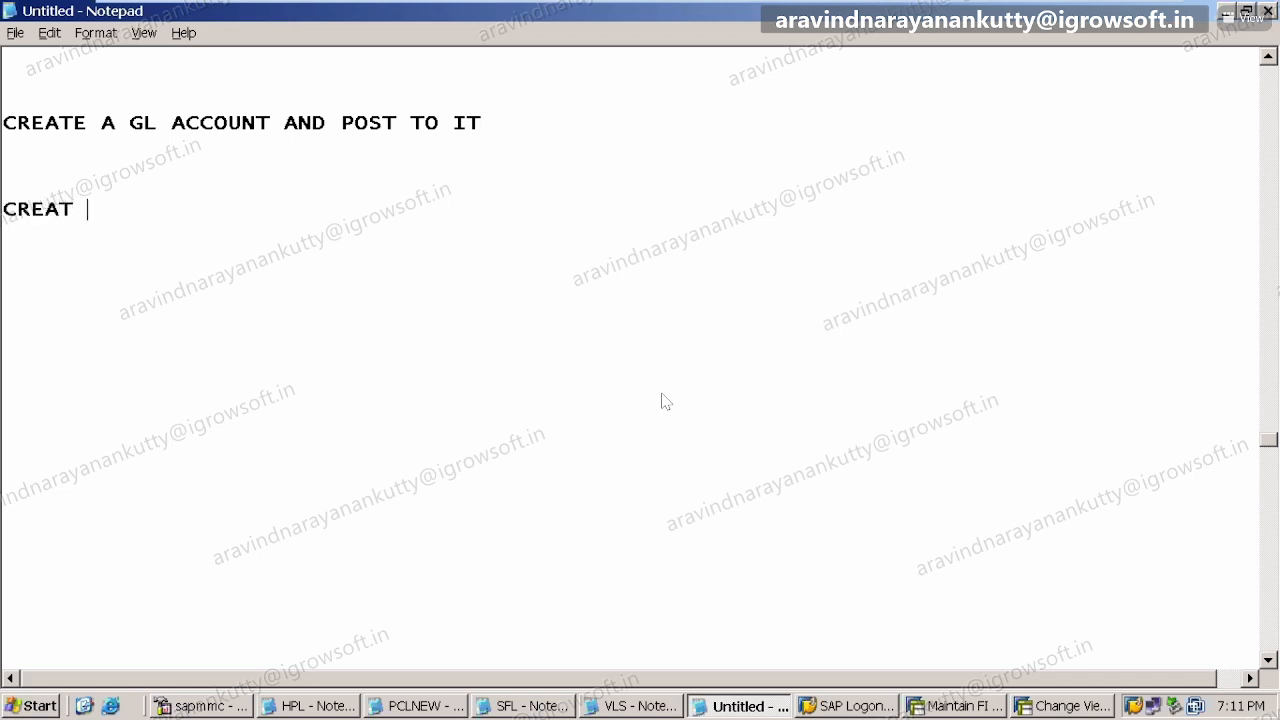
text(E SHARE CAP)
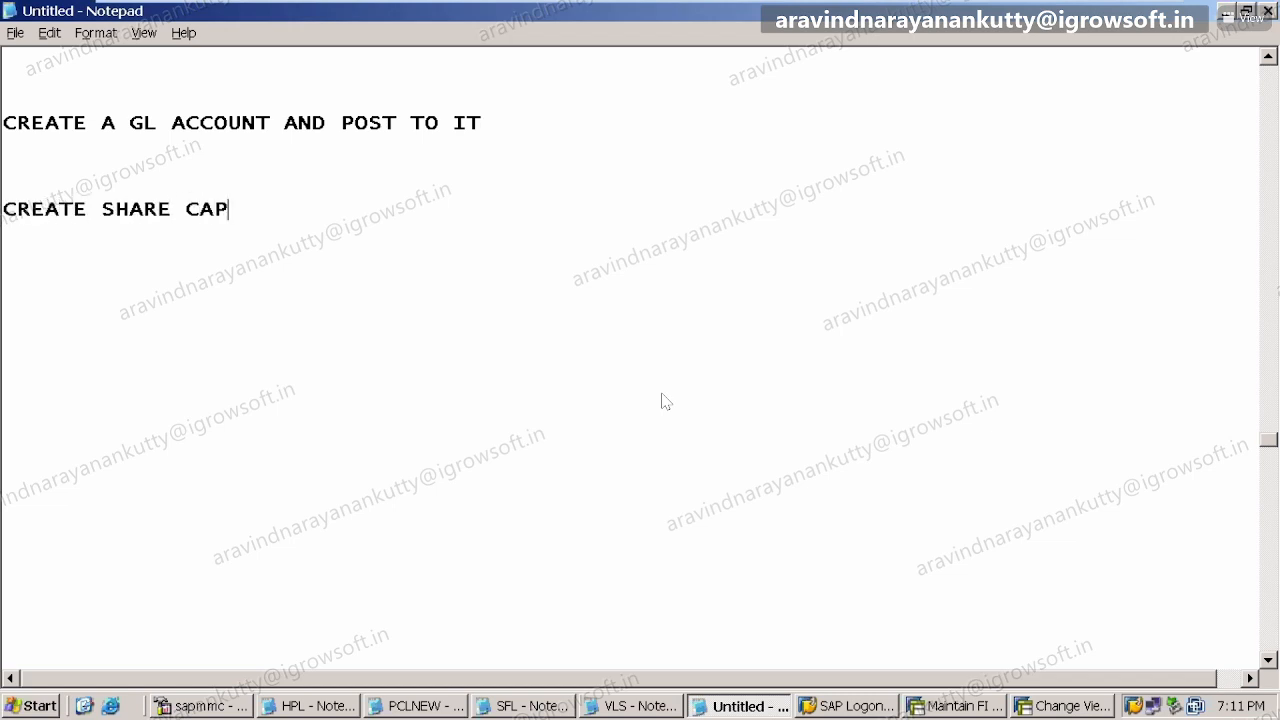
text(ITAL AC : FS00)
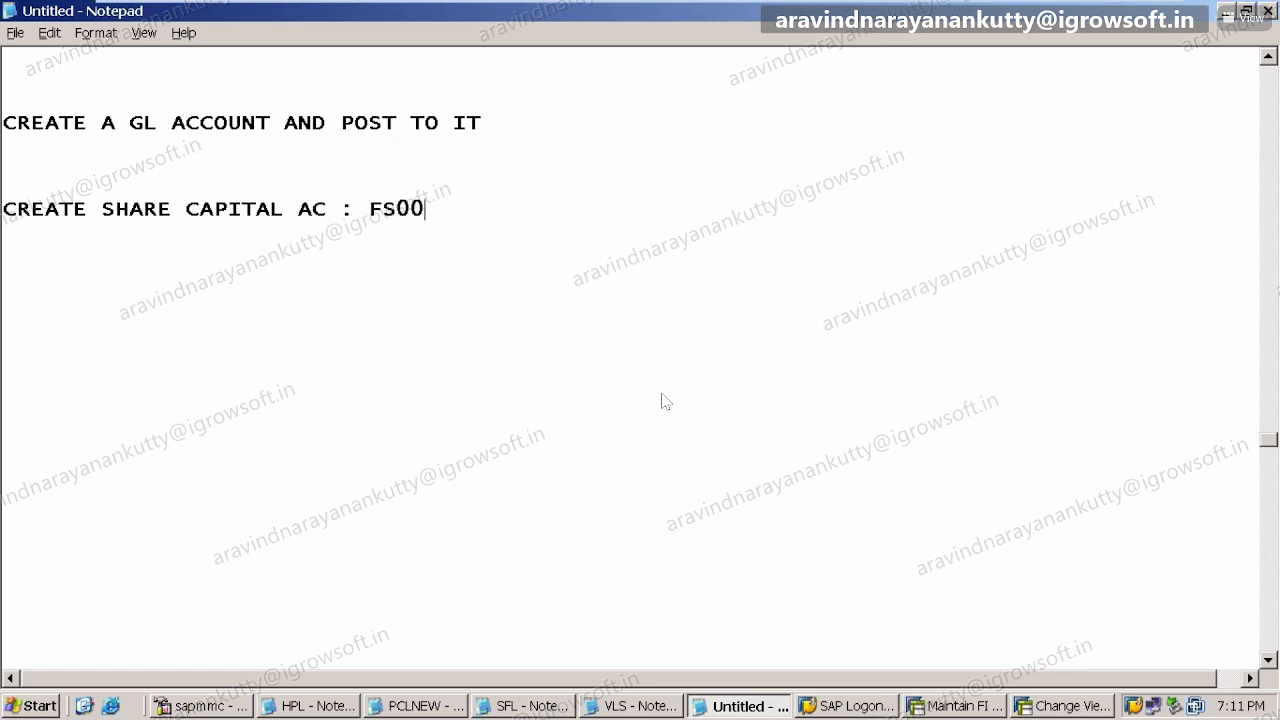
- Switch to the SAP session and start transaction FS00 for central G/L account maintenance
mouse_move(617, 8)
mouse_move(952, 2)
key(alt+Tab)
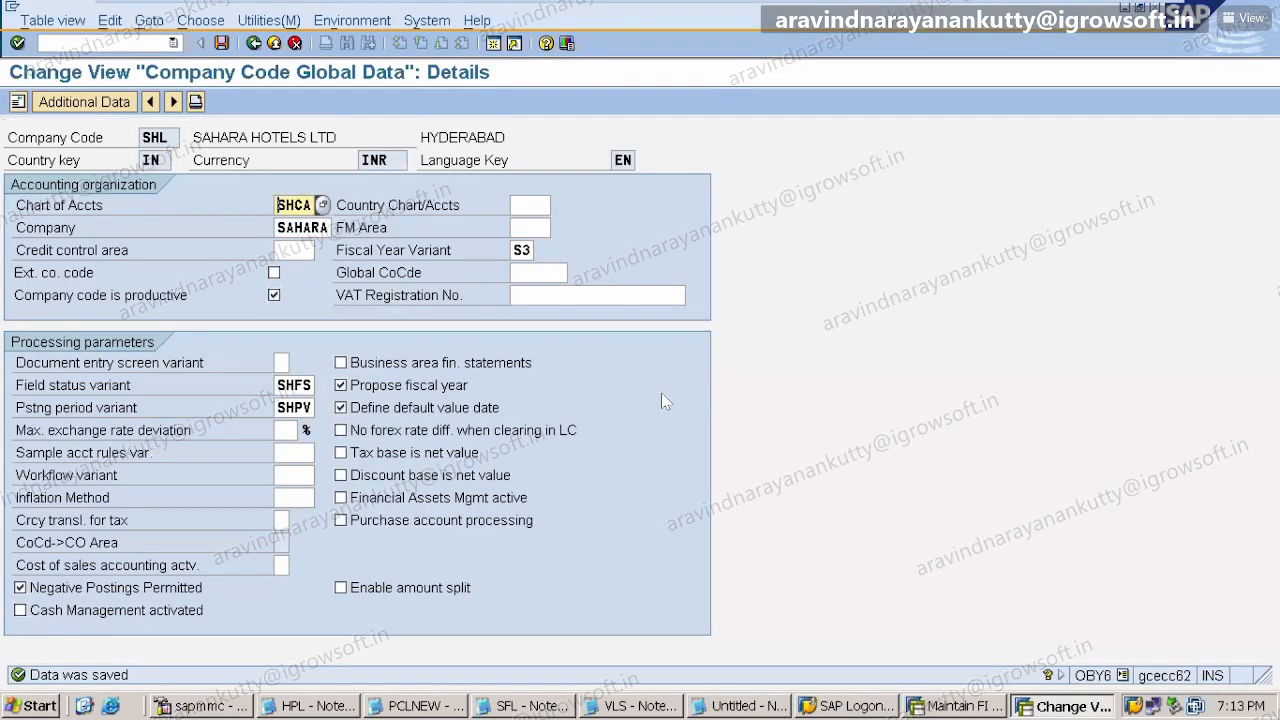
key(ctrl+slash)
text(/nfs00)
key(Return)
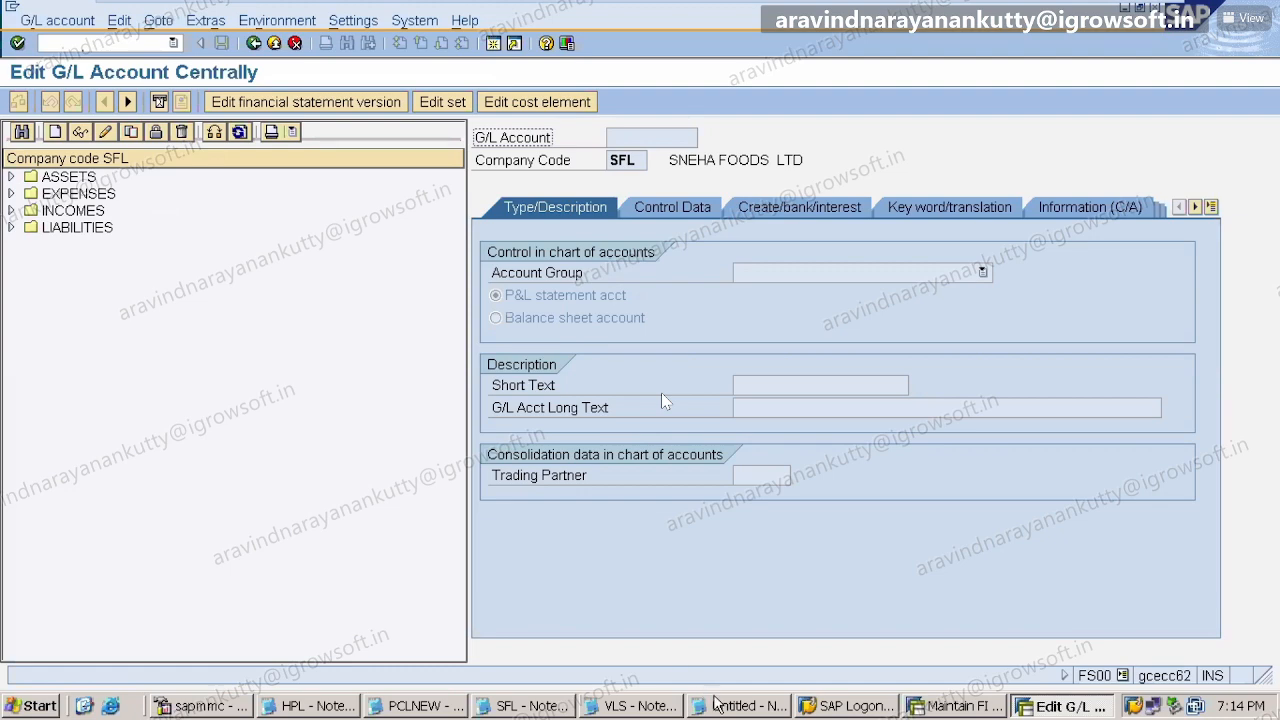
- Review the share capital line in the Notepad notes, highlighting the word CREATE, and return to the SAP session
click(745, 706)
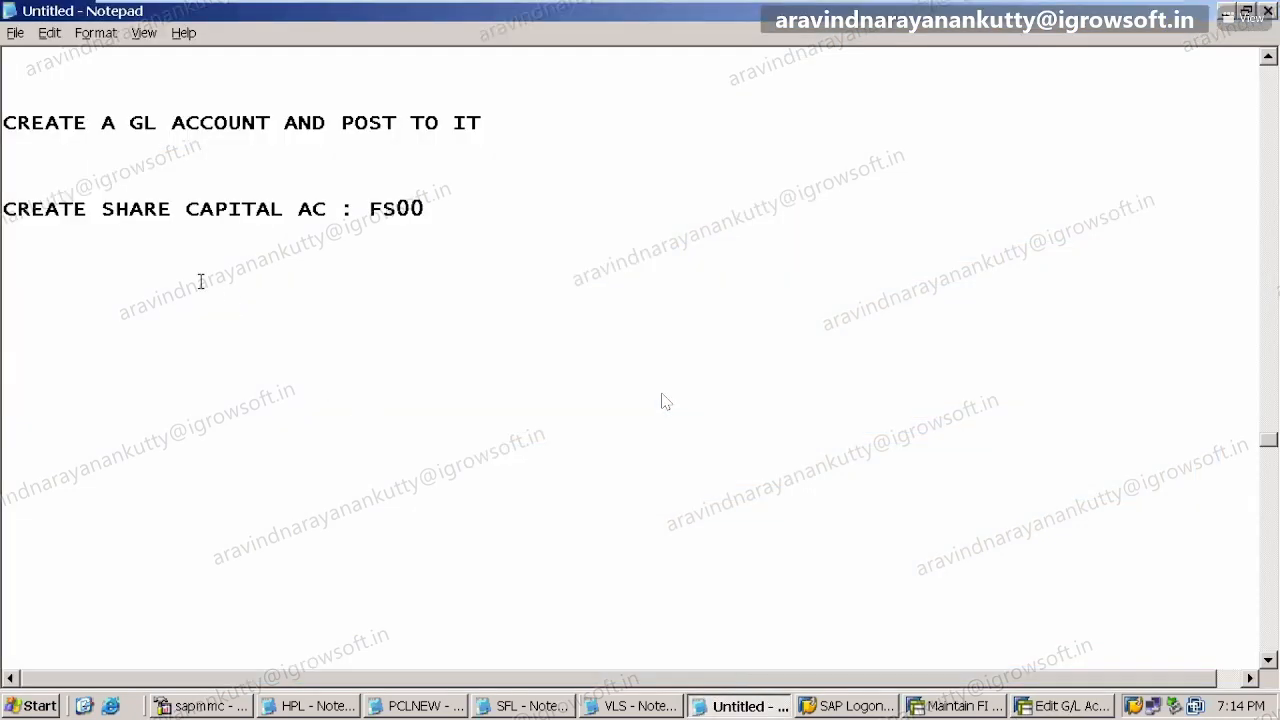
drag(91, 211, 2, 211)
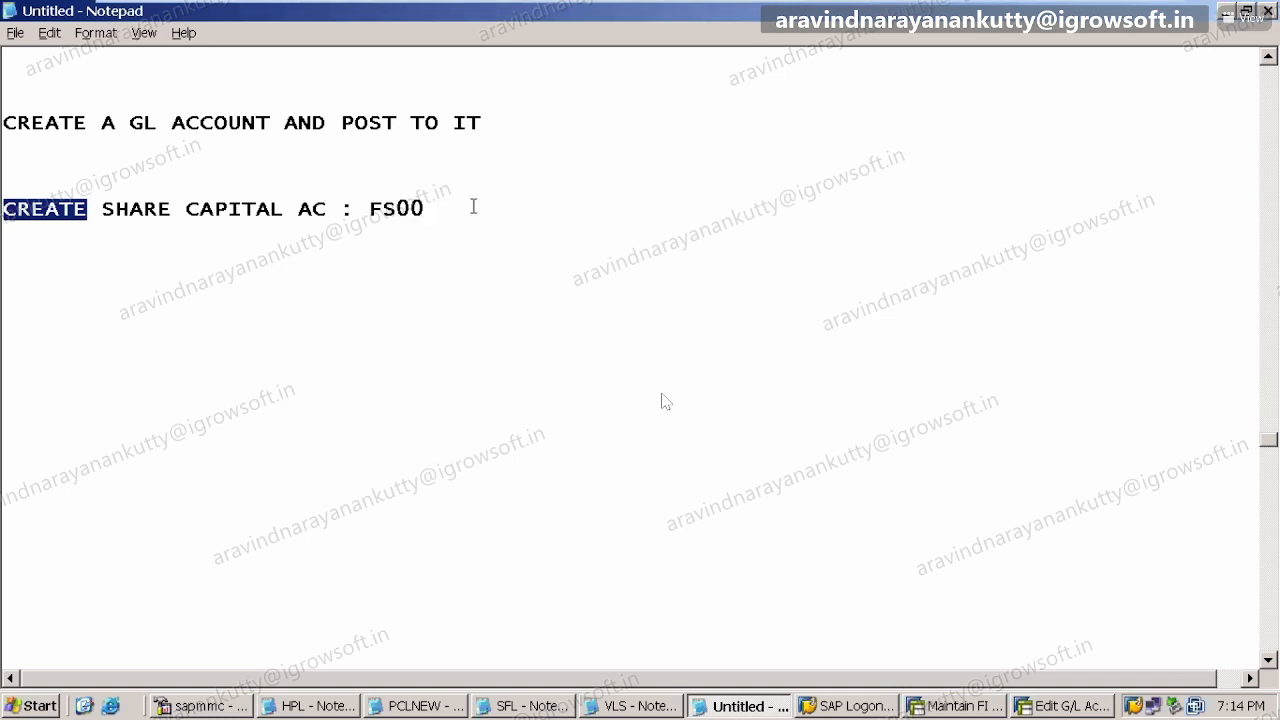
click(1080, 706)
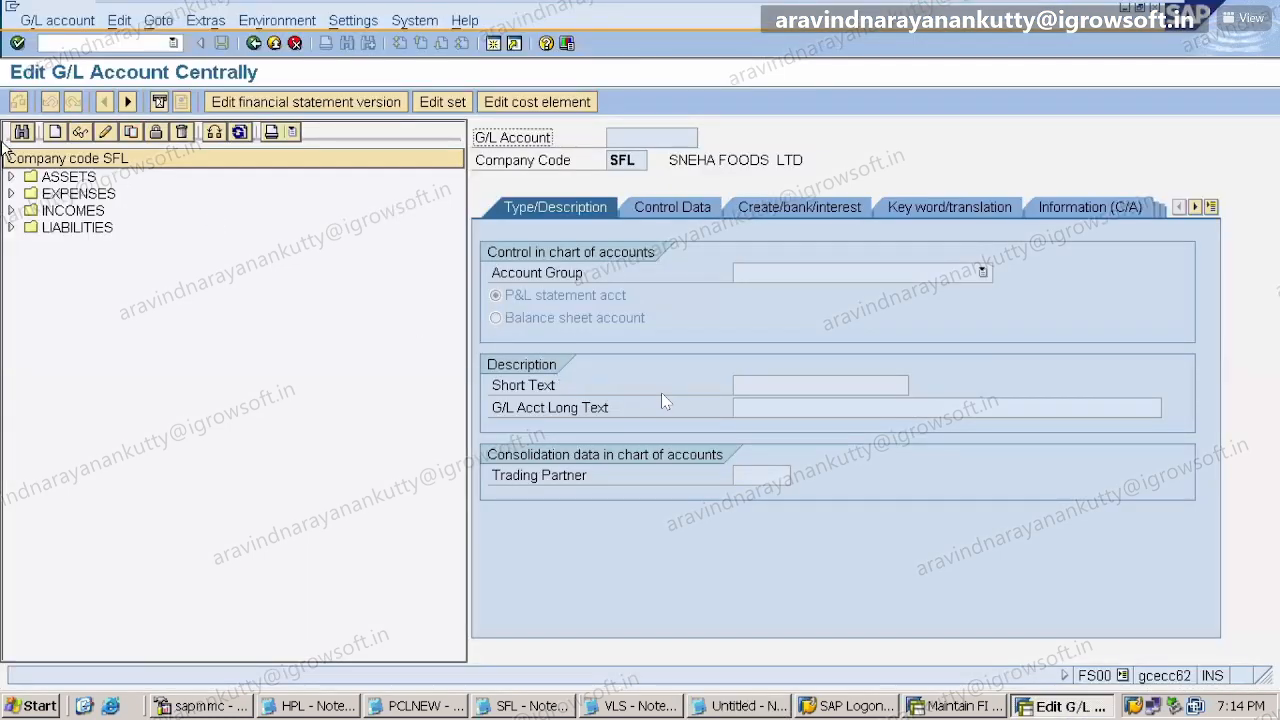
- Start creating G/L account 100000 in company code SHL
click(53, 135)
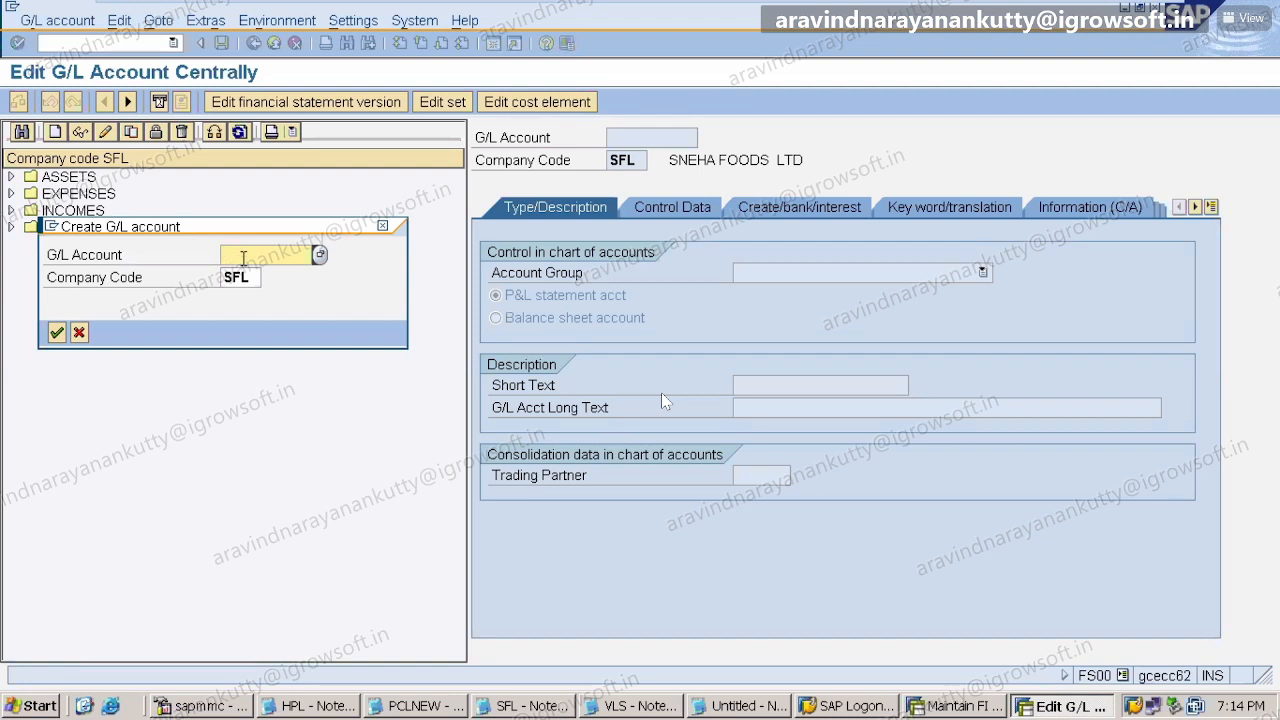
text(100000)
click(244, 277)
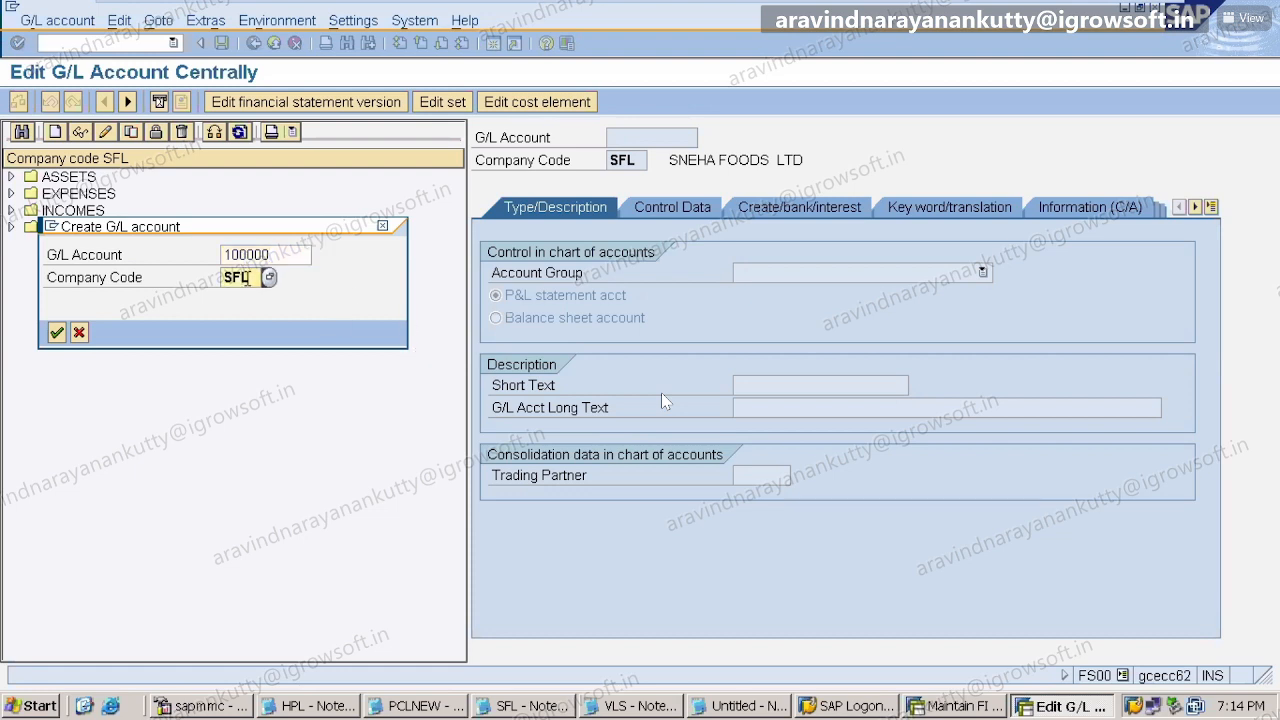
key(BackSpace)
key(BackSpace)
key(BackSpace)
text(SH)
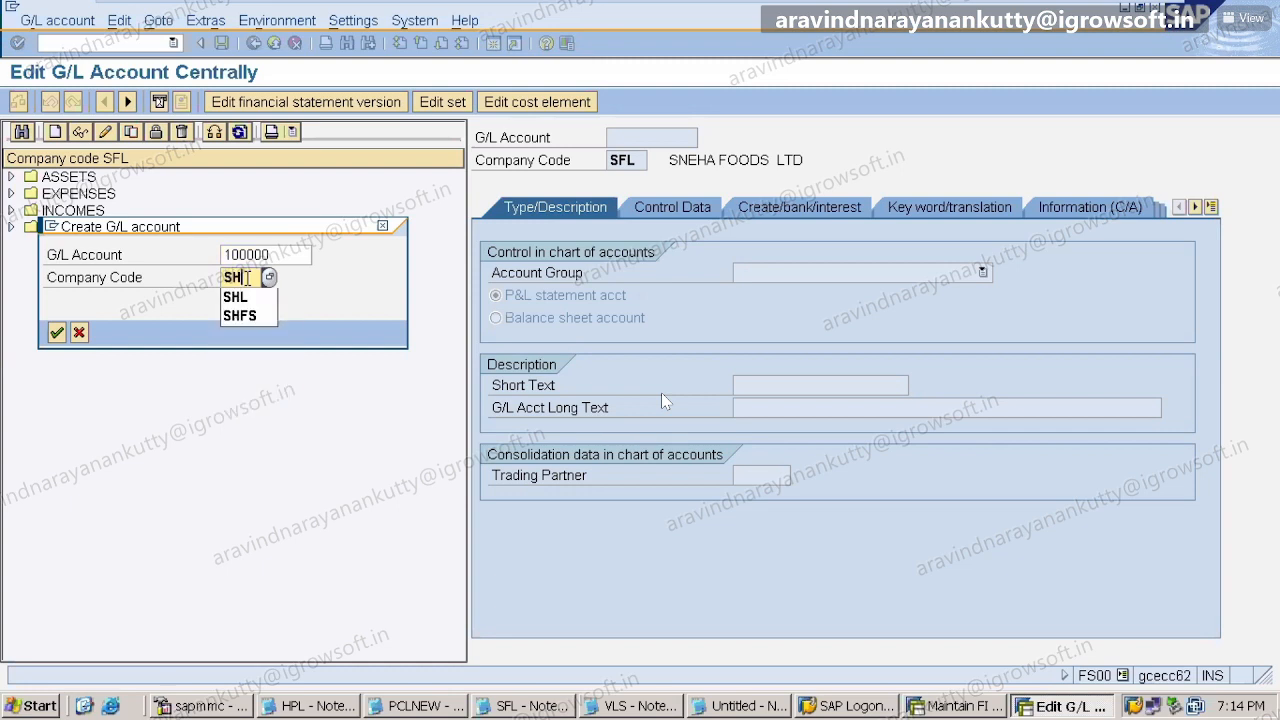
text(L)
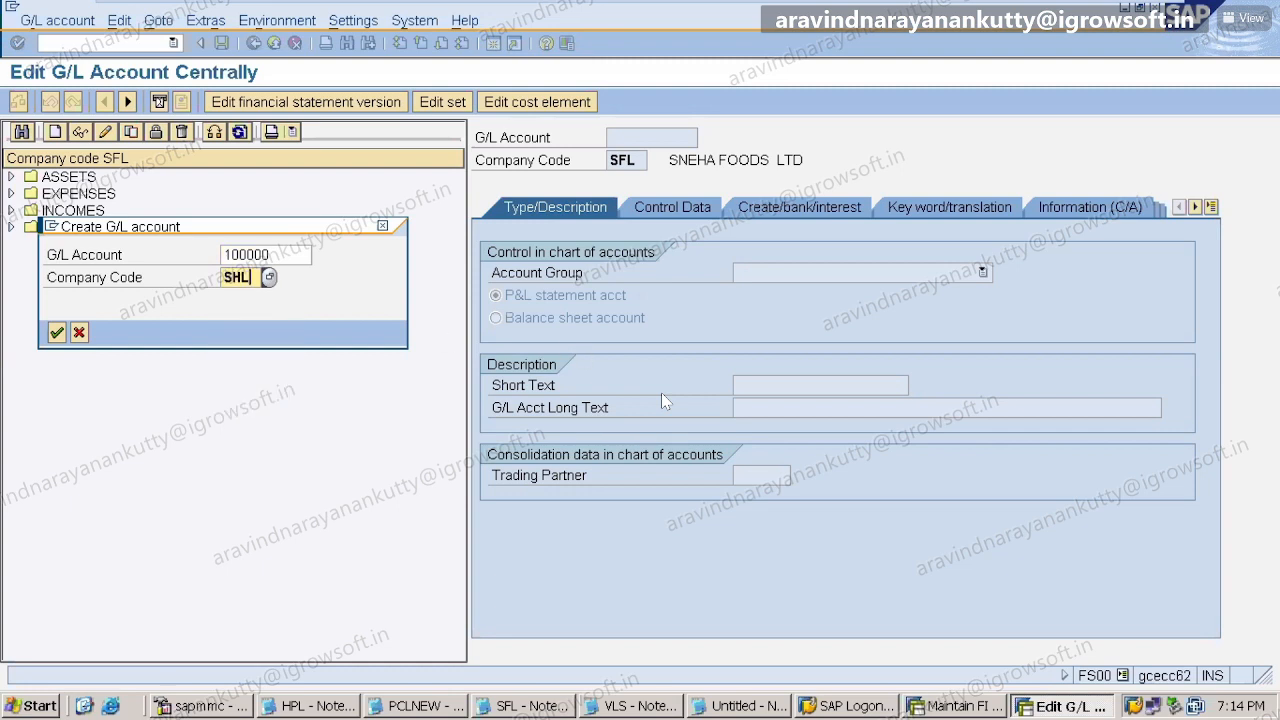
key(Return)
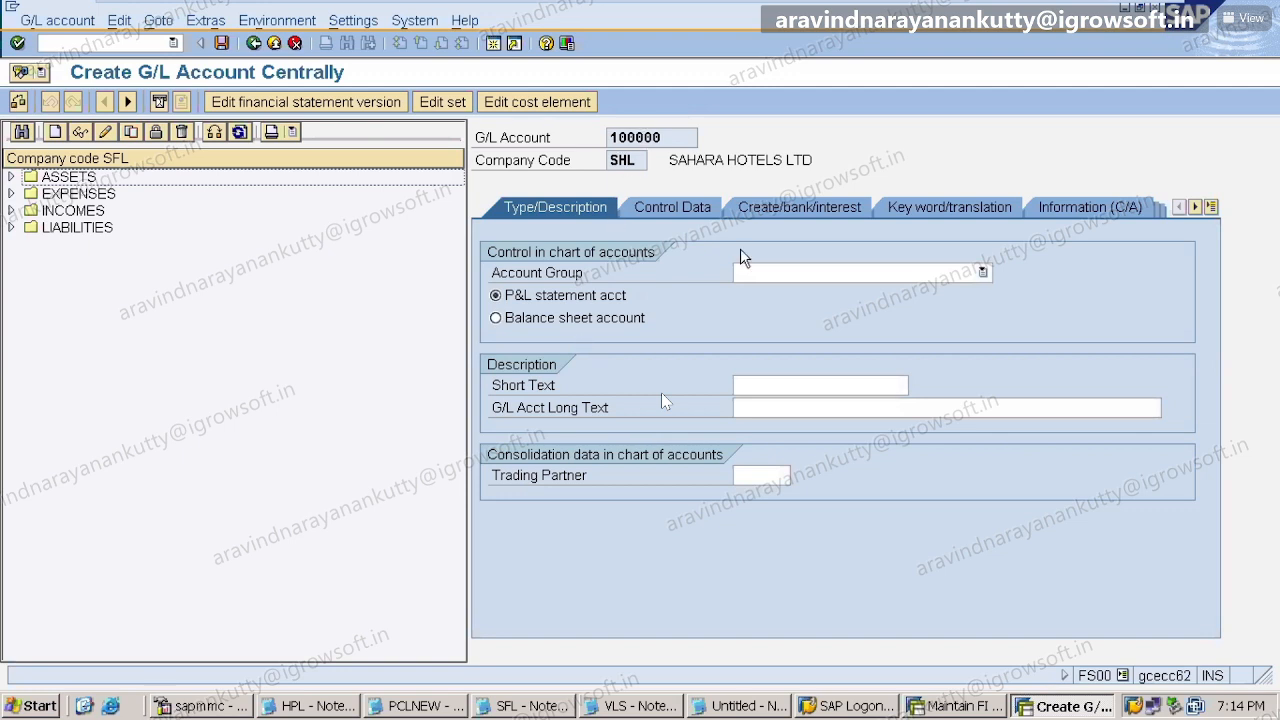
- Set the account group to LIAB LIABILITIES and classify the G/L account as a balance sheet account
click(855, 280)
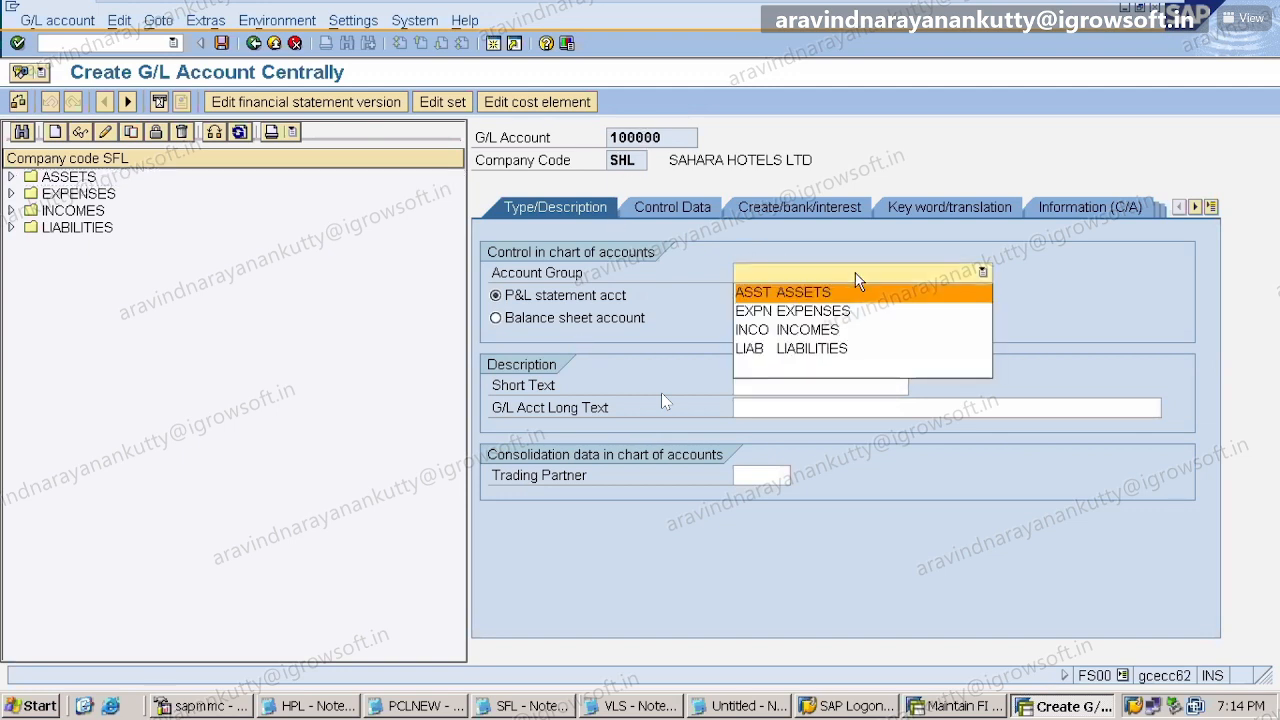
click(862, 352)
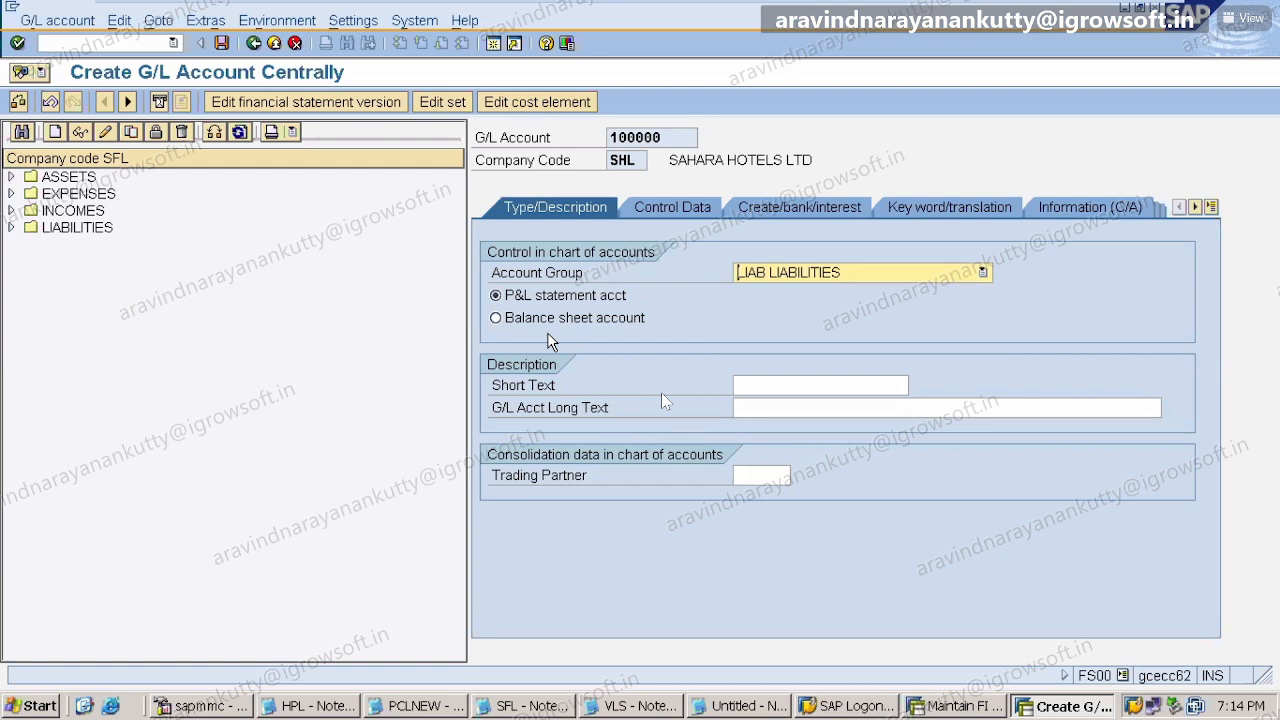
click(497, 318)
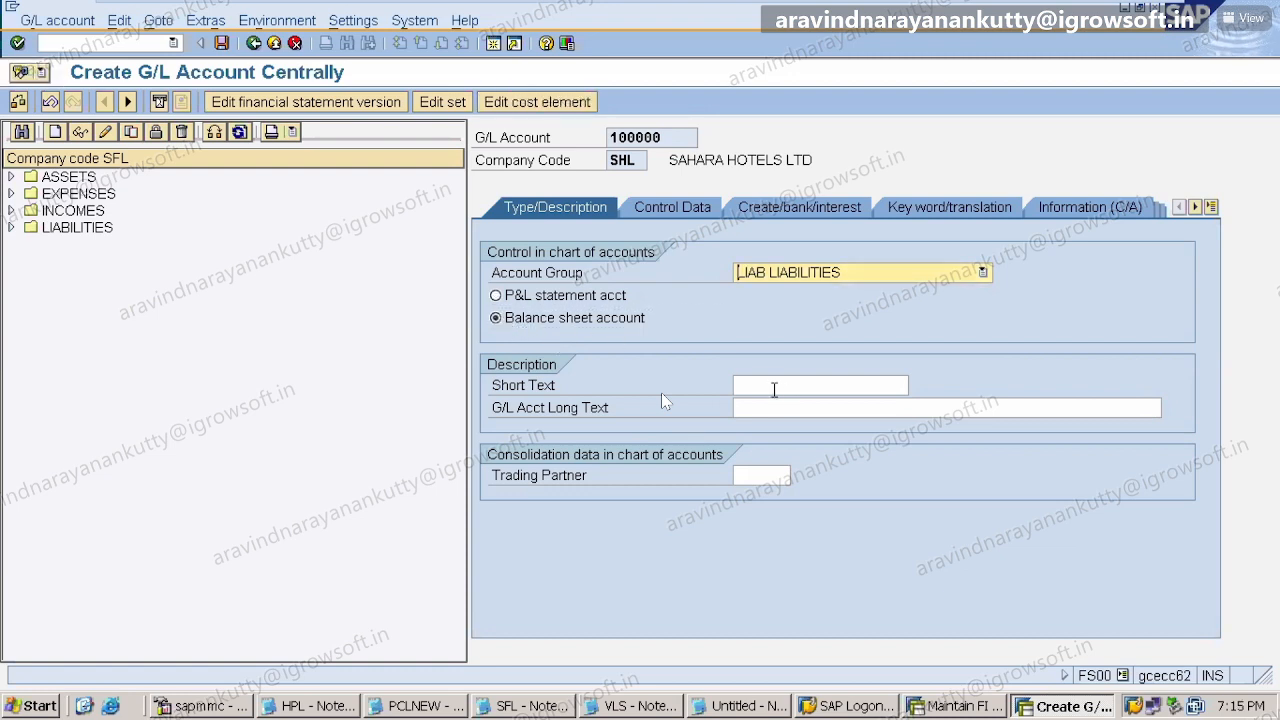
- Enter SHARE CAPITAL AC as both the short text and the G/L account long text
click(774, 389)
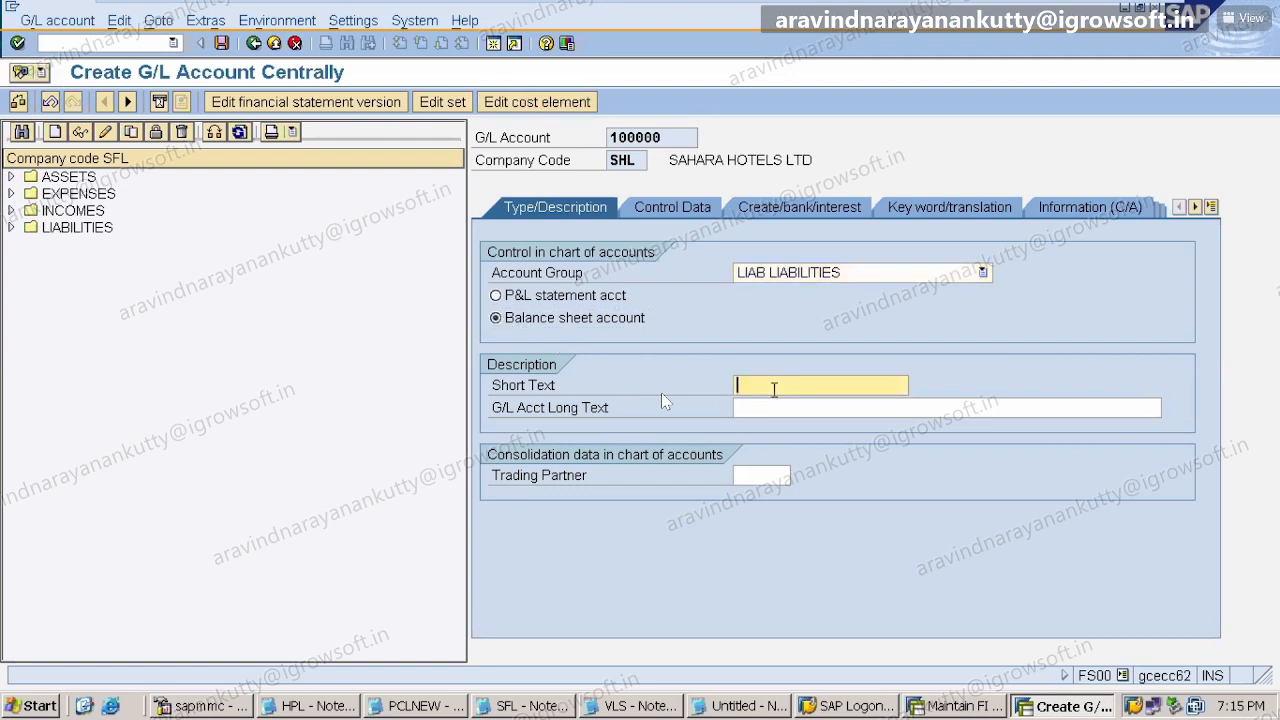
text(SHARE)
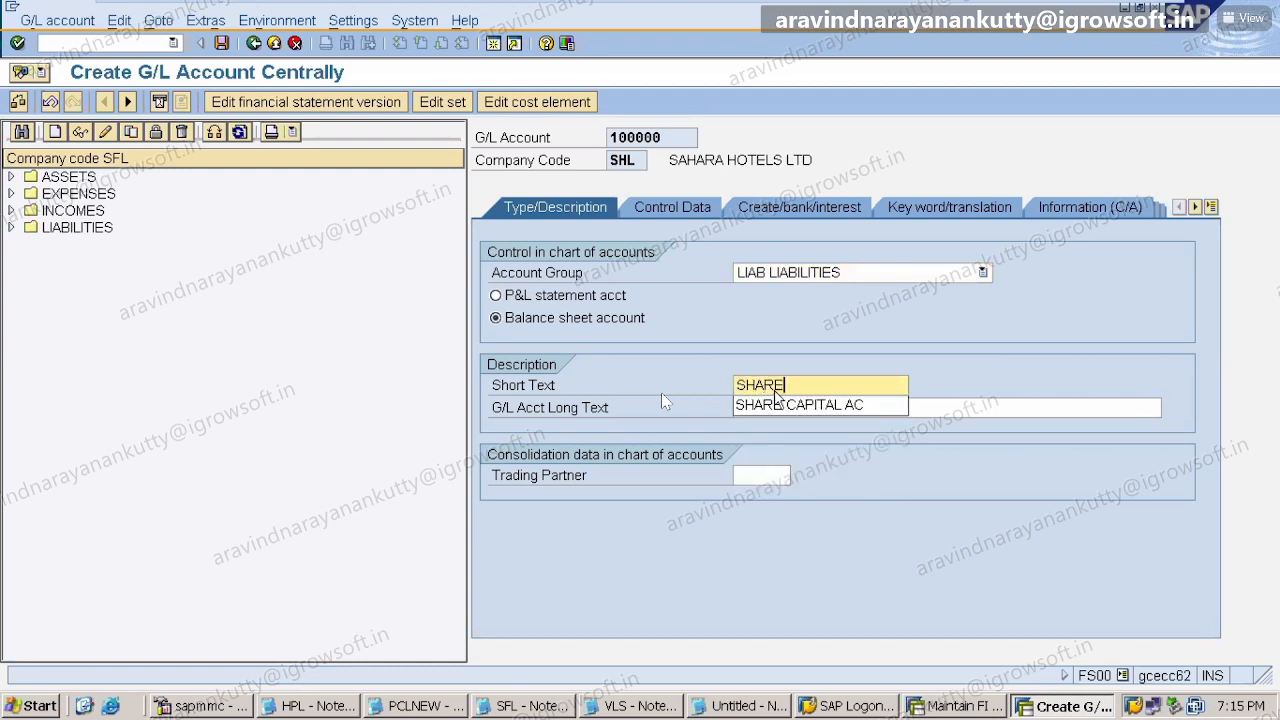
text( CAPITAL AC)
click(772, 405)
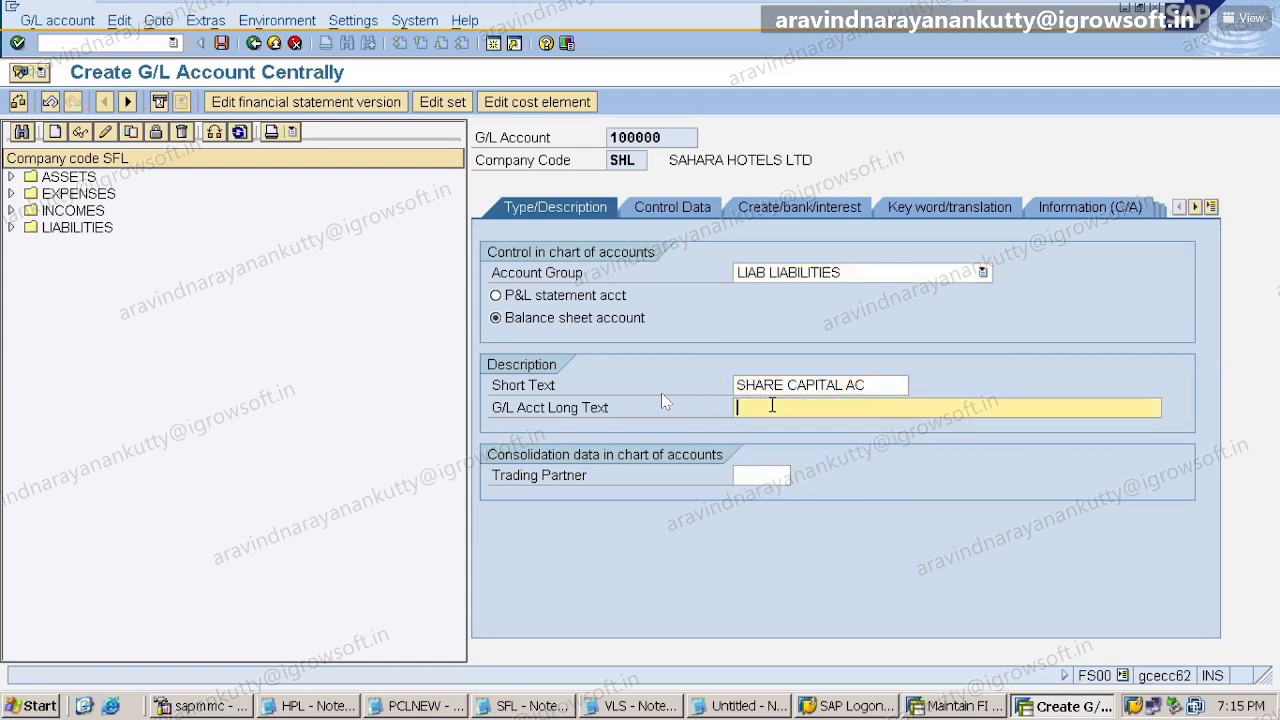
text(SHARE CAPI)
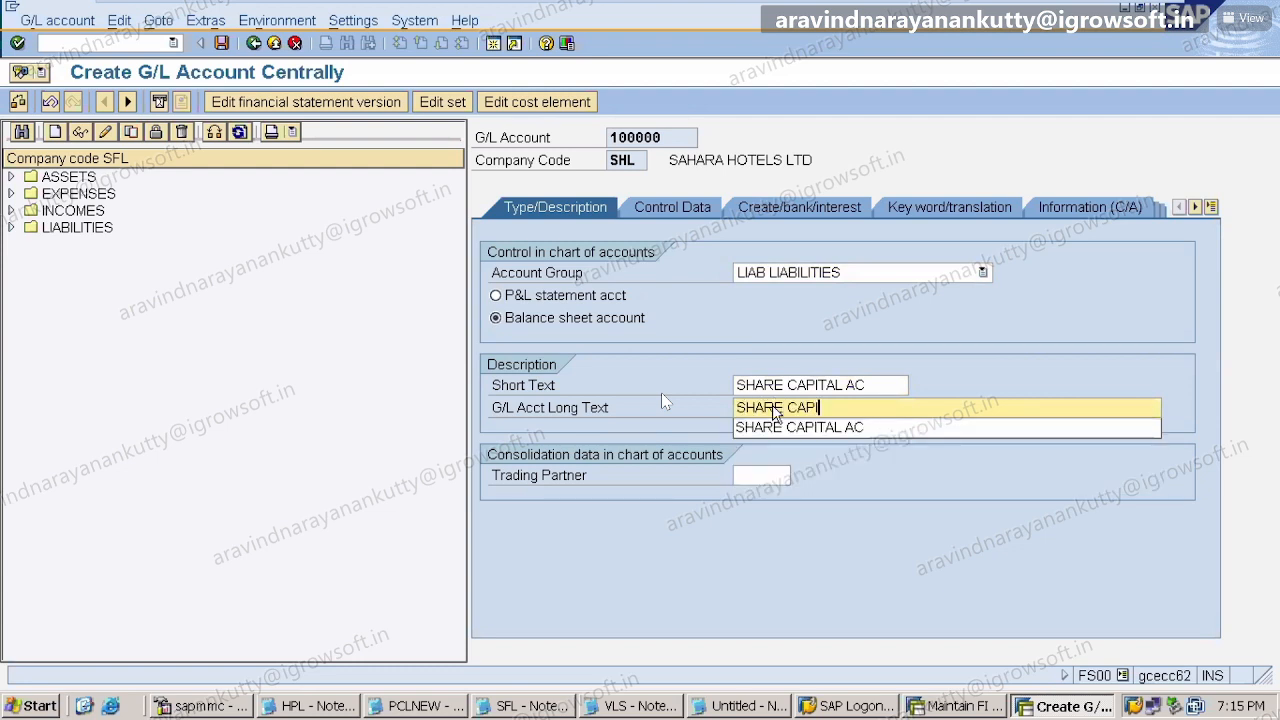
text(TAL AC)
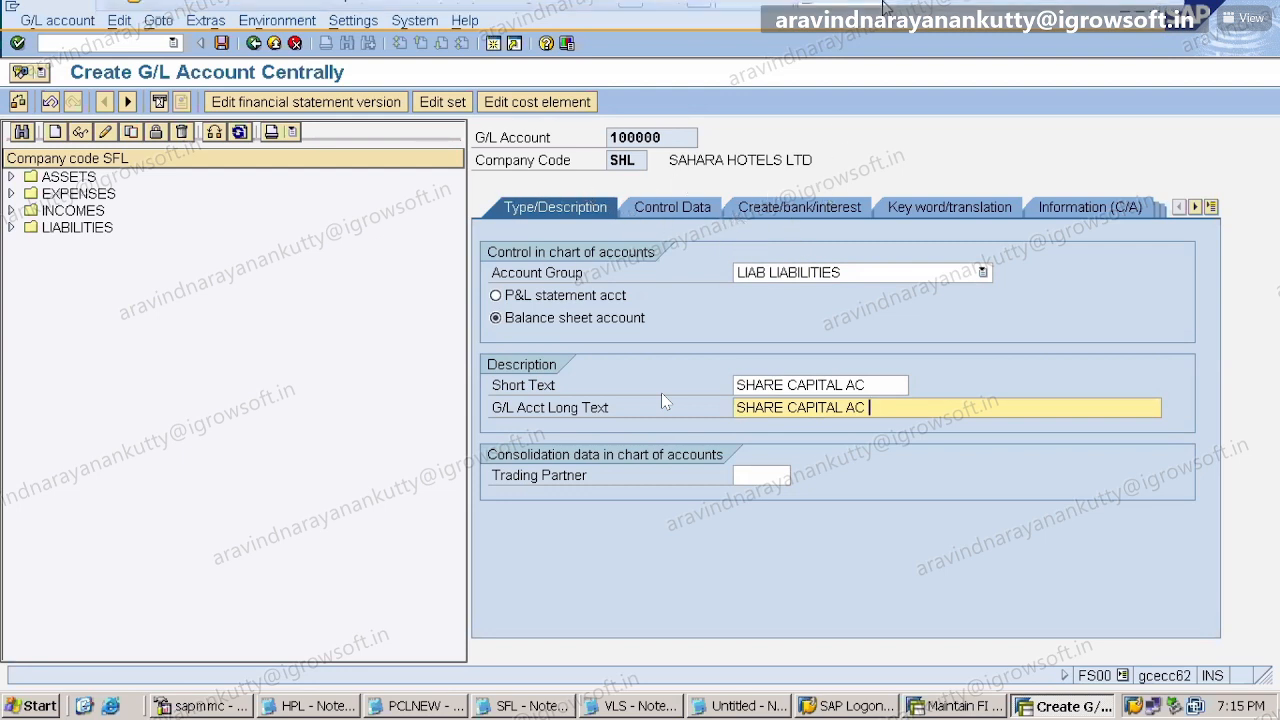
mouse_move(883, 8)
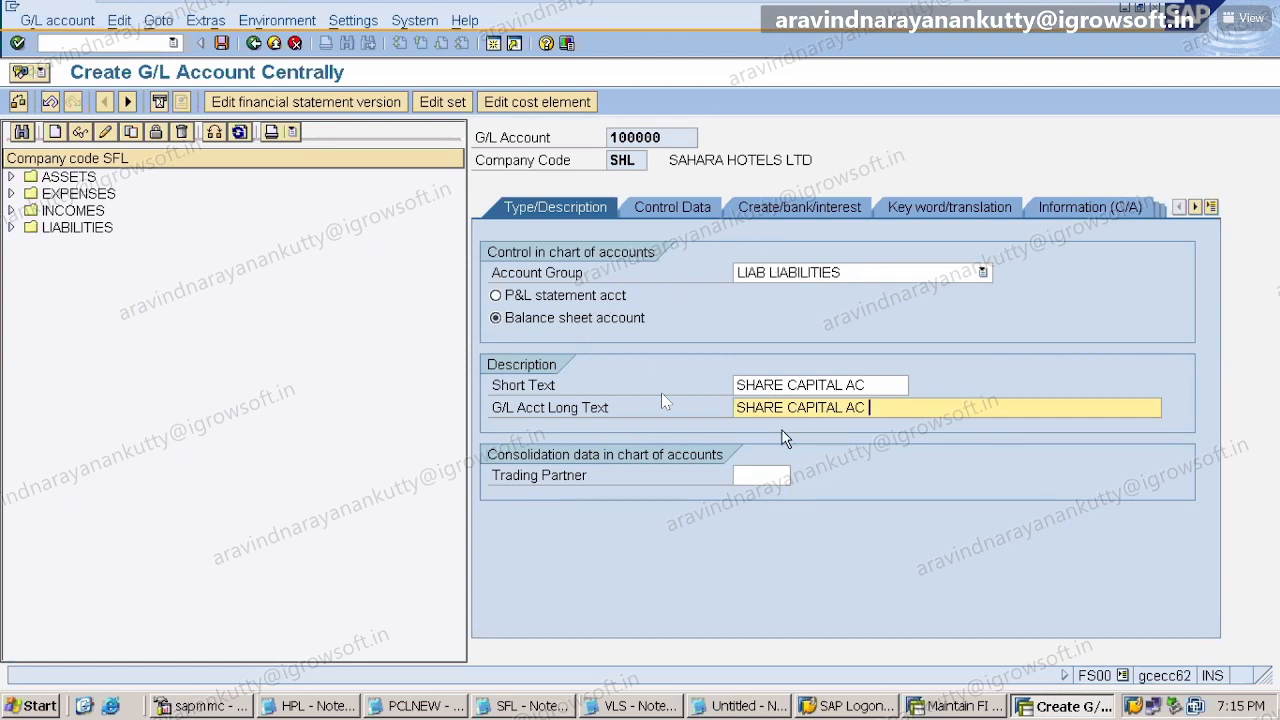
- In the account's control data, enable only balances in local currency and line item display
click(679, 207)
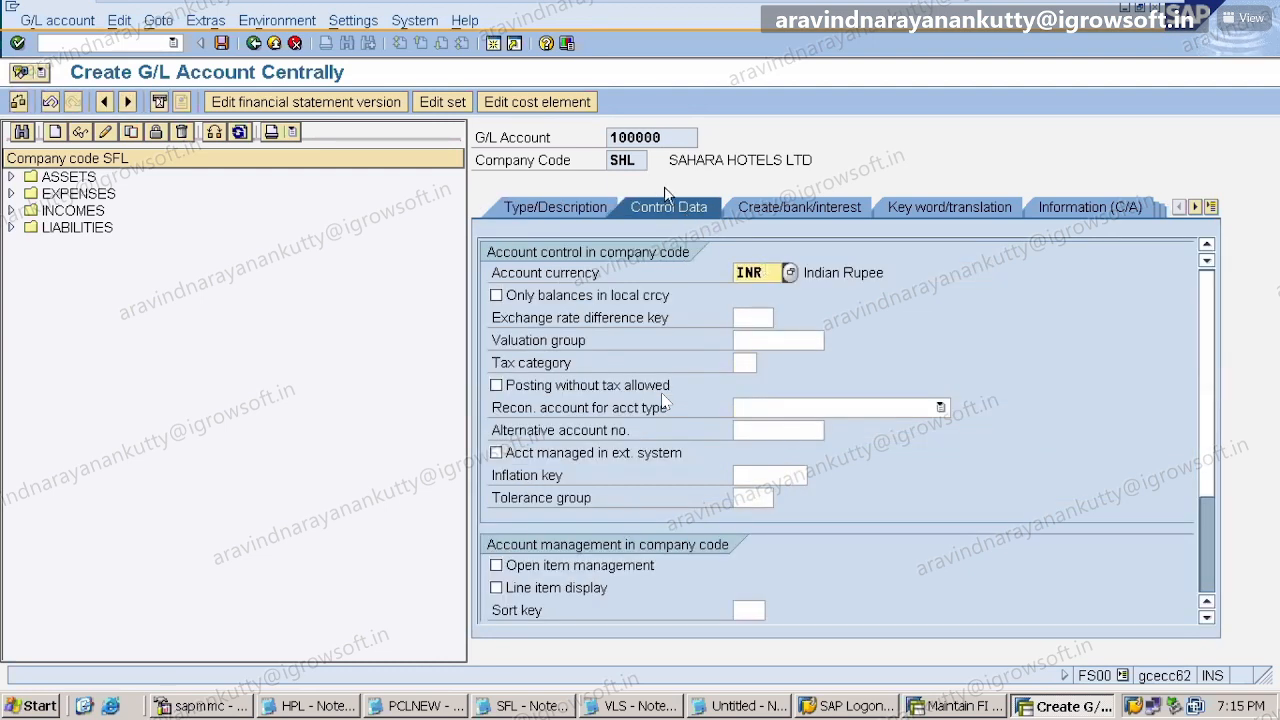
click(554, 203)
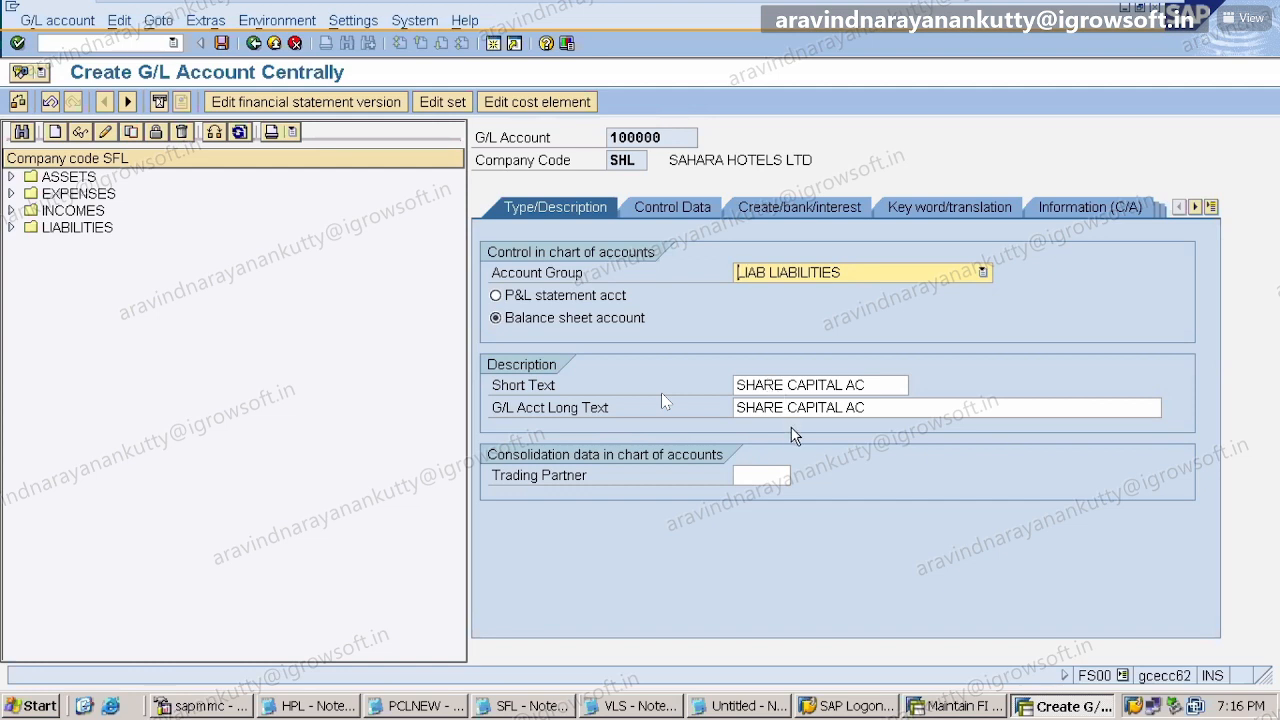
click(664, 212)
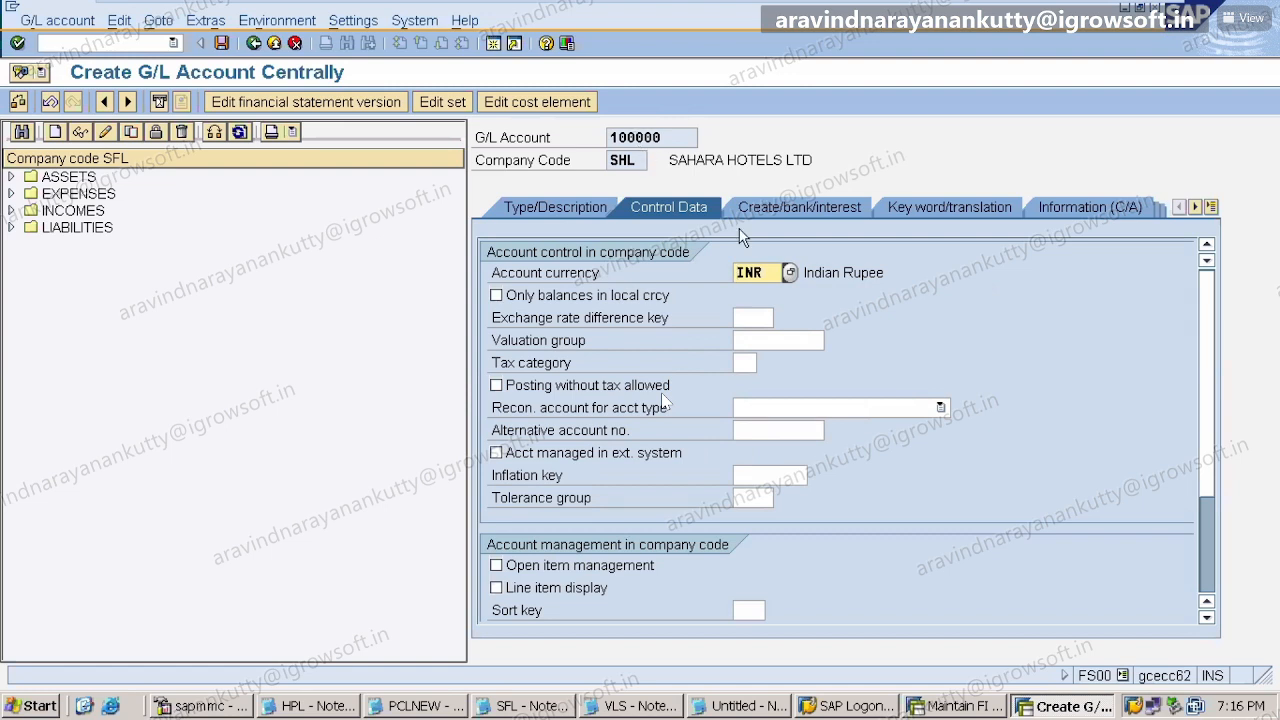
click(497, 297)
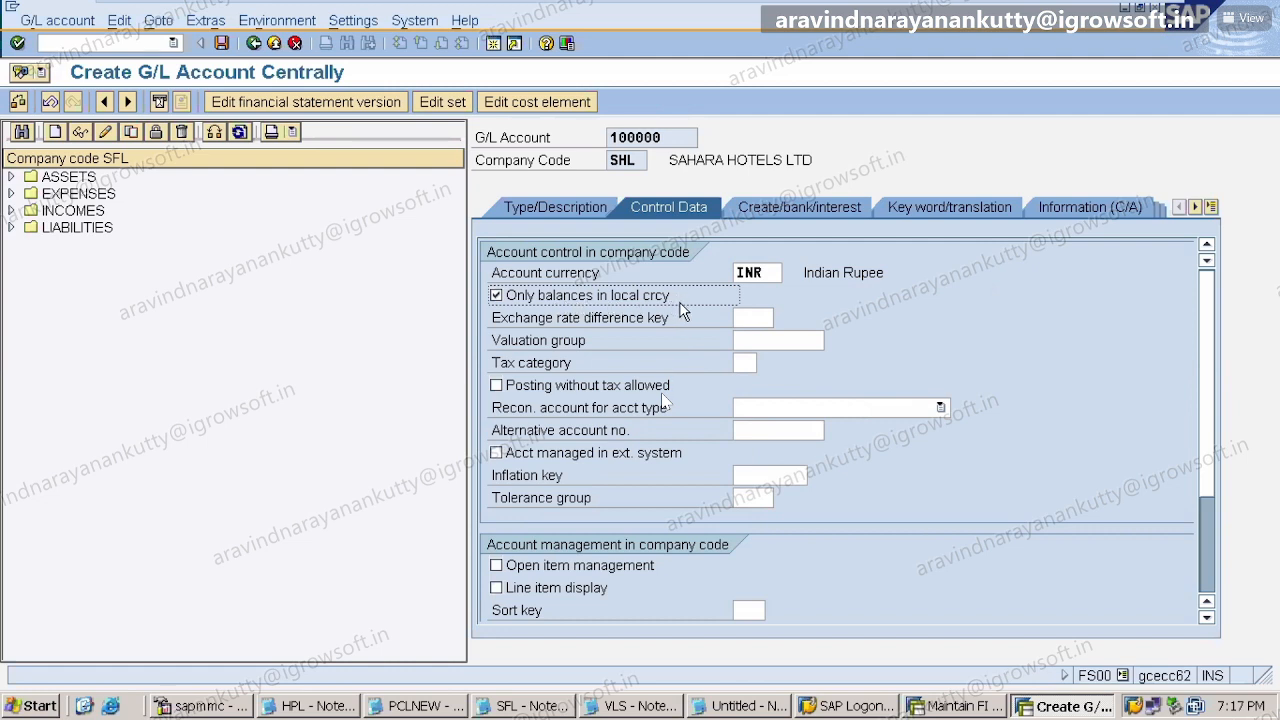
click(496, 589)
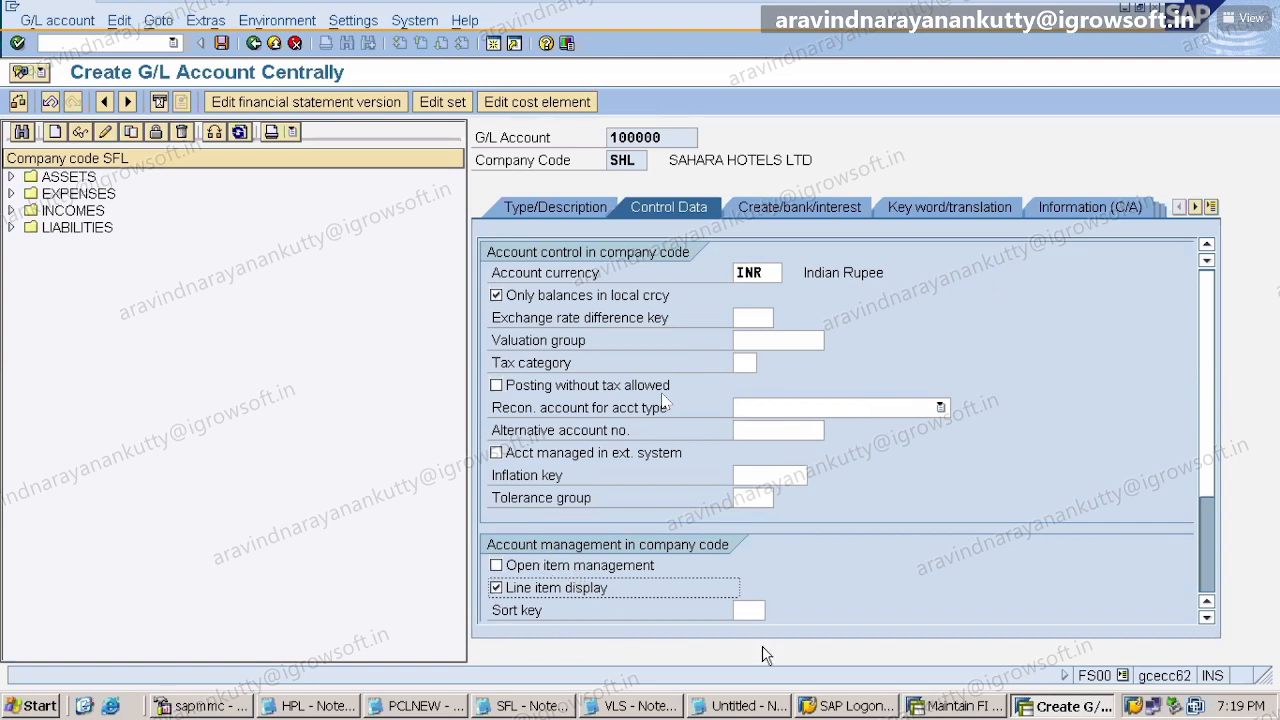
- Look through the available sort keys and assign sort key 001, Posting date, to the account
click(742, 610)
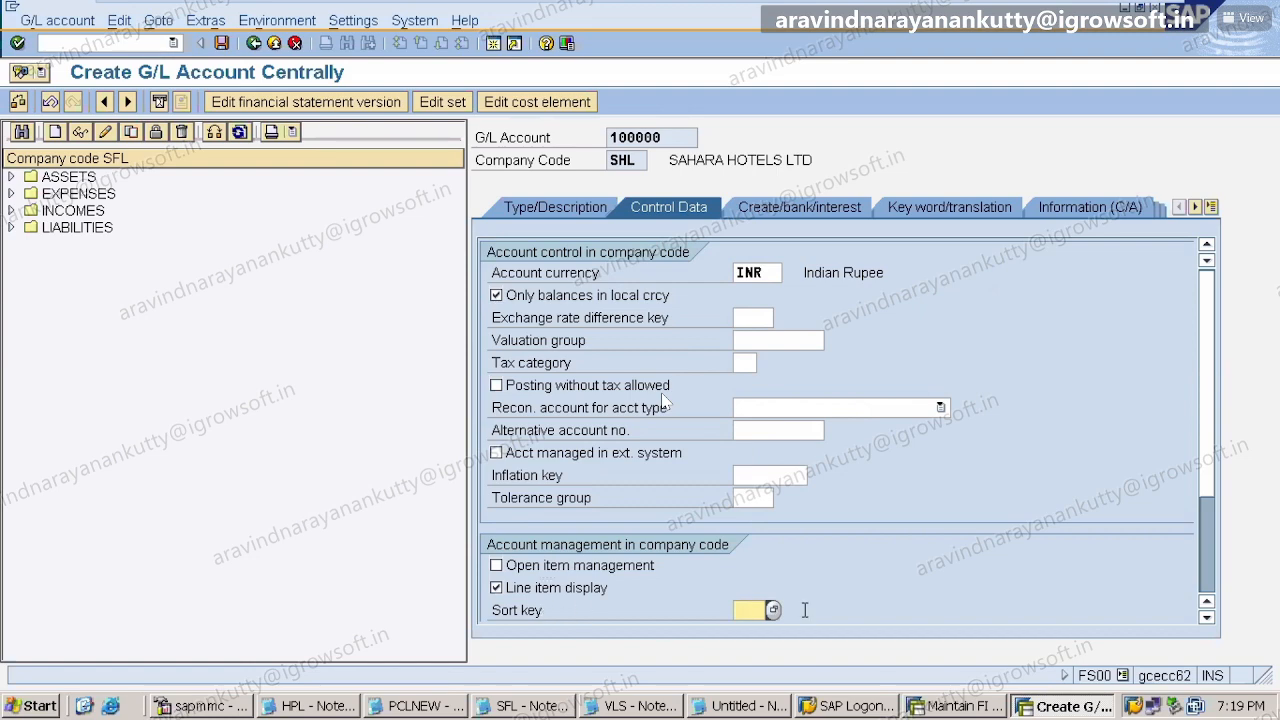
click(770, 612)
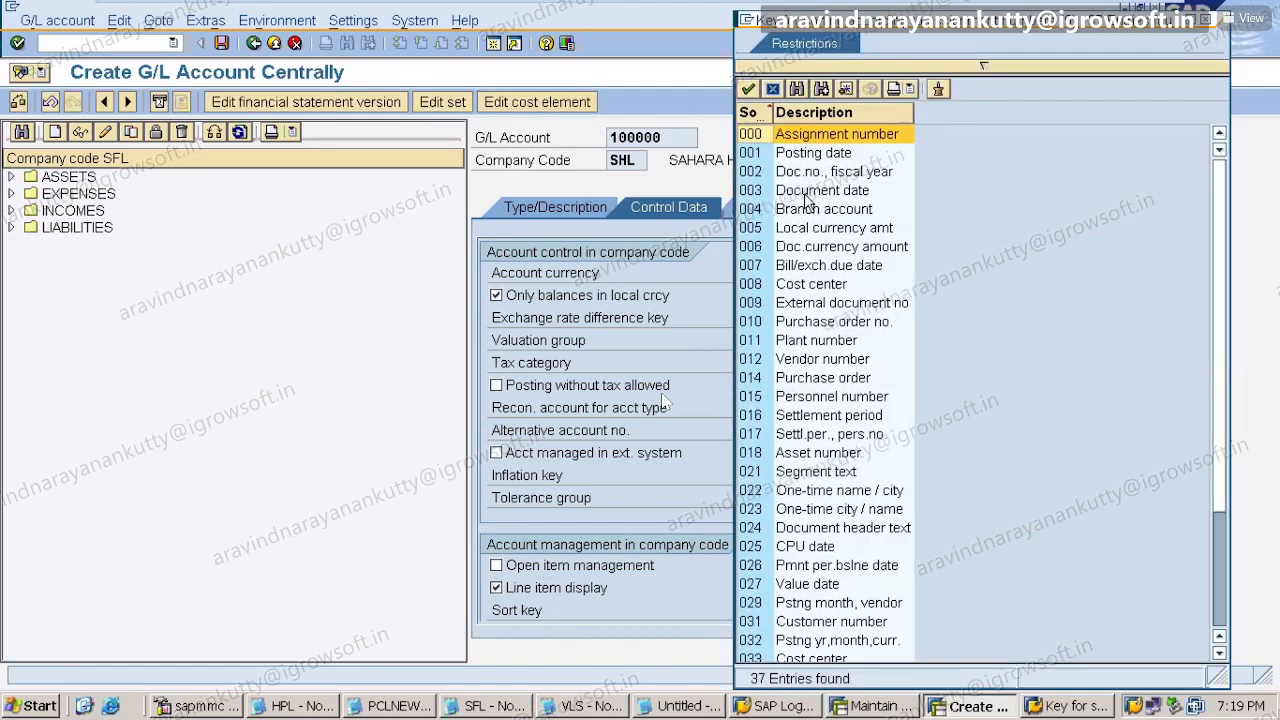
click(802, 158)
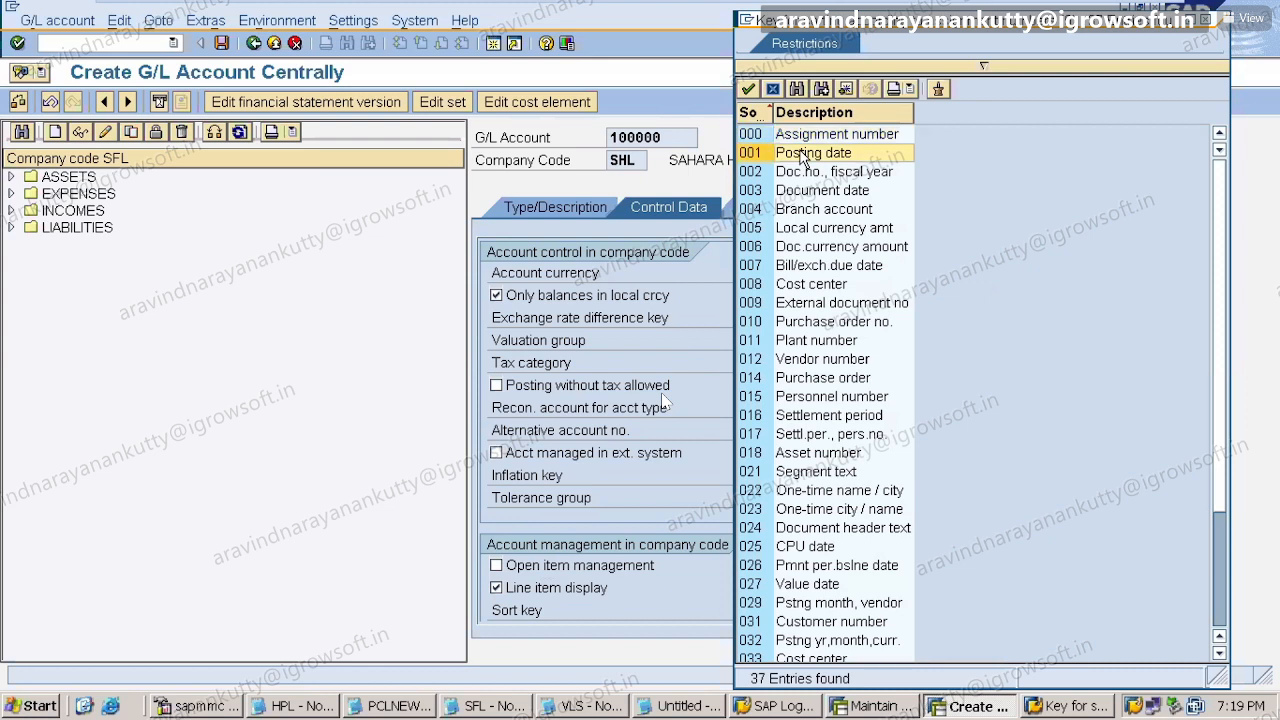
click(806, 228)
click(804, 212)
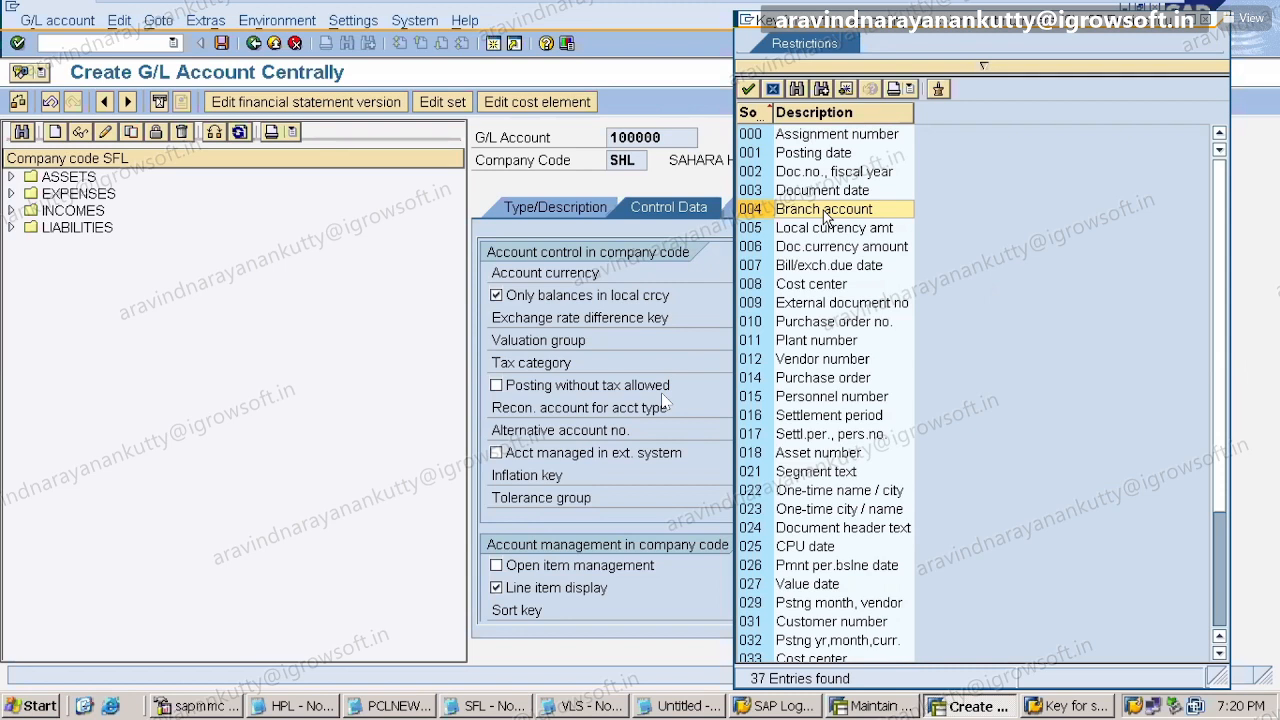
click(805, 155)
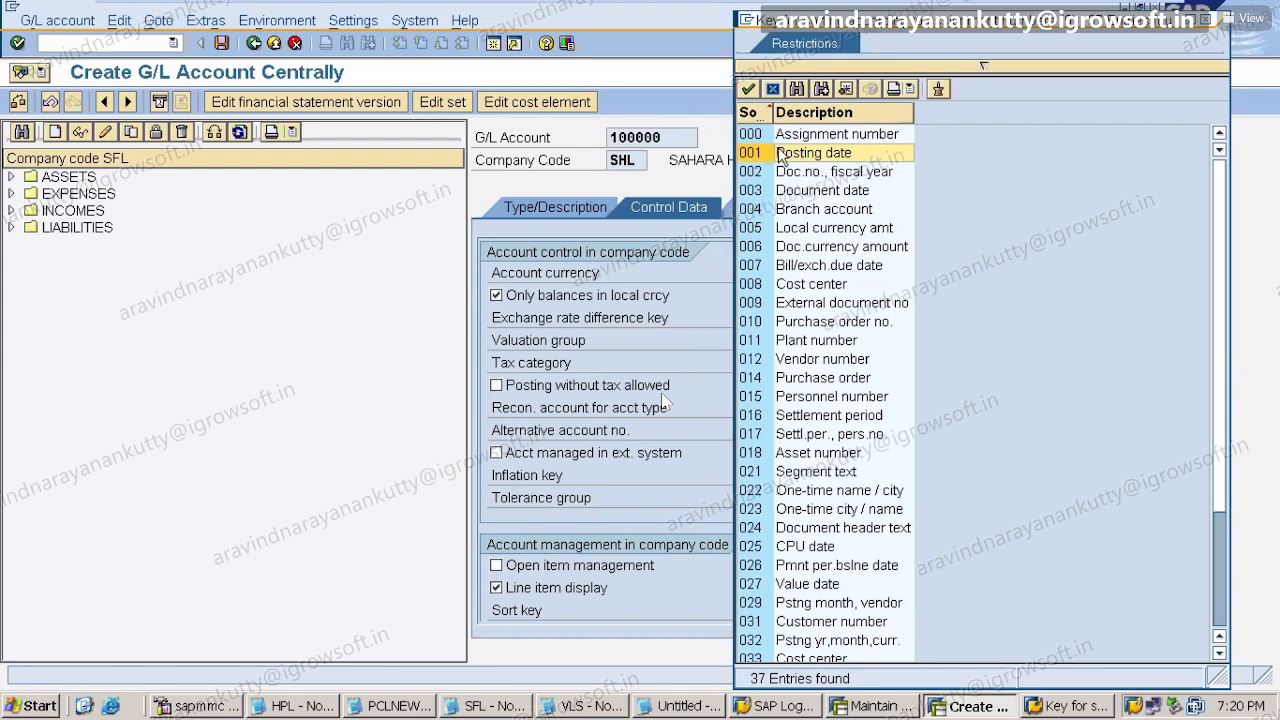
double_click(765, 155)
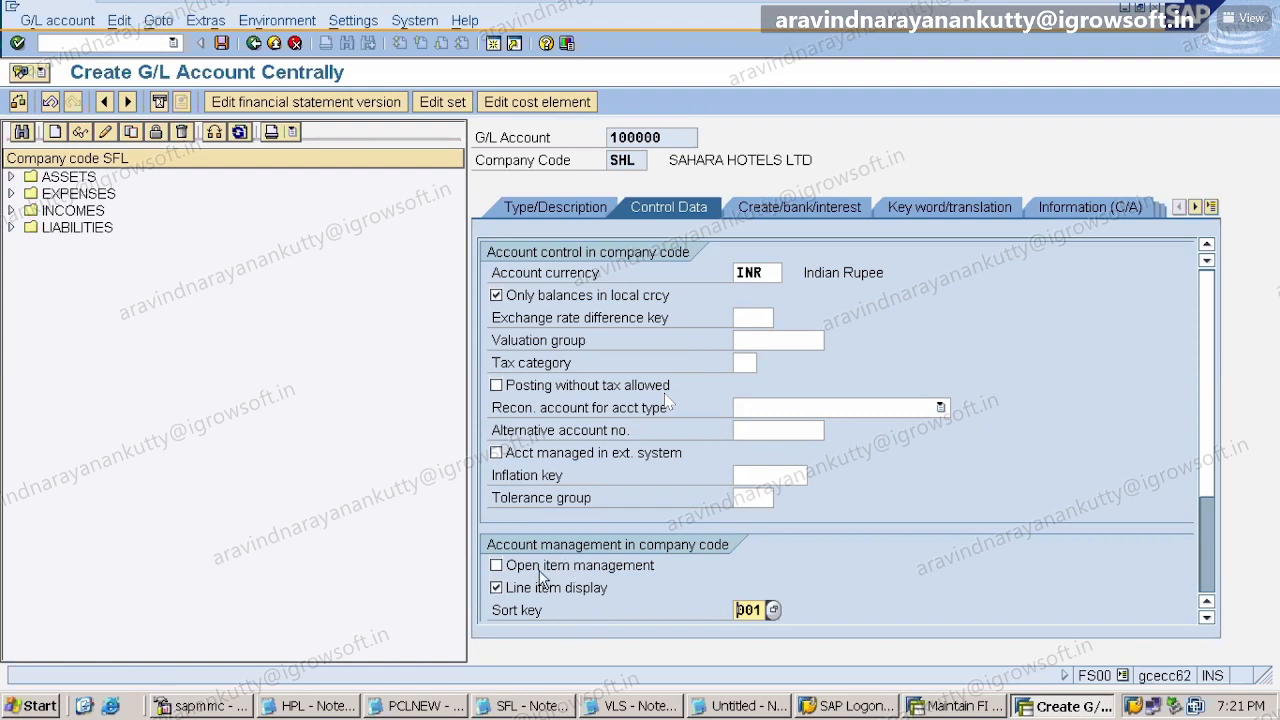
- Browse the field status groups of variant SHFS and assign G001, General (with text, allocation), to the account
click(798, 220)
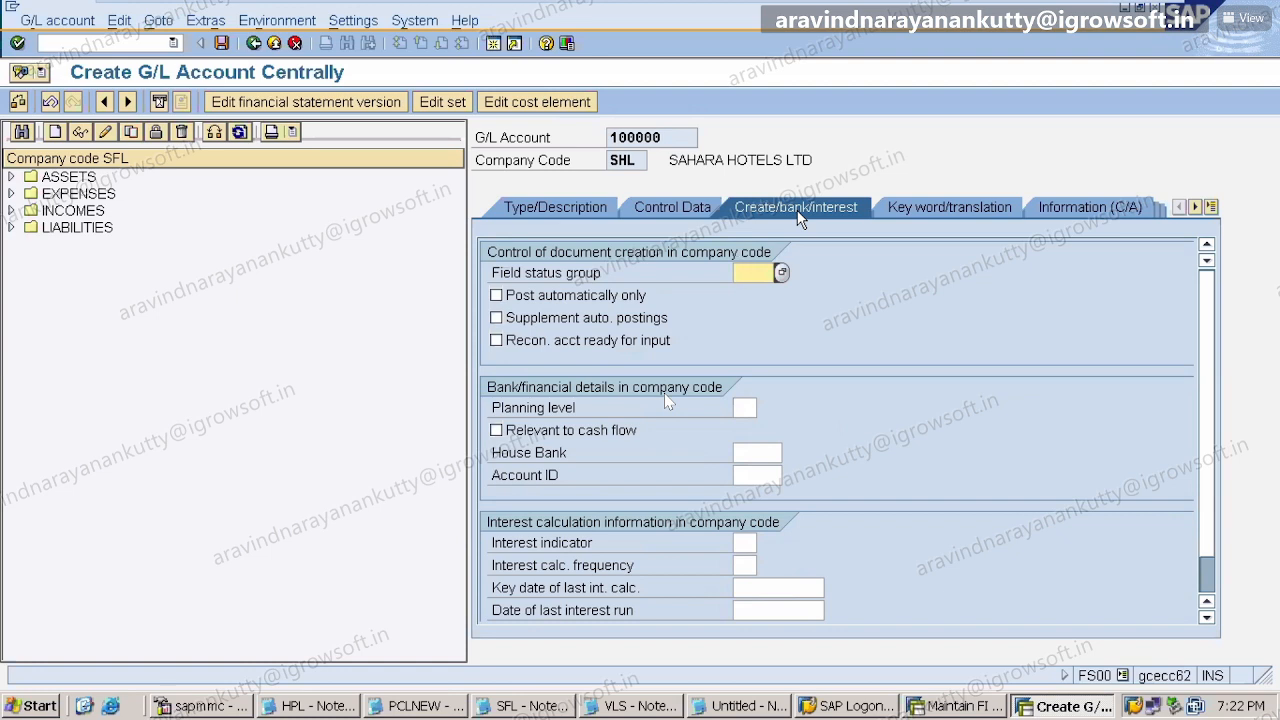
click(575, 212)
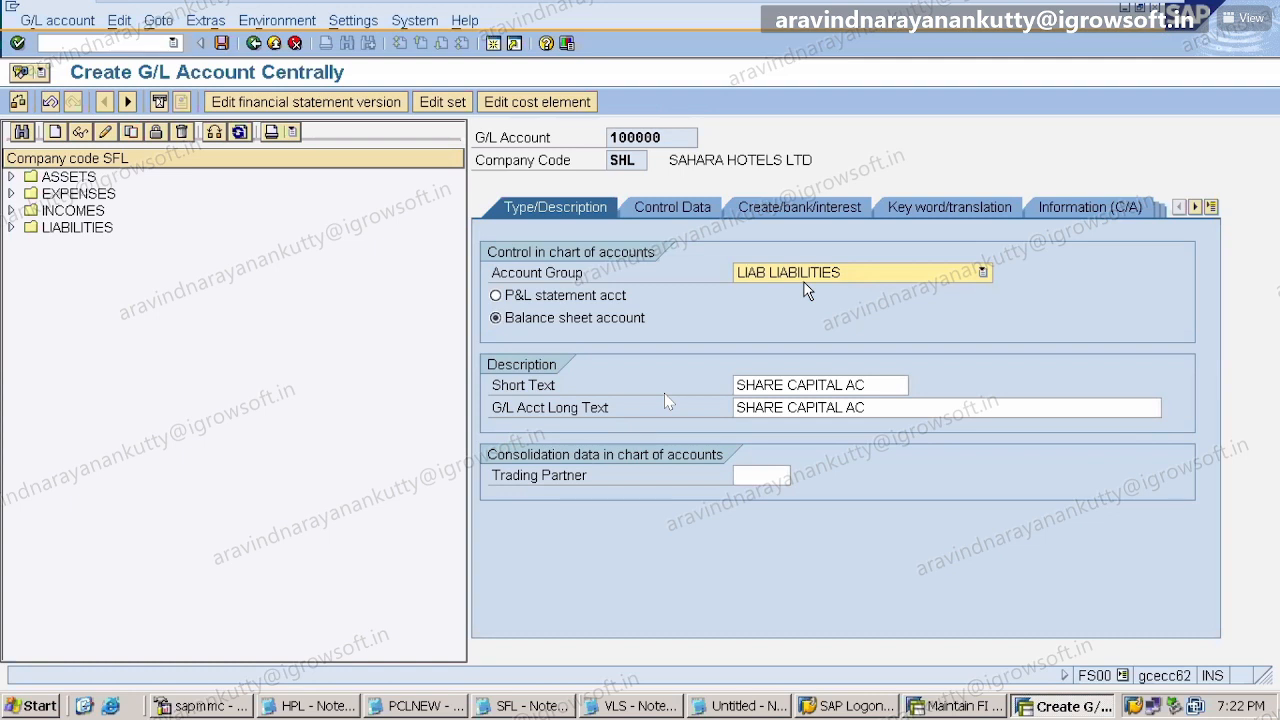
click(679, 209)
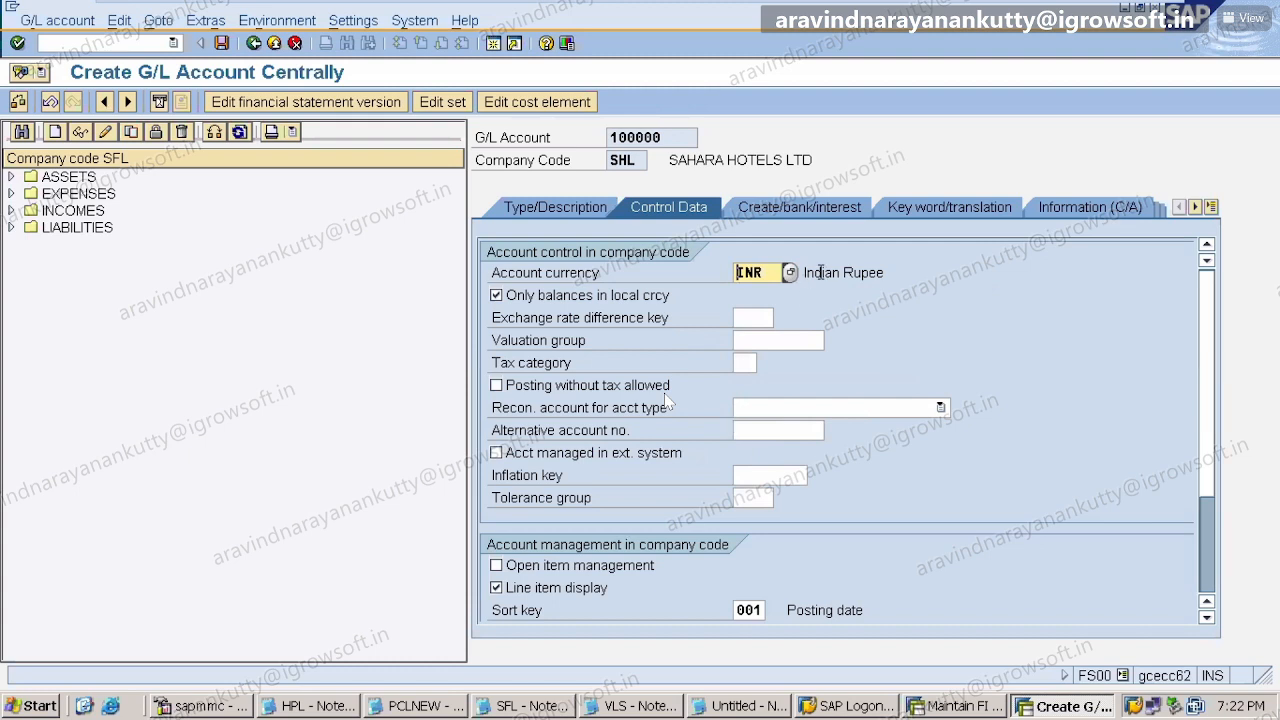
click(797, 209)
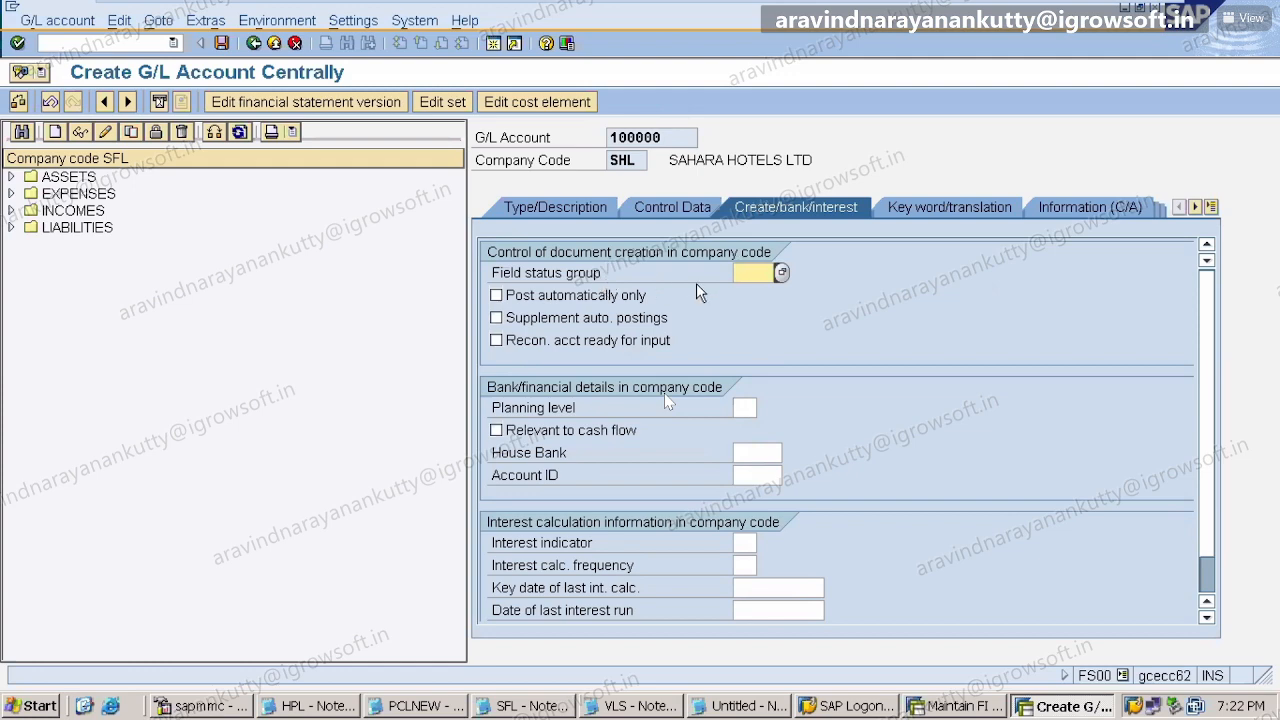
click(782, 273)
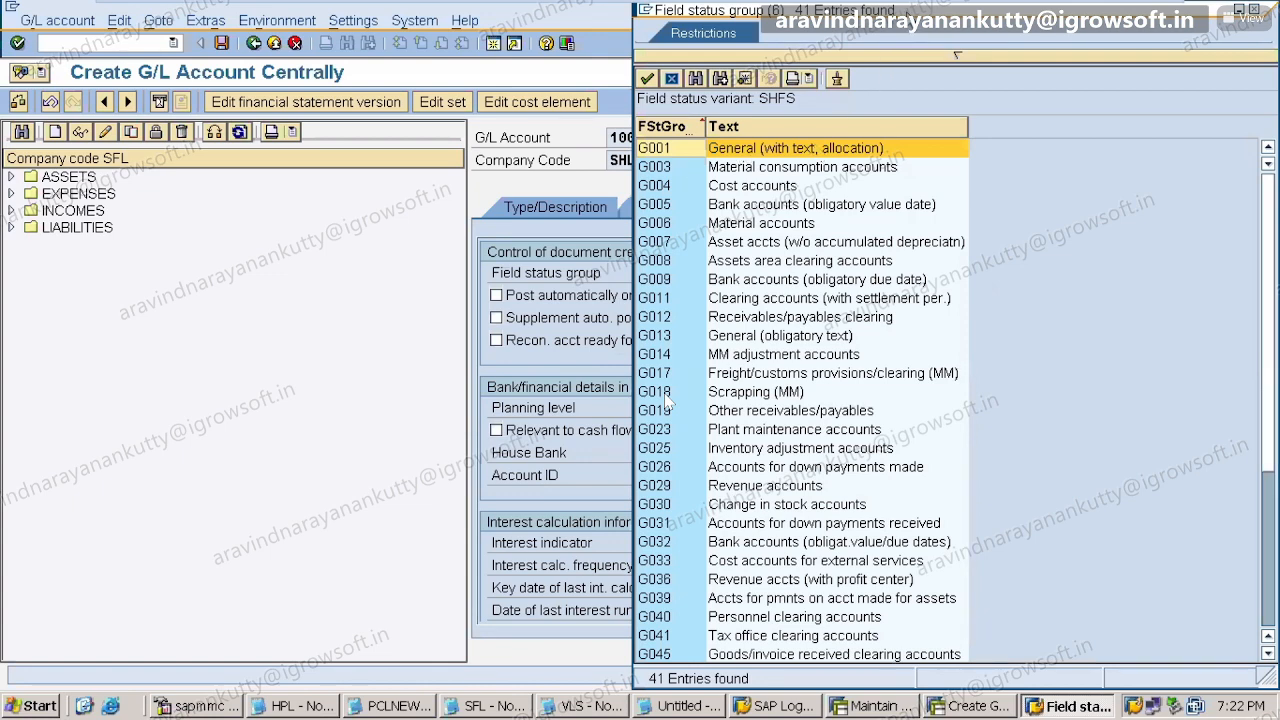
drag(920, 22, 1043, 35)
drag(1052, 37, 1060, 38)
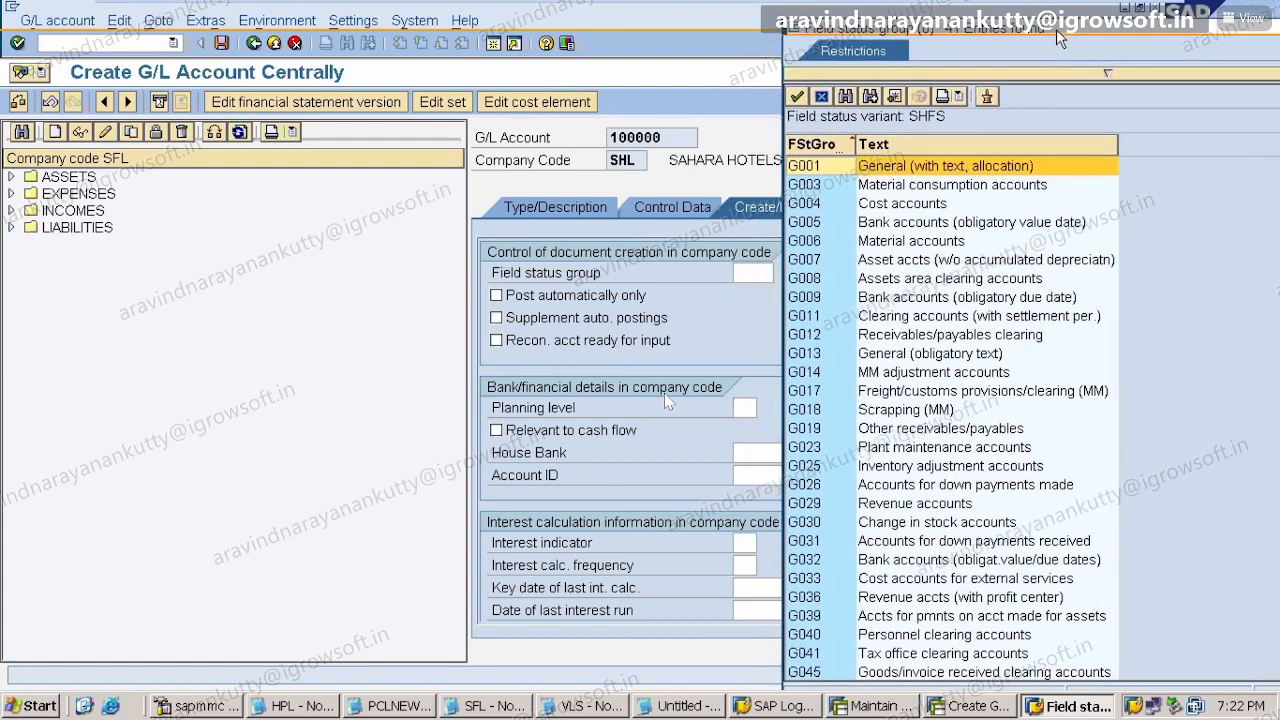
click(868, 228)
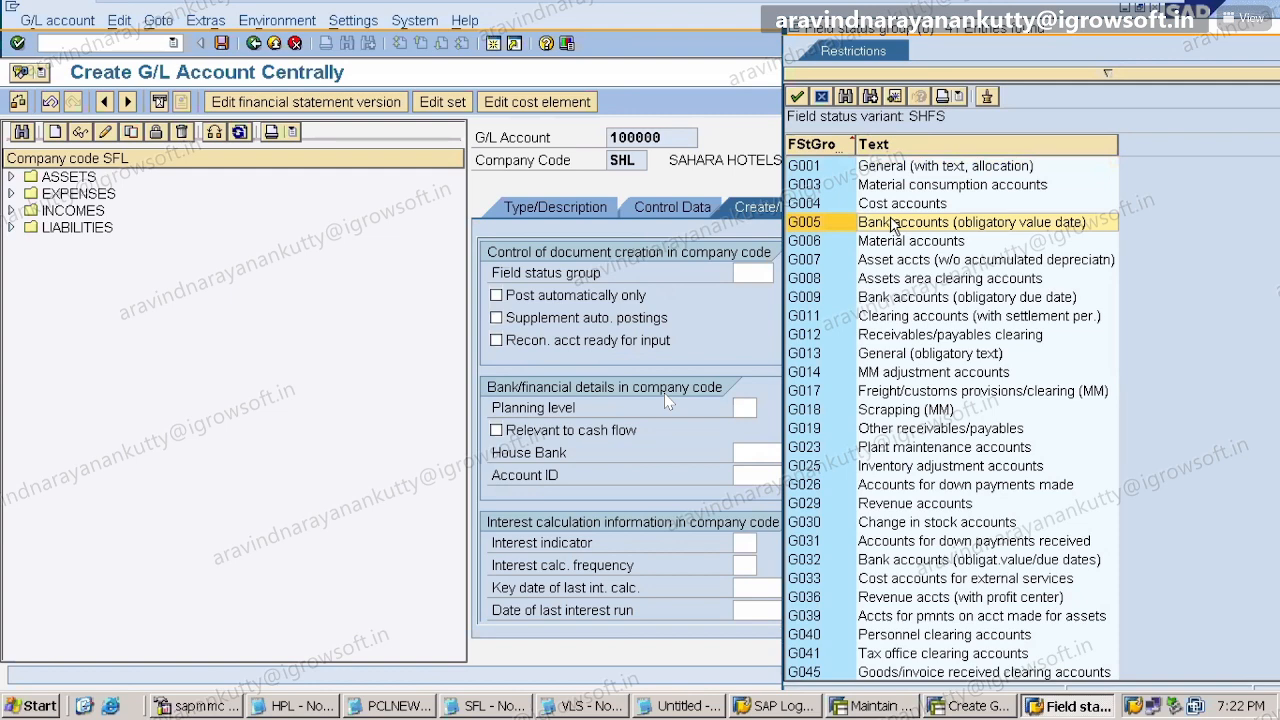
click(828, 244)
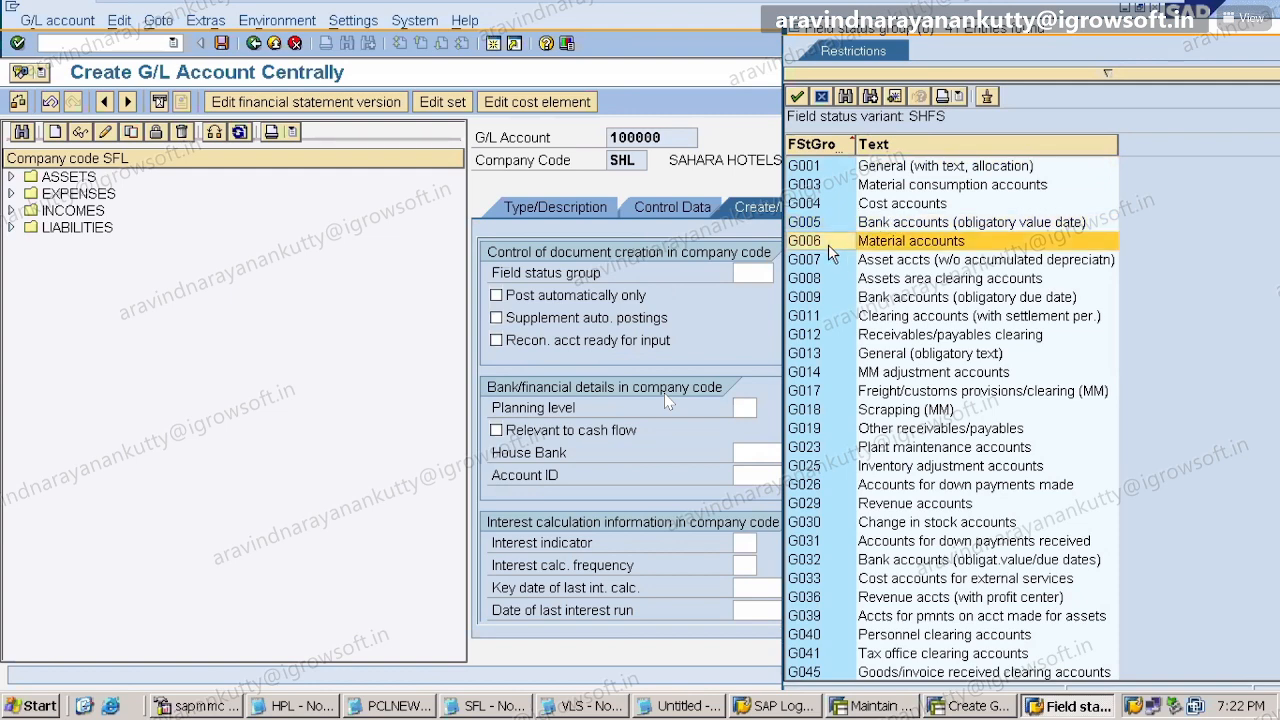
click(828, 259)
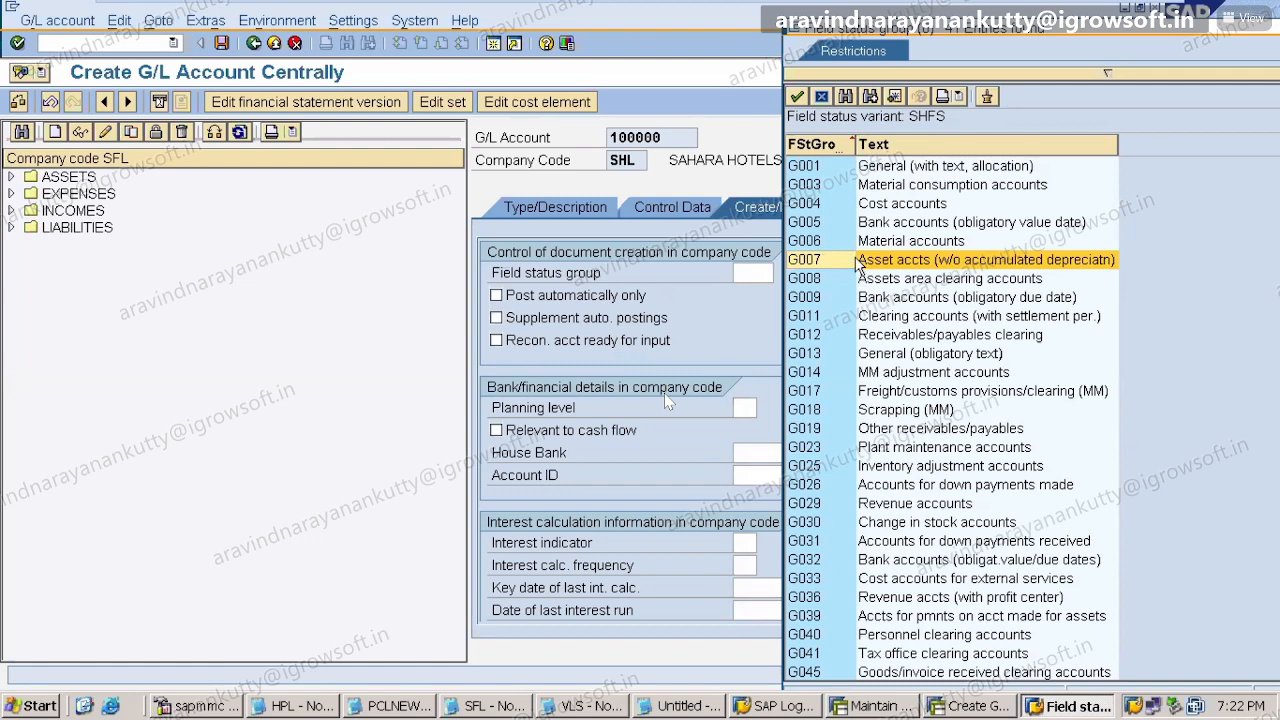
click(884, 280)
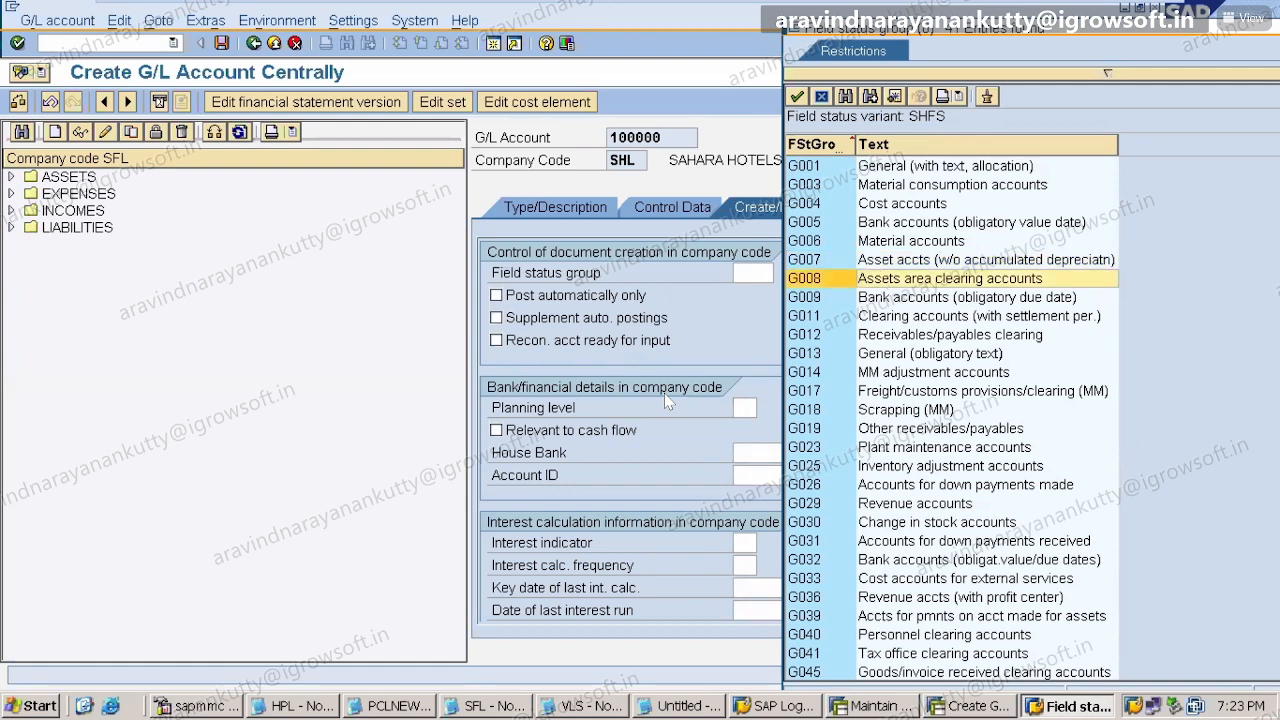
key(Down)
key(Down)
key(Down)
key(Down)
key(Down)
key(Down)
key(Down)
key(Down)
key(Down)
key(Down)
key(Down)
key(Down)
key(Down)
key(Down)
key(Down)
key(Down)
key(Down)
key(Down)
key(Down)
key(Down)
key(Down)
key(Down)
key(Down)
key(Down)
key(Down)
key(Down)
key(Down)
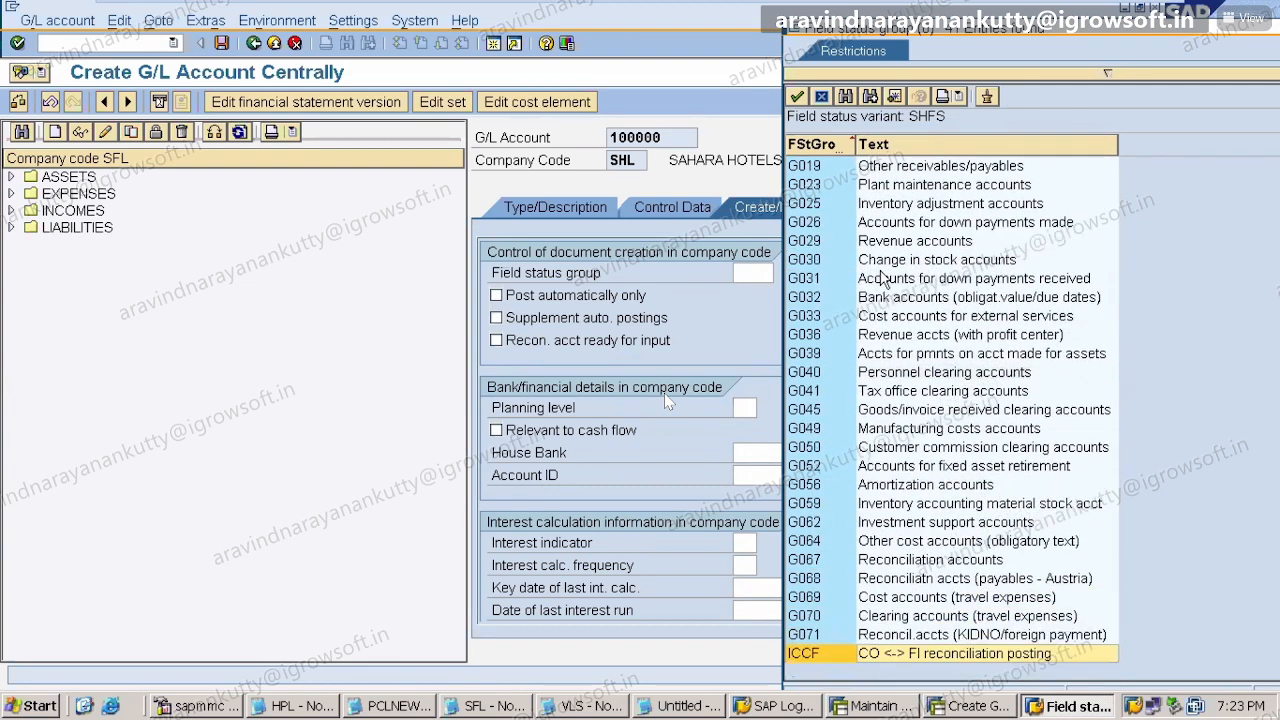
key(Up)
key(Up)
key(Up)
key(Up)
key(Up)
key(Up)
key(Up)
key(Up)
key(Up)
key(Up)
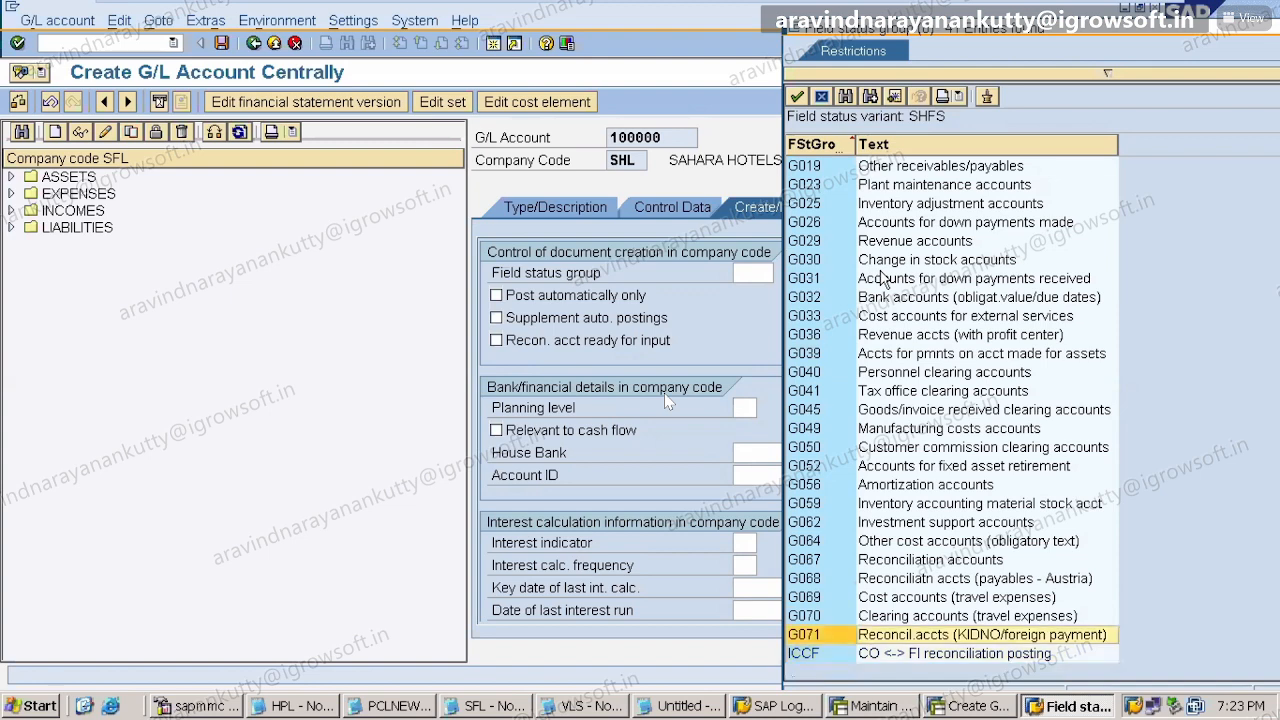
key(Up)
key(Up)
key(Up)
key(Up)
key(Up)
key(Up)
key(Up)
key(Up)
key(Up)
key(Up)
key(Up)
key(Up)
key(Up)
key(Up)
key(Up)
key(Up)
key(Up)
key(Up)
key(Up)
key(Up)
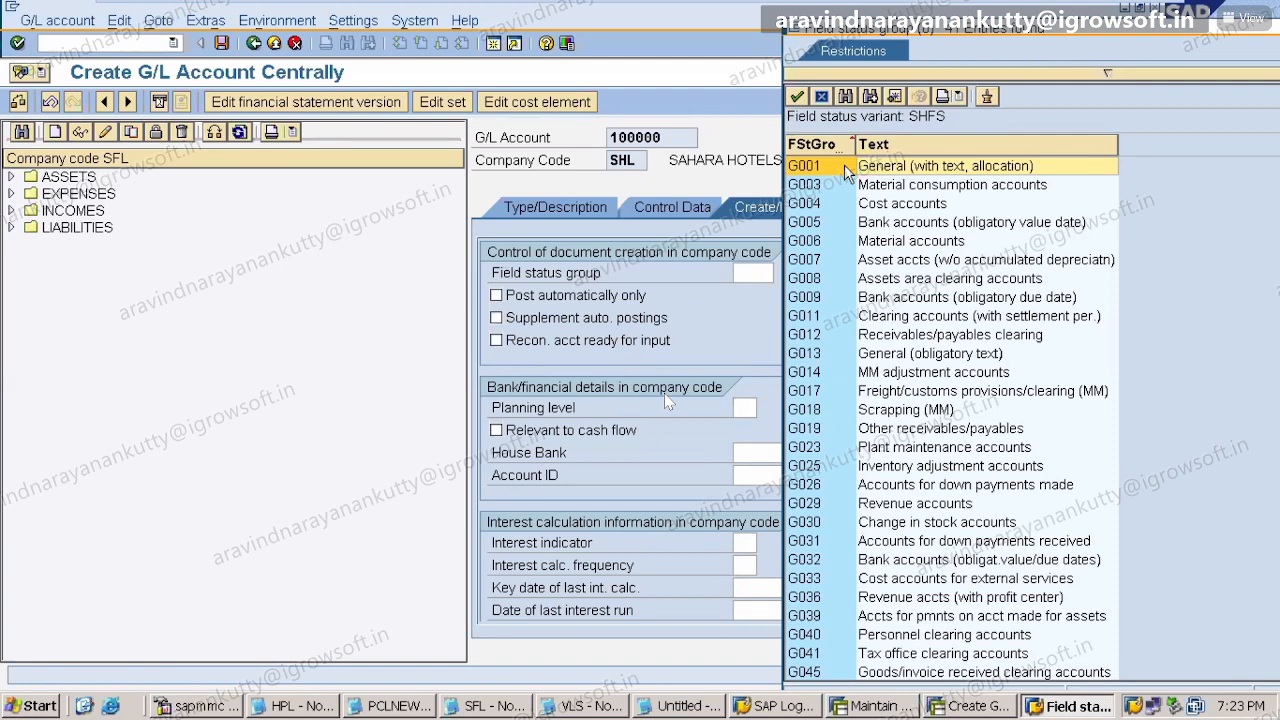
double_click(844, 164)
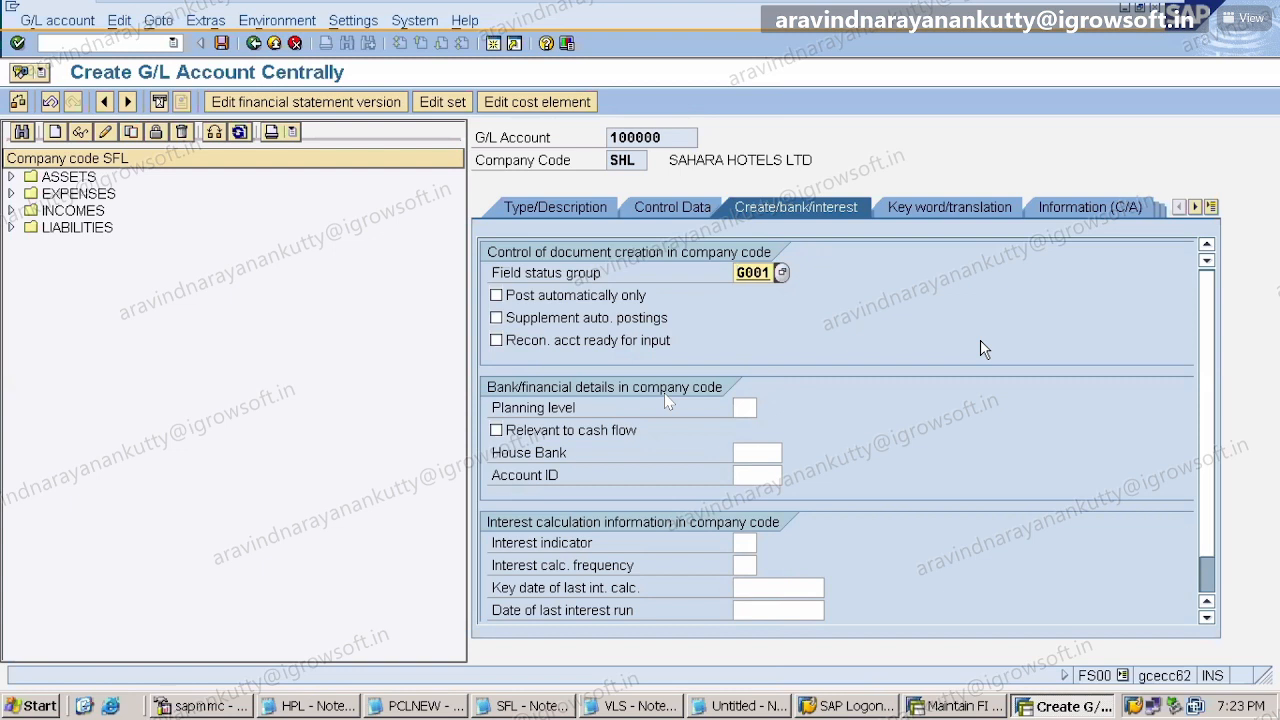
- Recheck the description, control data and document creation settings, and save G/L account 100000 in company code SHL
click(575, 210)
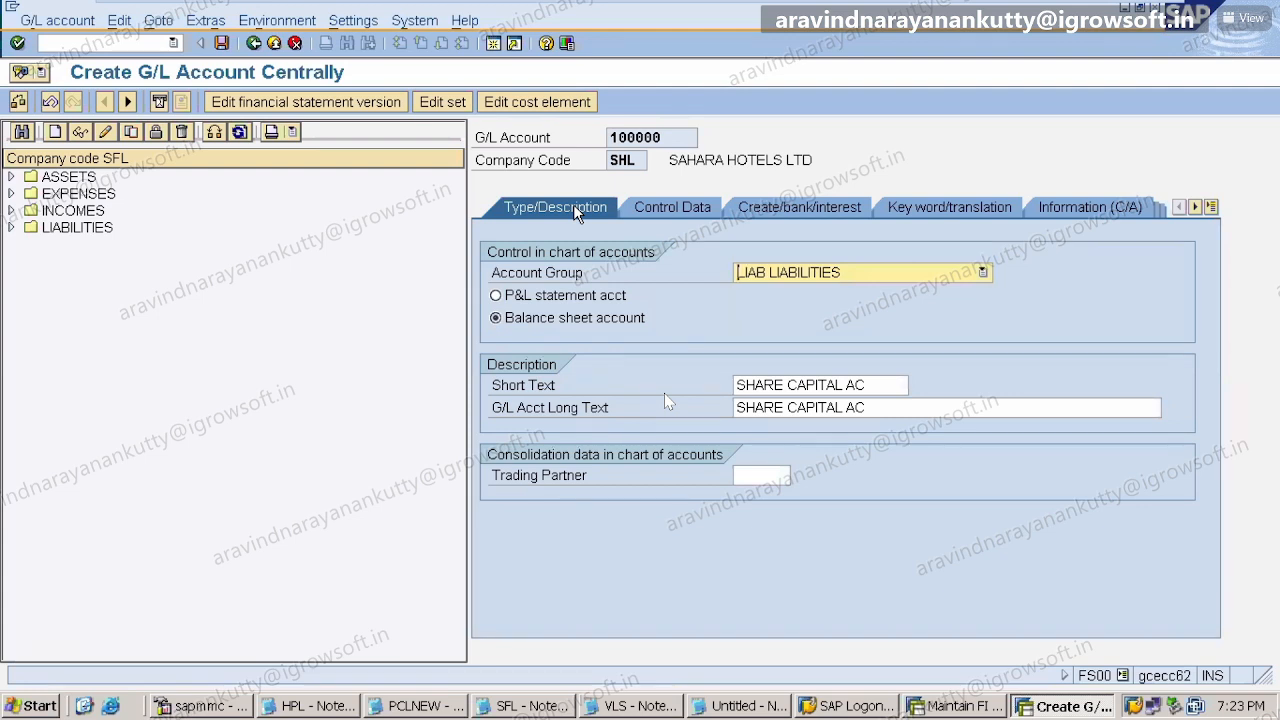
click(660, 212)
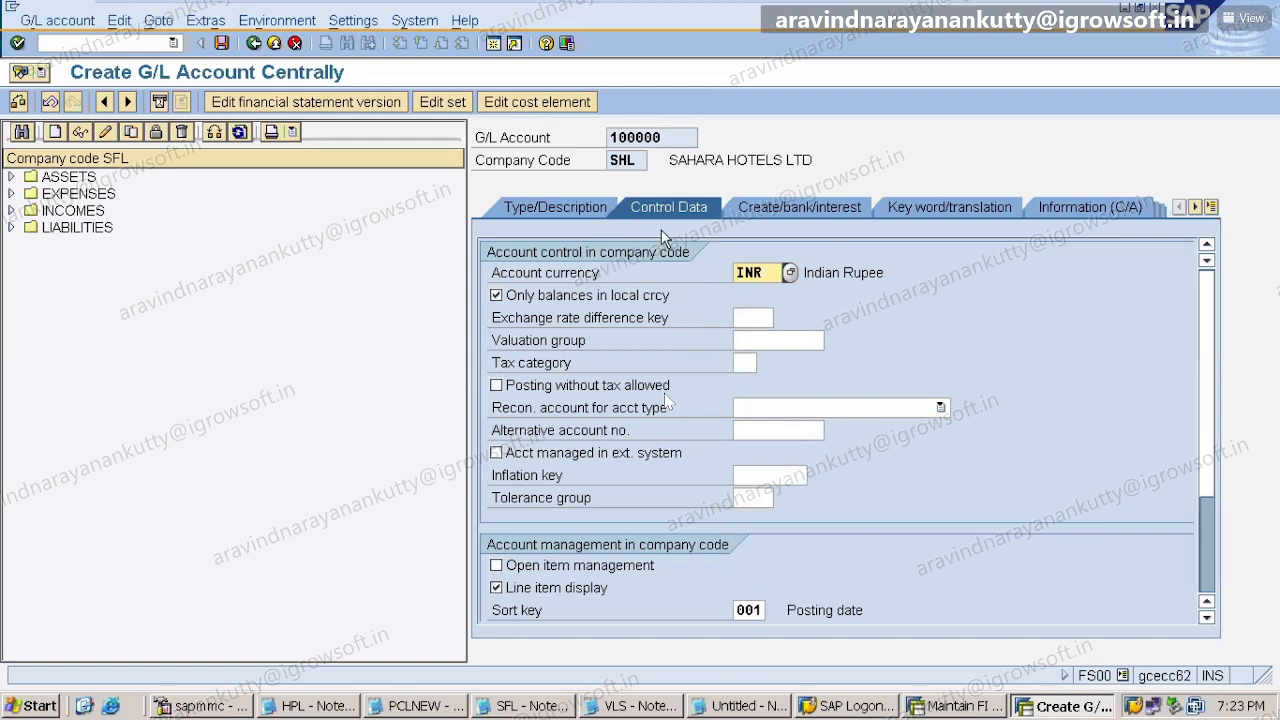
click(770, 204)
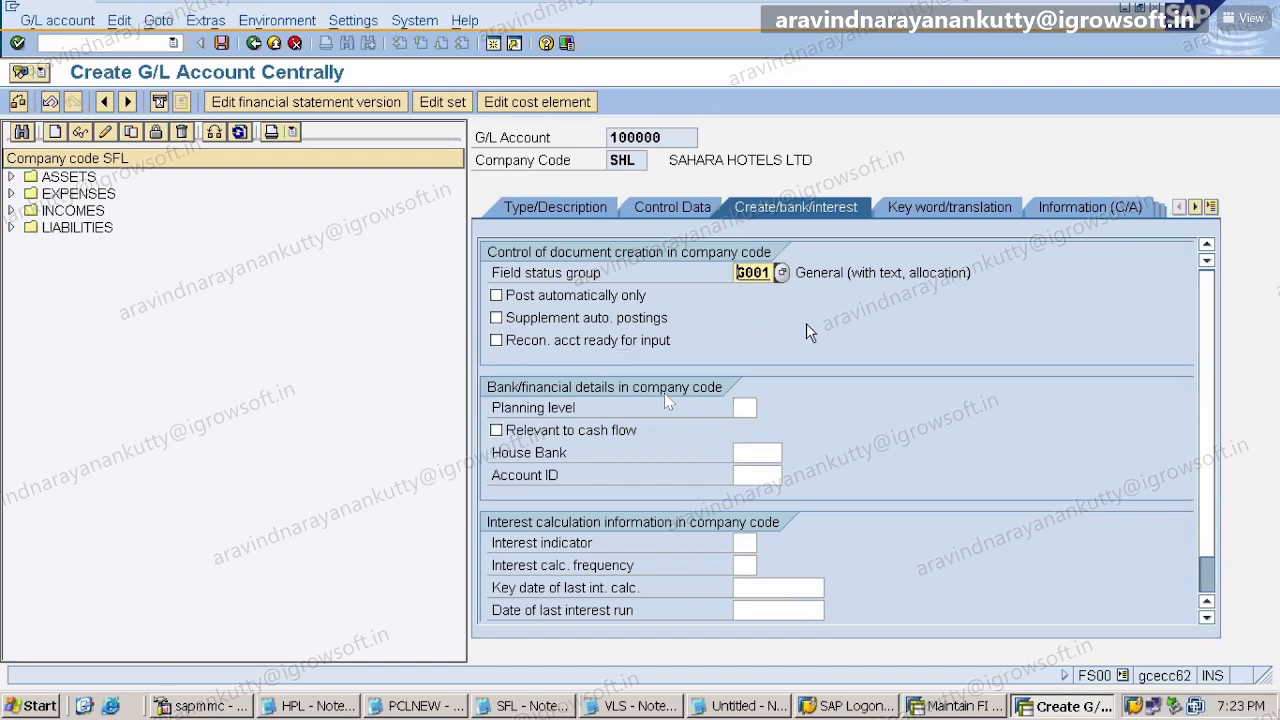
click(223, 43)
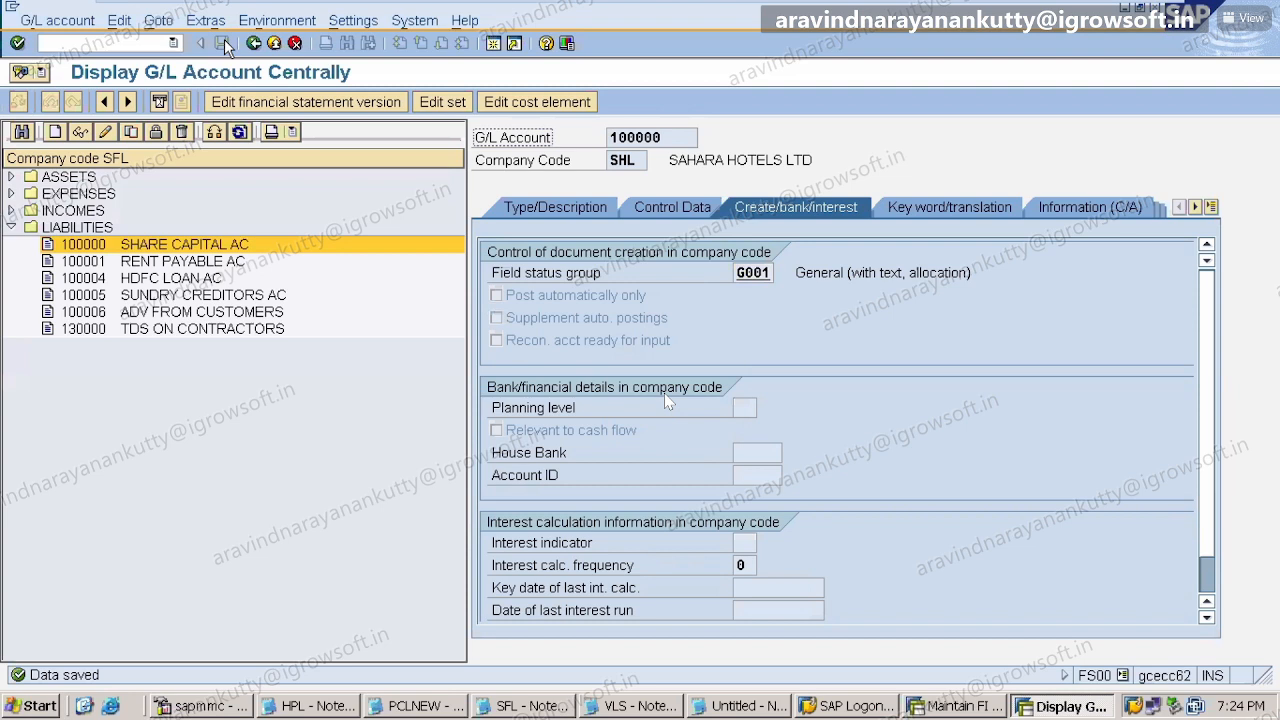
- Switch the account list from company code SFL to SHL and expand its Liabilities group to view the saved account
click(11, 228)
mouse_move(491, 3)
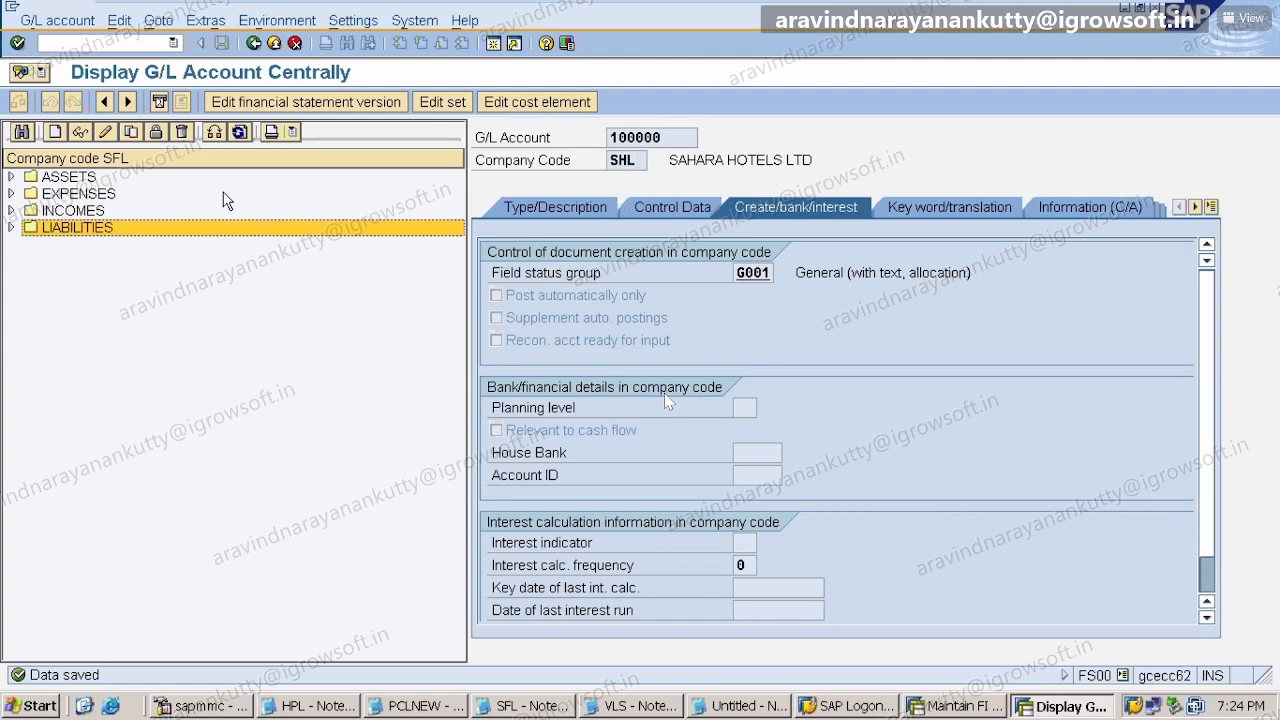
click(212, 134)
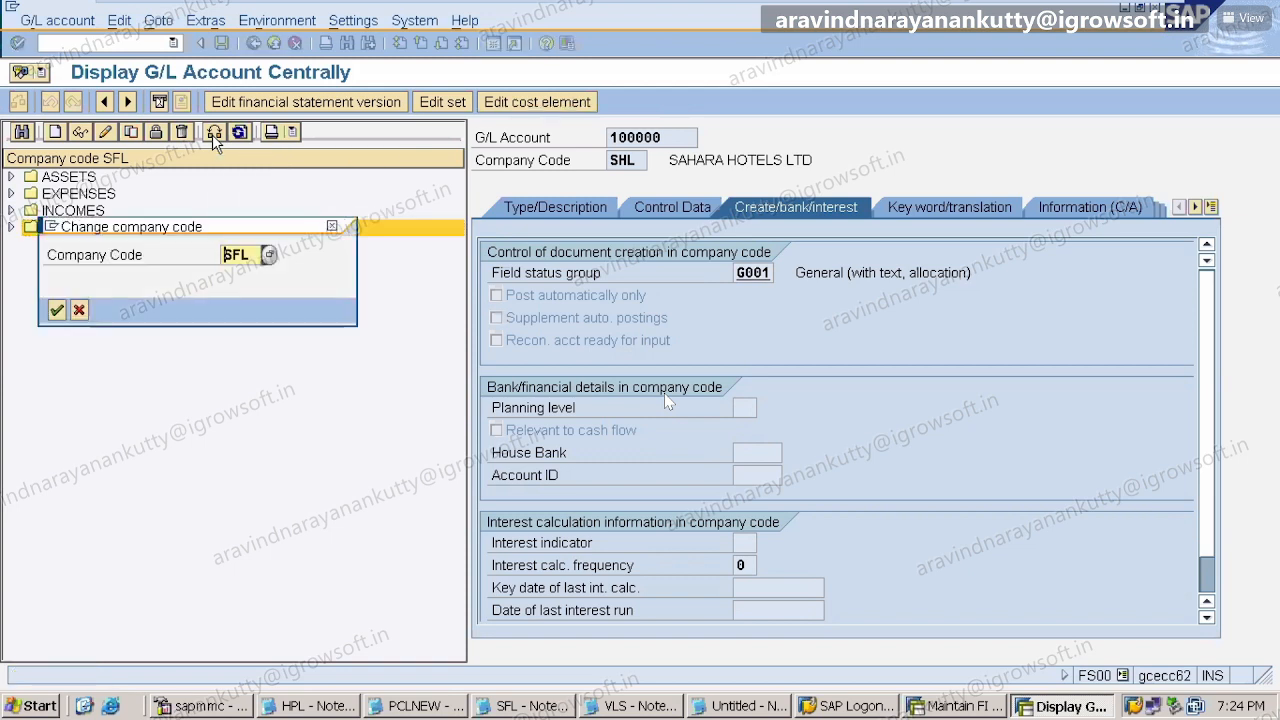
key(Delete)
key(Delete)
key(Delete)
text(SHL)
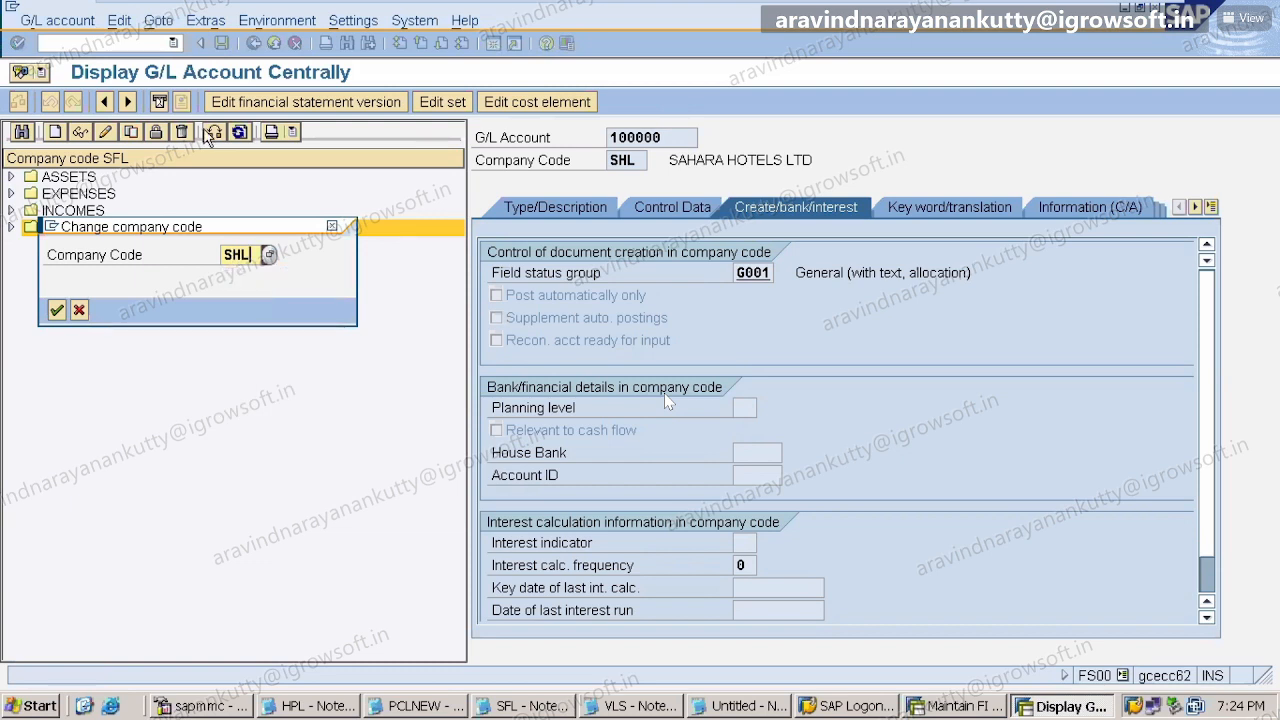
key(Return)
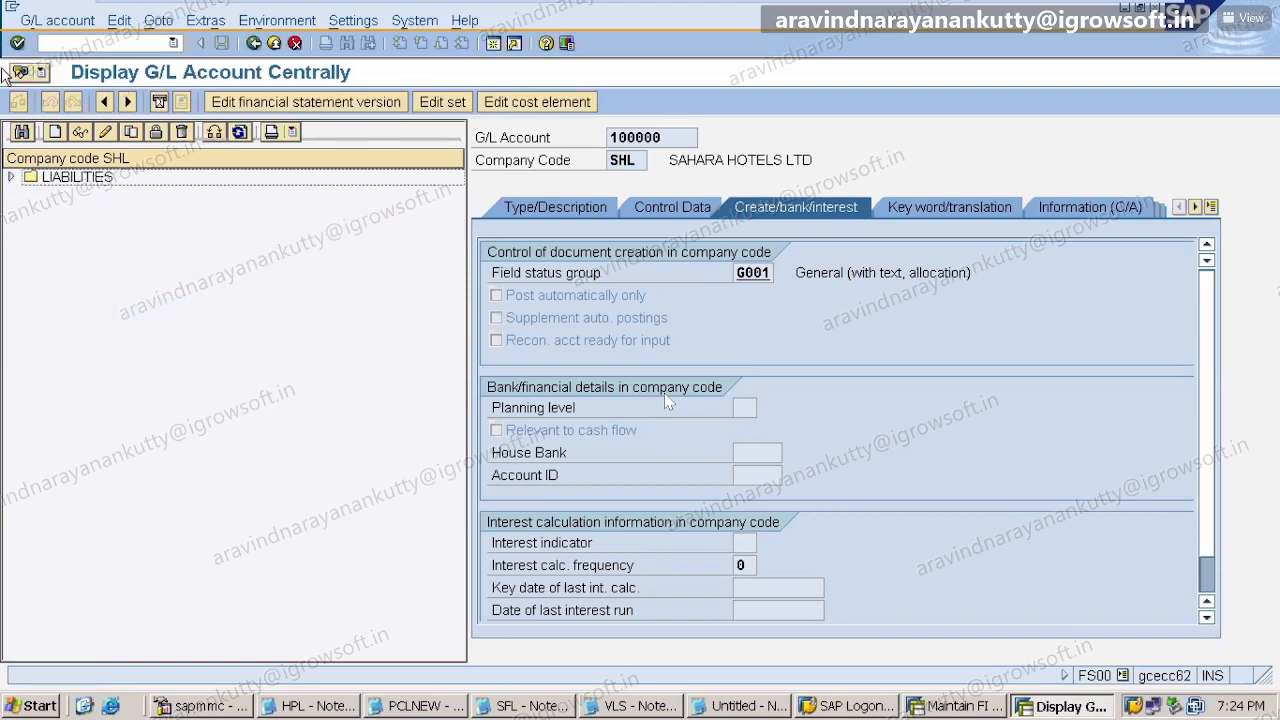
click(11, 177)
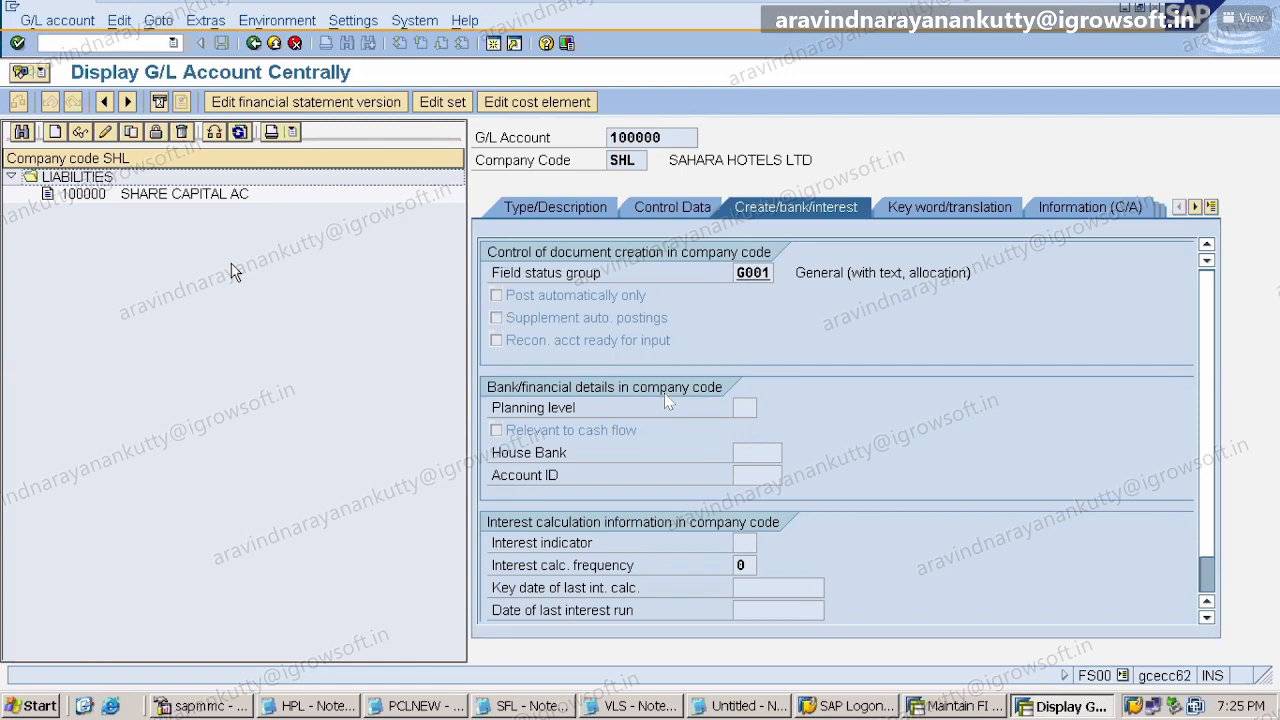
- In the Notepad notes, add "---> 100000" after the line CREATE SHARE CAPITAL AC : FS00
click(777, 706)
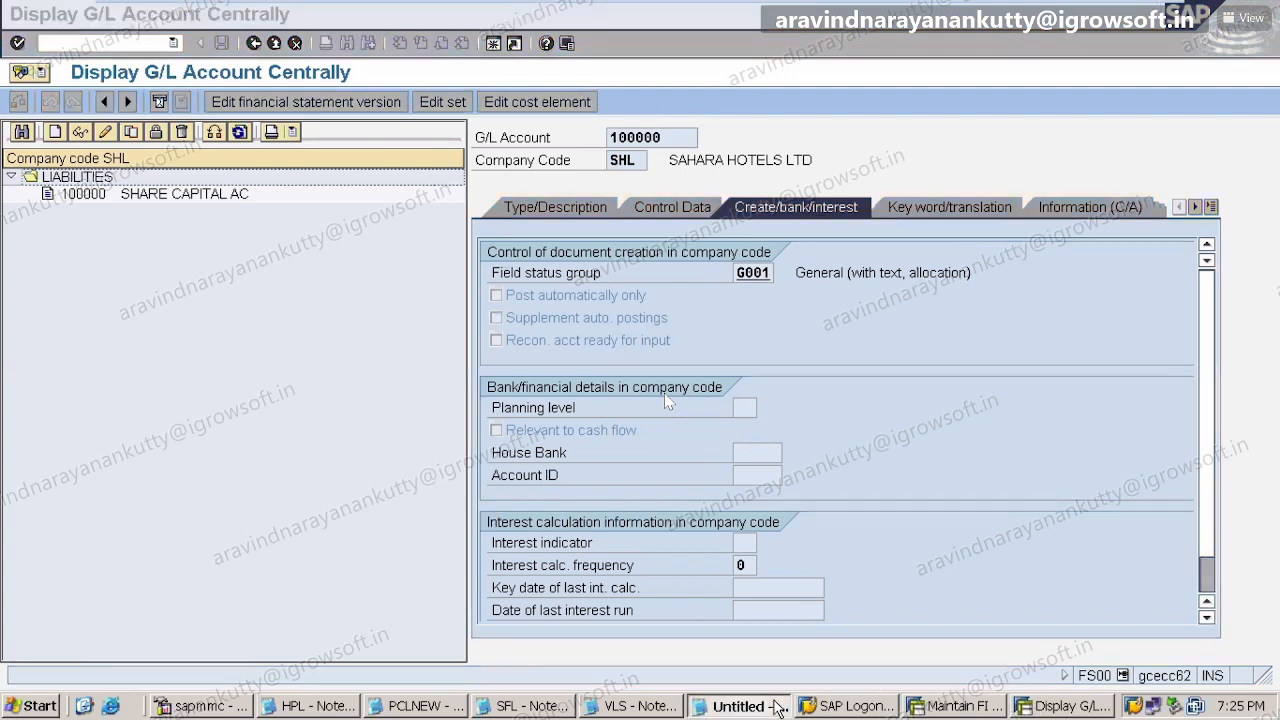
click(80, 291)
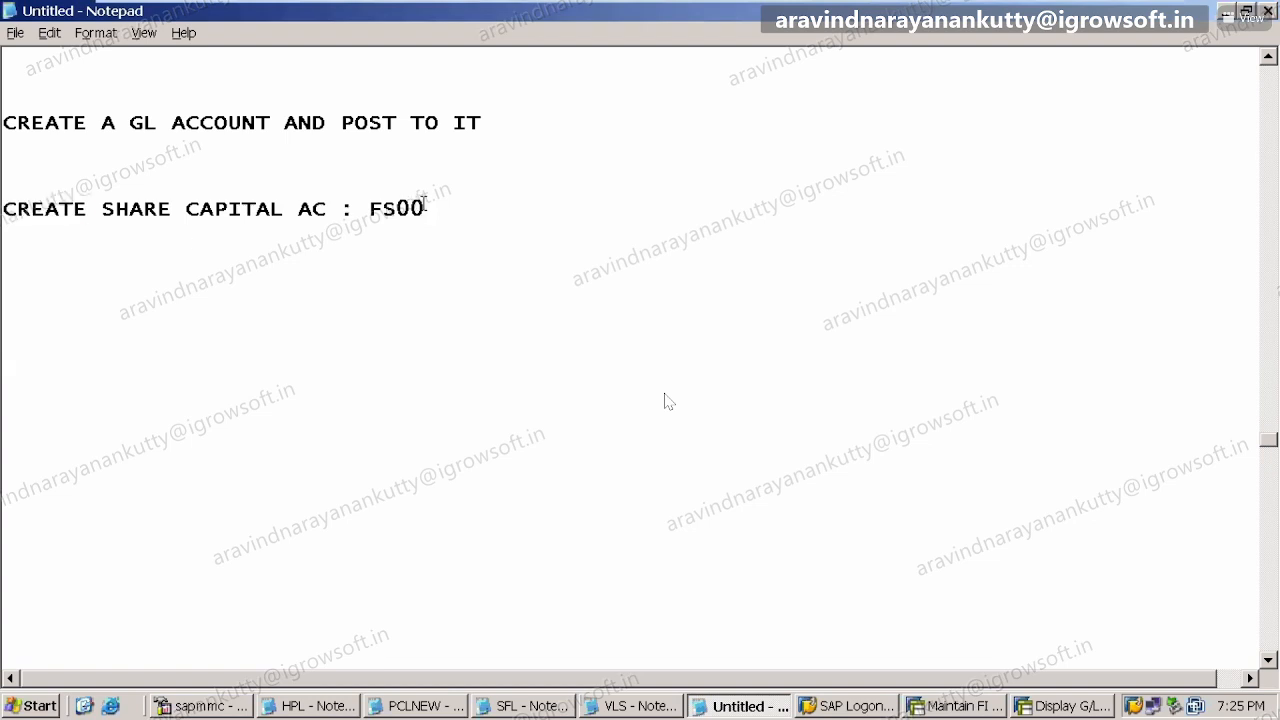
text(---> 10000)
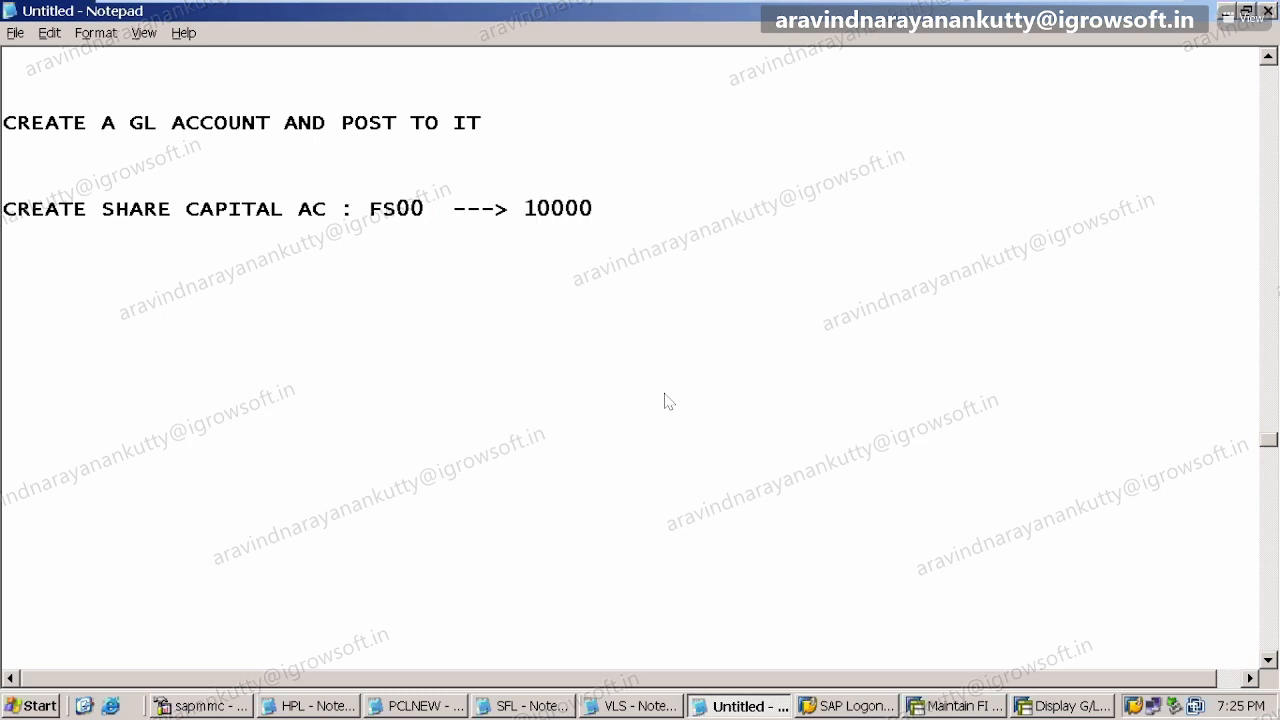
text(0)
- Add the line "HDFC BANK AC : 200000" below the share capital note, followed by blank lines
key(Return)
key(Return)
key(Return)
text(HDFC BANK AC )
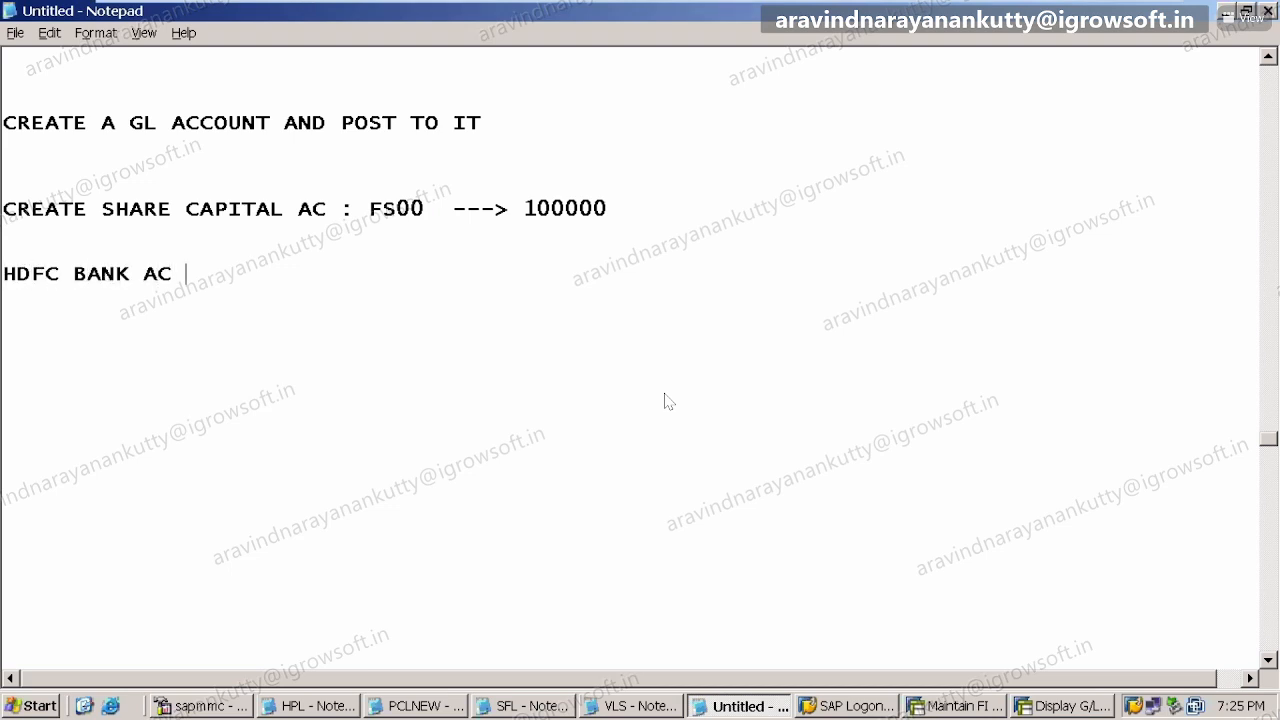
text(:)
text(200000)
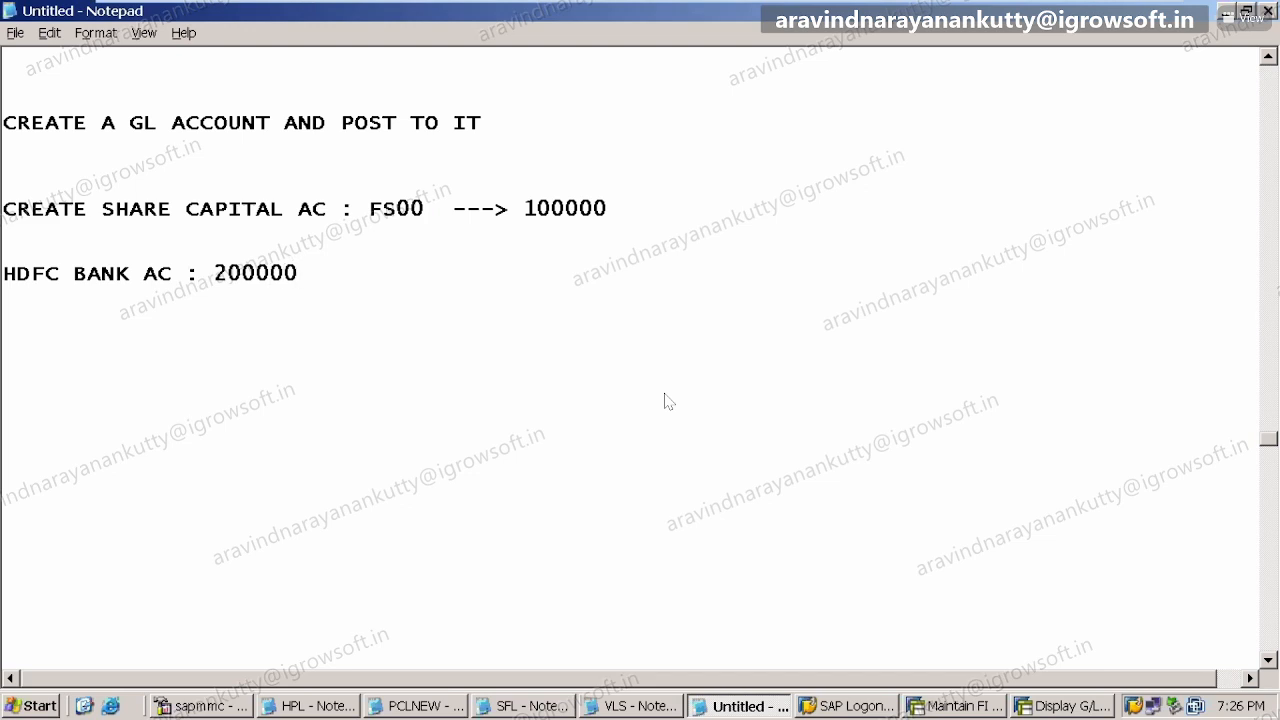
key(Return)
key(Return)
key(Return)
key(Return)
- Return to SAP, restart transaction FS00 and begin creating G/L account 200000 in company code SHL
click(1066, 705)
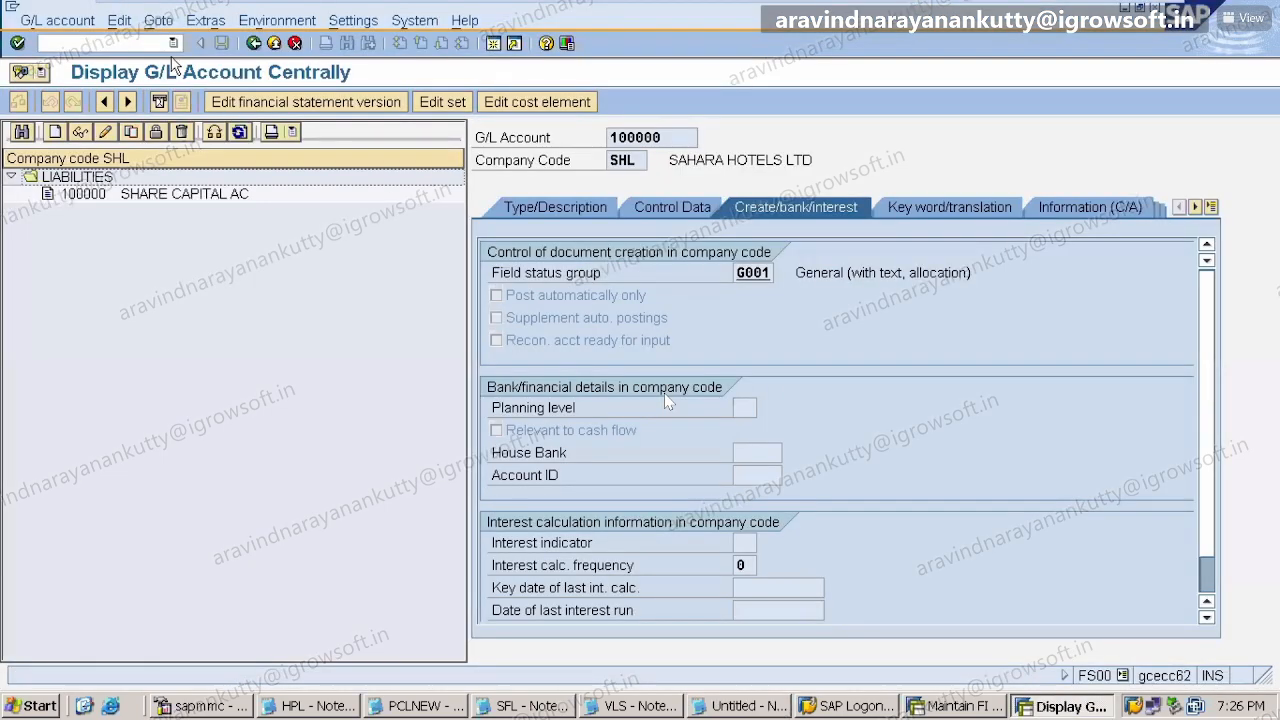
click(127, 42)
text(/nfs00)
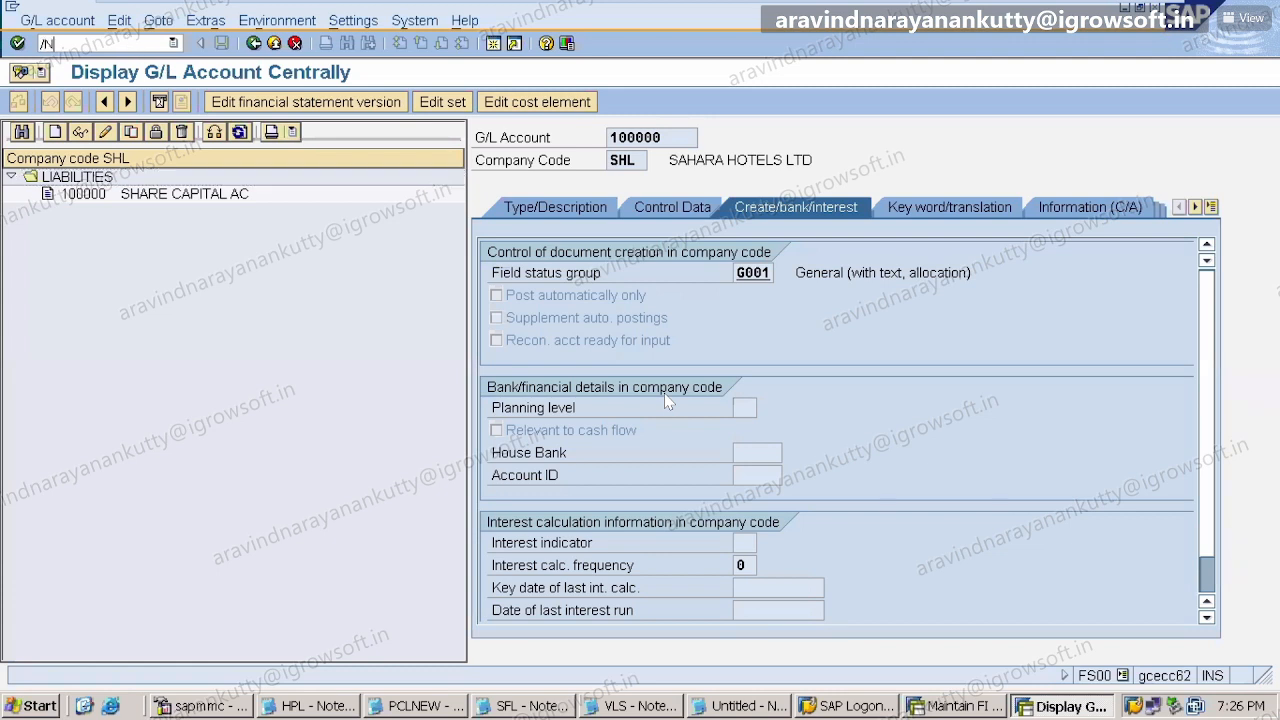
key(Return)
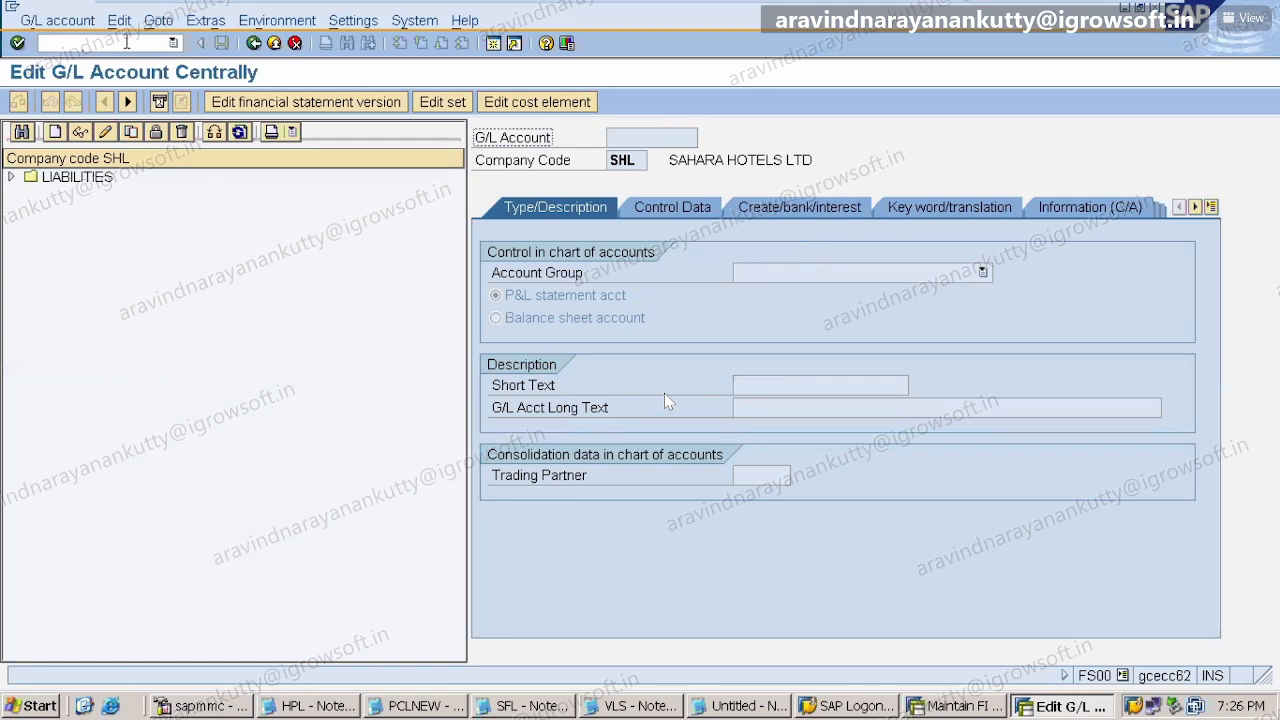
click(55, 133)
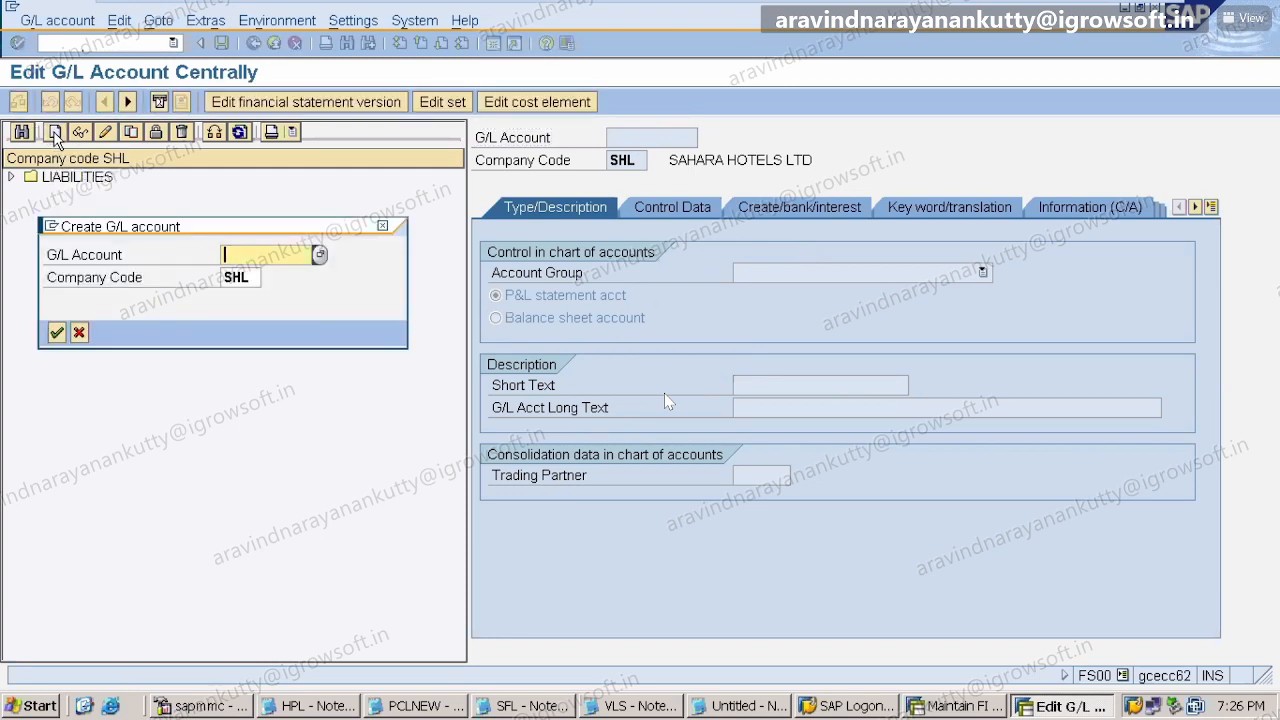
text(200000)
key(Return)
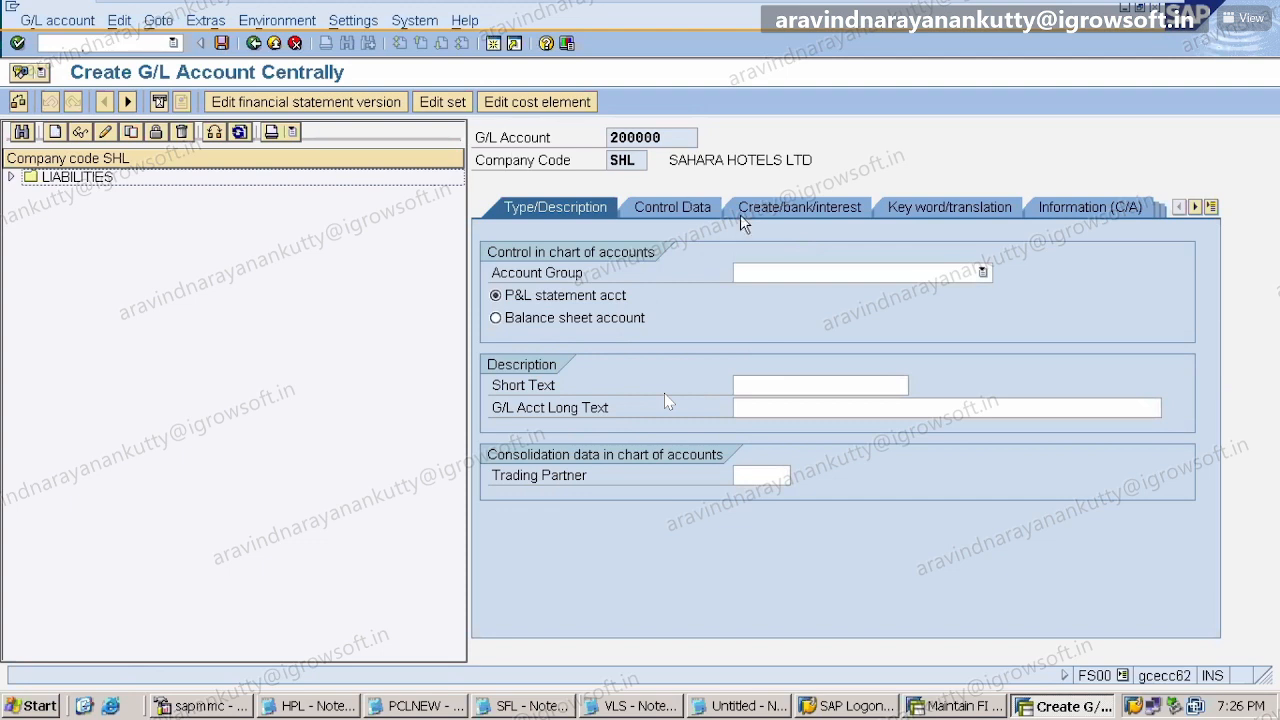
- Assign account group ASST Assets to the new account and classify it as a balance sheet account
click(874, 274)
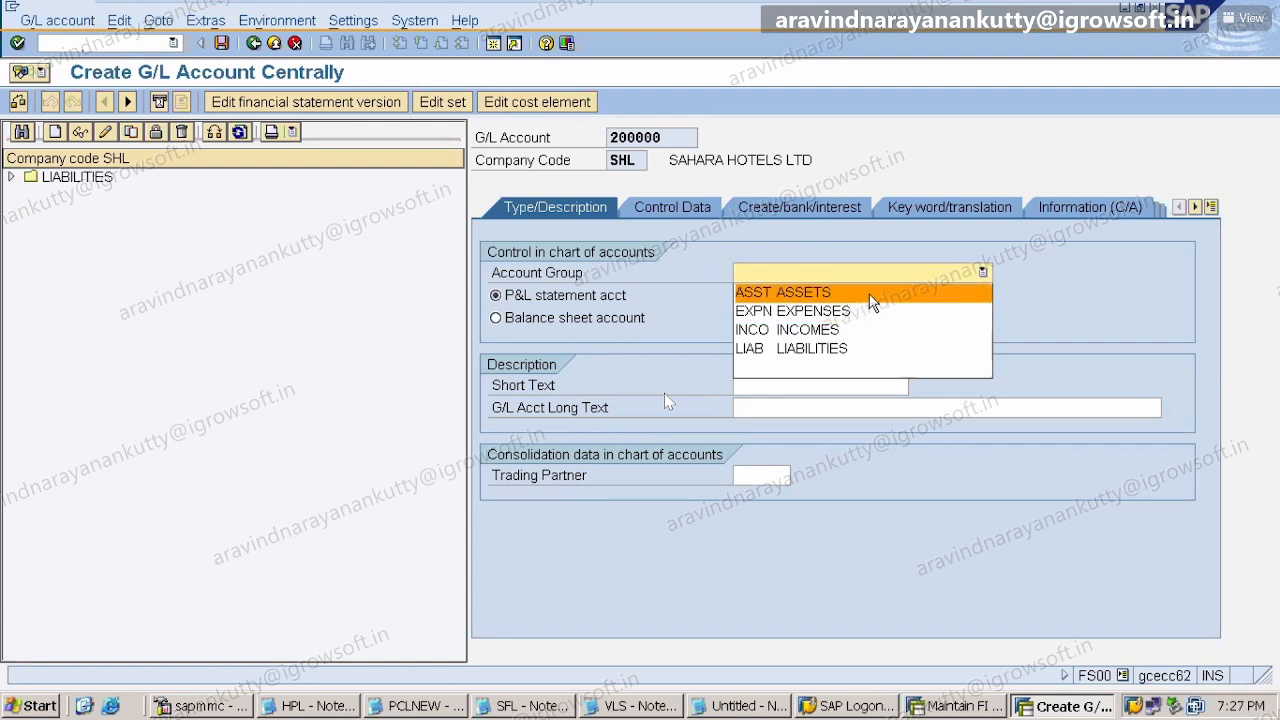
click(872, 292)
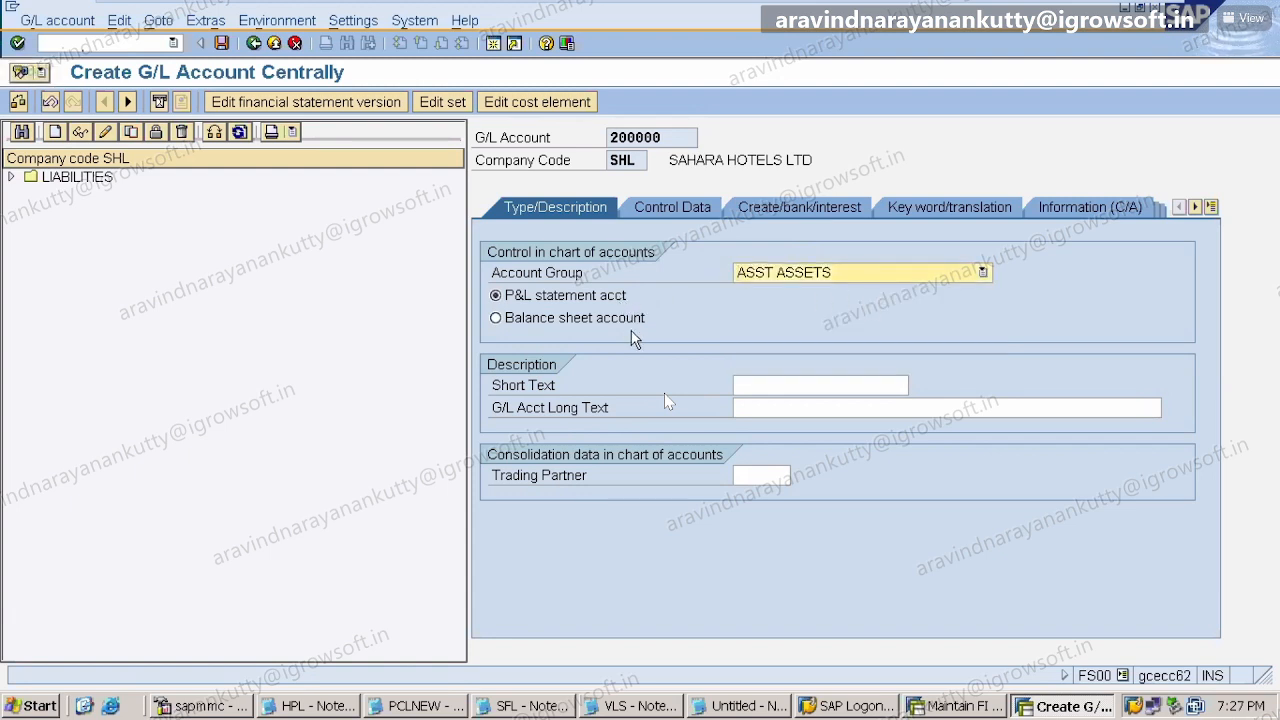
click(496, 319)
- Try account group LIAB Liabilities for account 200000, and set the group back to ASST Assets
click(853, 273)
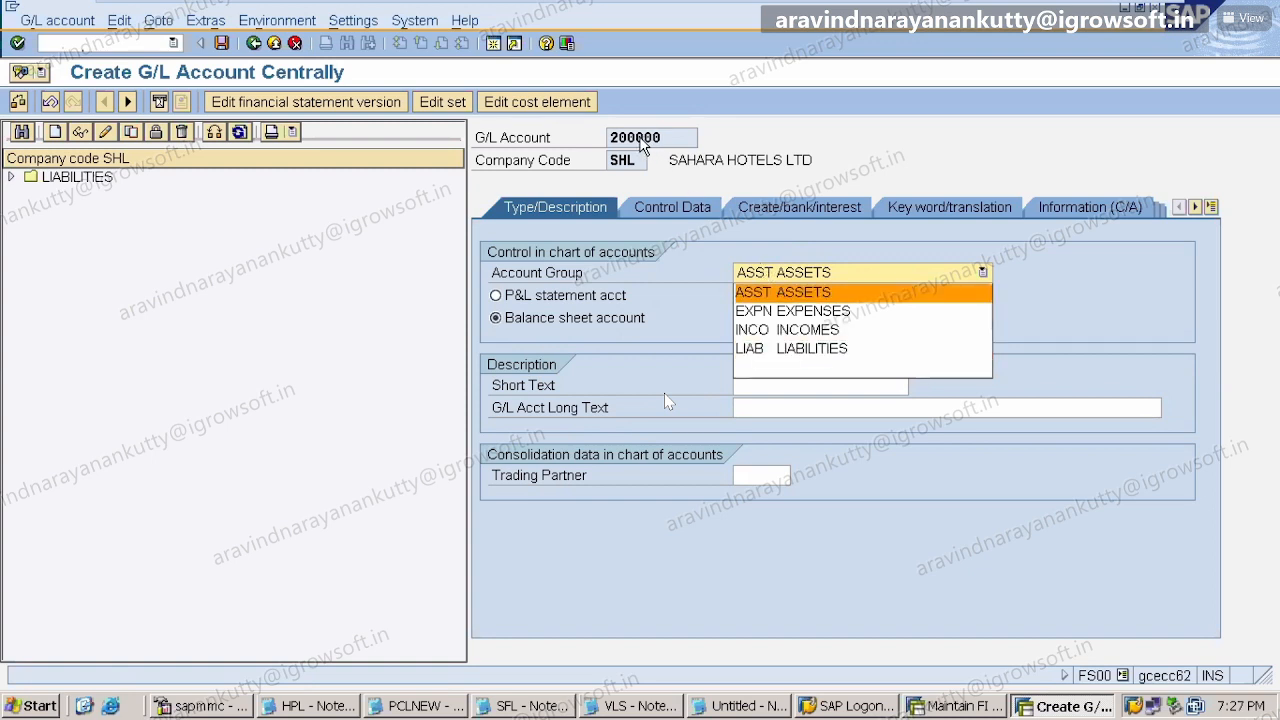
click(881, 349)
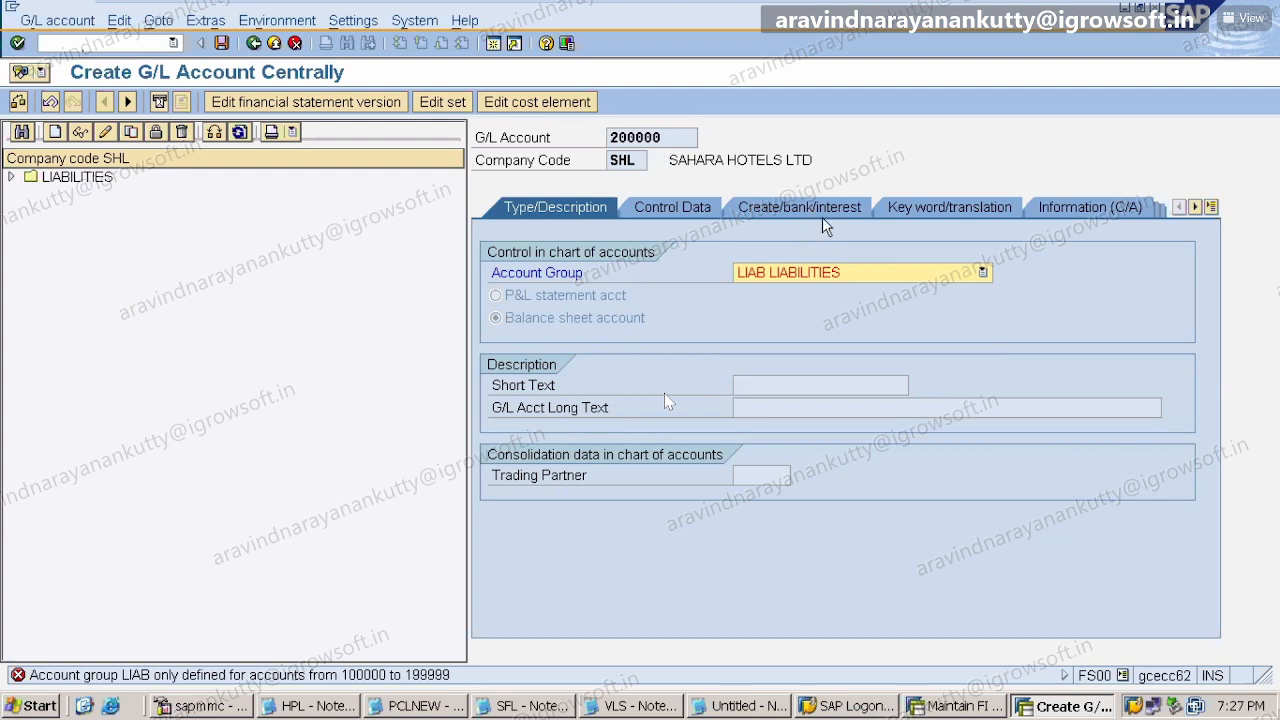
click(872, 283)
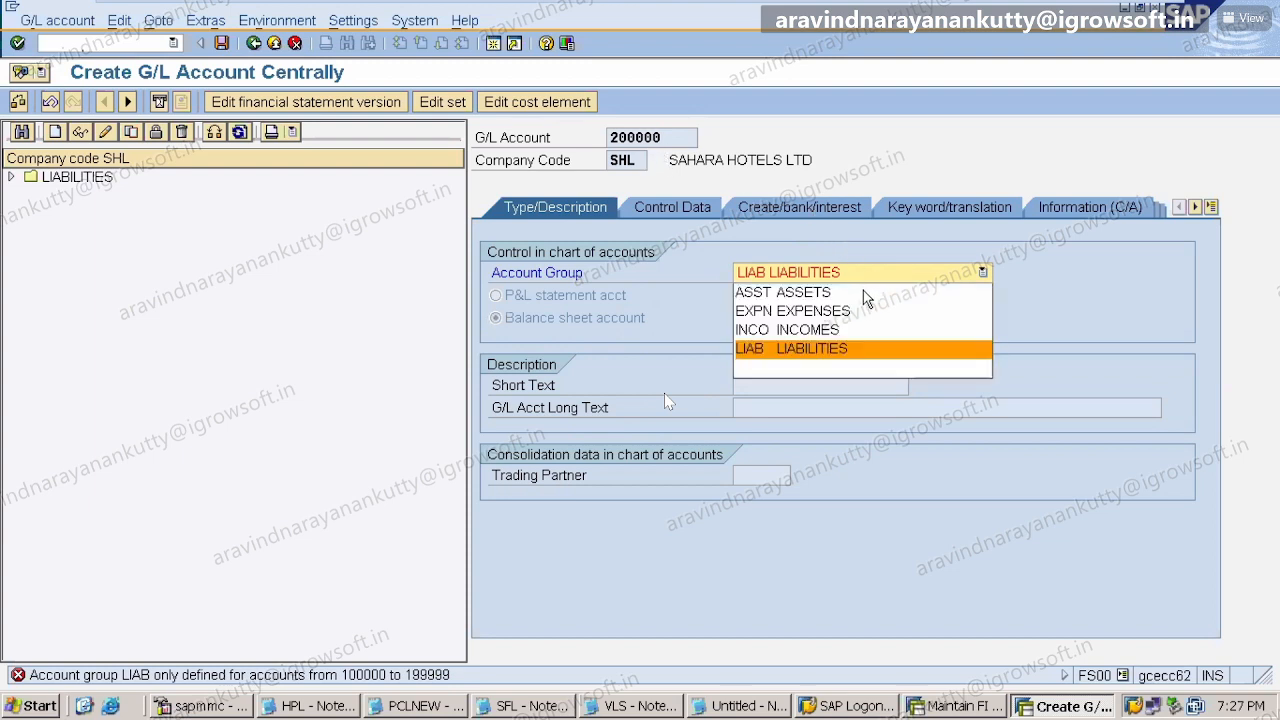
click(865, 292)
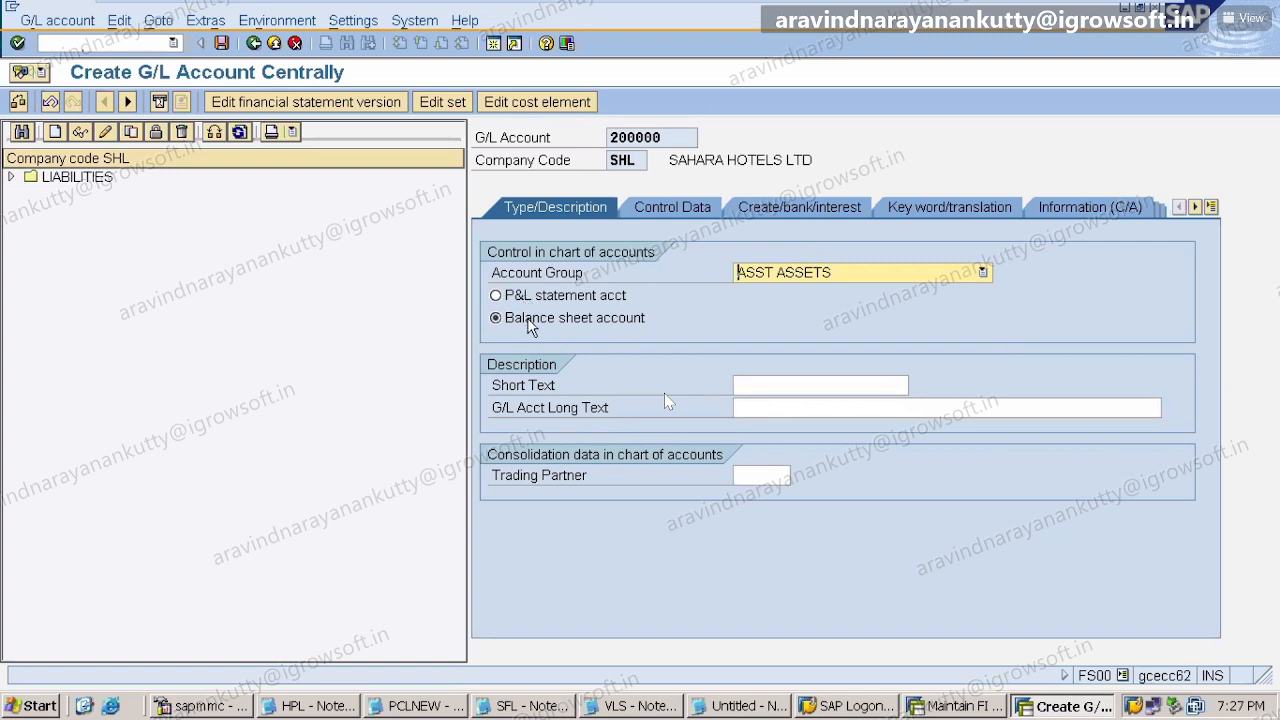
- Enter HDFC BANK AC as both the short text and the long text of the account
click(808, 388)
text(HDFC BANK)
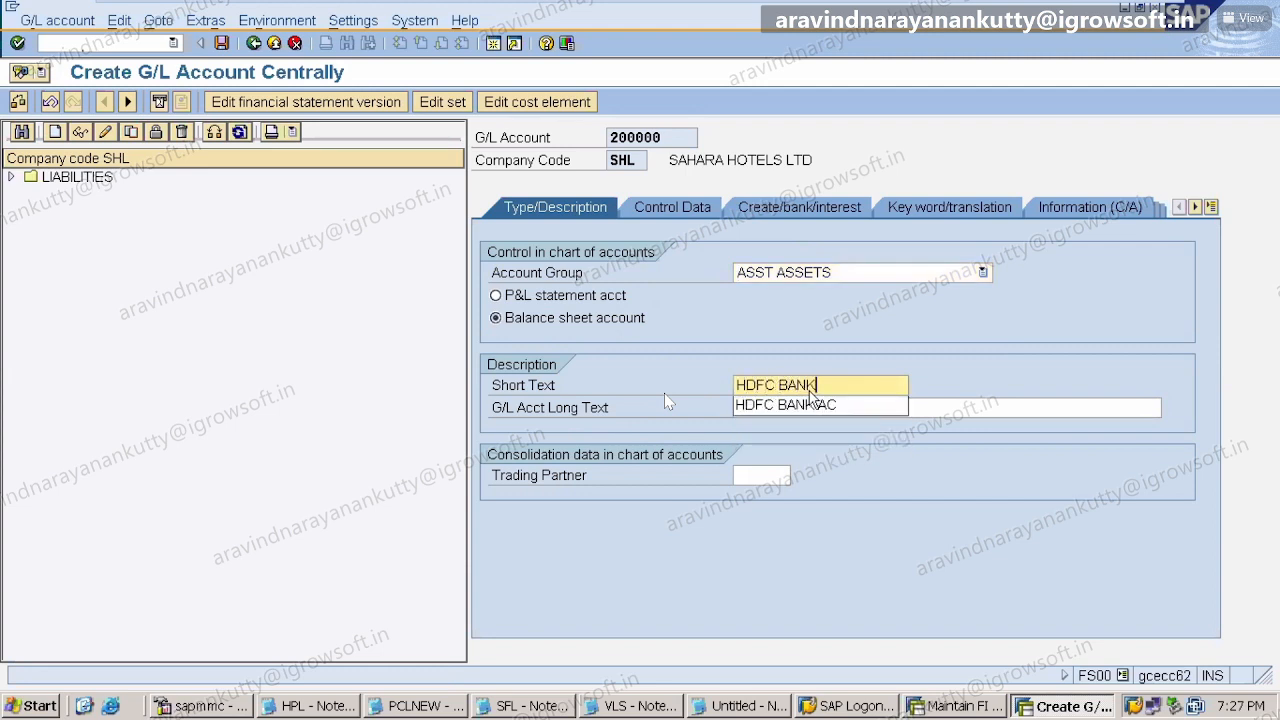
click(811, 403)
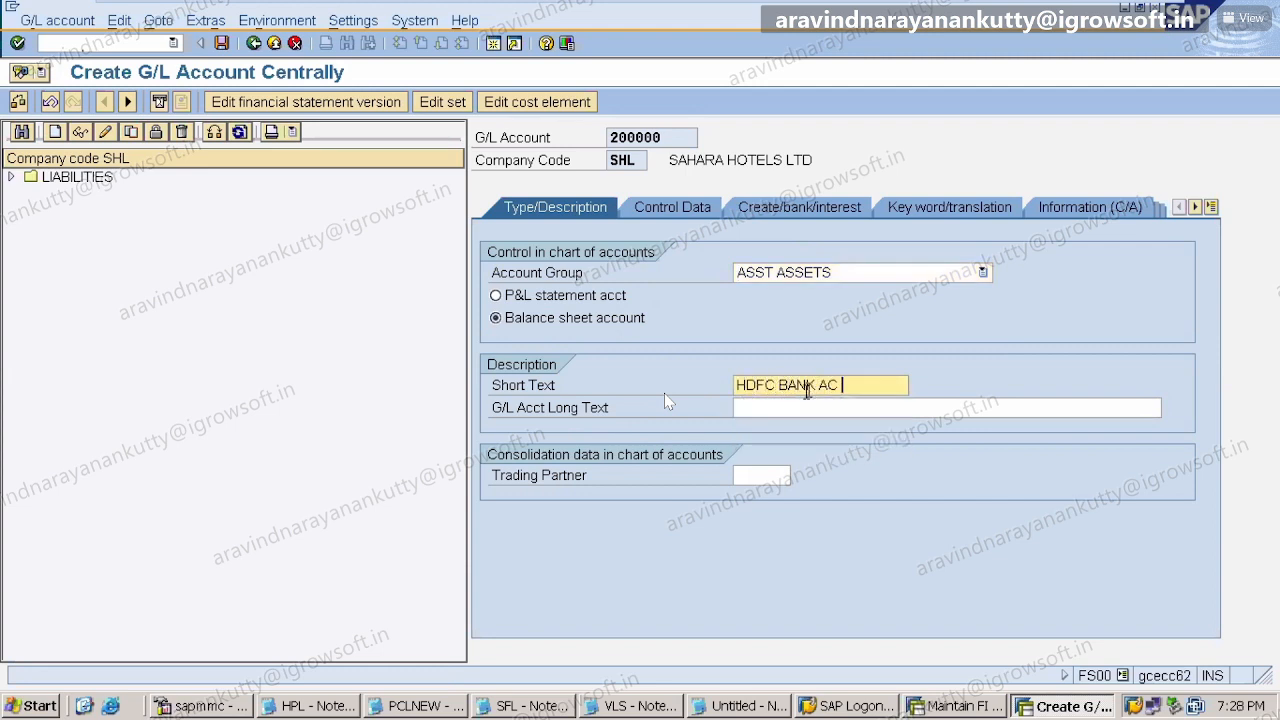
click(798, 406)
text(HDFC BANK AC)
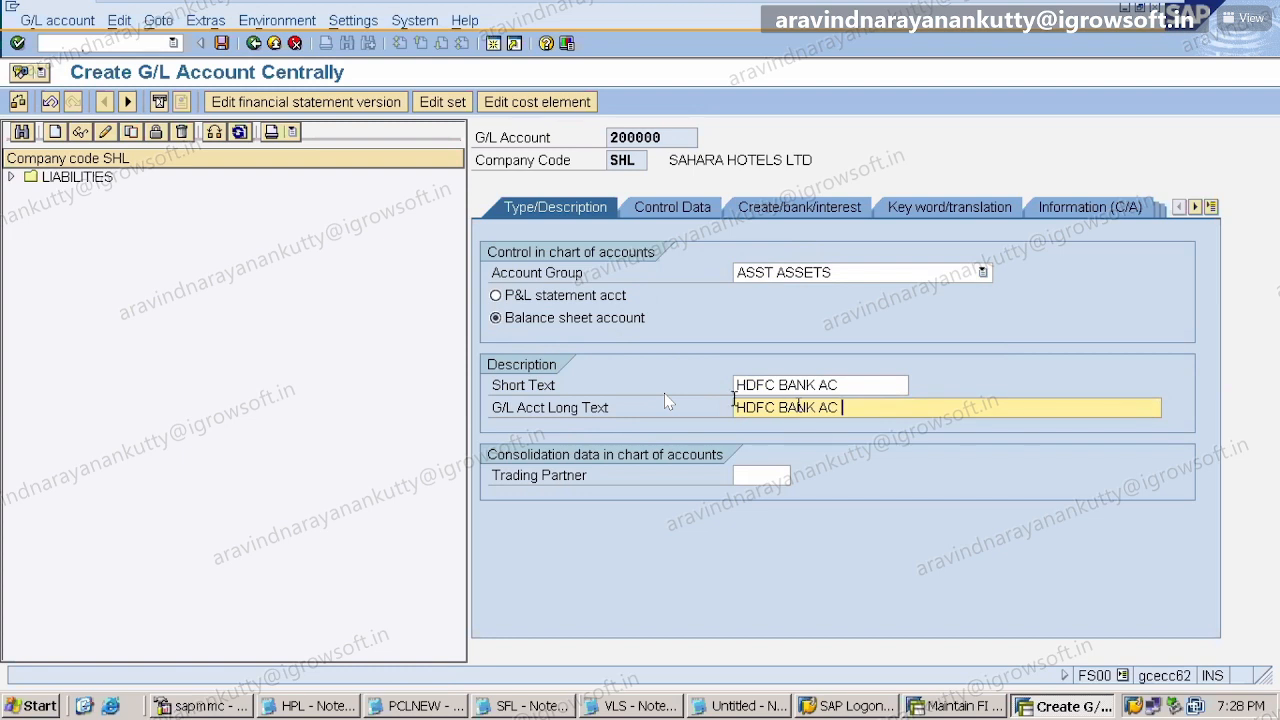
- In the control data of account 200000, enable only balances in local currency and line item display
click(672, 206)
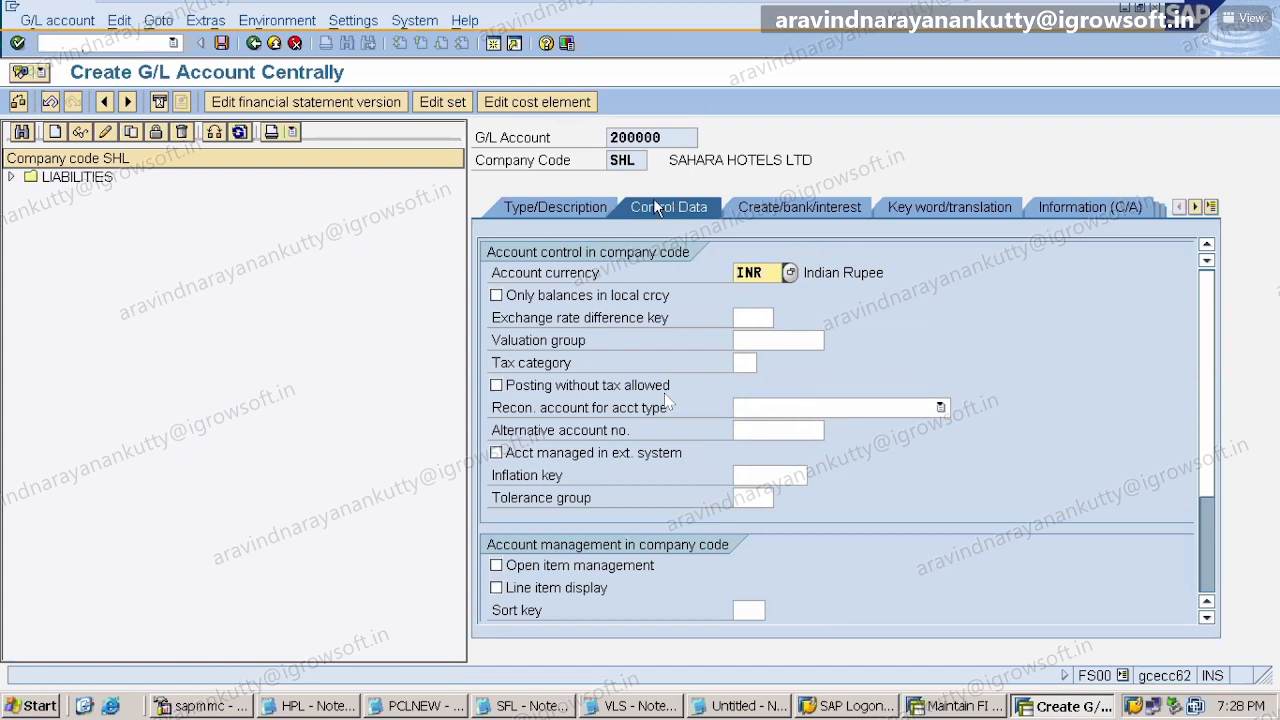
click(497, 295)
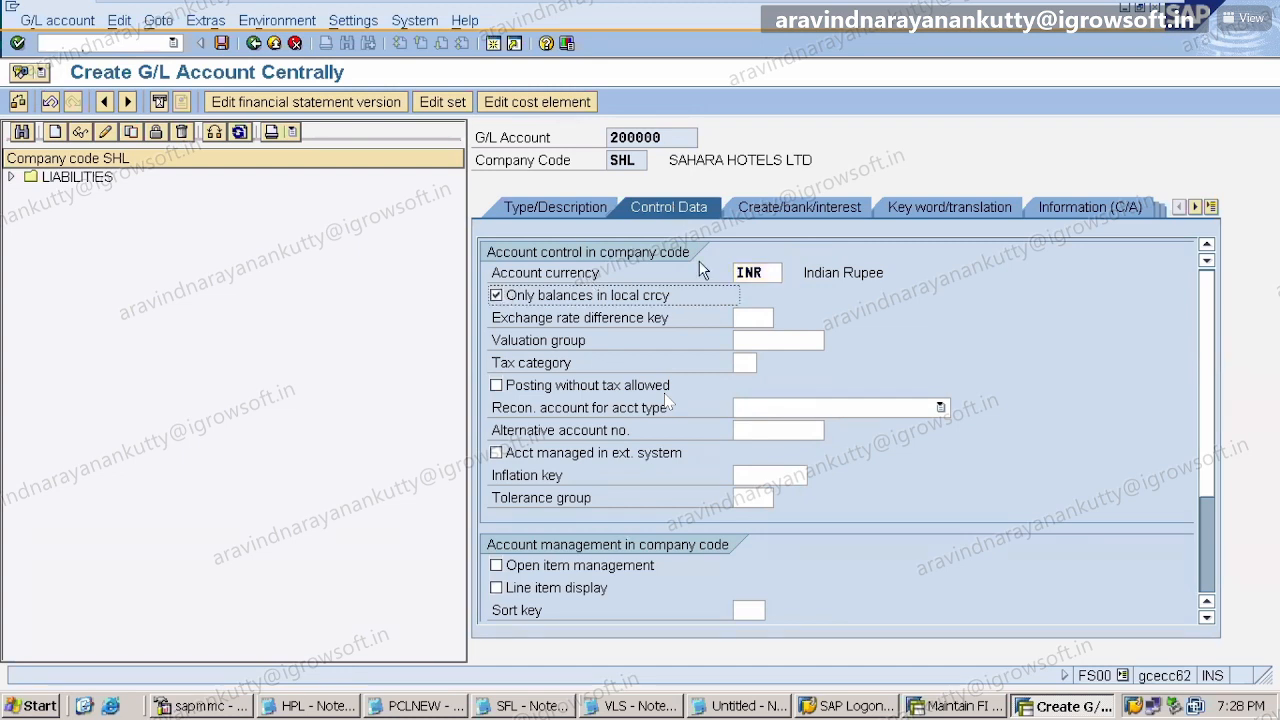
click(509, 592)
- Assign sort key 001, Posting date, to account 200000
click(752, 607)
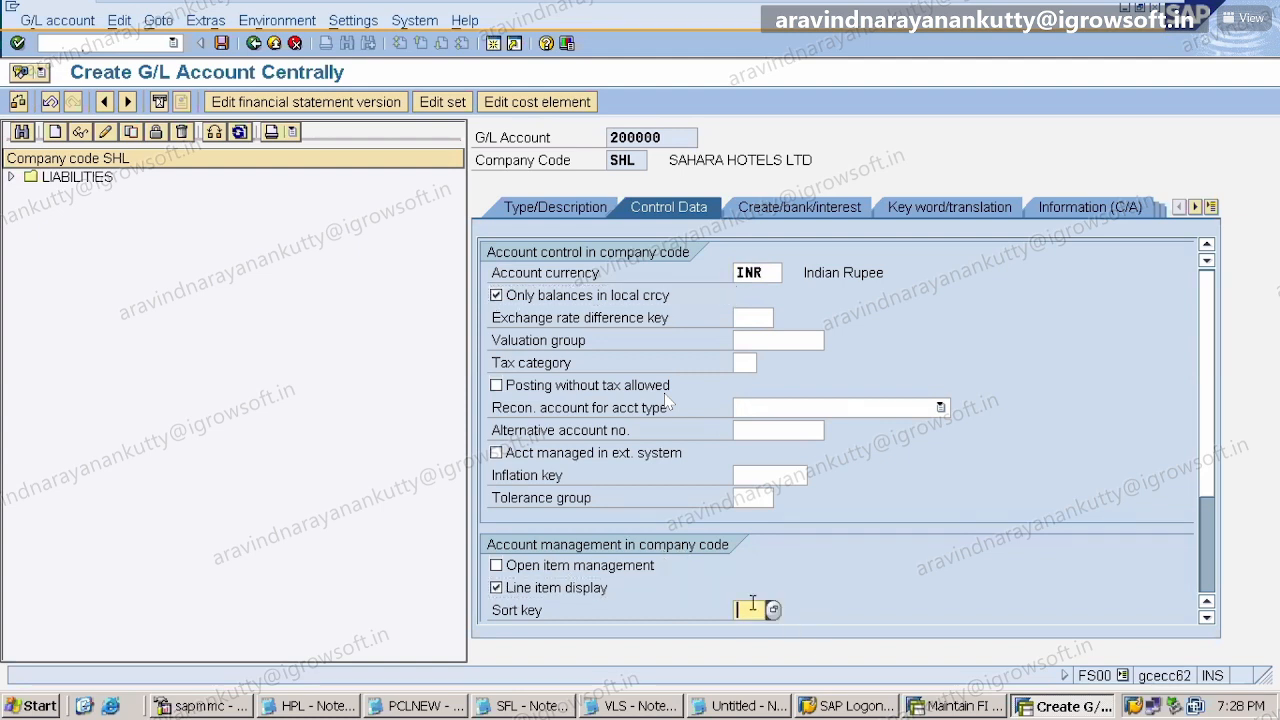
click(773, 609)
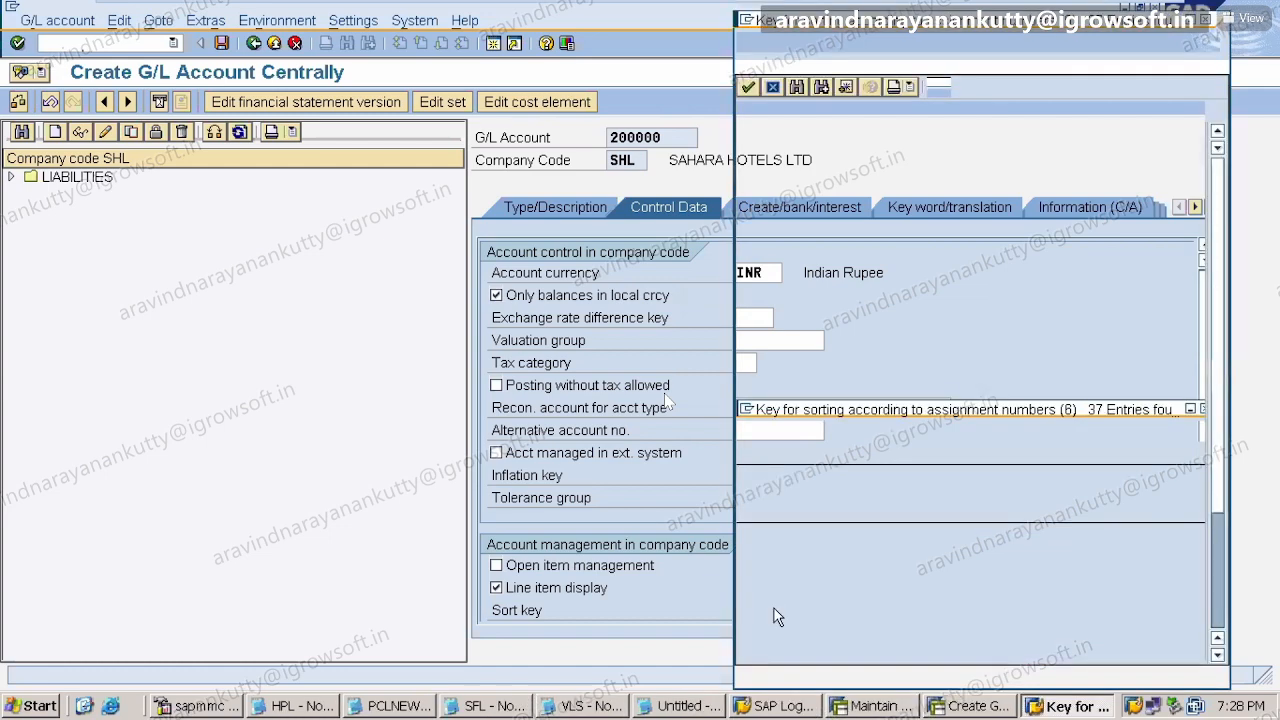
click(754, 156)
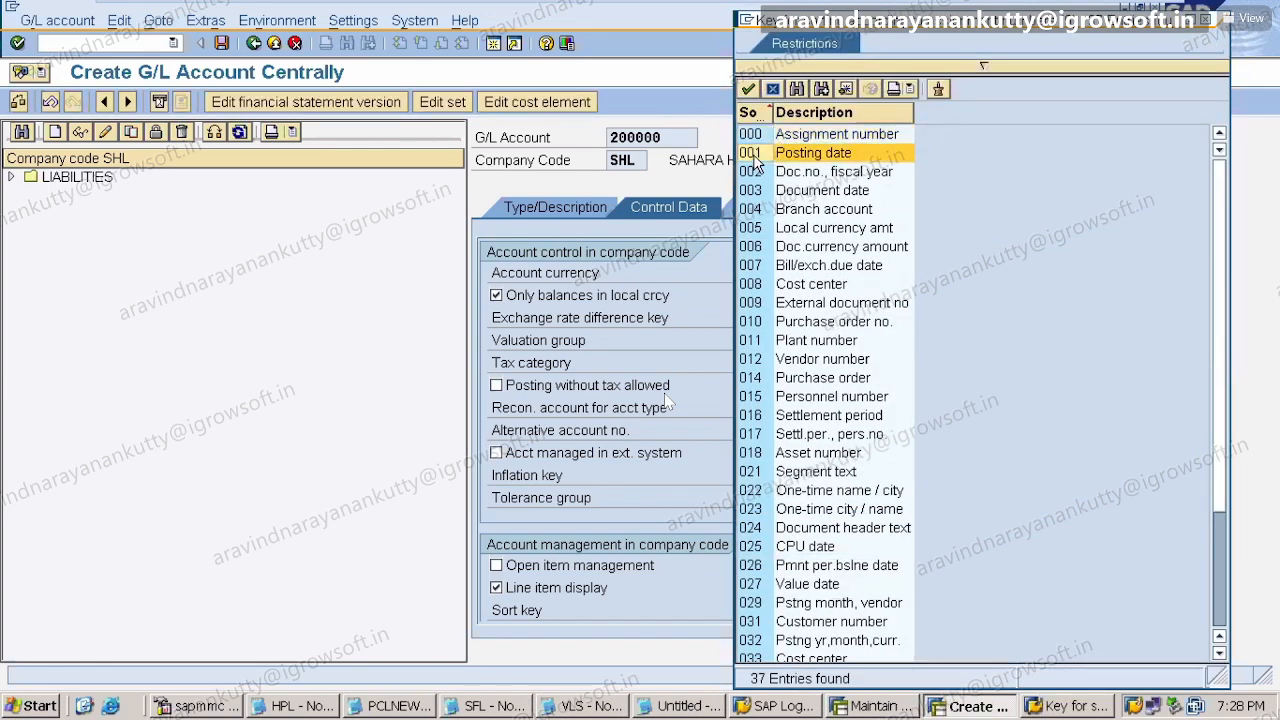
double_click(754, 158)
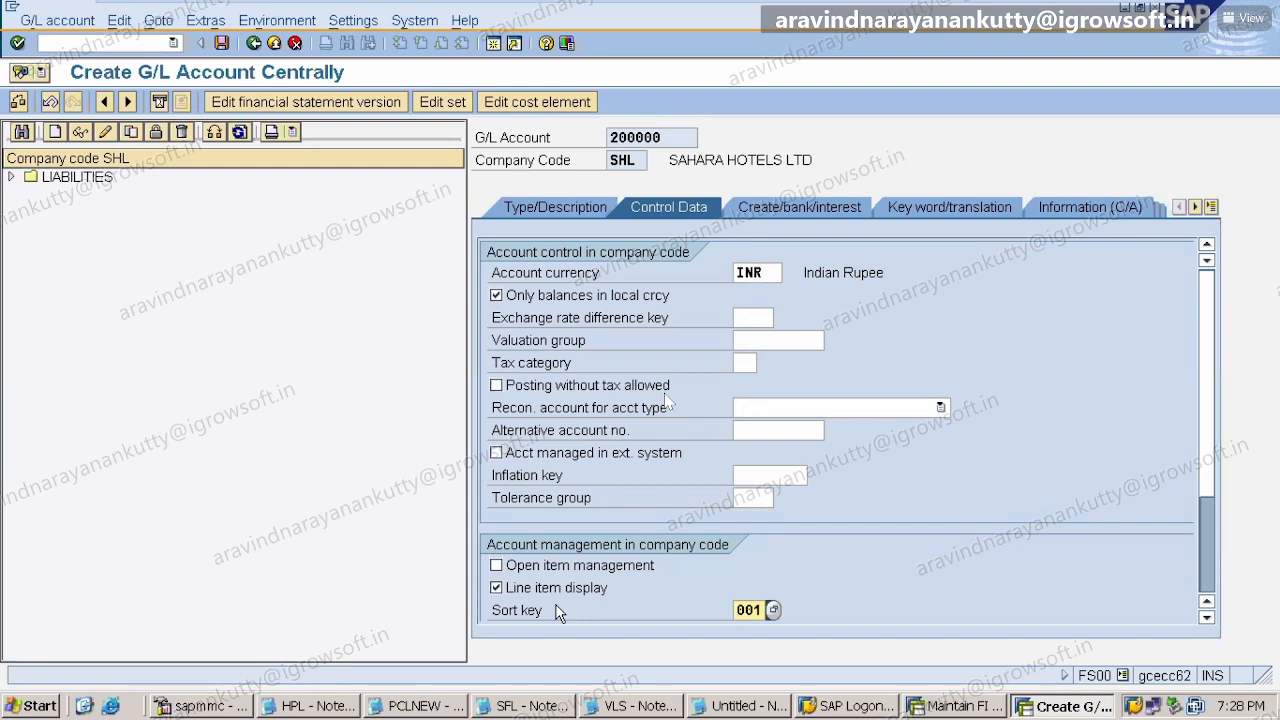
key(XF86AudioRaiseVolume)
- Assign field status group G005, Bank accounts (obligatory value date), and mark the account as relevant to cash flow
click(782, 218)
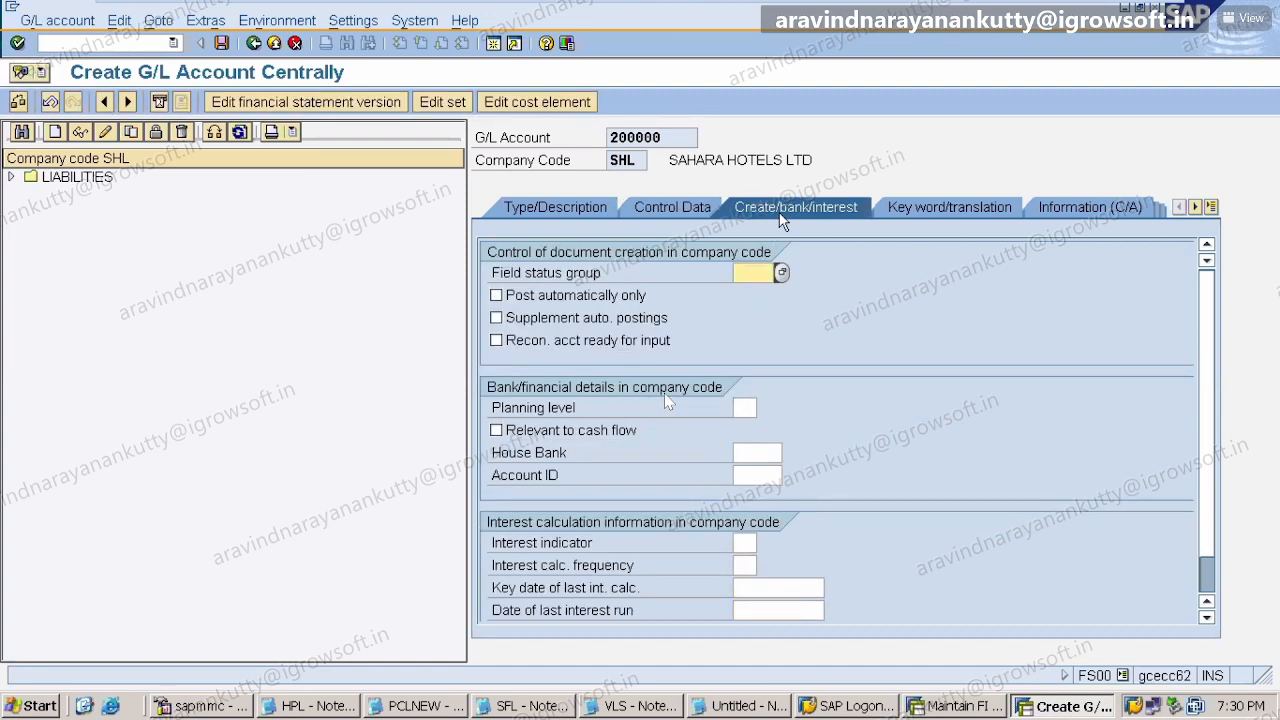
click(781, 272)
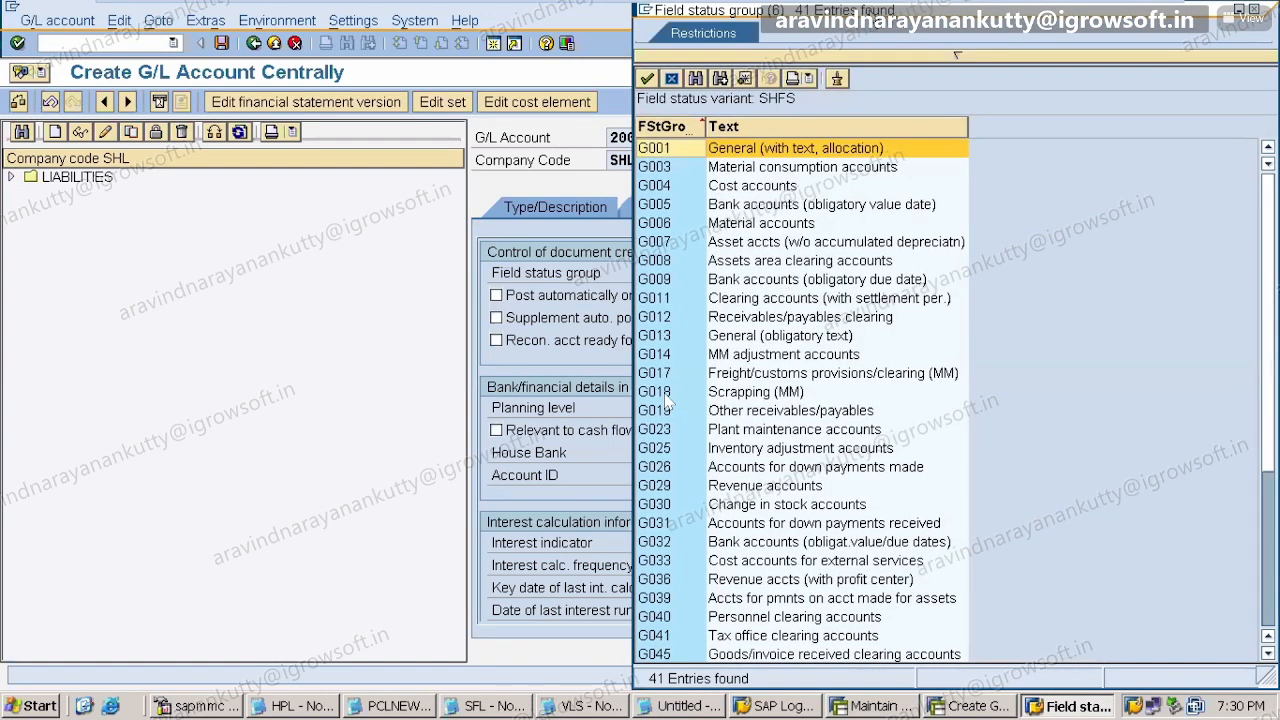
drag(957, 55, 1128, 88)
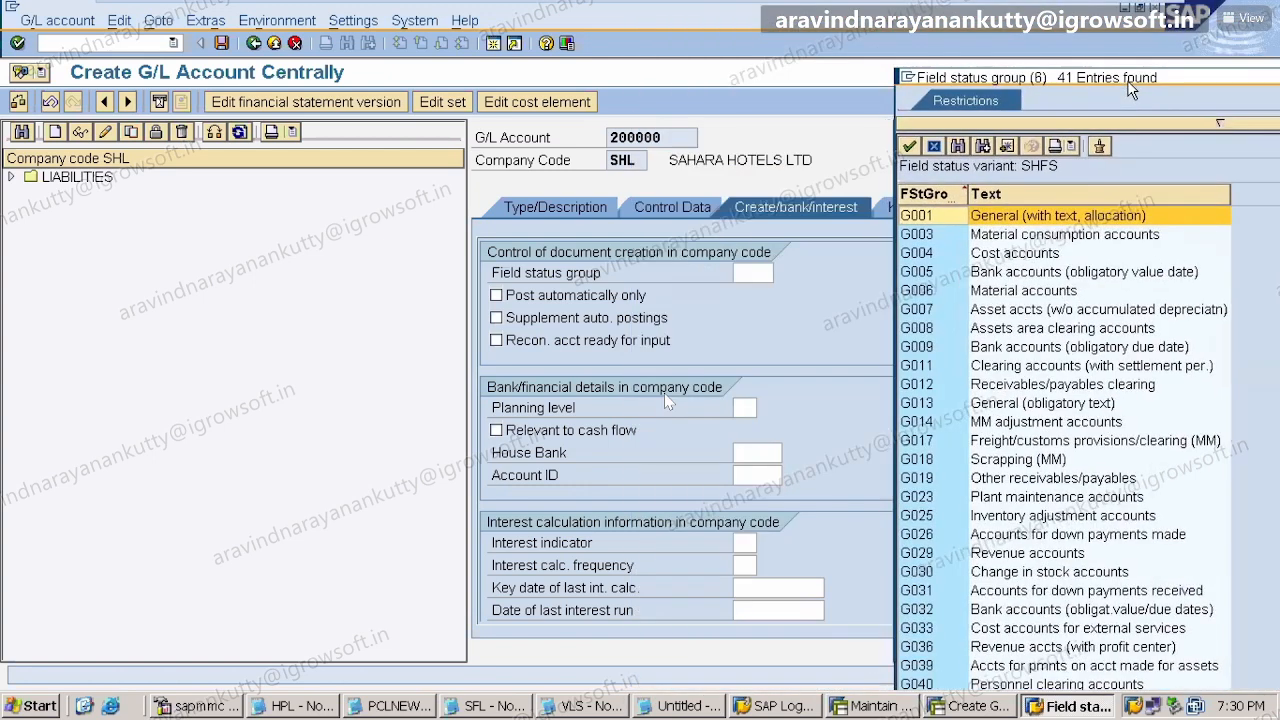
double_click(930, 278)
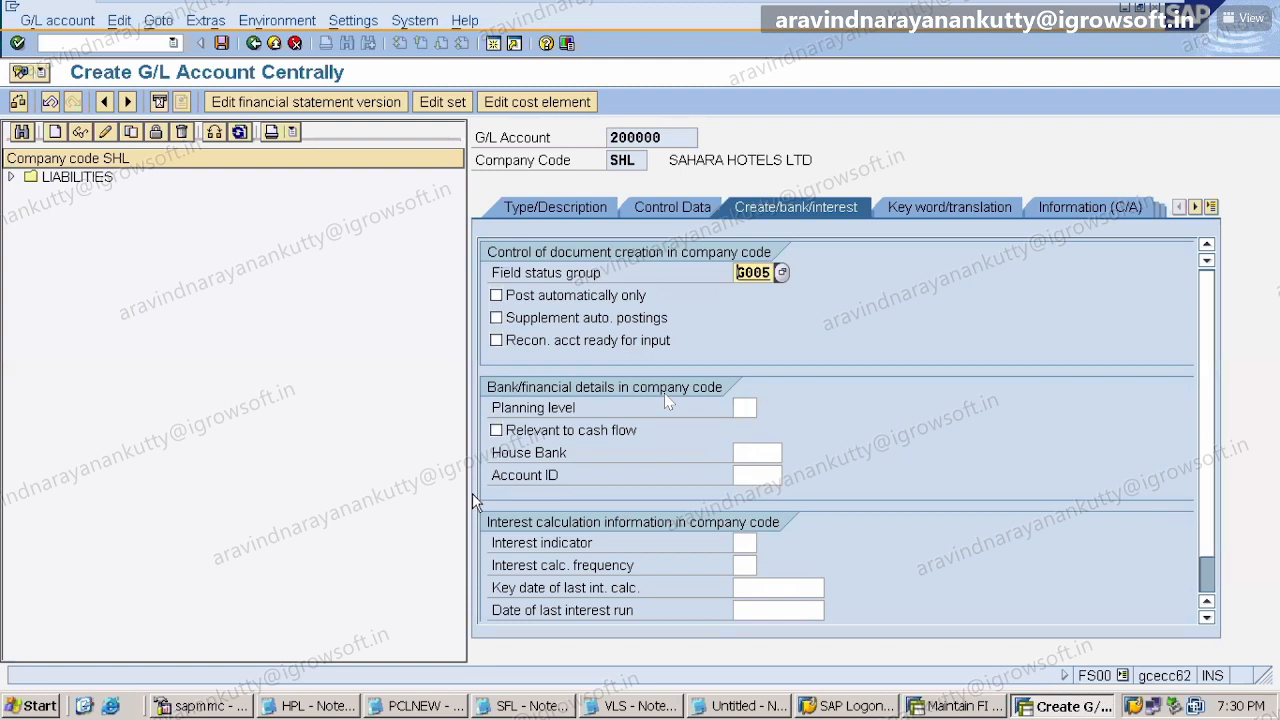
click(497, 431)
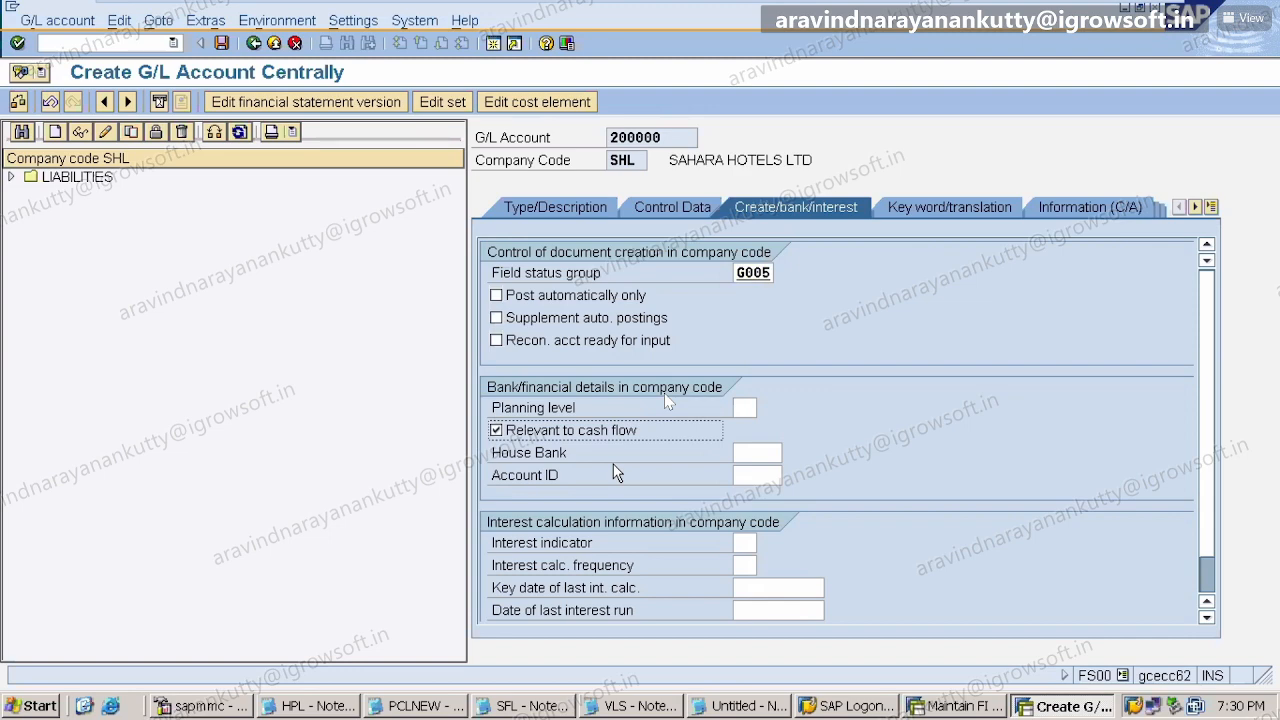
- In the untitled Notepad file, add "NOTE : SELECT RELEVANT TO CASH FLOW ONLY FOR BANK AND CASH ACCOUNTS." below the HDFC bank line
click(740, 706)
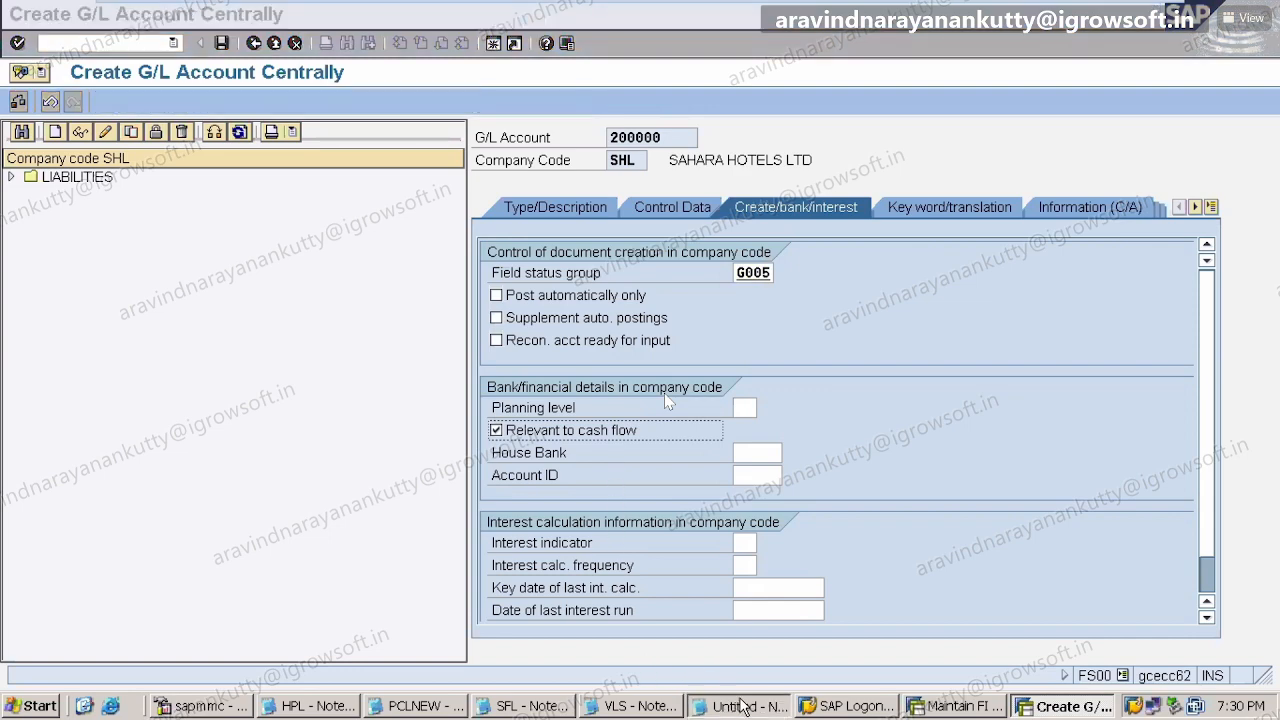
click(111, 330)
text(NOTE :)
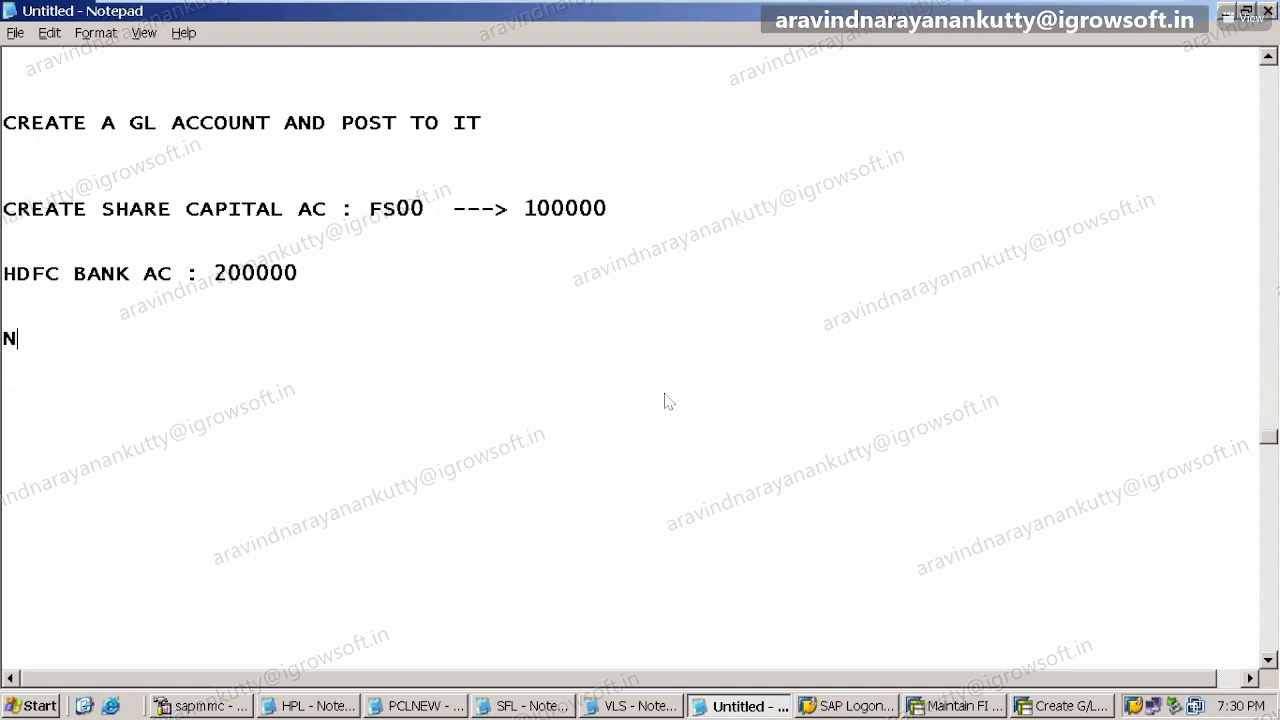
key(Return)
key(Return)
text(SELECT RELV)
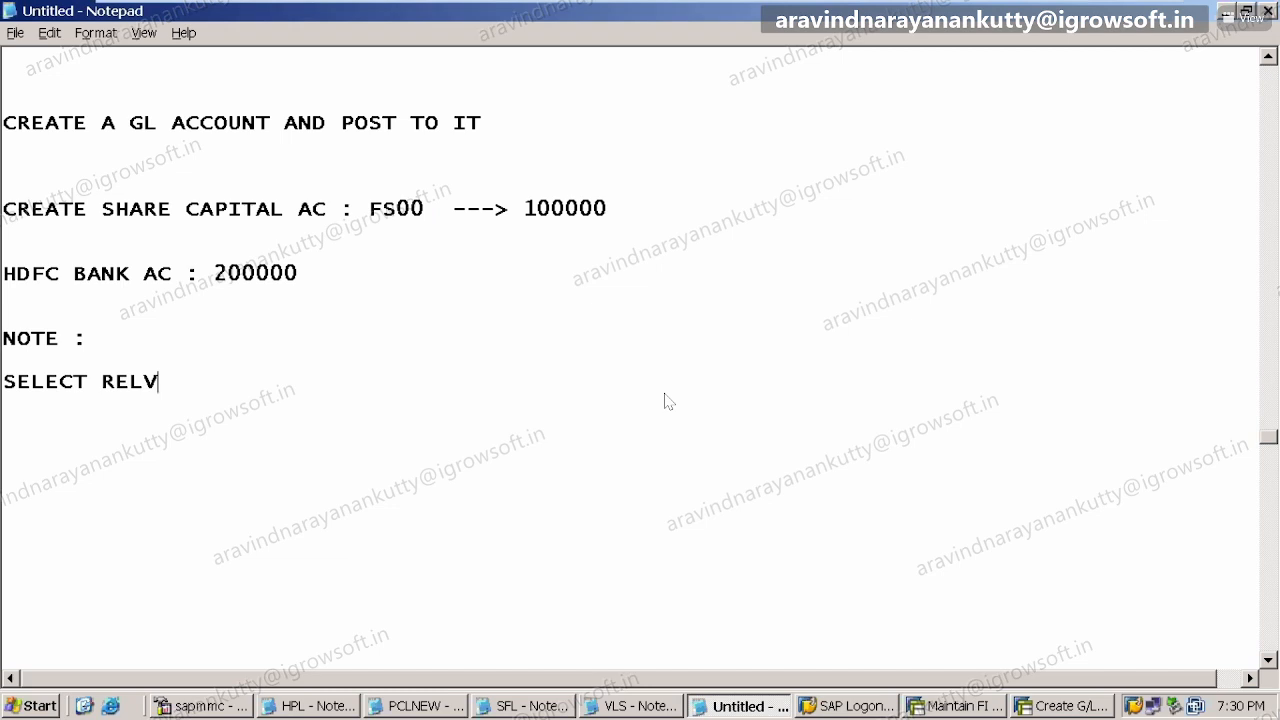
key(BackSpace)
text(EVANT TO CASH FL)
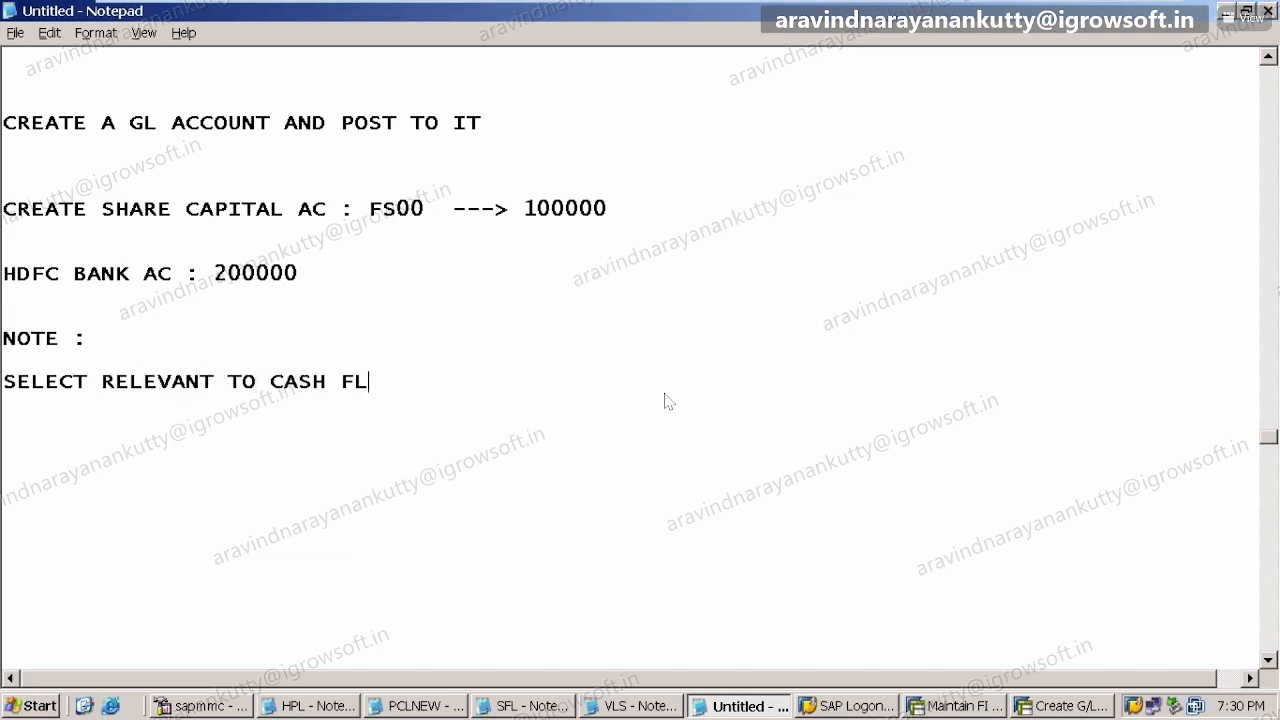
text(OW ONLY FOR )
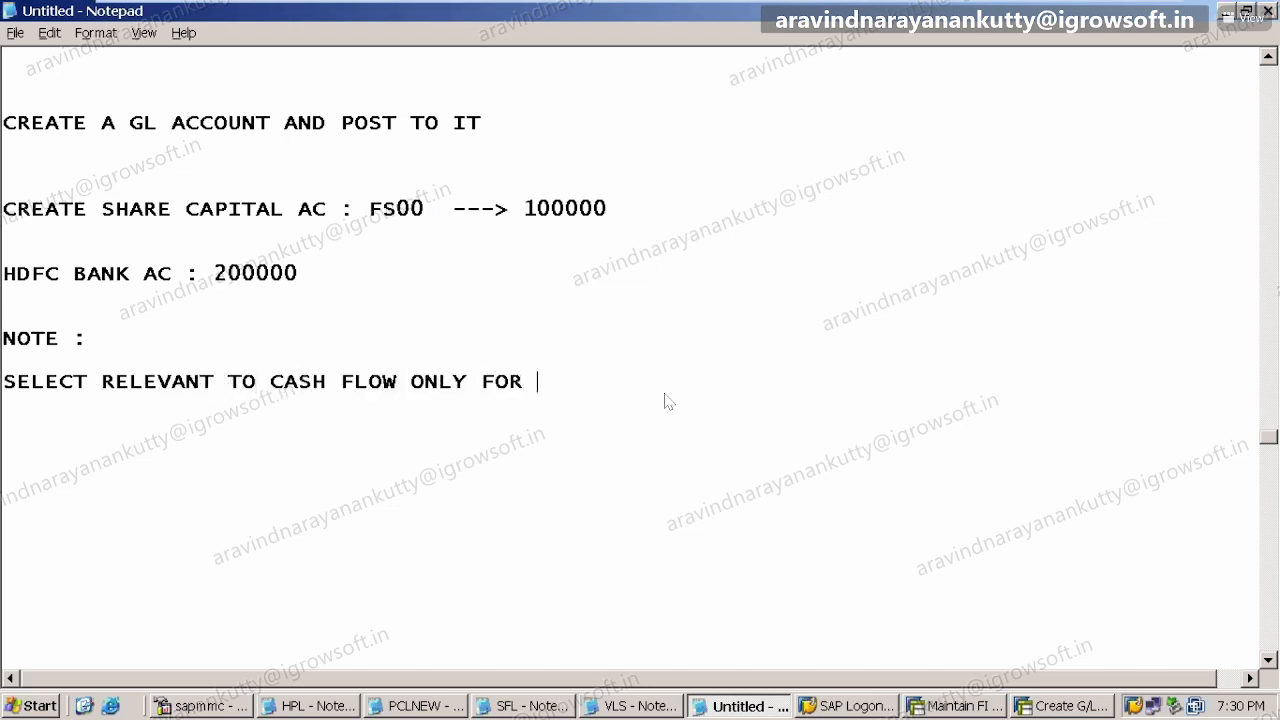
text(BANK AND CASH ACCOUNTS)
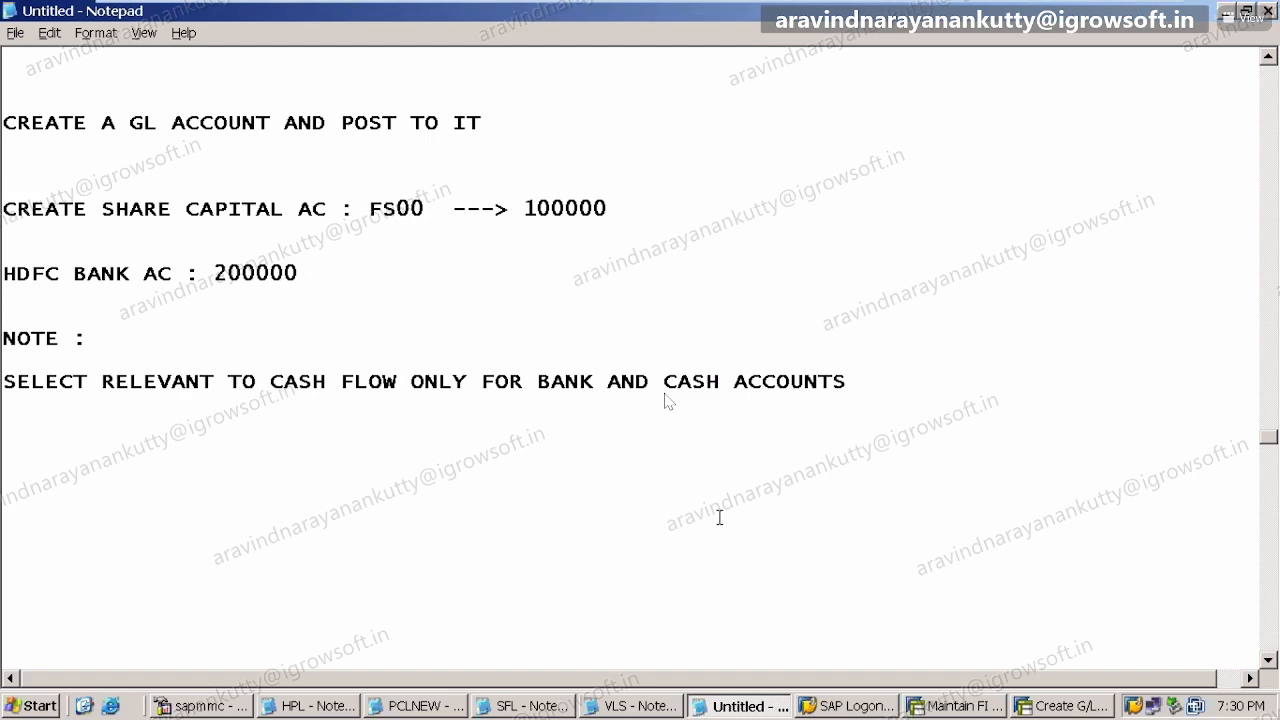
click(1065, 707)
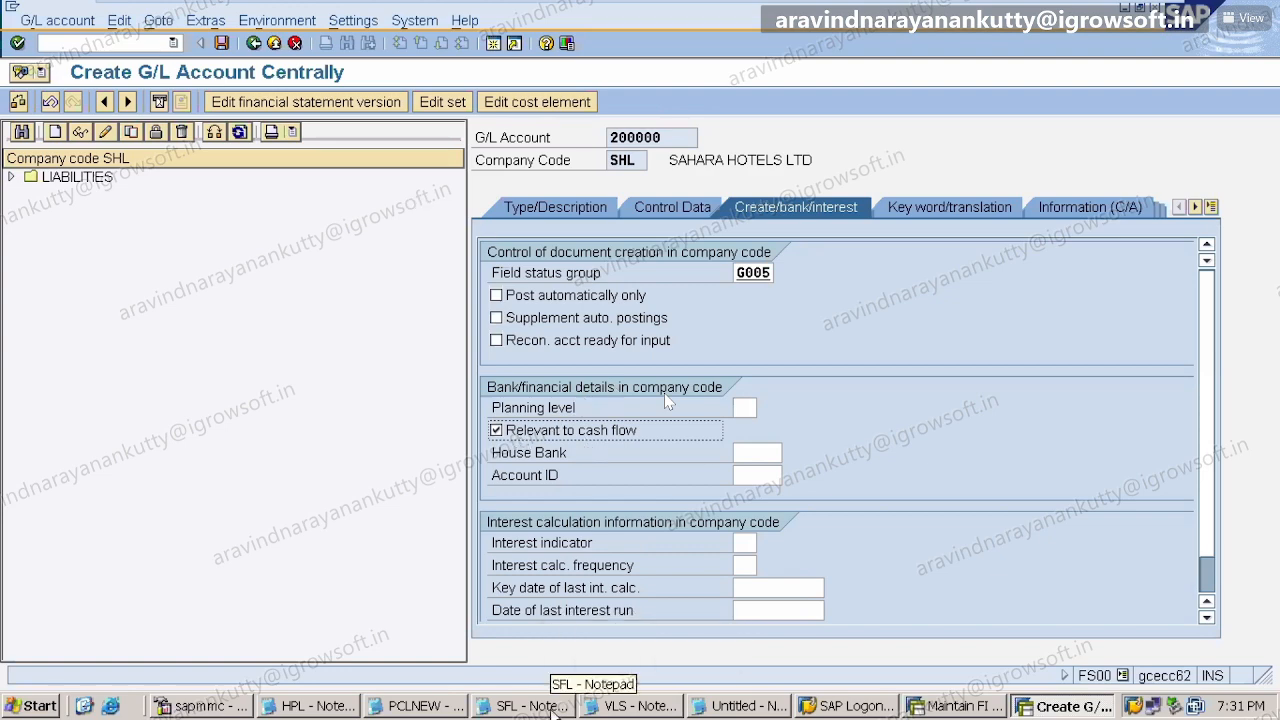
click(777, 708)
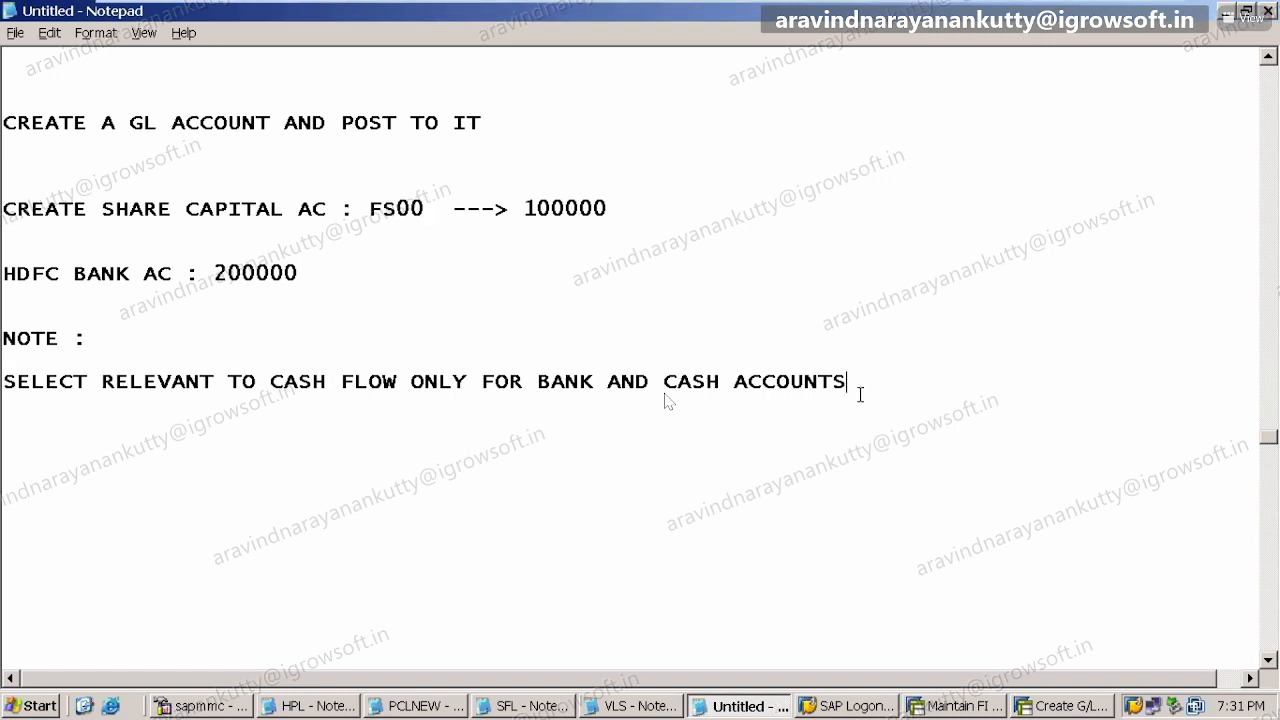
text(.)
- Return to the SAP G/L account screen and save account 200000 for company code SHL
click(1082, 712)
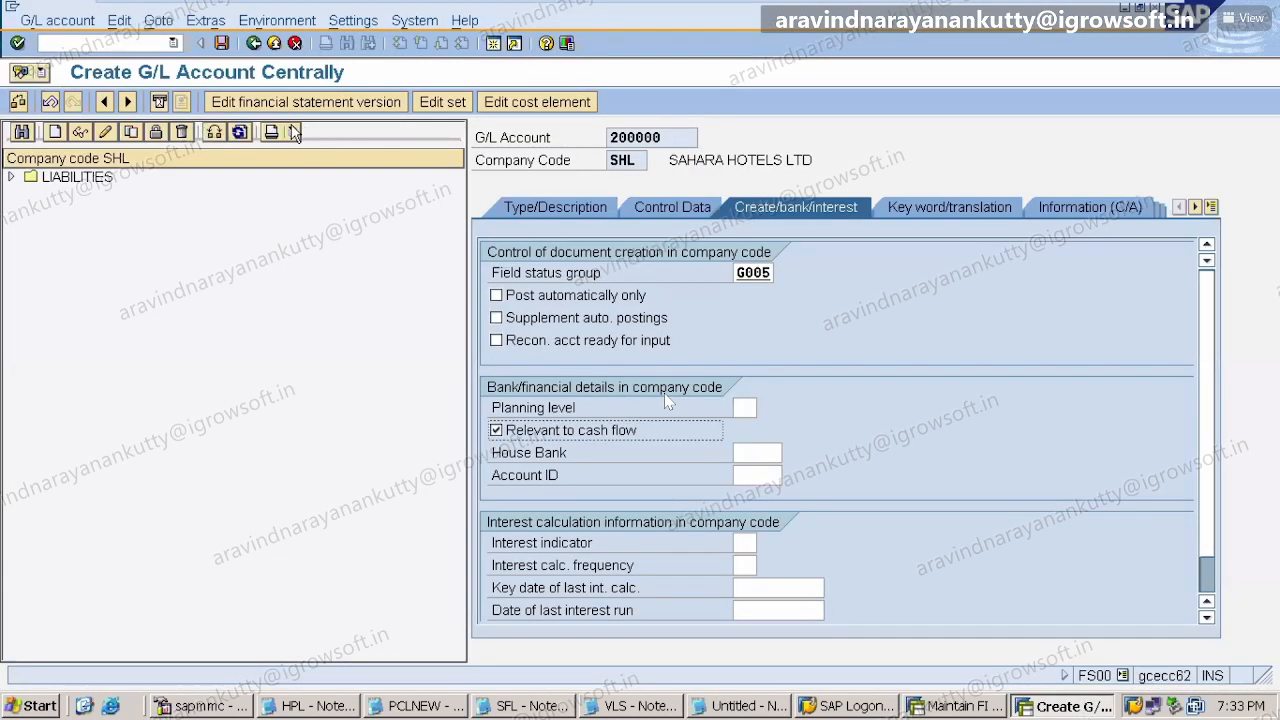
click(219, 44)
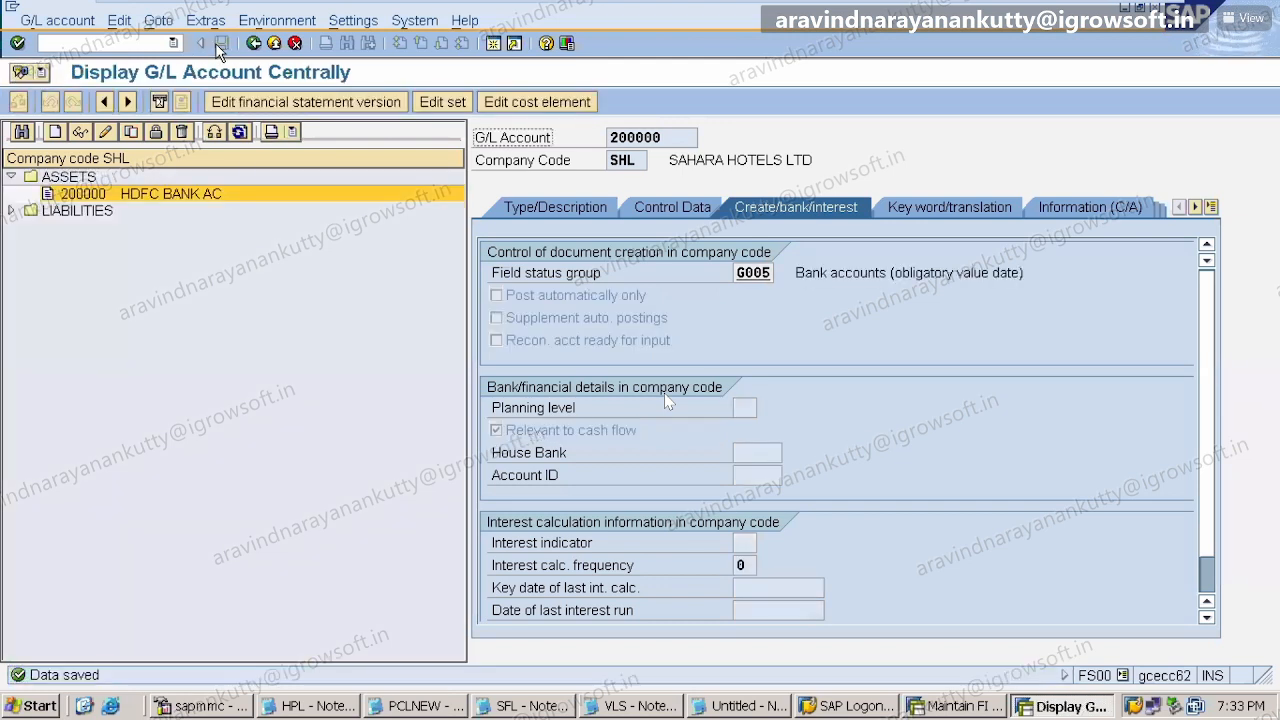
click(190, 215)
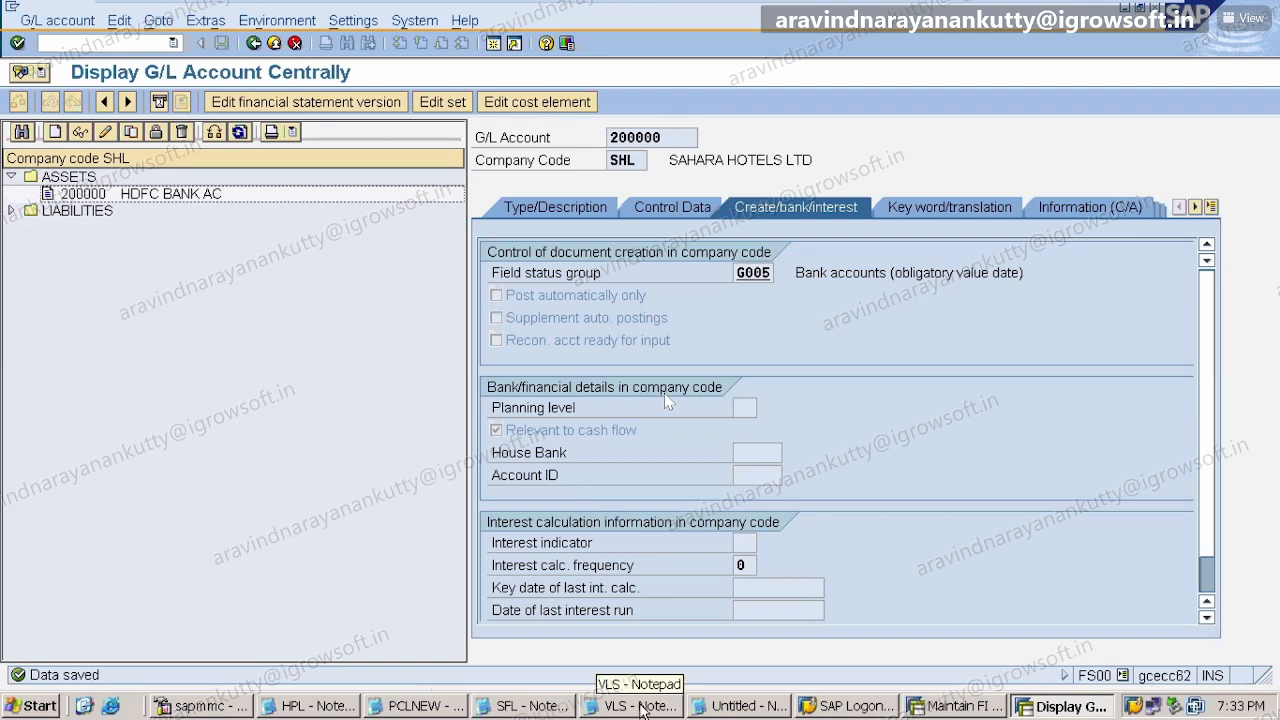
- Switch to the untitled Notepad file and add the line "RENT EXP AC :" below the note
click(743, 706)
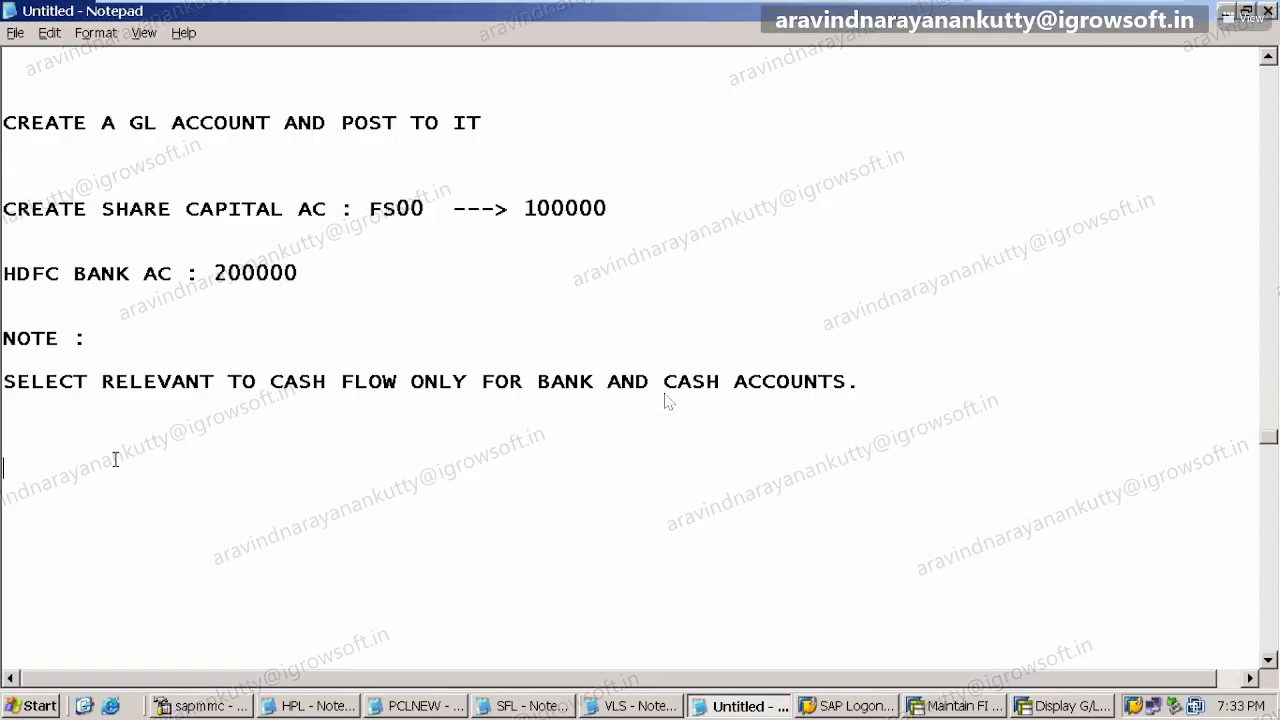
text(RENT EXP AC )
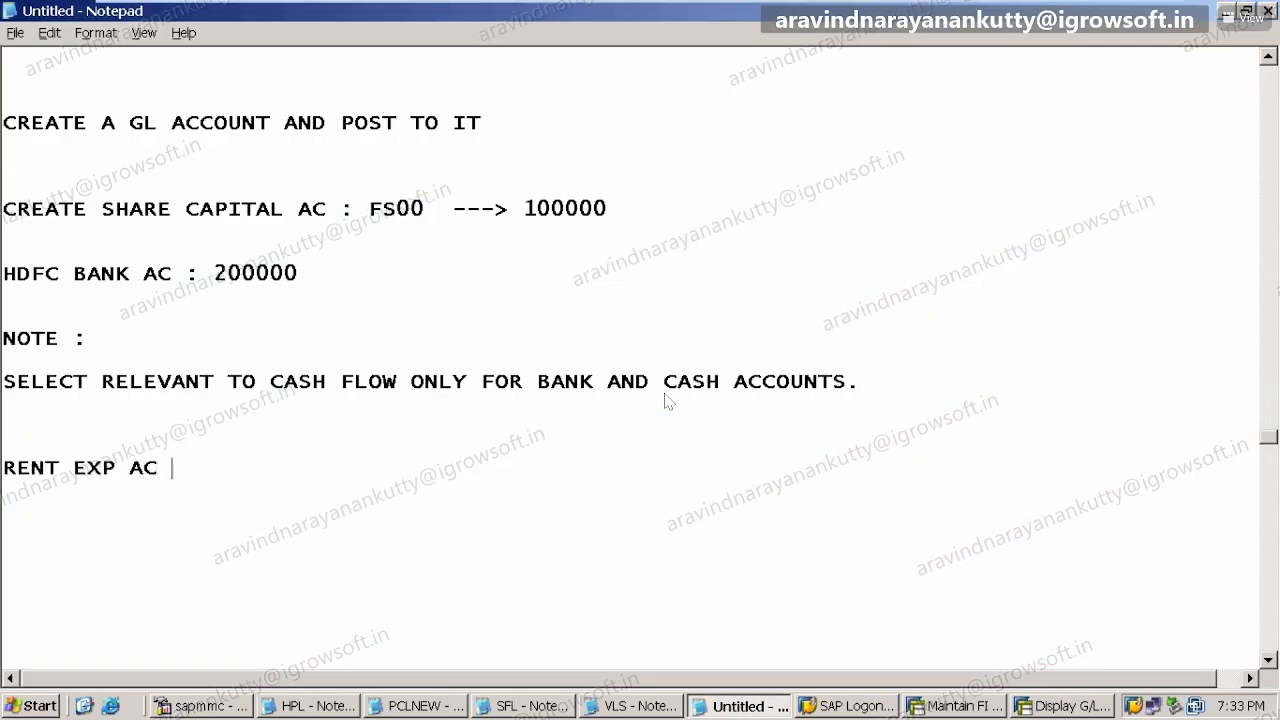
text(:)
- Back in SAP, restart transaction FS00 and begin creating G/L account 400000 in company code SHL
click(1055, 706)
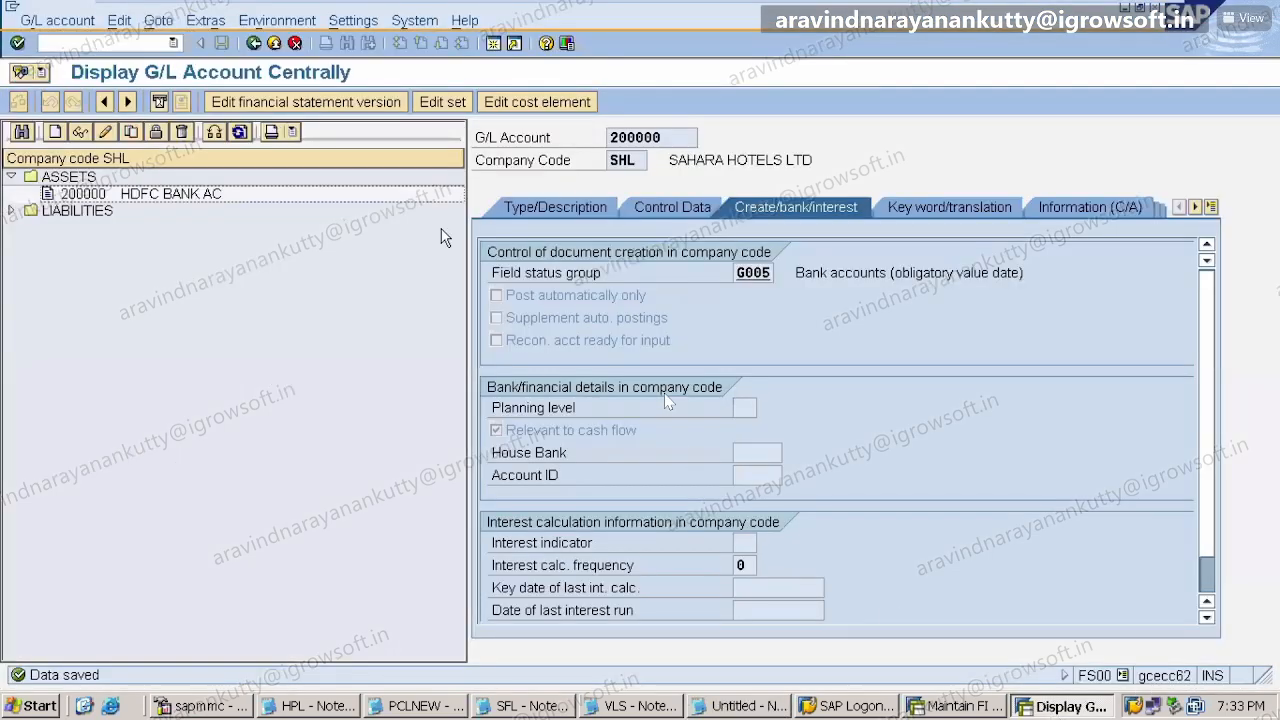
click(103, 42)
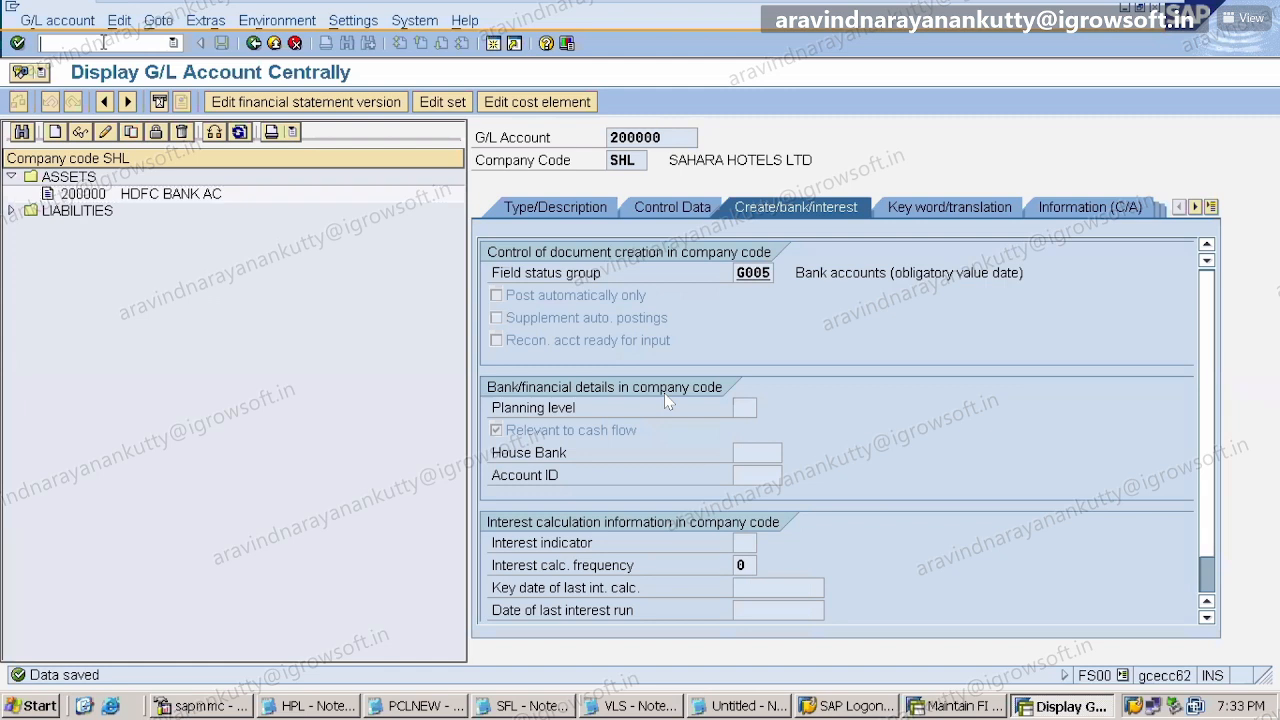
text(/NFS00)
key(Return)
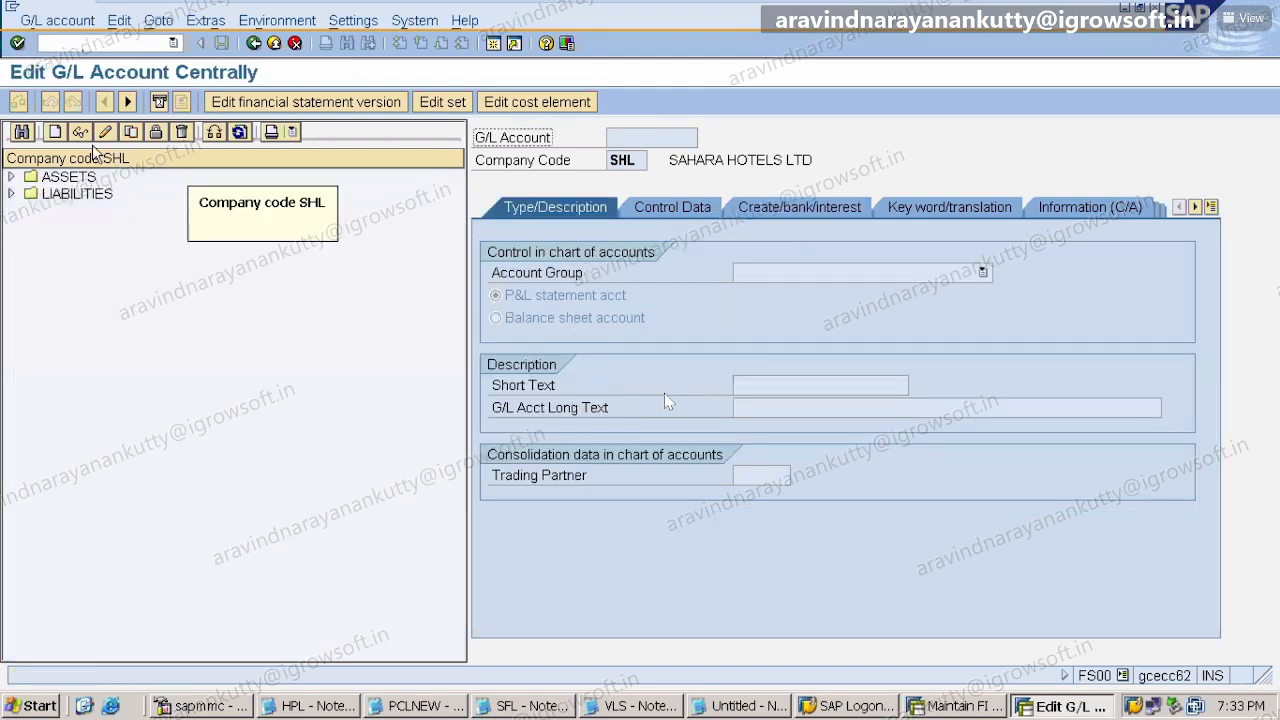
click(56, 134)
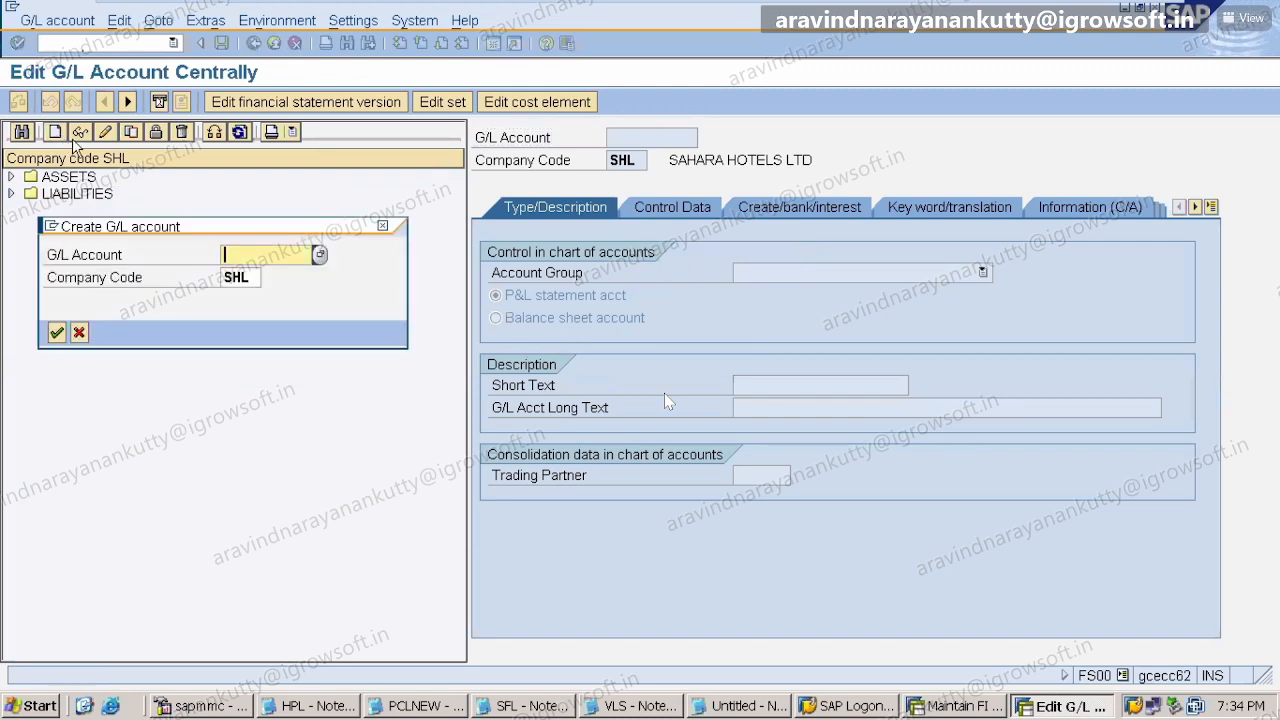
click(265, 252)
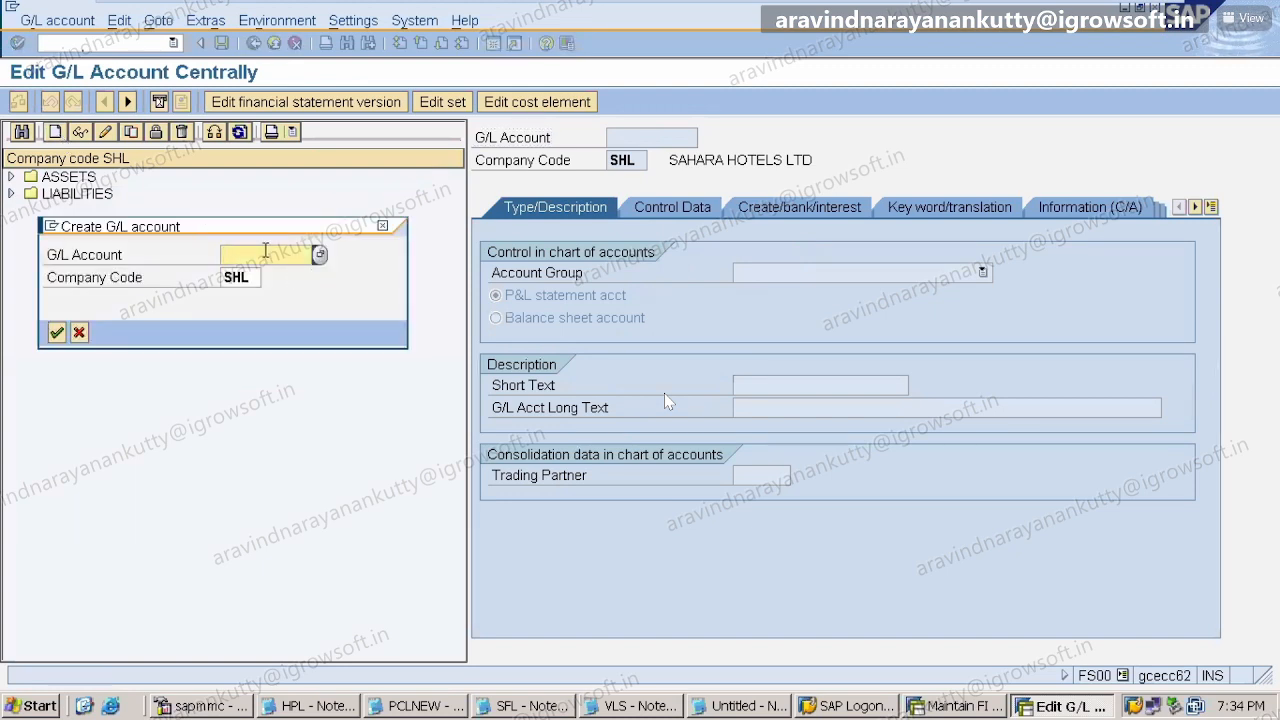
text(400000)
key(Return)
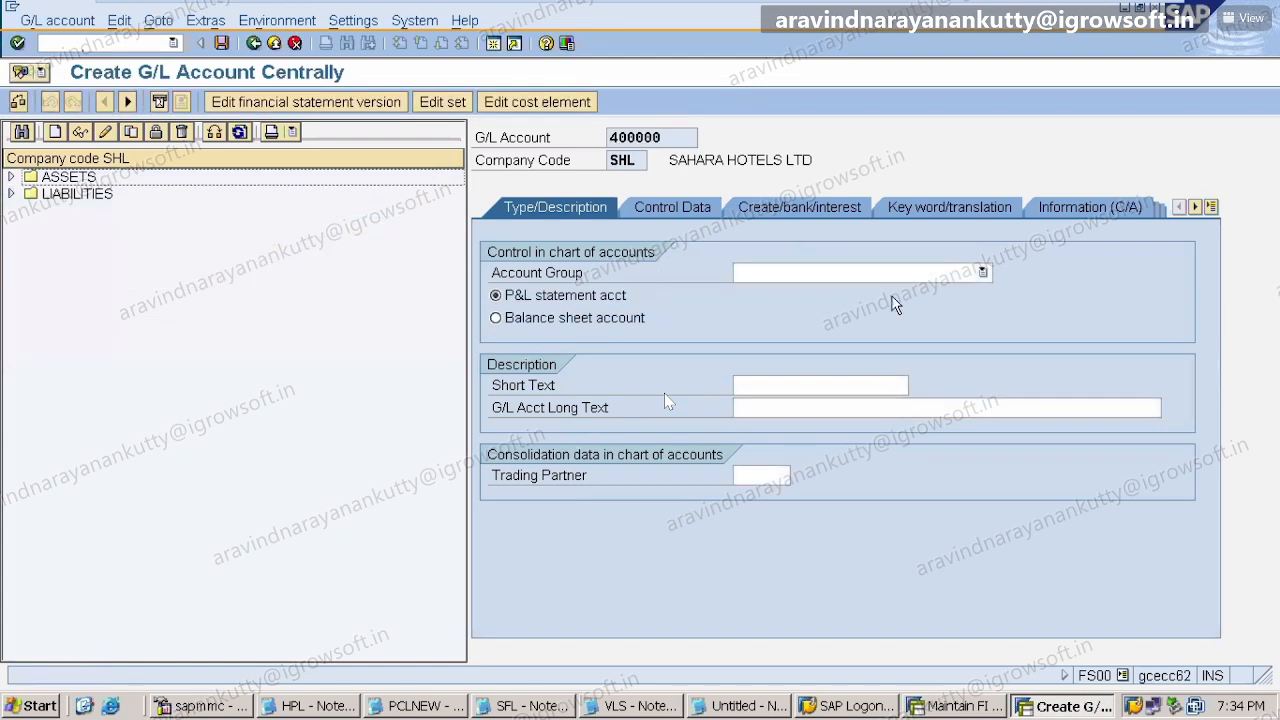
- Assign account group EXPN EXPENSES to account 400000 and enter RENT EXP AC as its short and long text
click(872, 274)
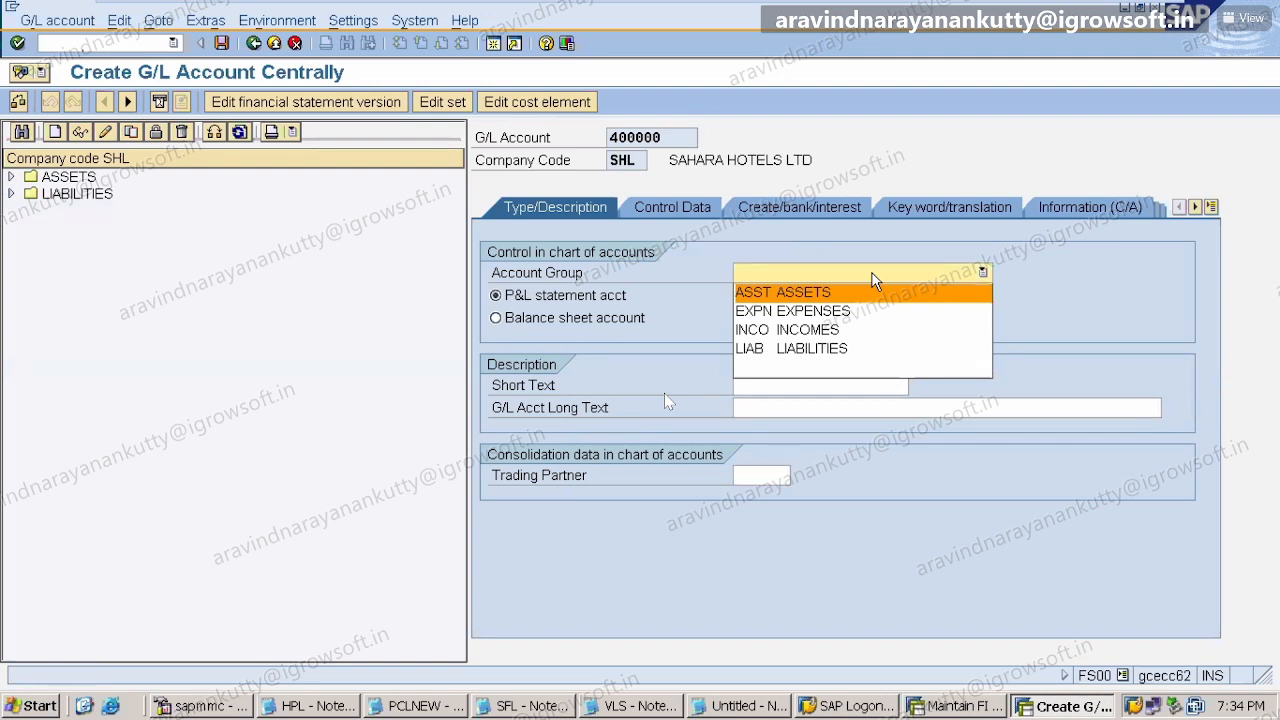
click(864, 310)
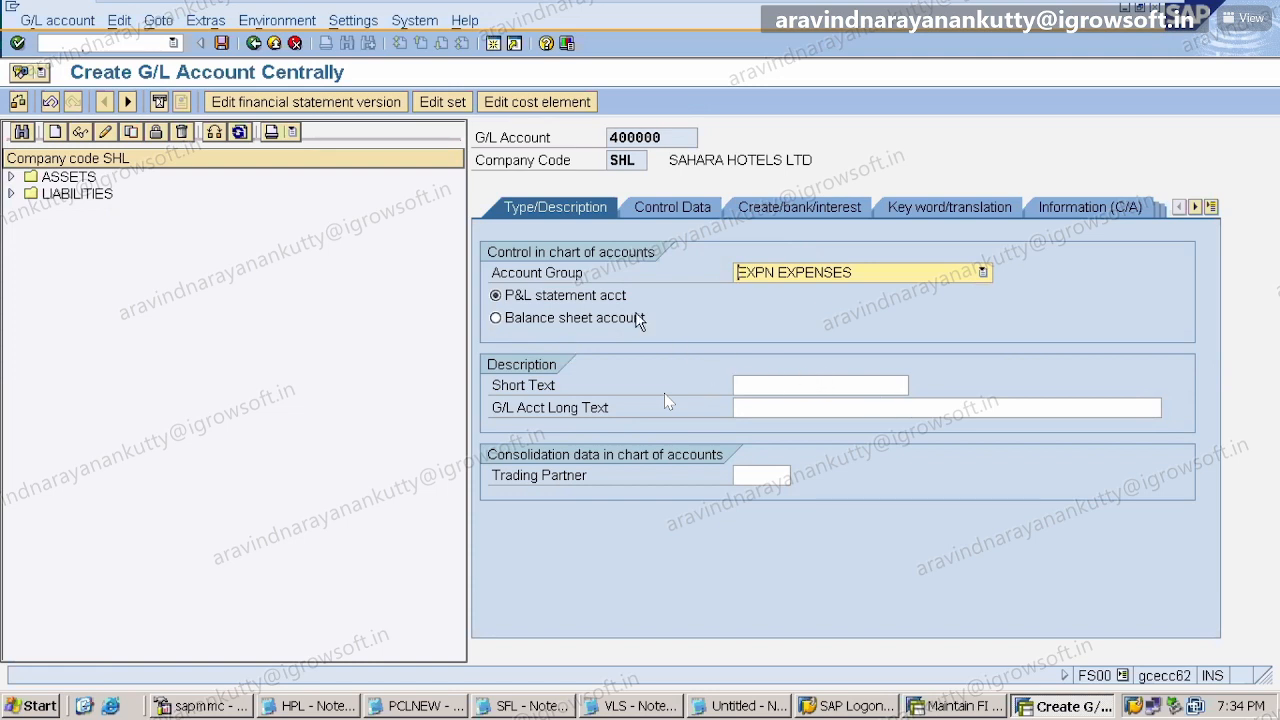
click(756, 390)
text(RENT EXP)
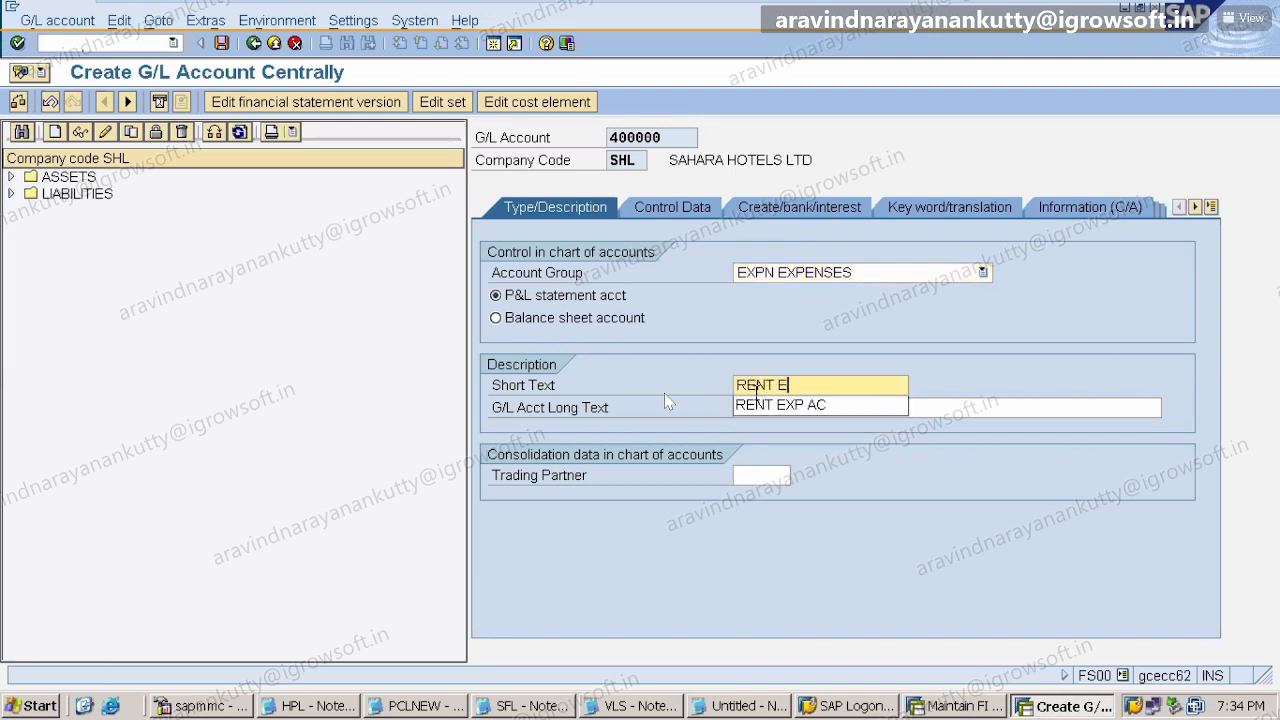
click(757, 404)
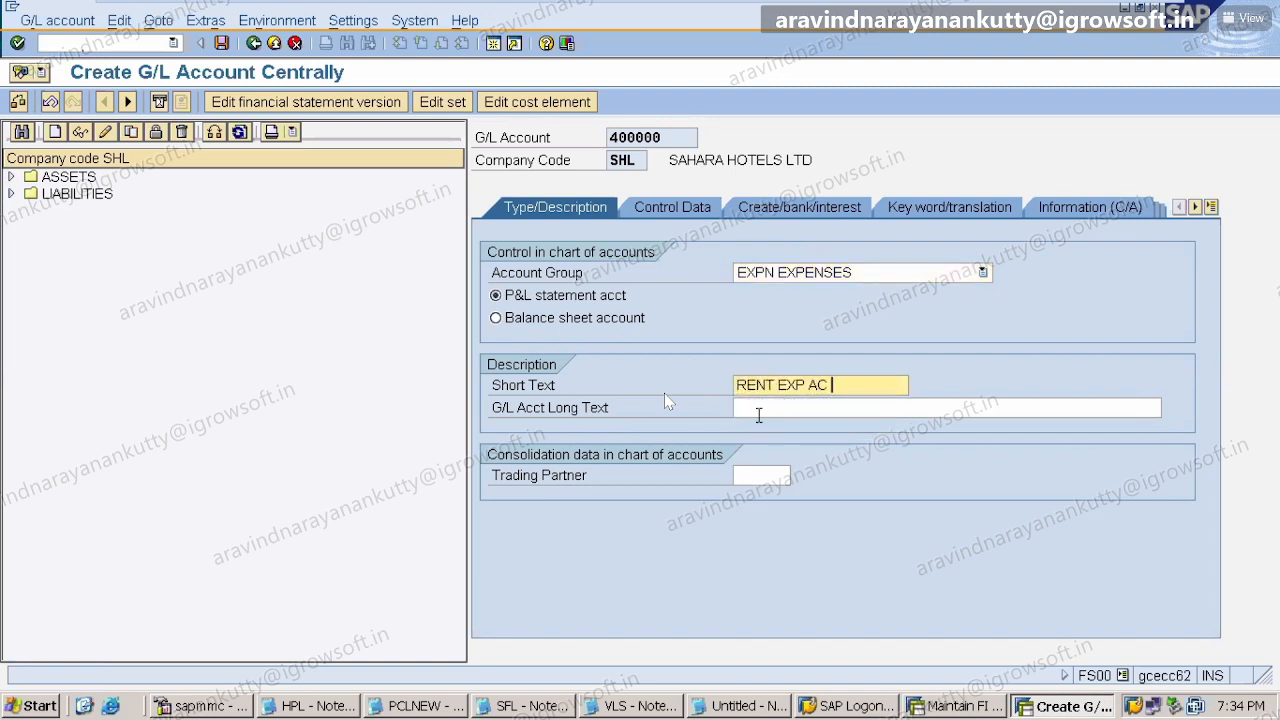
click(759, 415)
text(RENT EXP)
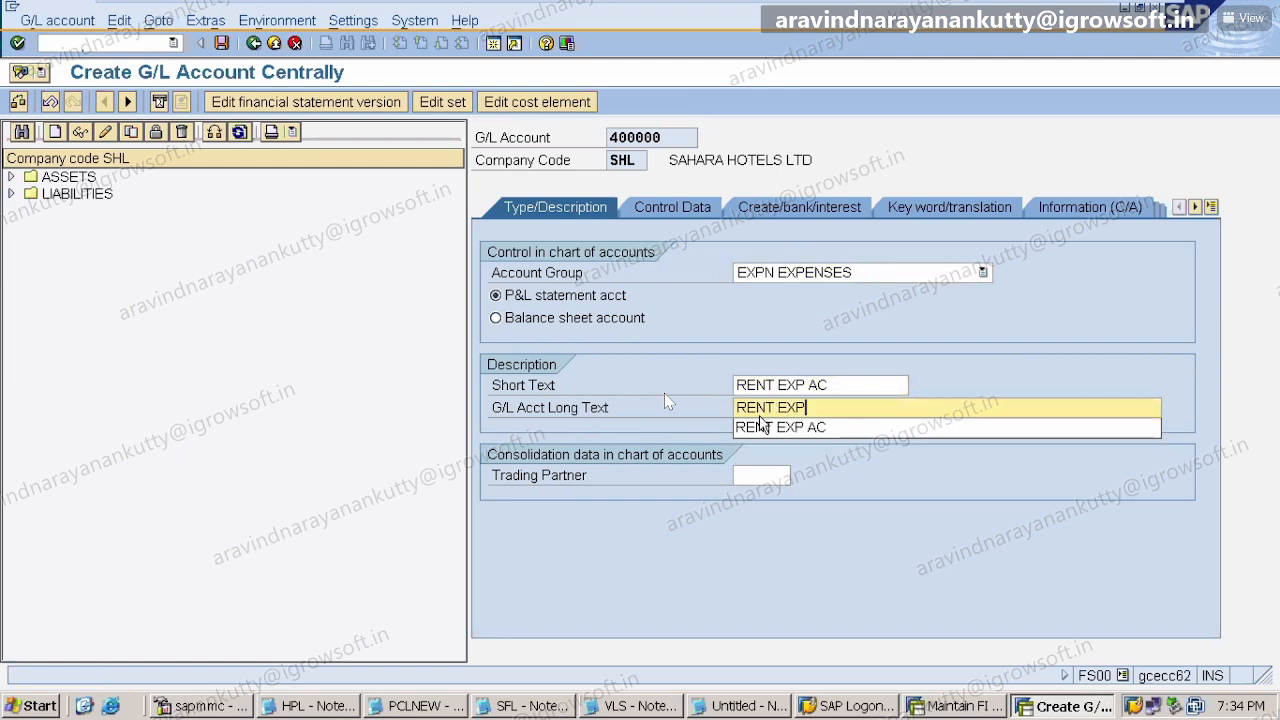
click(760, 427)
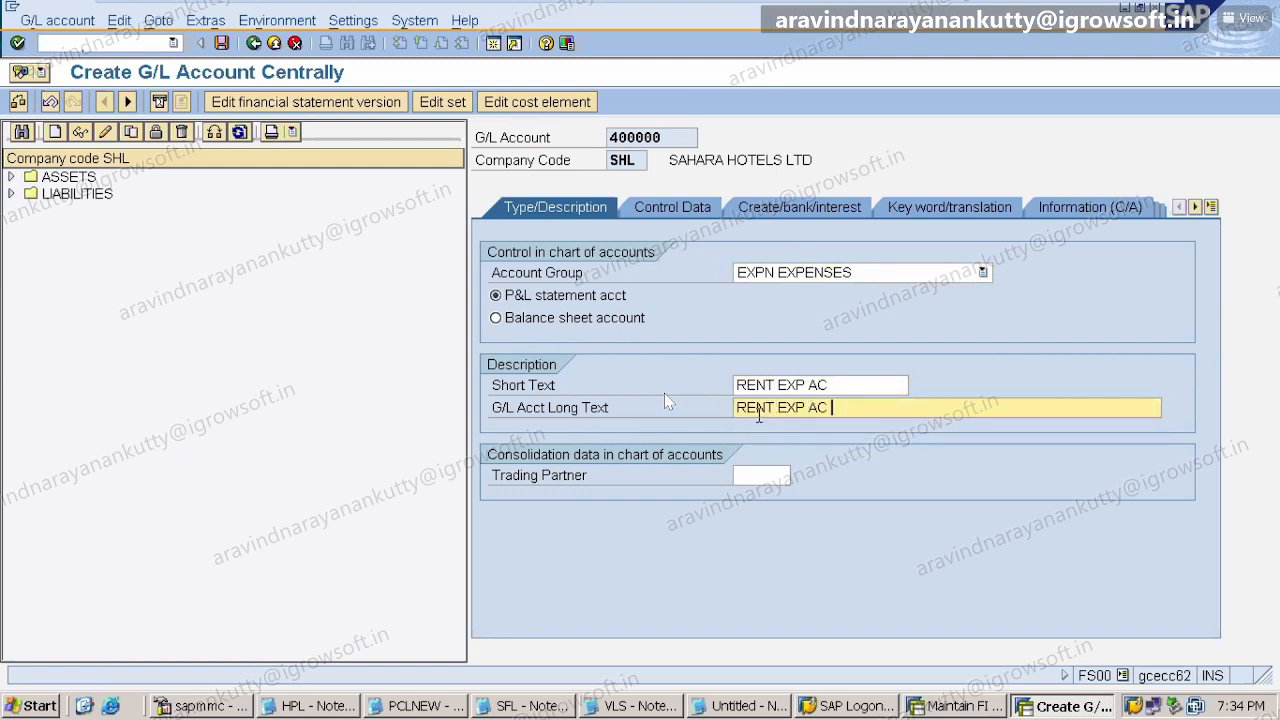
- In the control data of account 400000, enable only balances in local currency and line item display
click(671, 207)
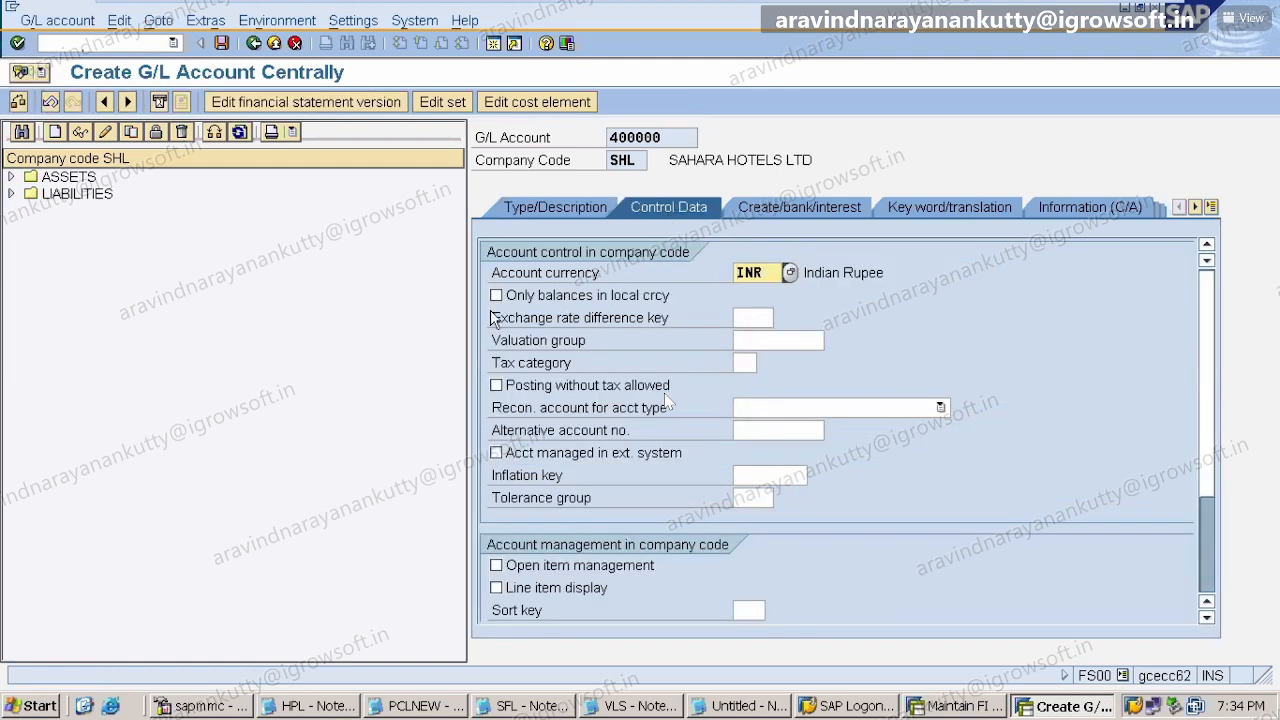
click(496, 296)
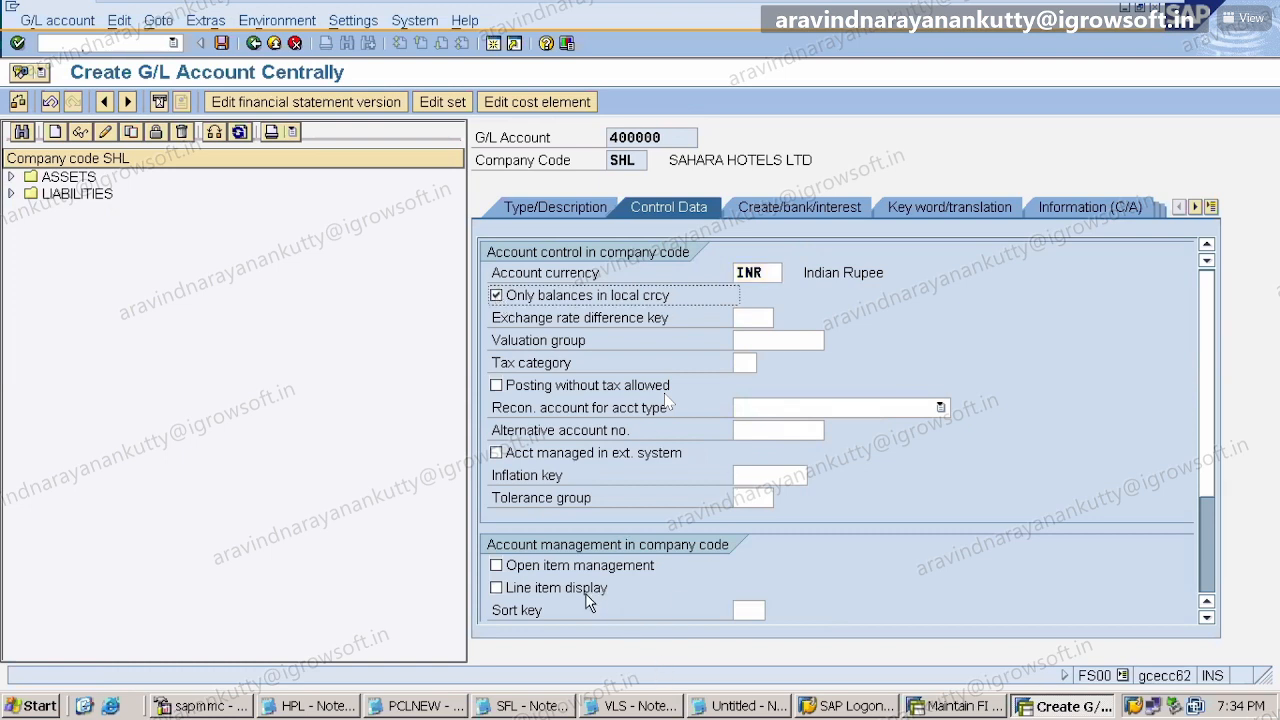
click(496, 588)
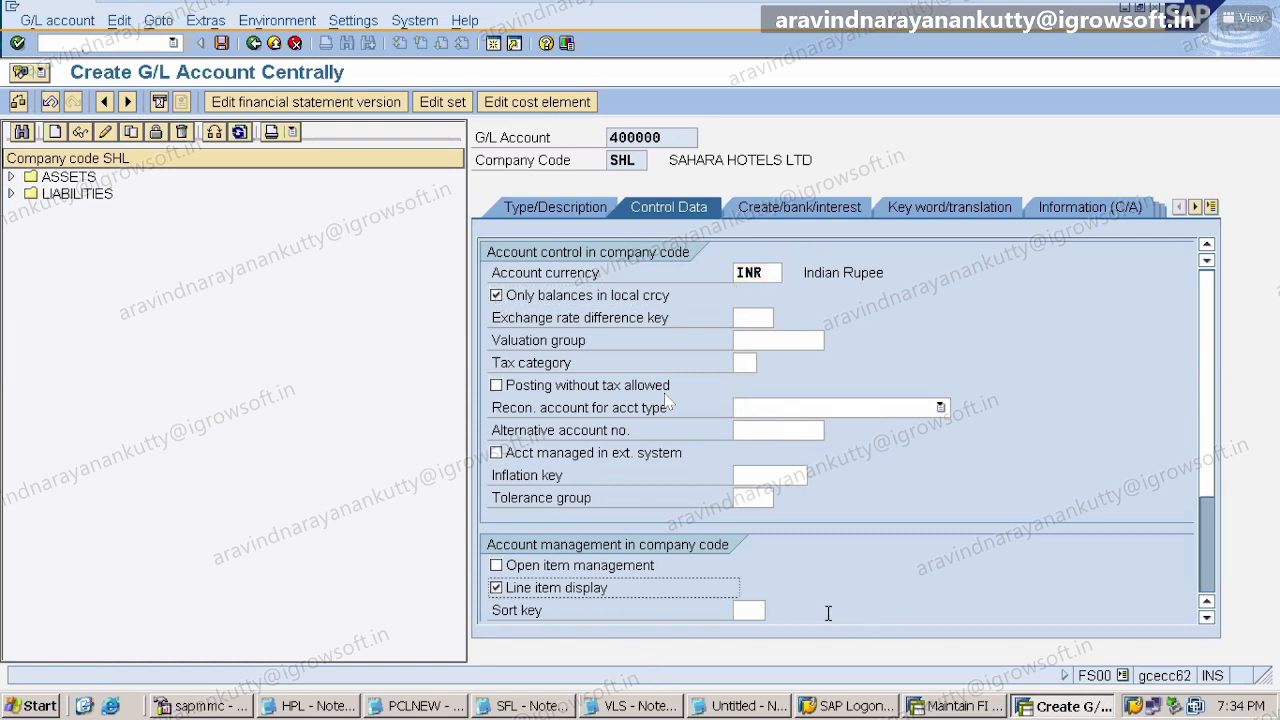
- Assign sort key 001, Posting date, to account 400000
click(745, 611)
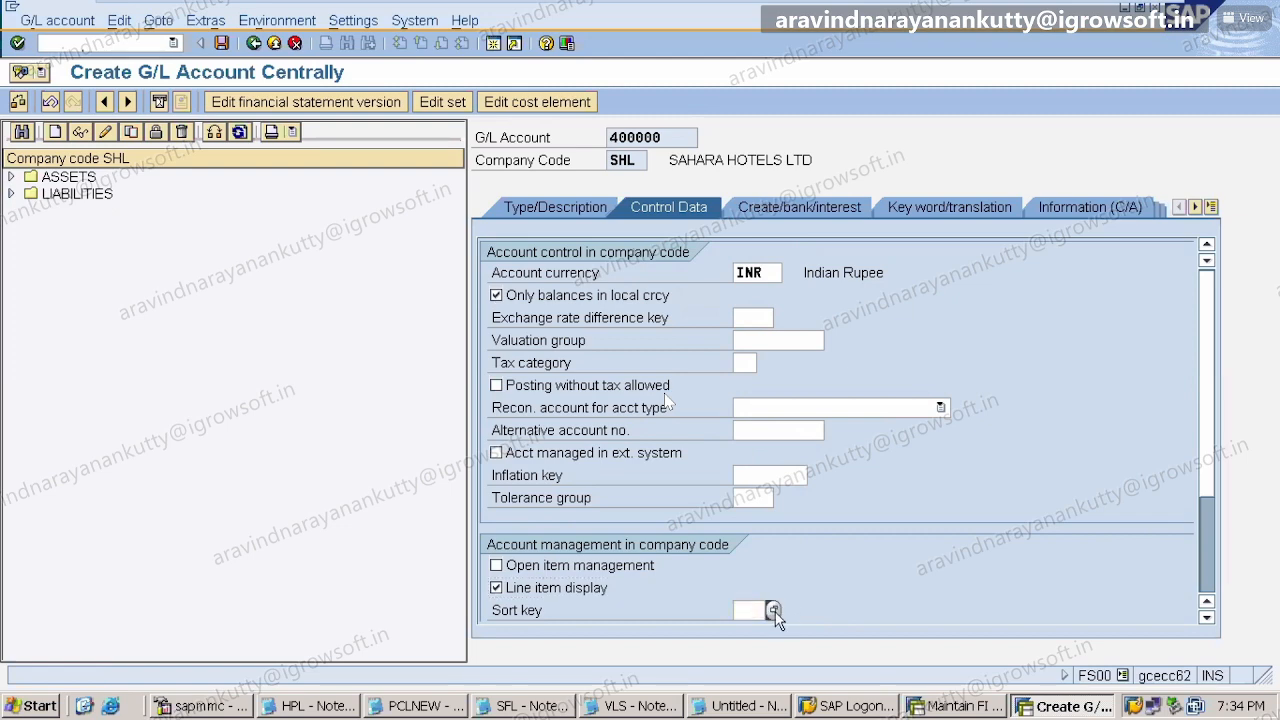
click(770, 611)
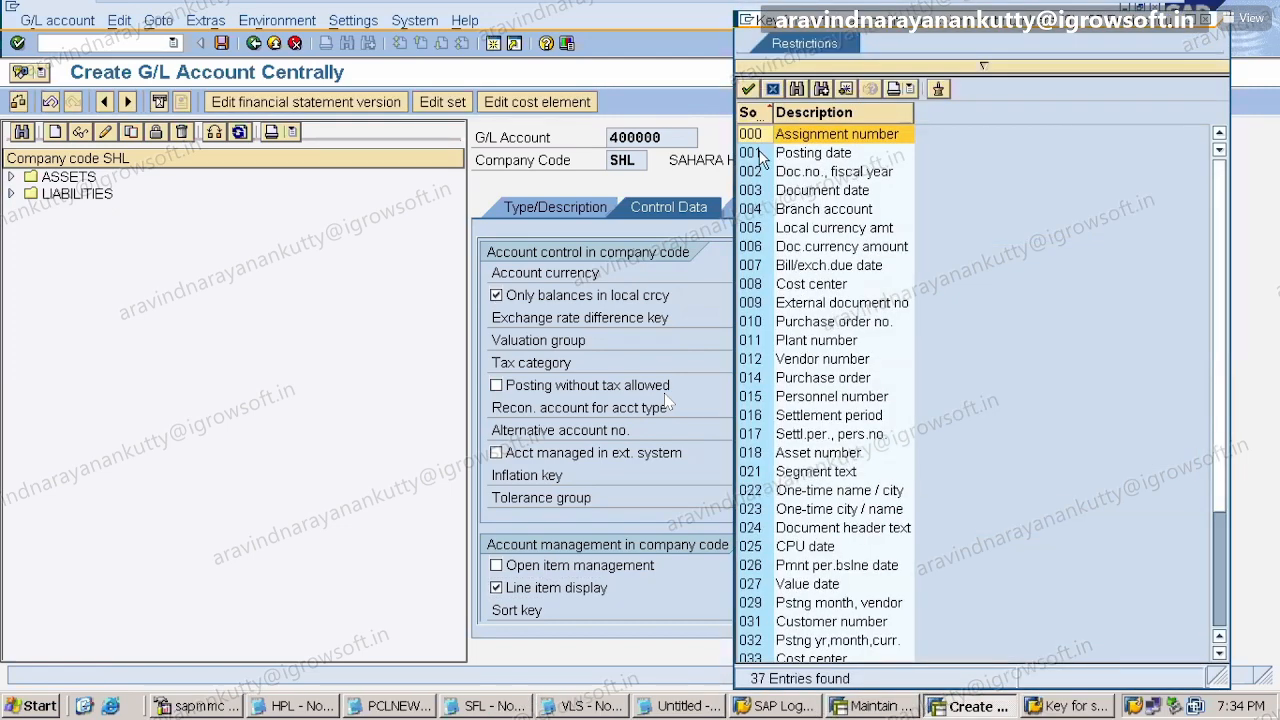
double_click(759, 151)
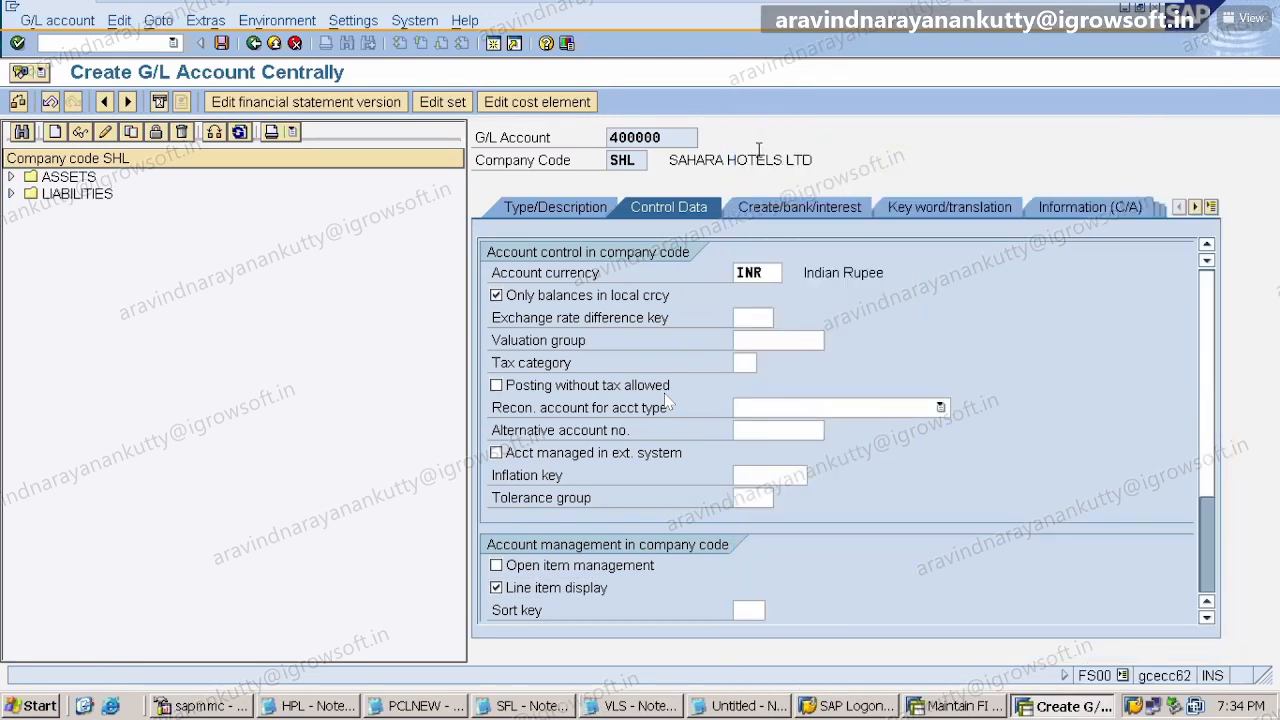
- Assign field status group G001, General (with text, allocation), to account 400000 and save the account
click(790, 214)
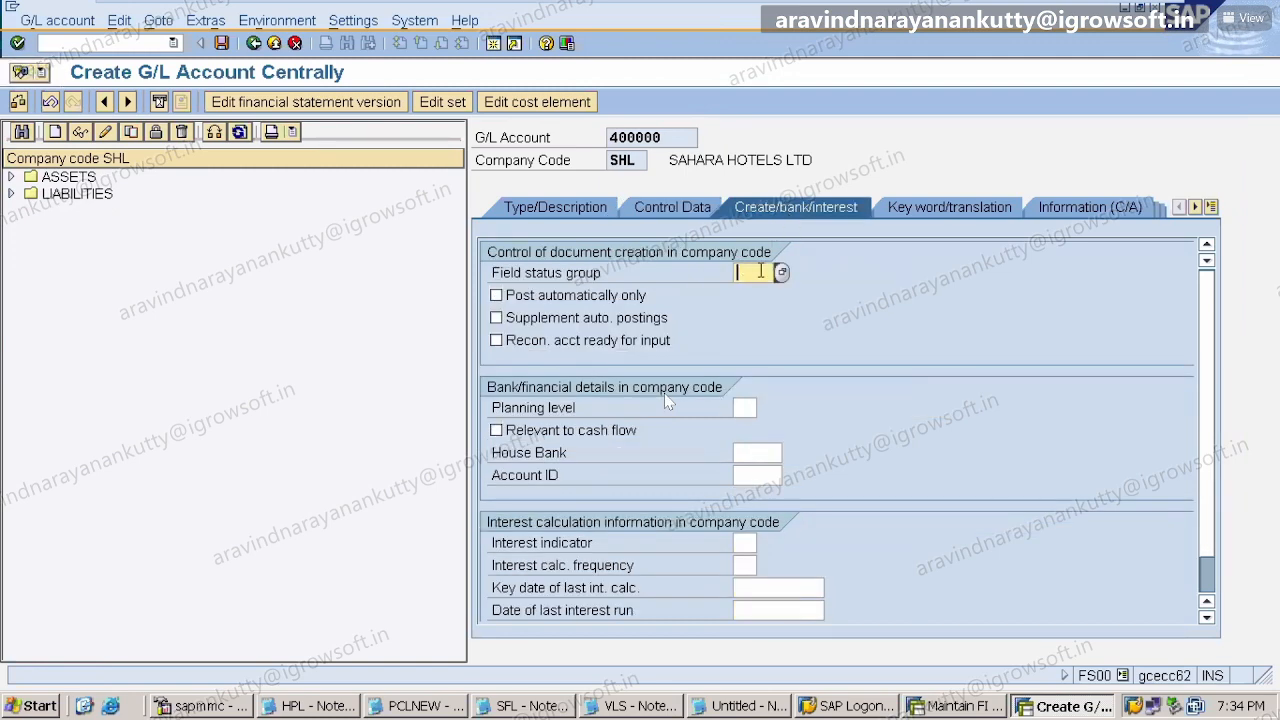
click(781, 276)
click(835, 376)
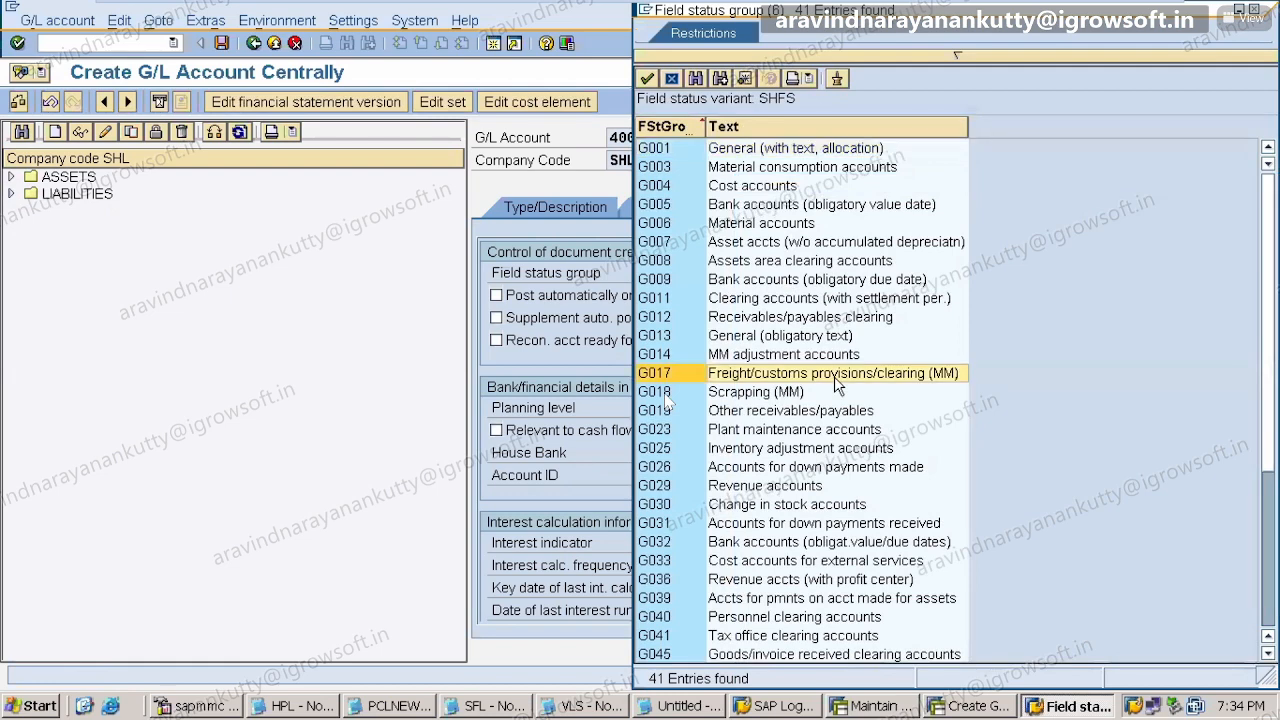
key(Down)
key(Down)
key(Down)
key(Down)
key(Down)
key(Down)
key(Down)
key(Down)
key(Down)
key(Down)
key(Down)
key(Down)
key(Down)
key(Down)
key(Down)
key(Down)
key(Down)
key(Down)
key(Down)
key(Down)
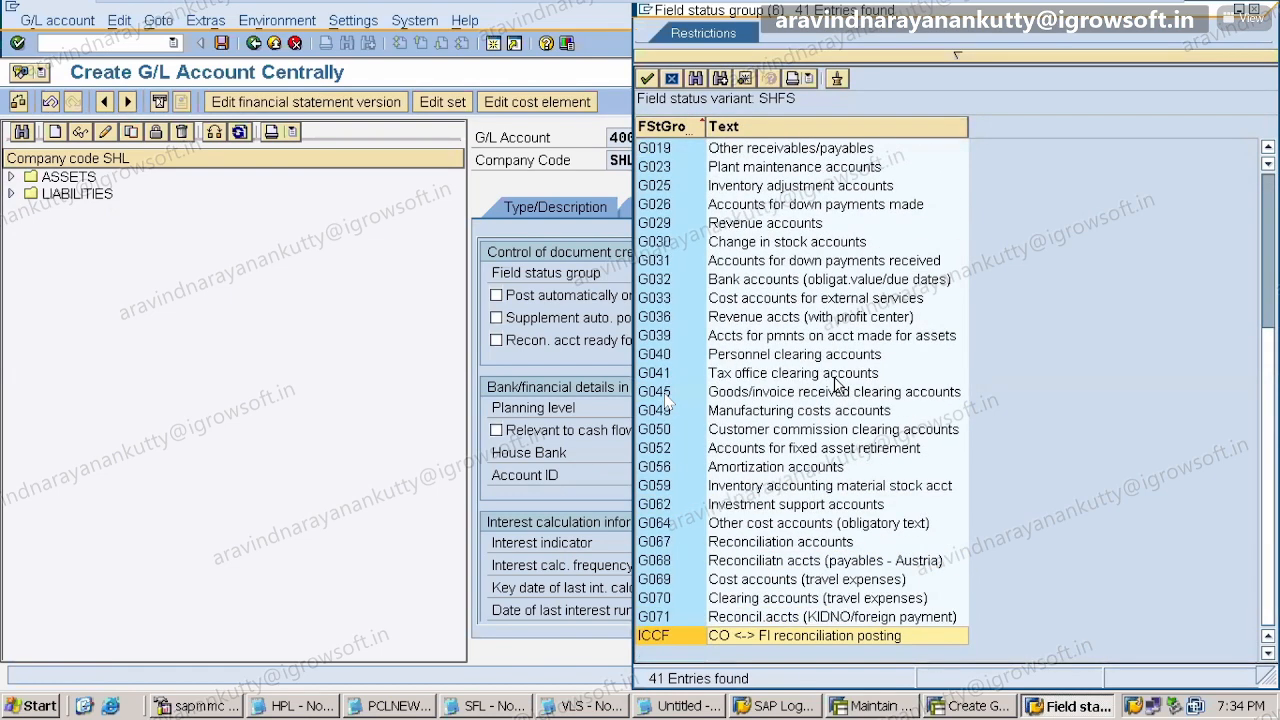
key(Up)
key(Up)
key(Up)
key(Up)
key(Up)
key(Up)
key(Up)
key(Up)
key(Up)
key(Up)
key(Up)
key(Up)
key(Up)
key(Up)
key(Up)
key(Up)
key(Up)
key(Up)
key(Up)
key(Up)
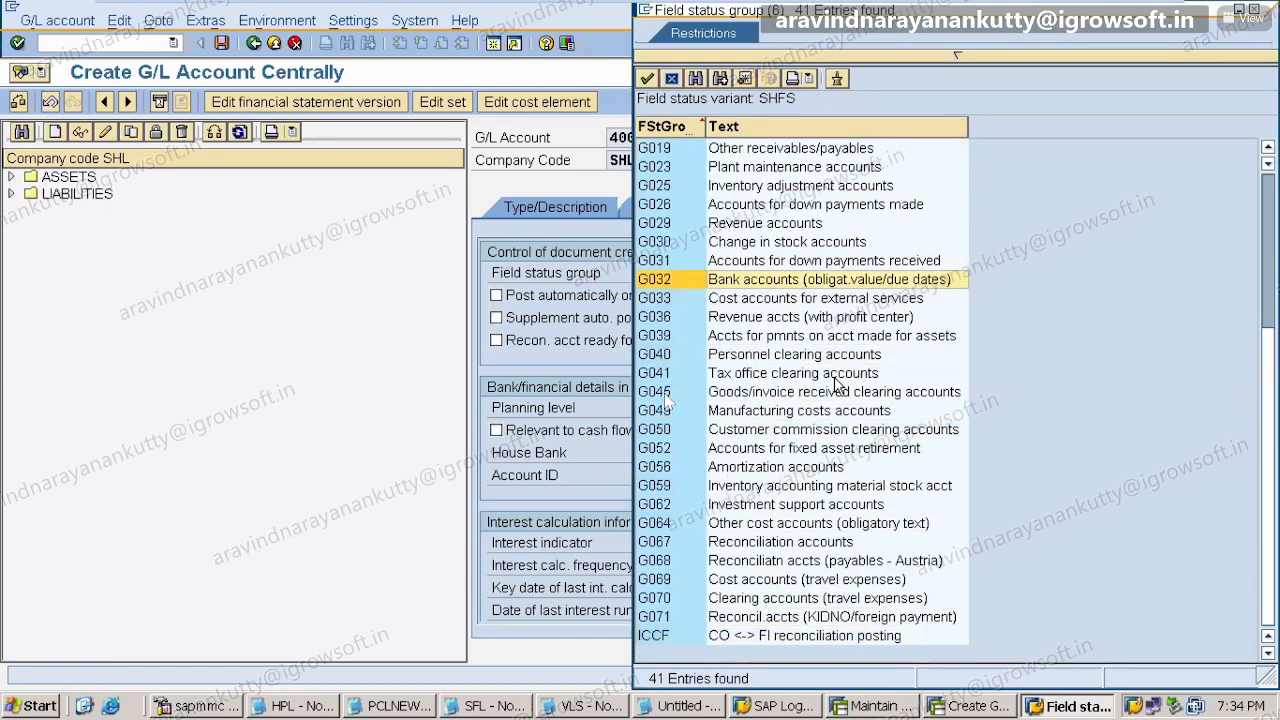
key(Up)
key(Up)
key(Up)
key(Up)
key(Up)
key(Up)
key(Up)
key(Up)
key(Up)
key(Up)
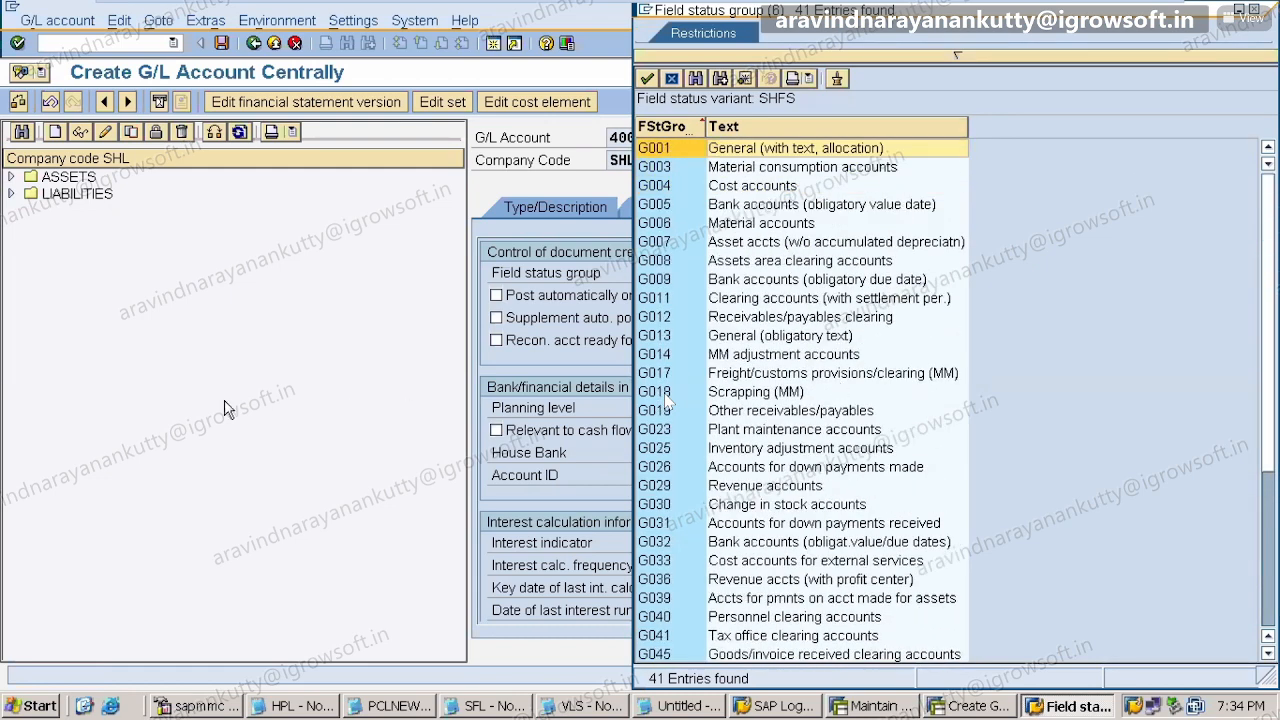
double_click(703, 155)
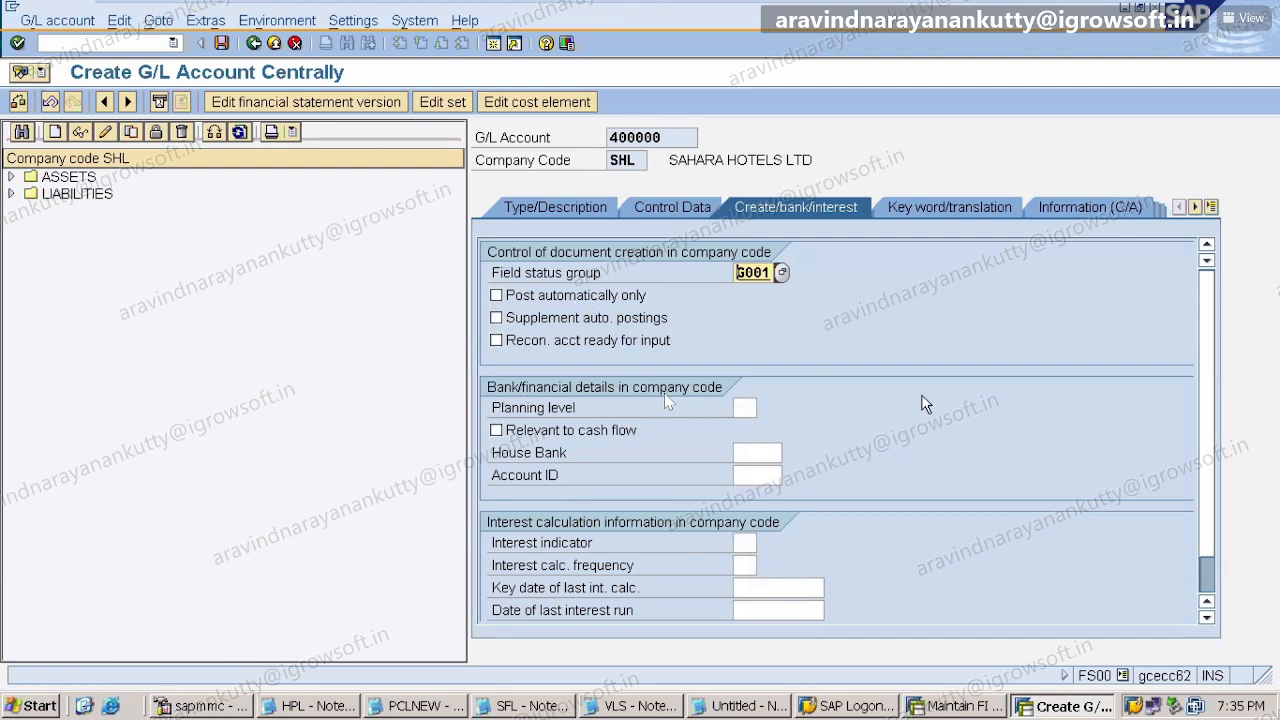
click(220, 42)
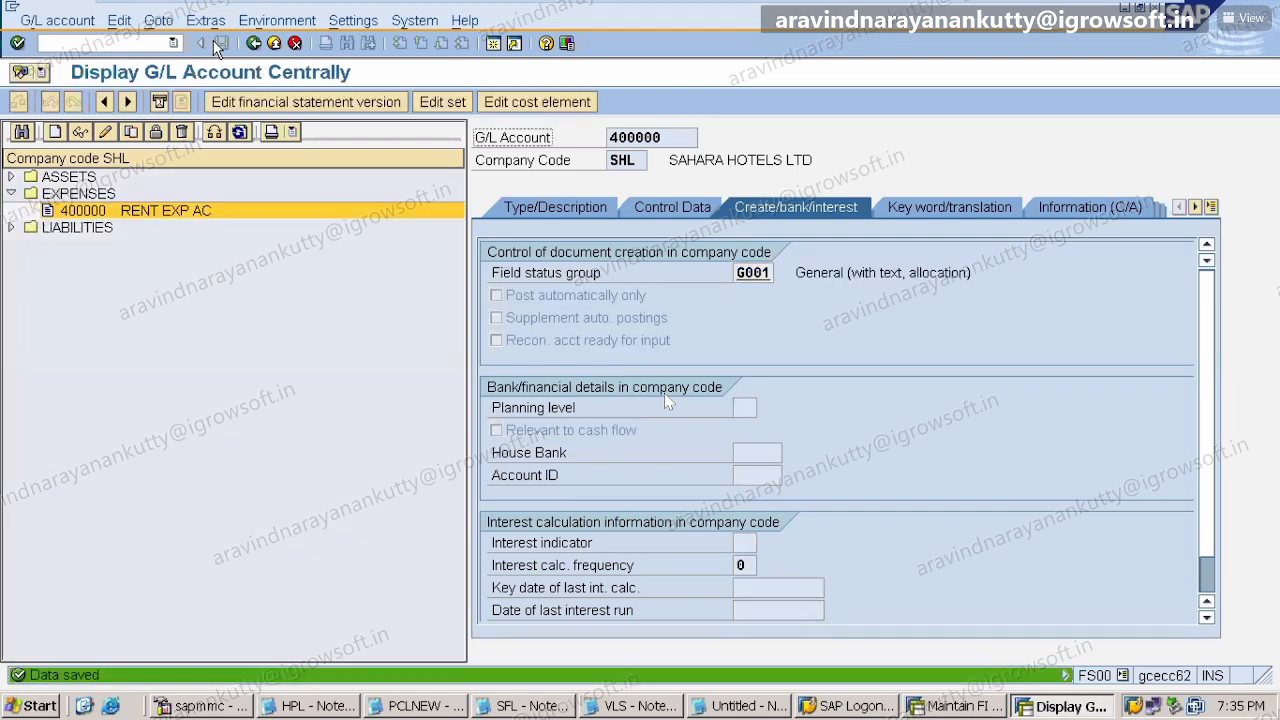
- Expand the ASSETS, EXPENSES and LIABILITIES groups of company code SHL to review the G/L accounts under each
click(11, 177)
click(11, 210)
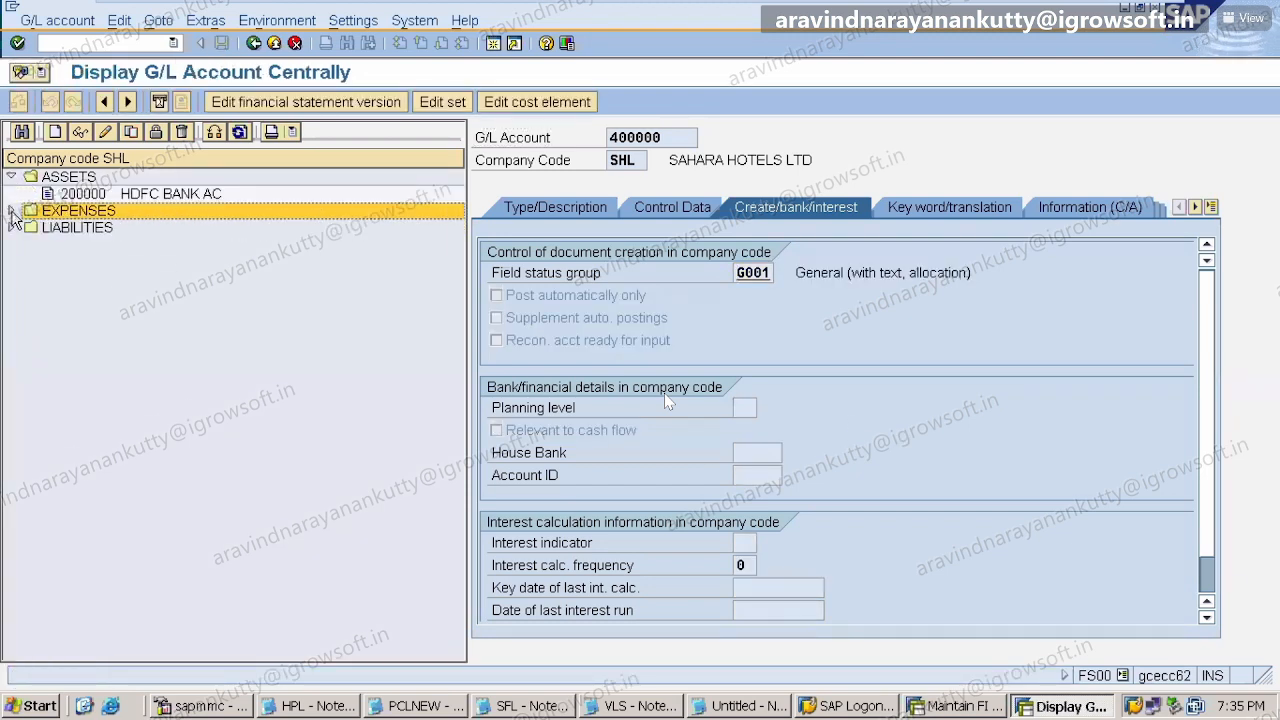
click(11, 210)
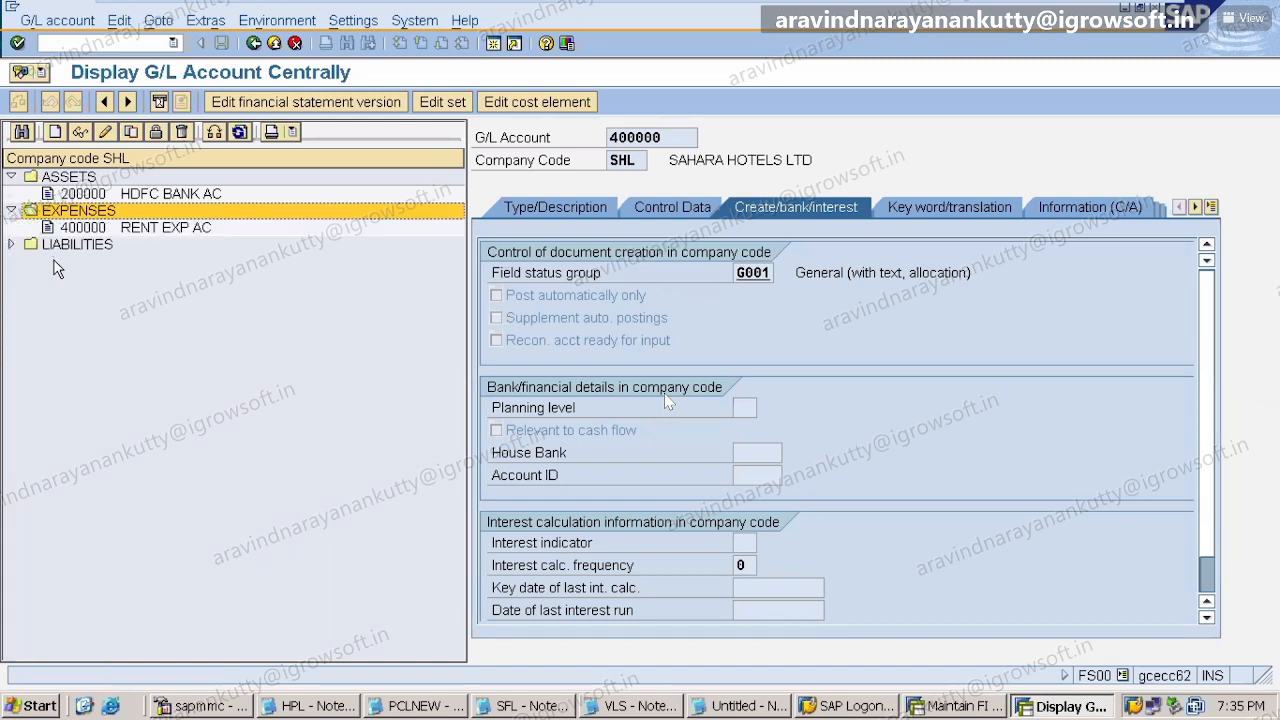
click(10, 244)
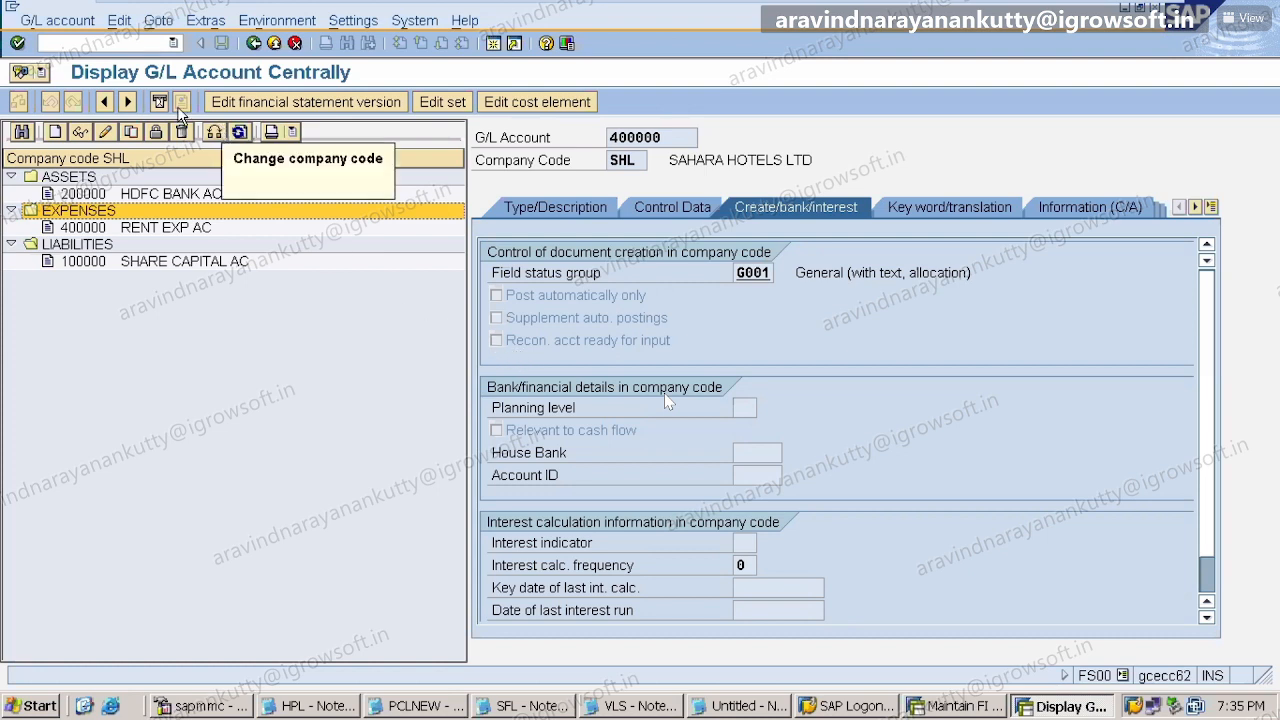
- Switch to transaction OBBG and position the country-to-calculation-procedure list on country IN
click(134, 44)
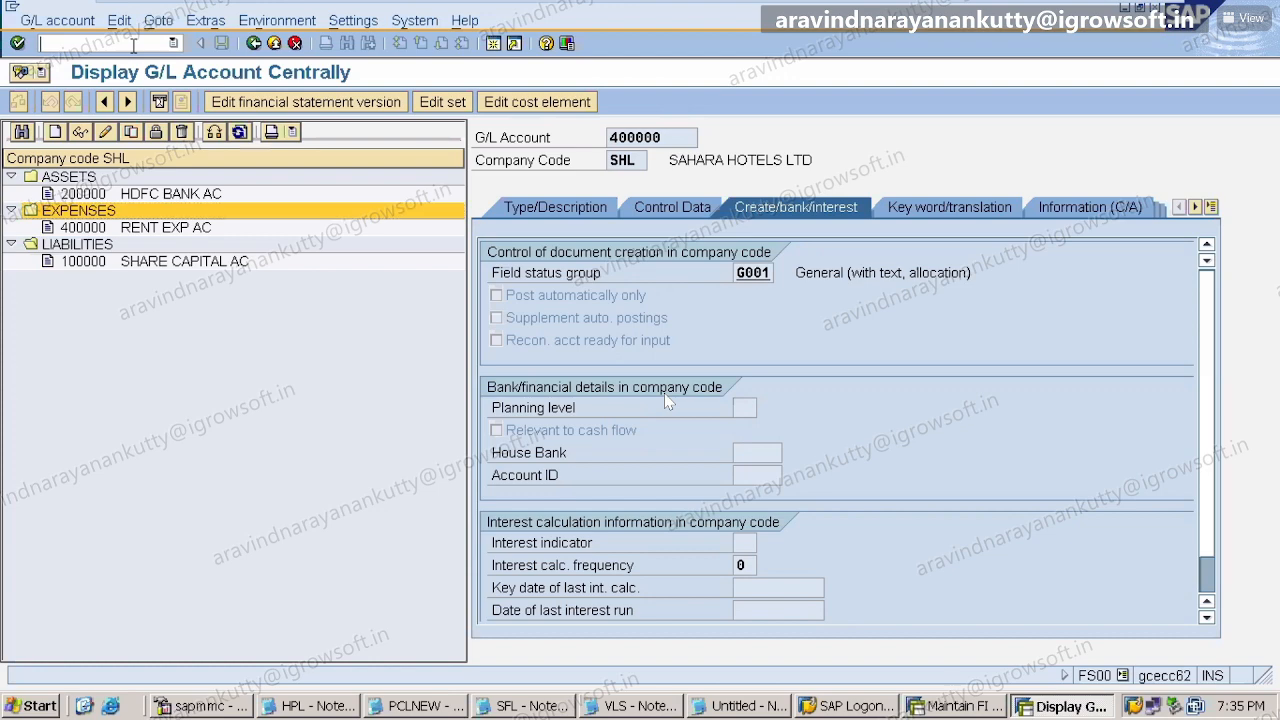
text(/NOBBG)
key(Return)
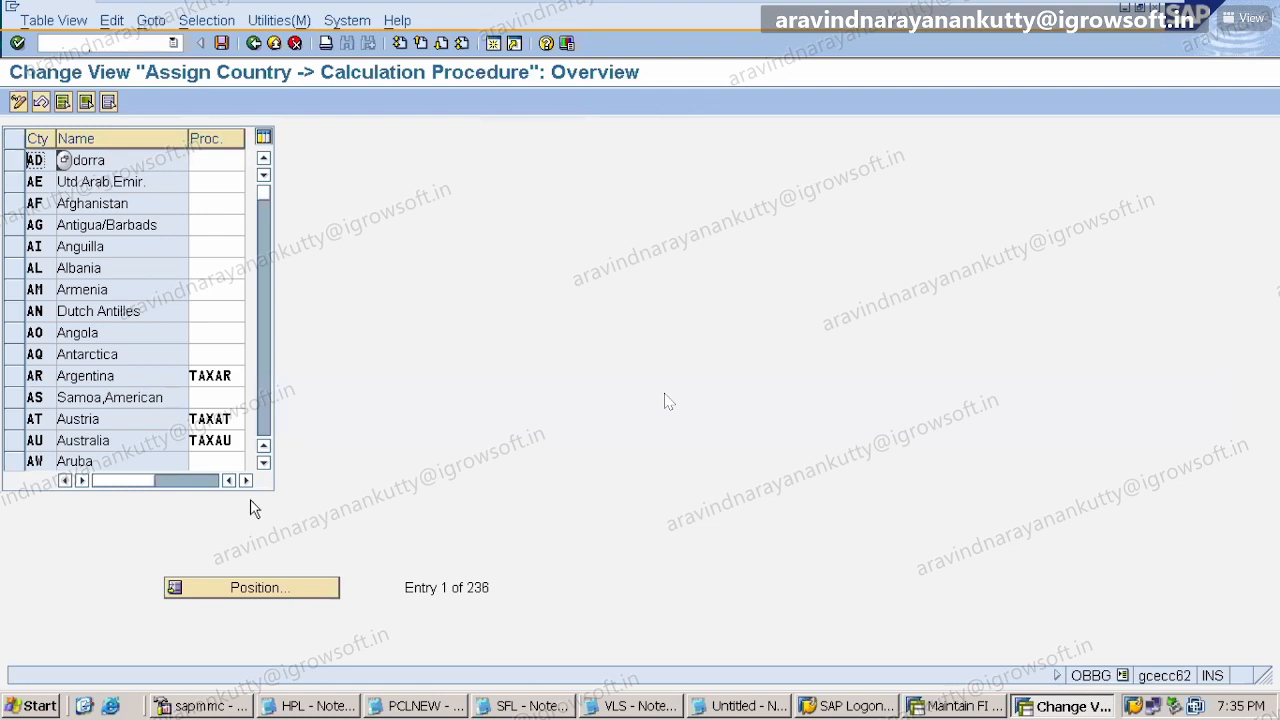
click(275, 590)
text(IN)
key(Return)
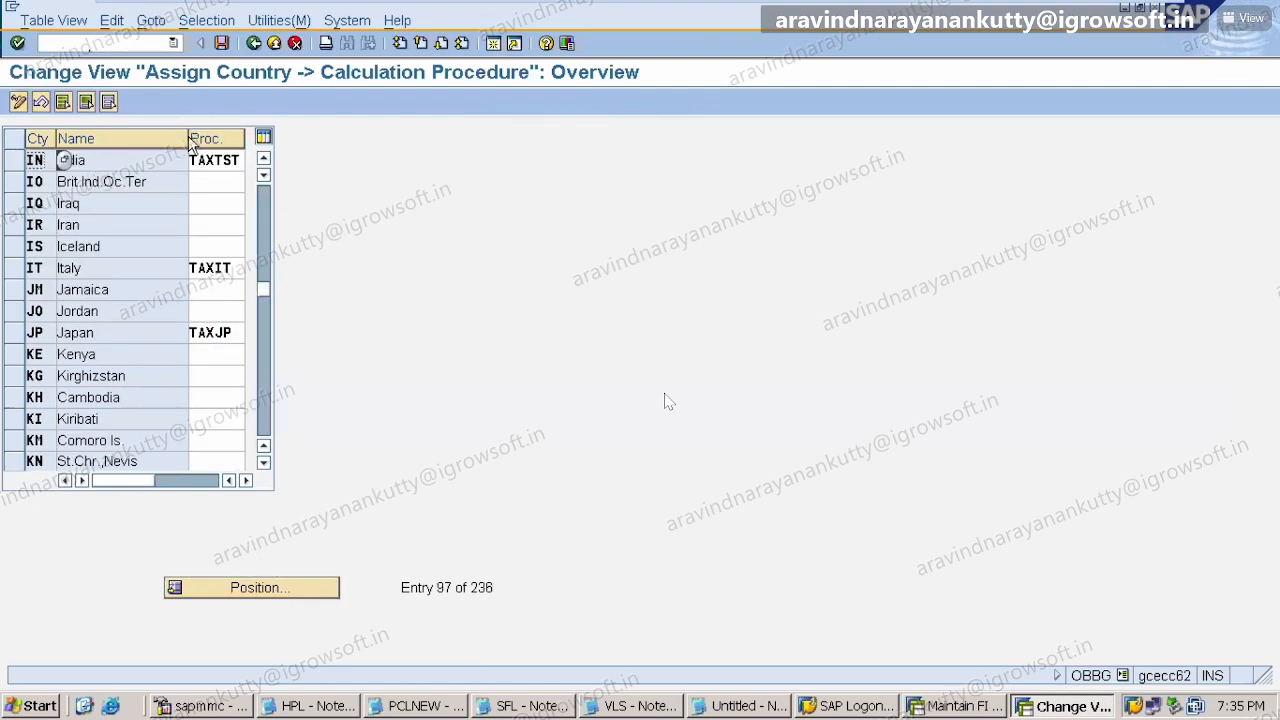
- Assign calculation procedure TAXTST, Taxes - test, to India and save it under the SAHARA_ENTERPRISE STRUCTURE customizing request
drag(188, 140, 139, 150)
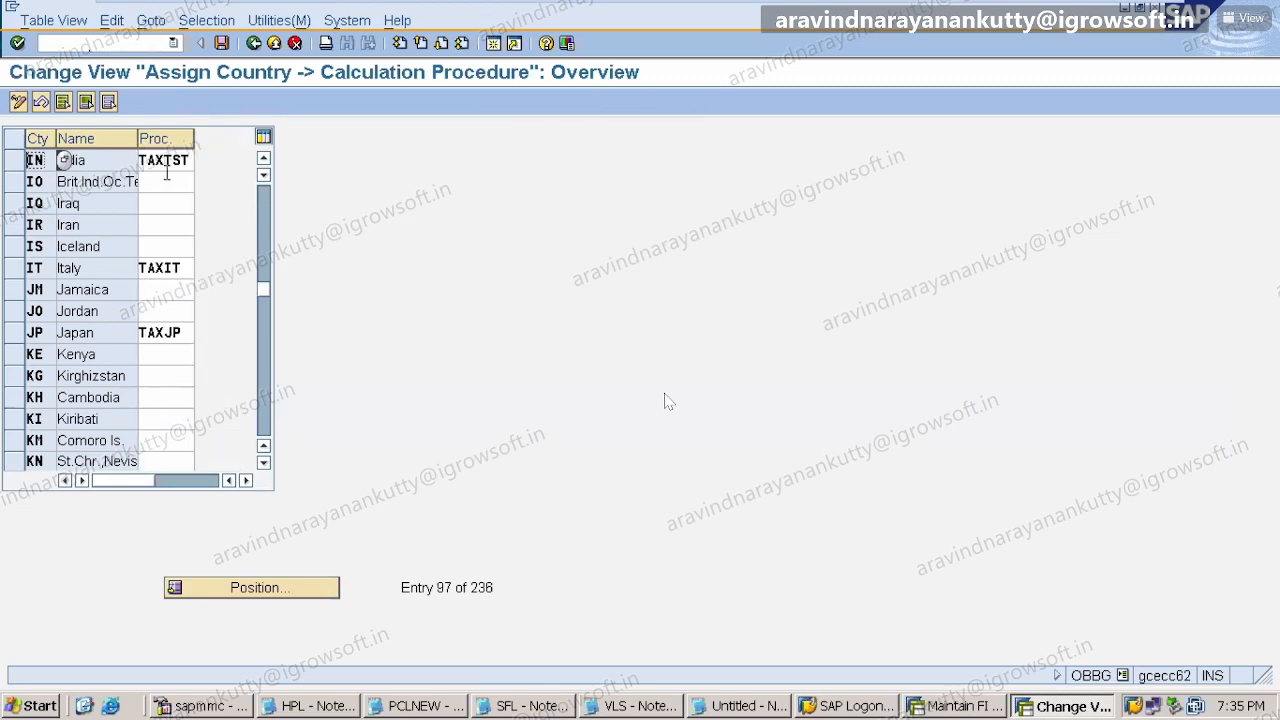
click(166, 181)
click(166, 160)
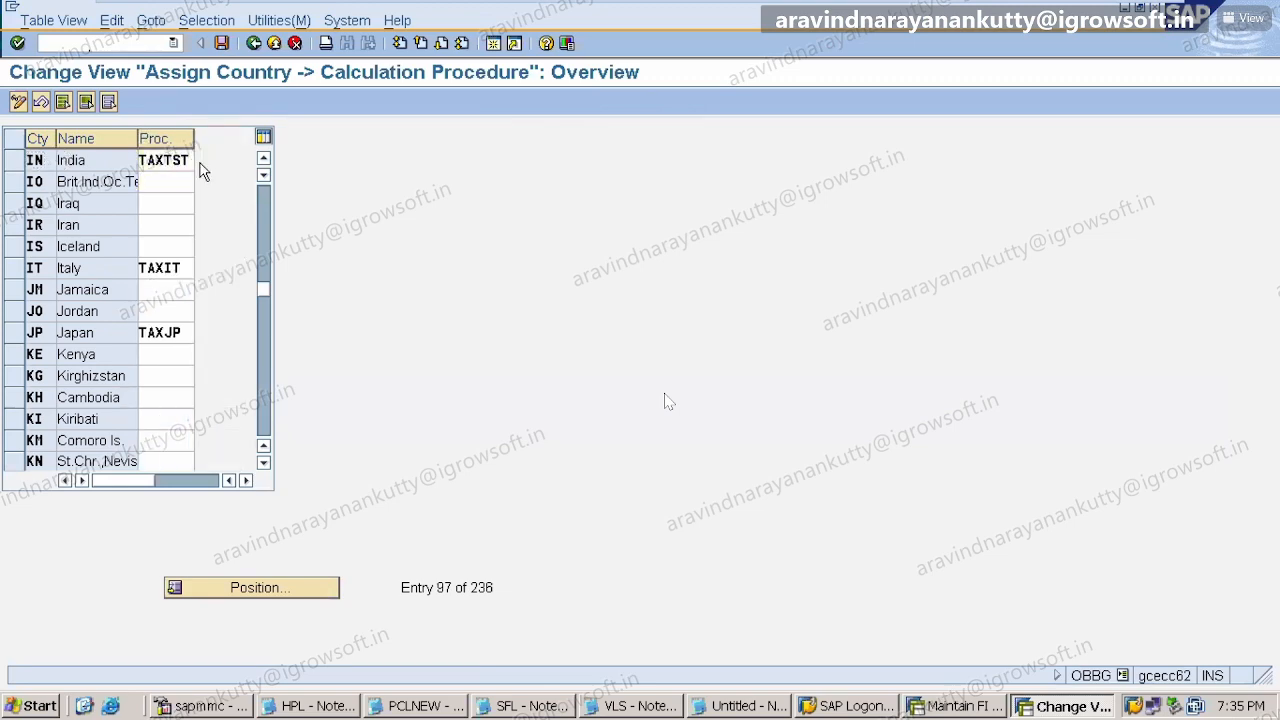
click(201, 160)
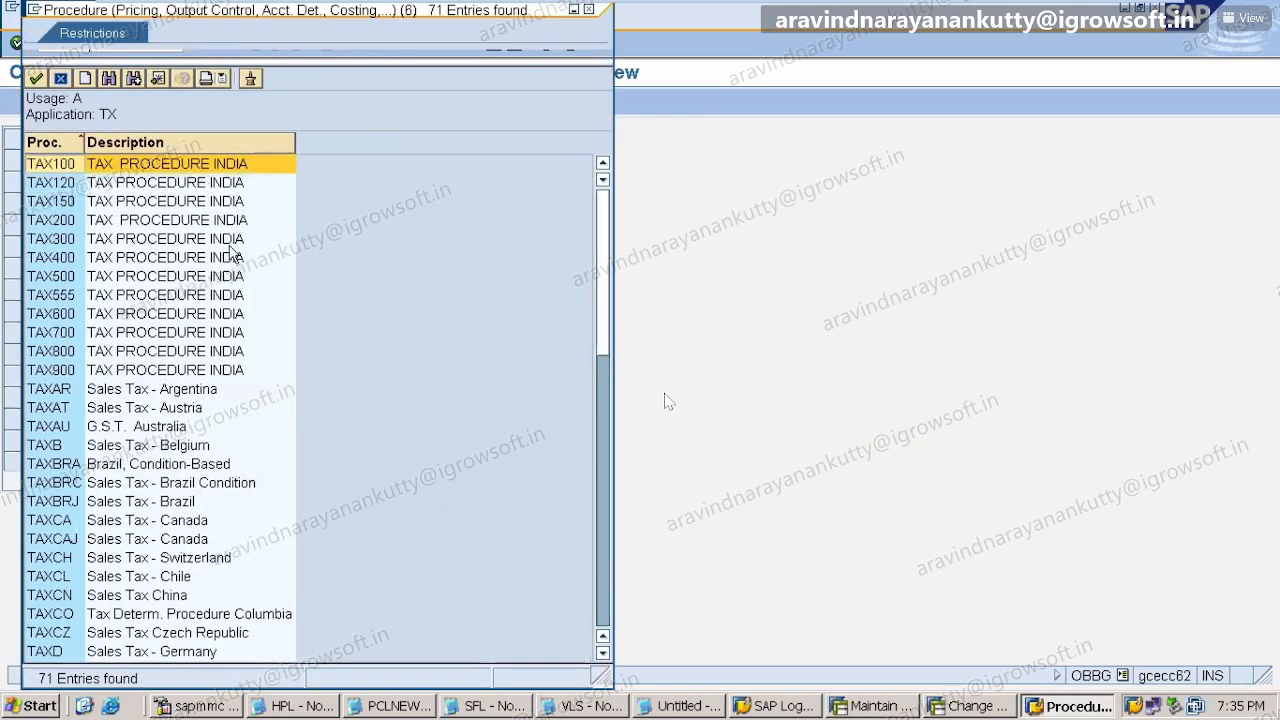
click(606, 524)
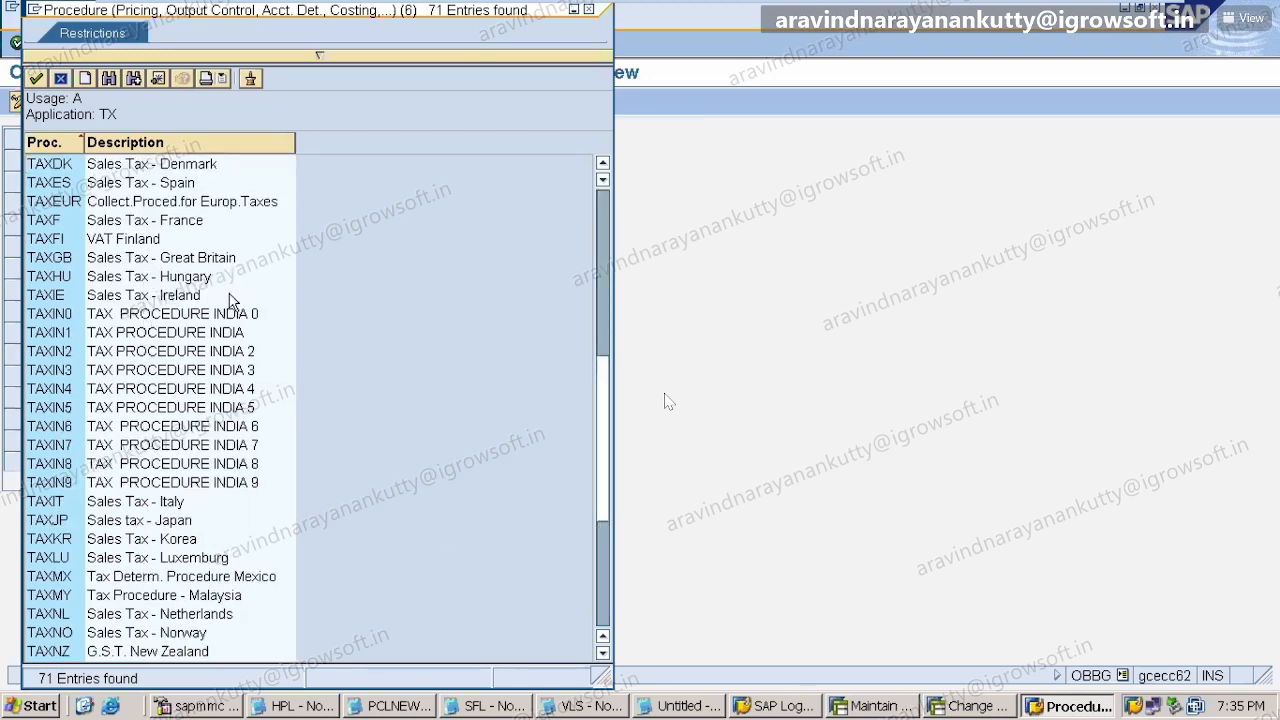
click(598, 559)
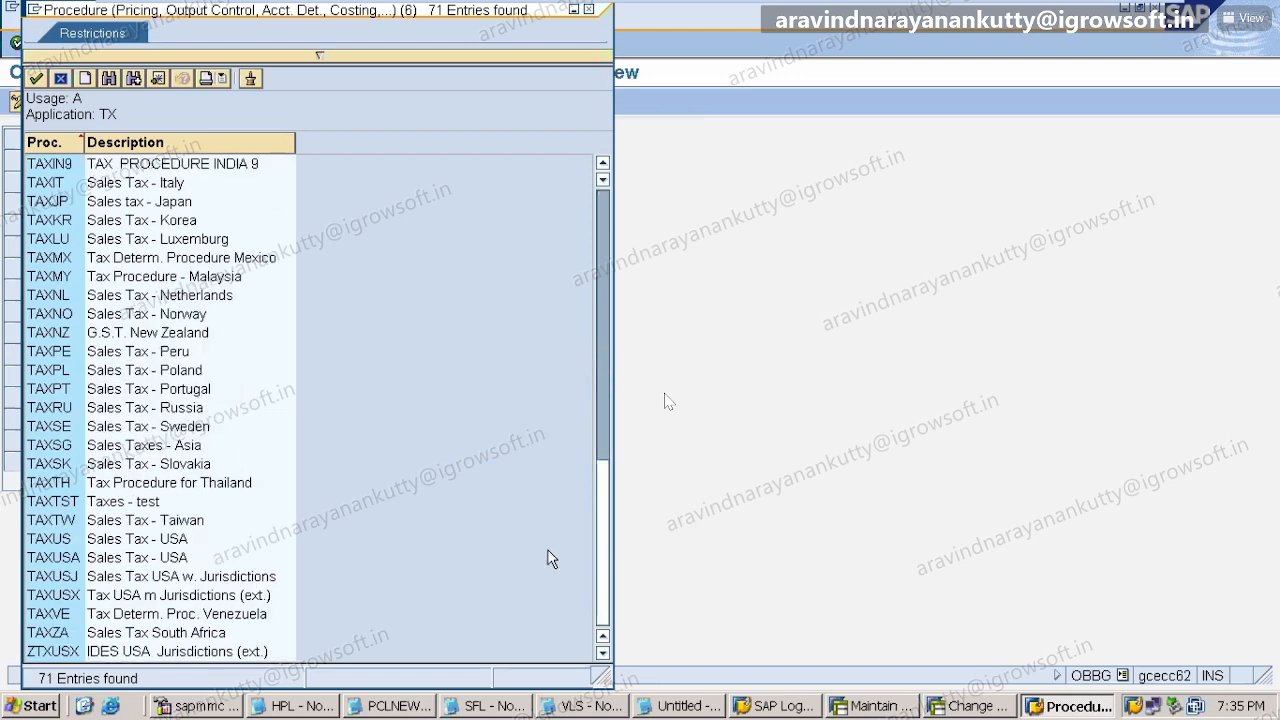
click(65, 500)
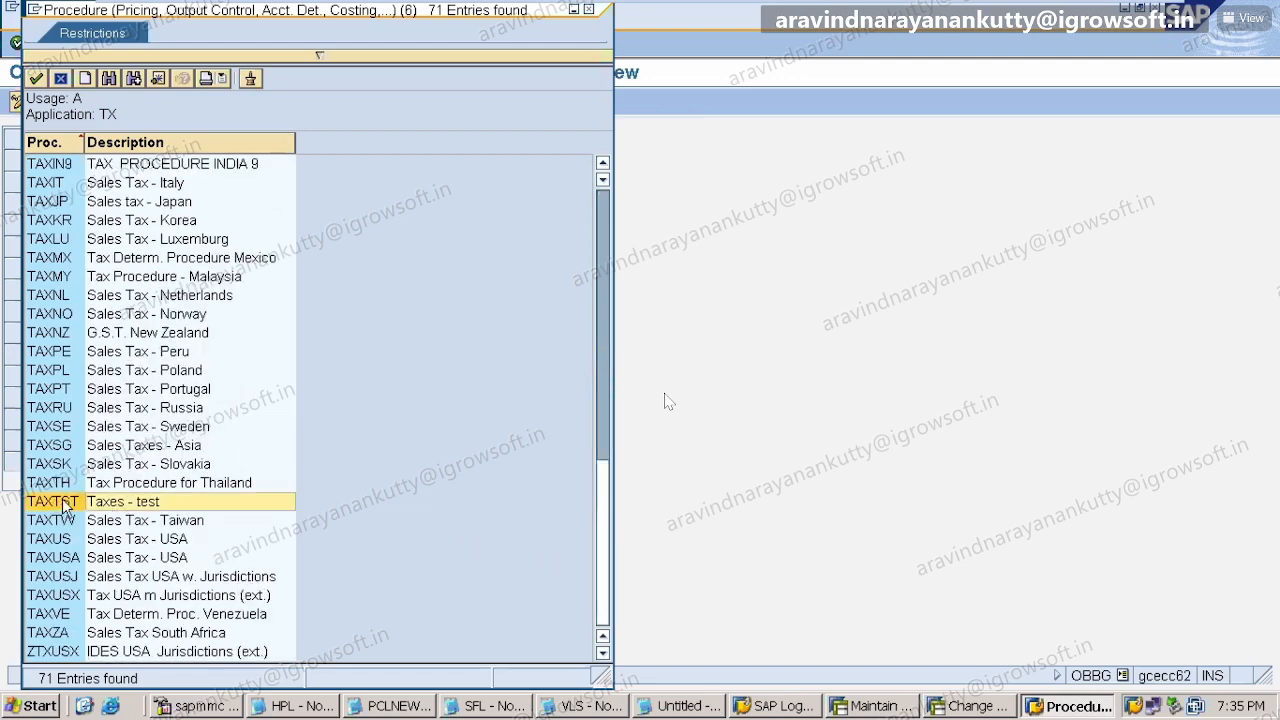
double_click(65, 500)
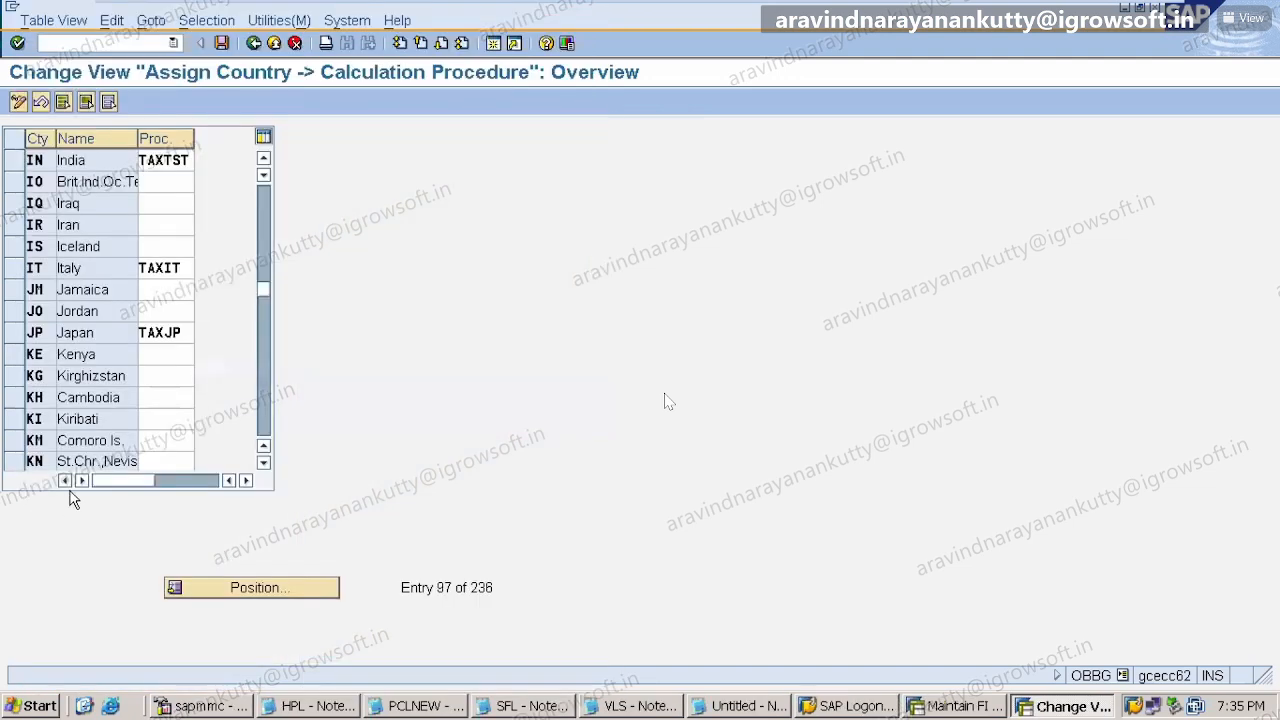
click(221, 43)
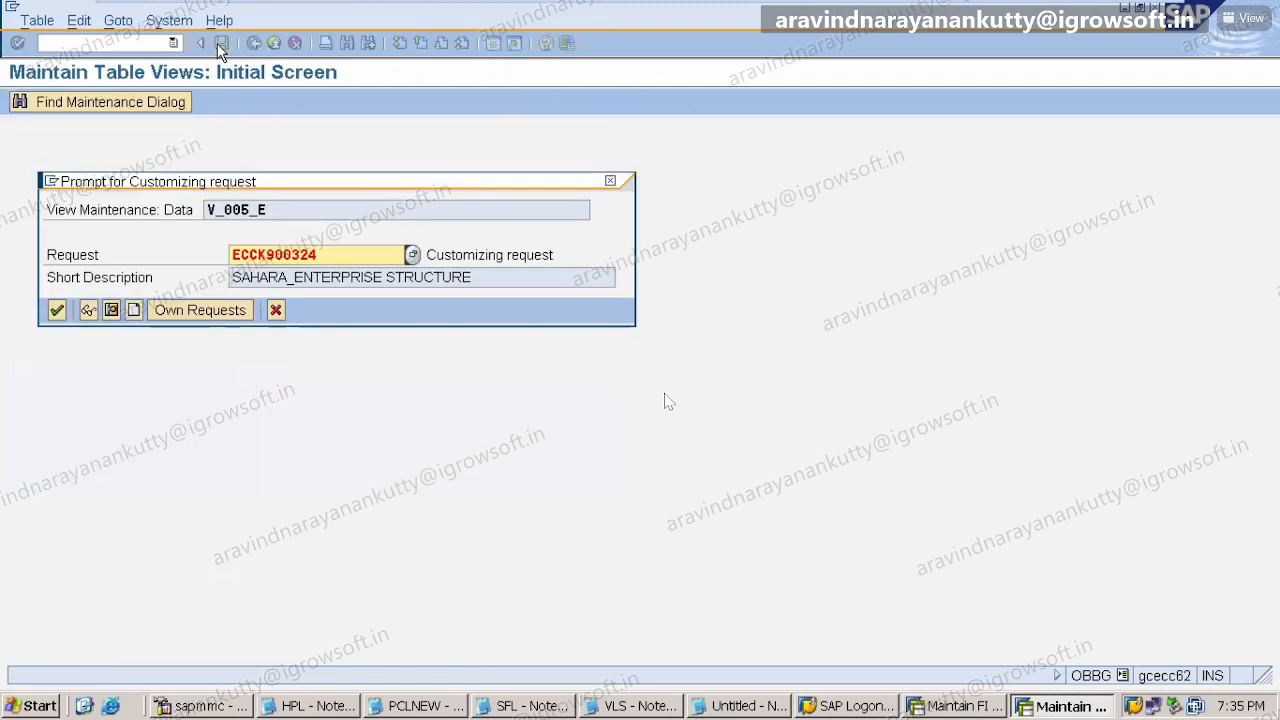
click(57, 311)
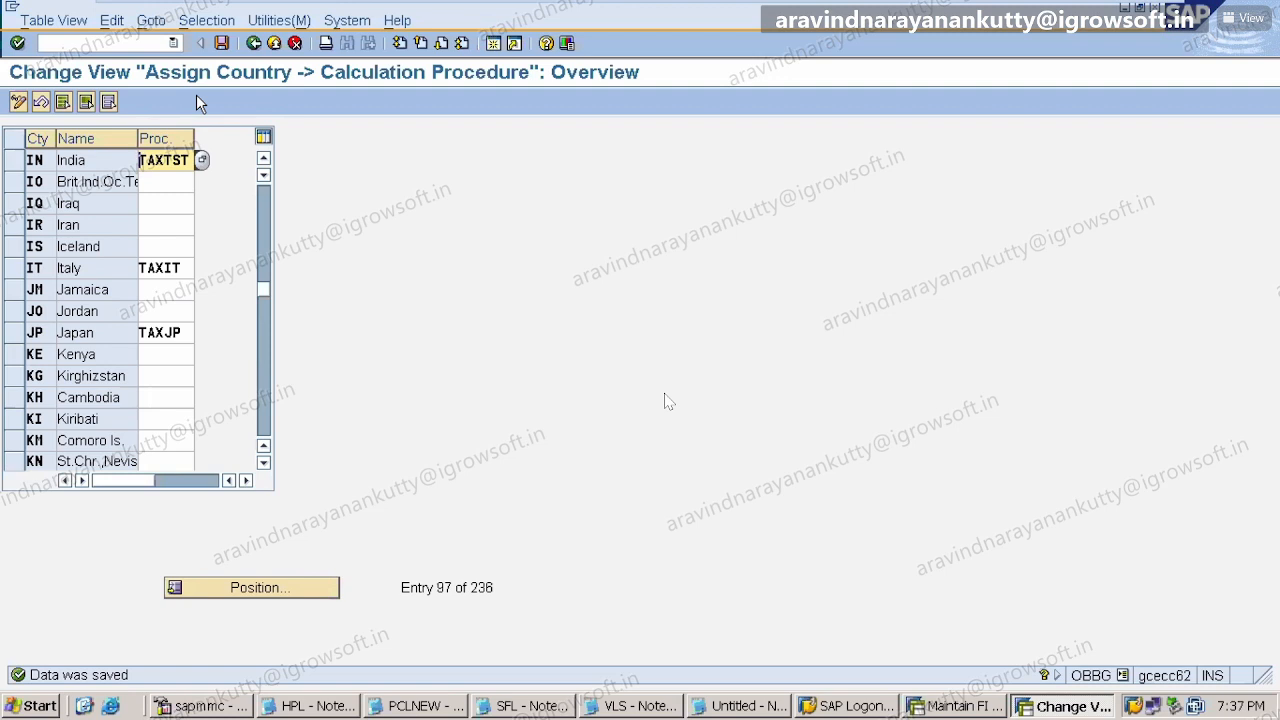
mouse_move(318, 6)
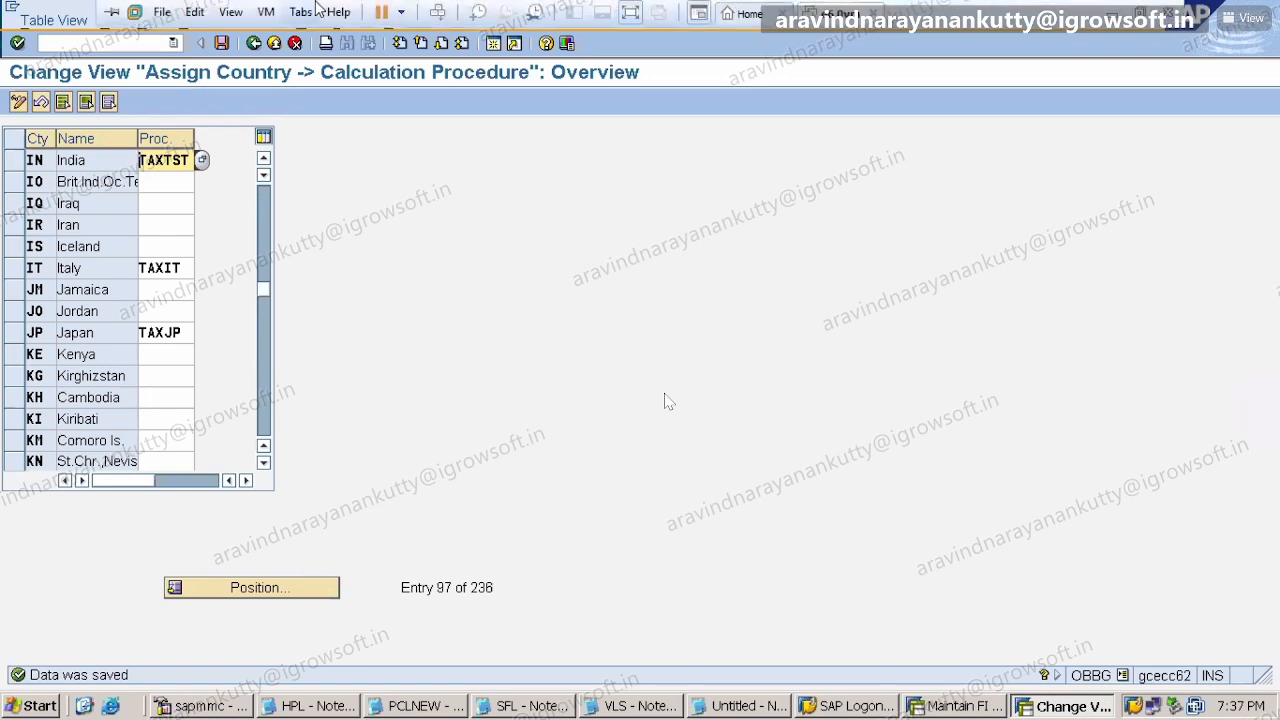